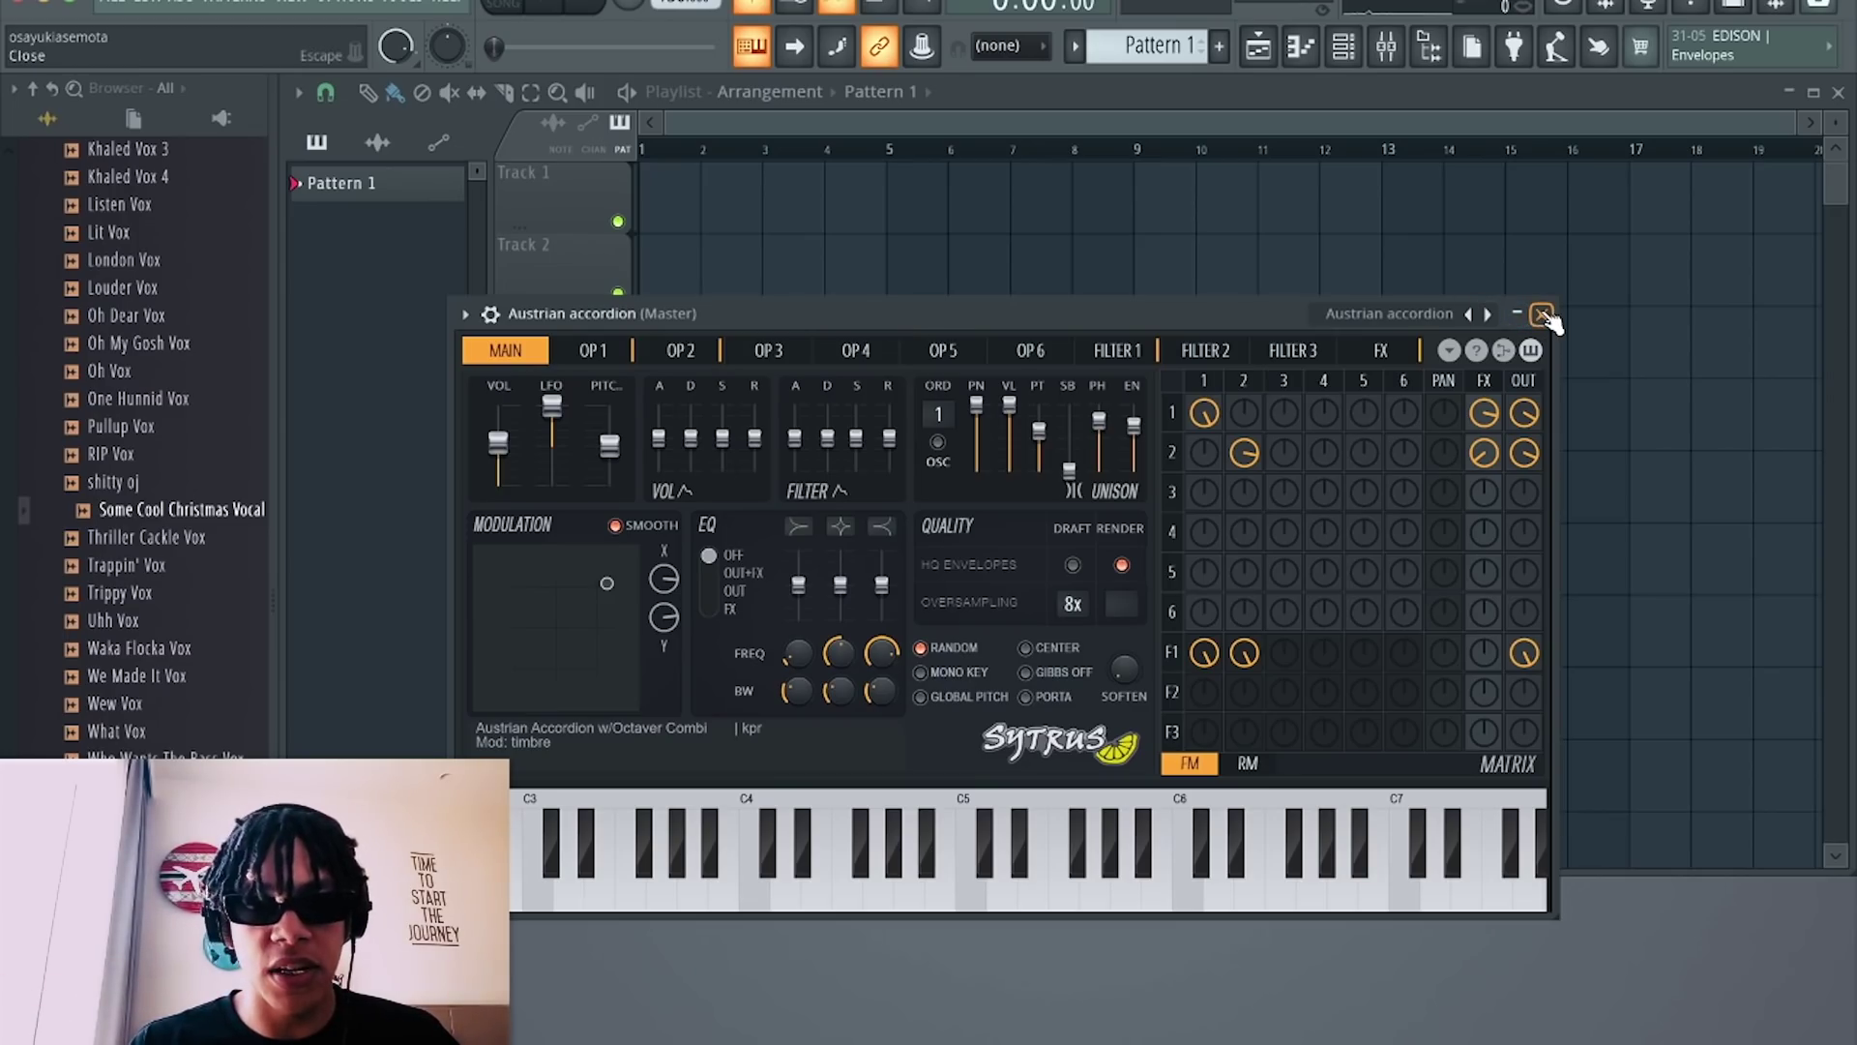
Close the open instrument window, add a new Sytrus channel and load its Austrian accordion preset.
left_click(1544, 315)
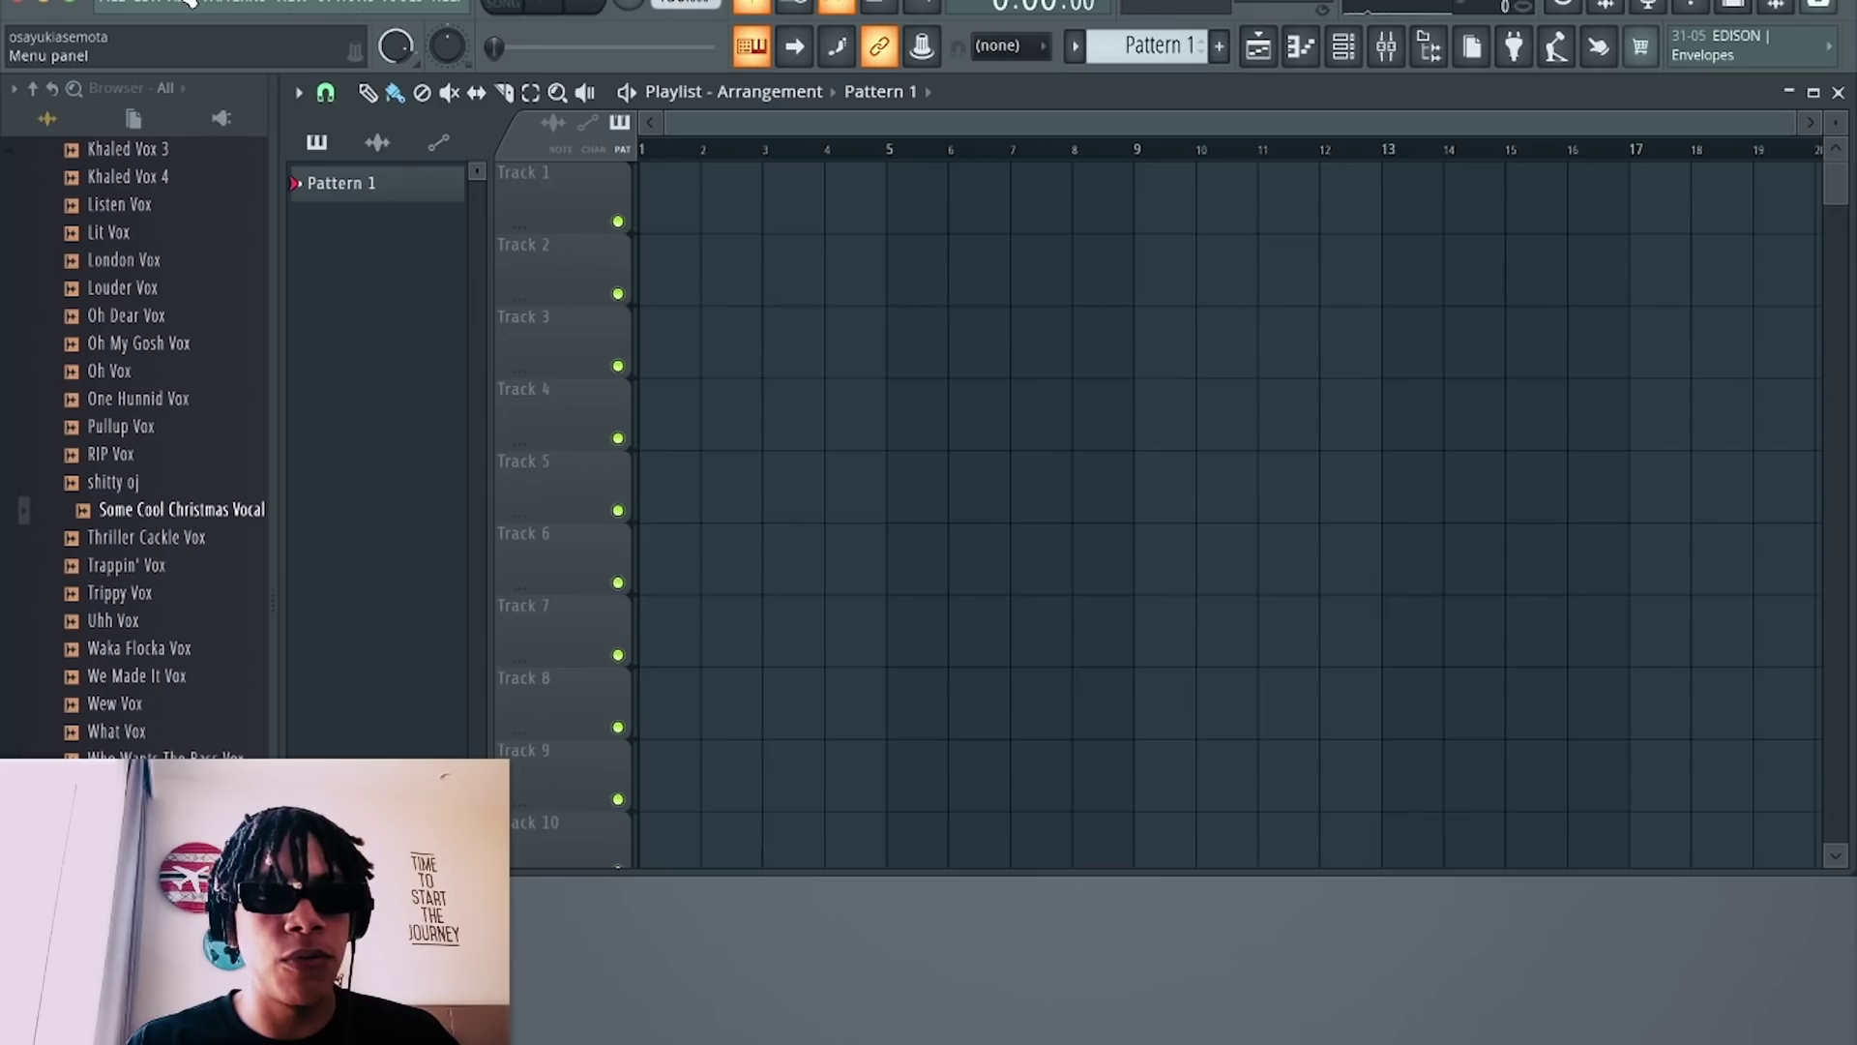
left_click(188, 4)
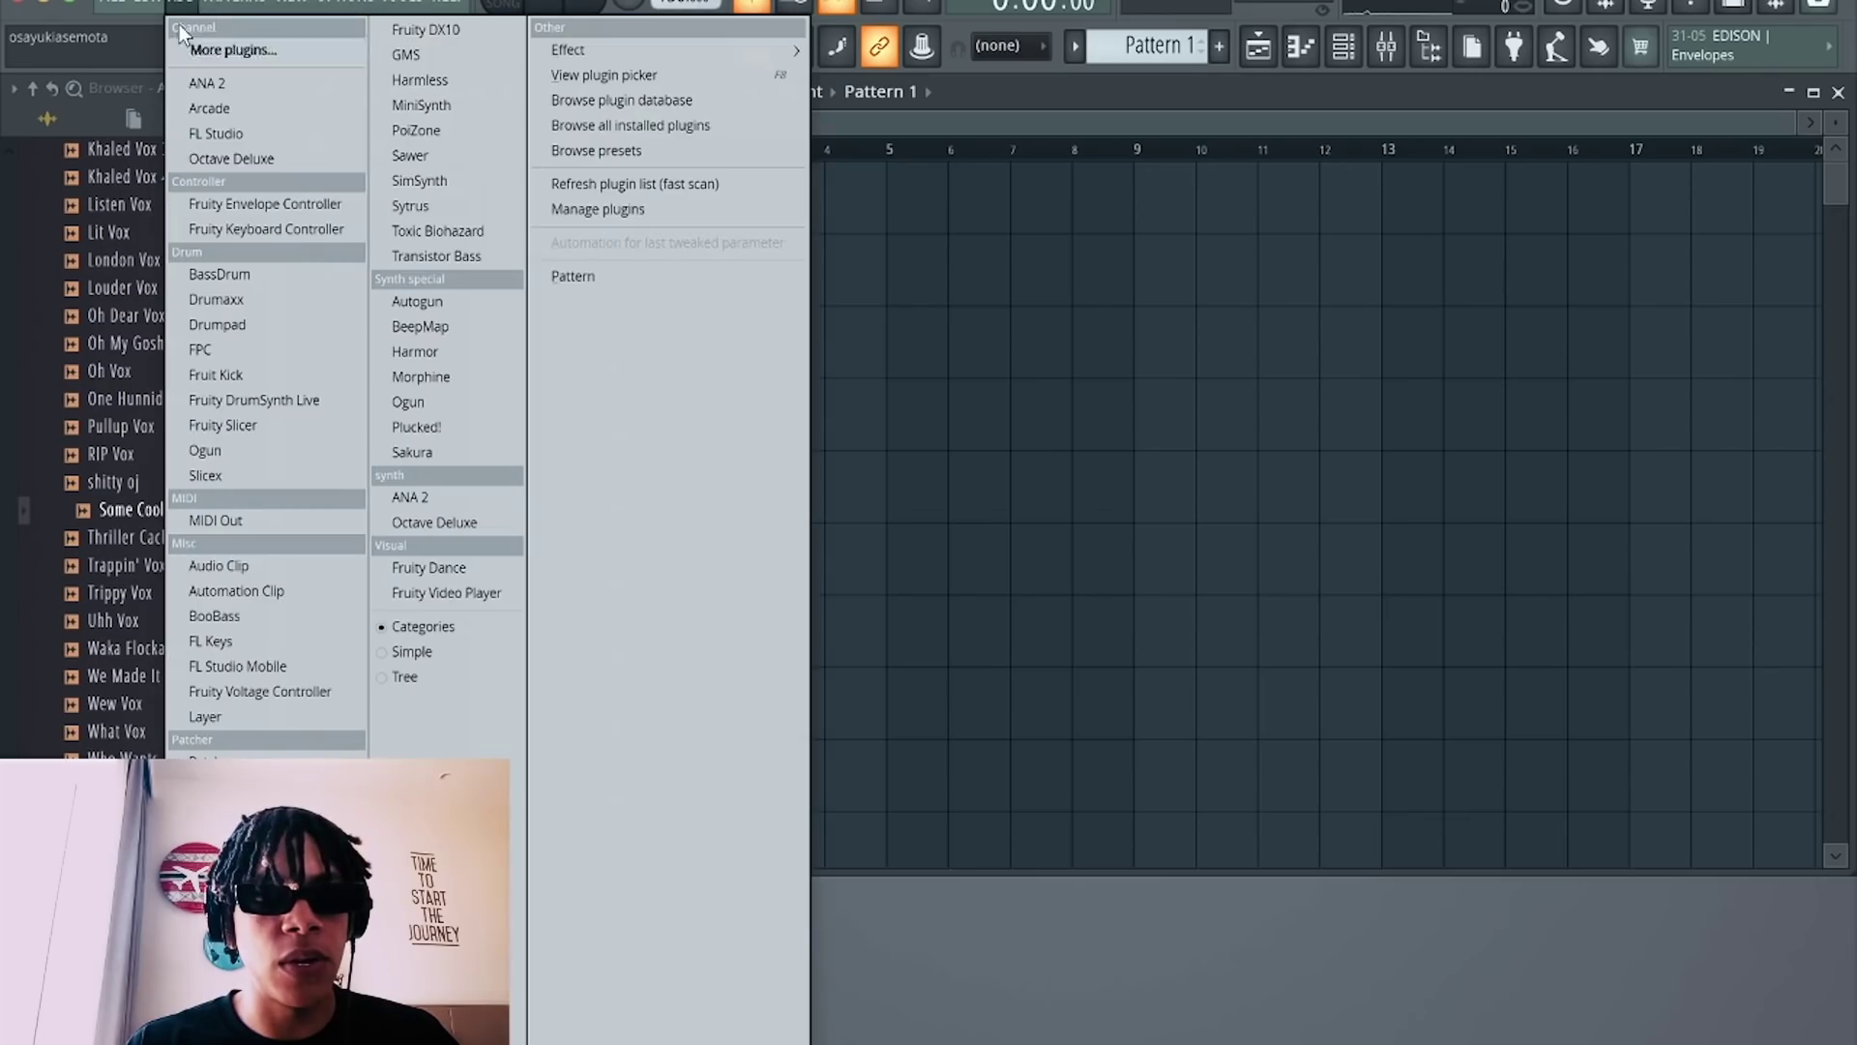
left_click(416, 205)
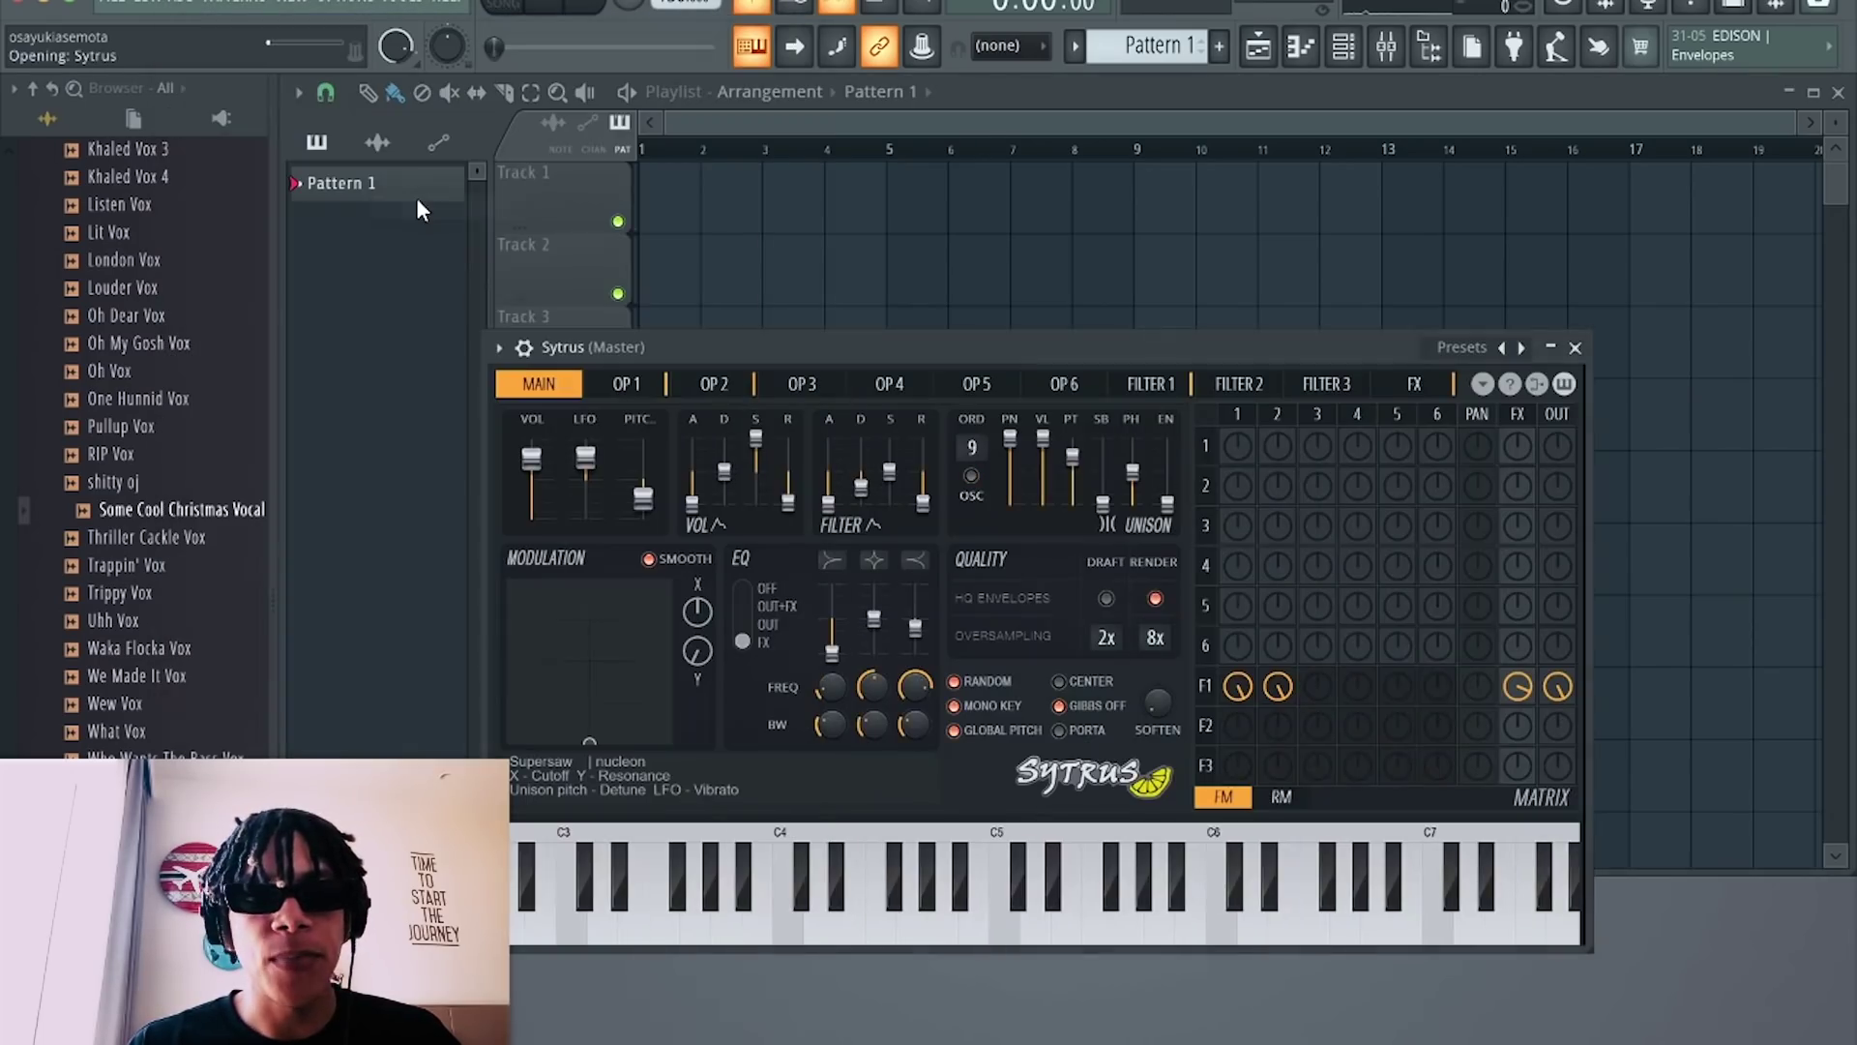
left_click(501, 351)
mouse_move(650, 422)
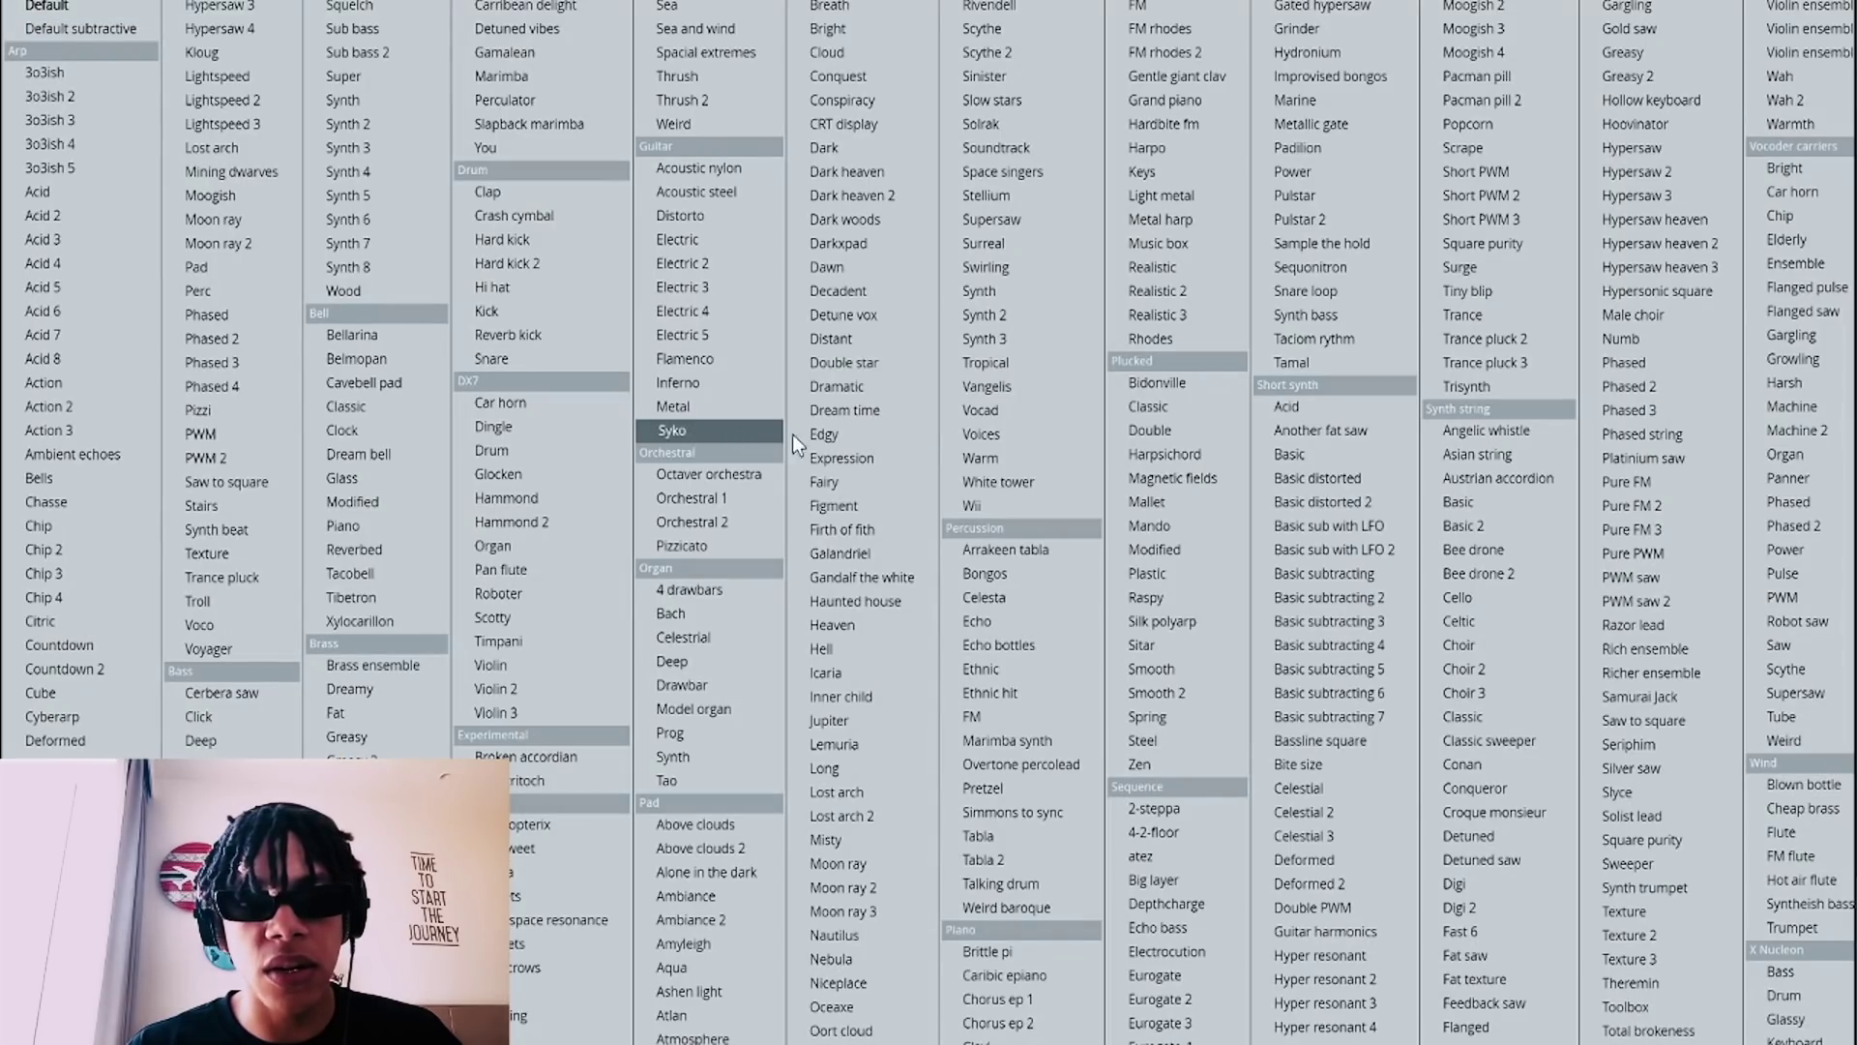
left_click(1500, 478)
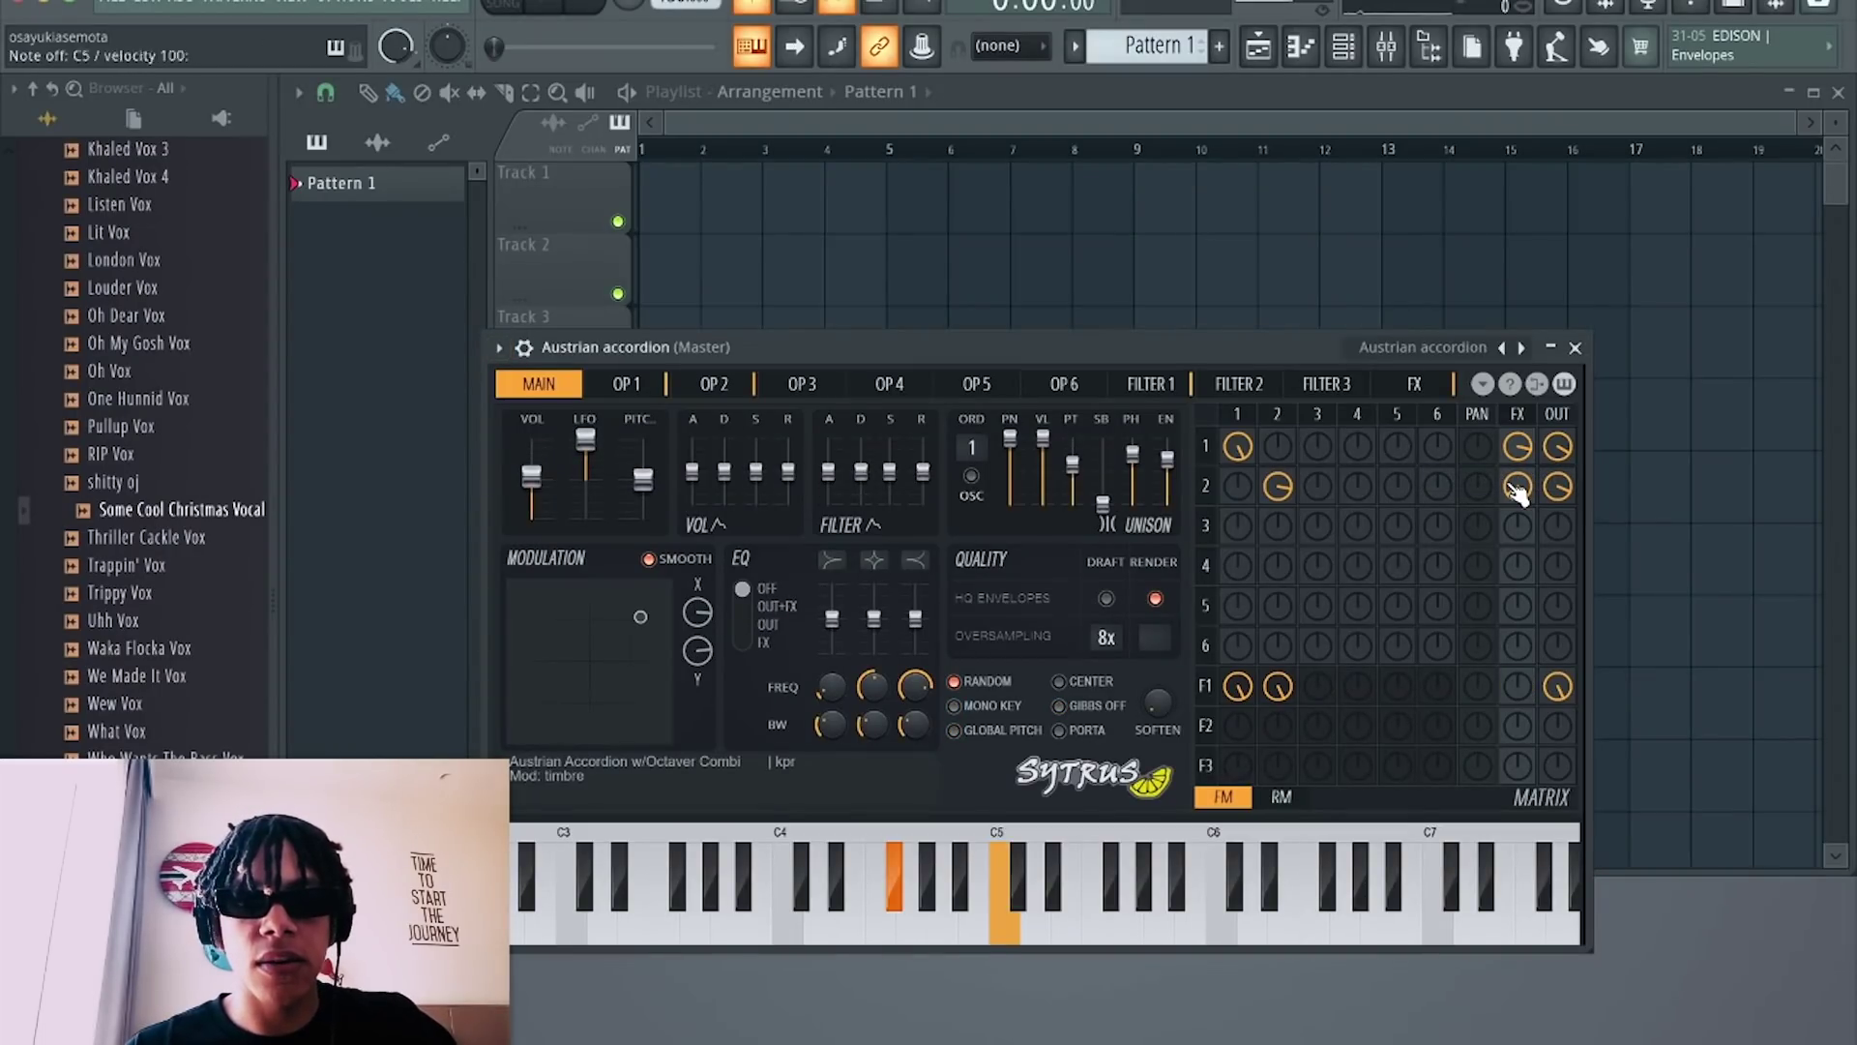
Audition the Austrian accordion sound by playing several notes on the typing keyboard piano.
key("y")
key("q")
key("h")
key("q")
key("o")
key("q")
key("b")
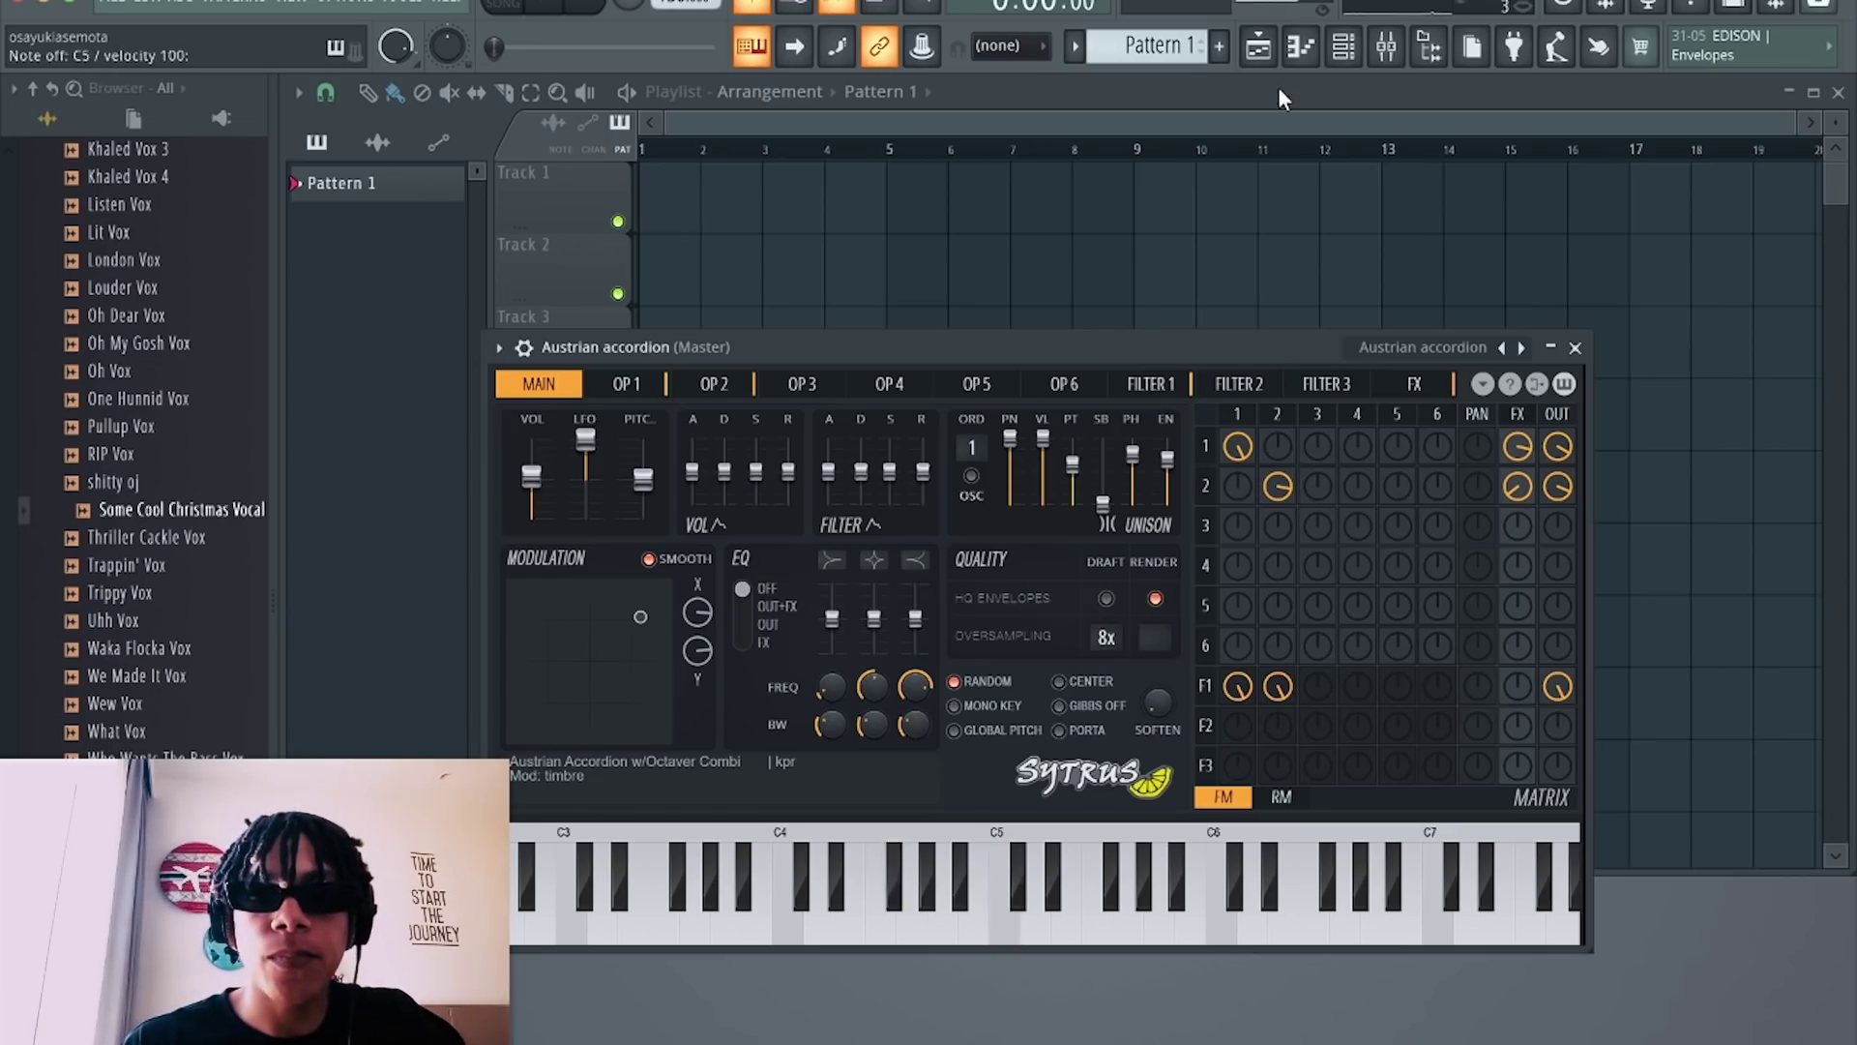
Delete one of the two Austrian accordion channels from the channel rack and open the remaining channel's piano roll.
left_click(1352, 55)
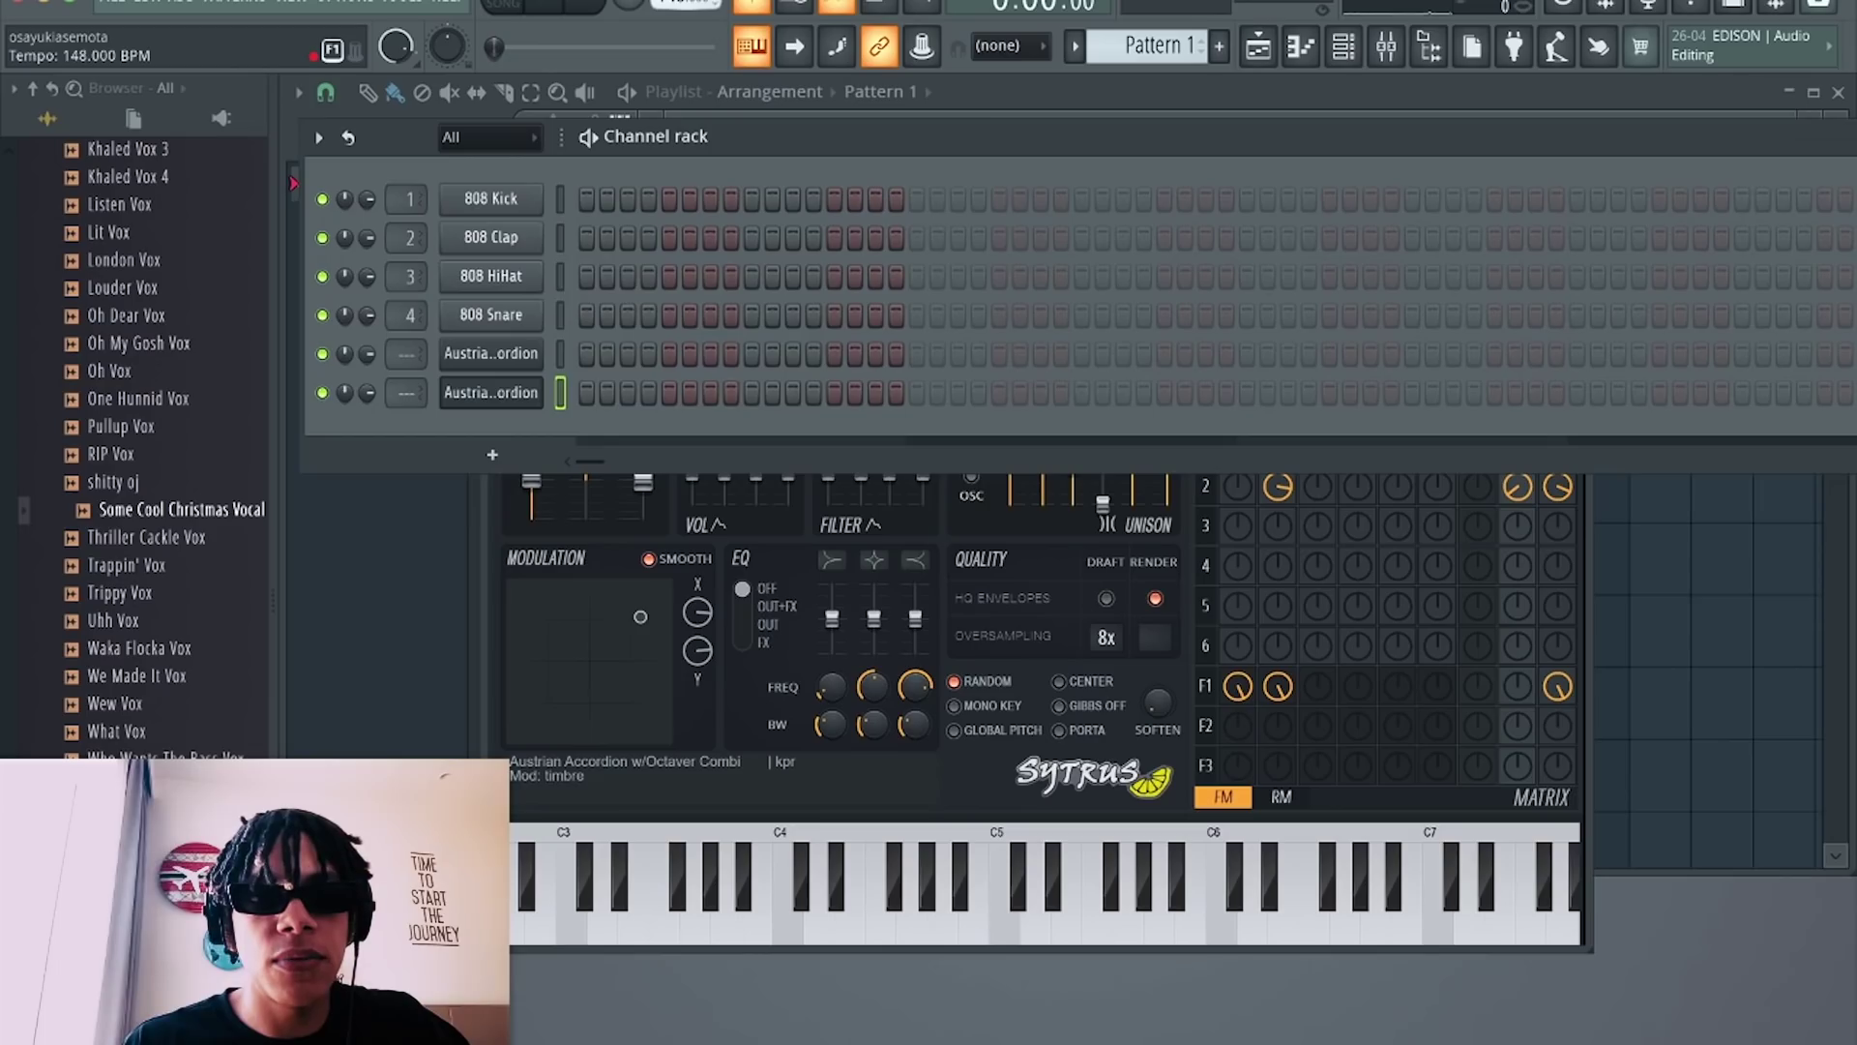
right_click(535, 347)
left_click(639, 594)
key("Return")
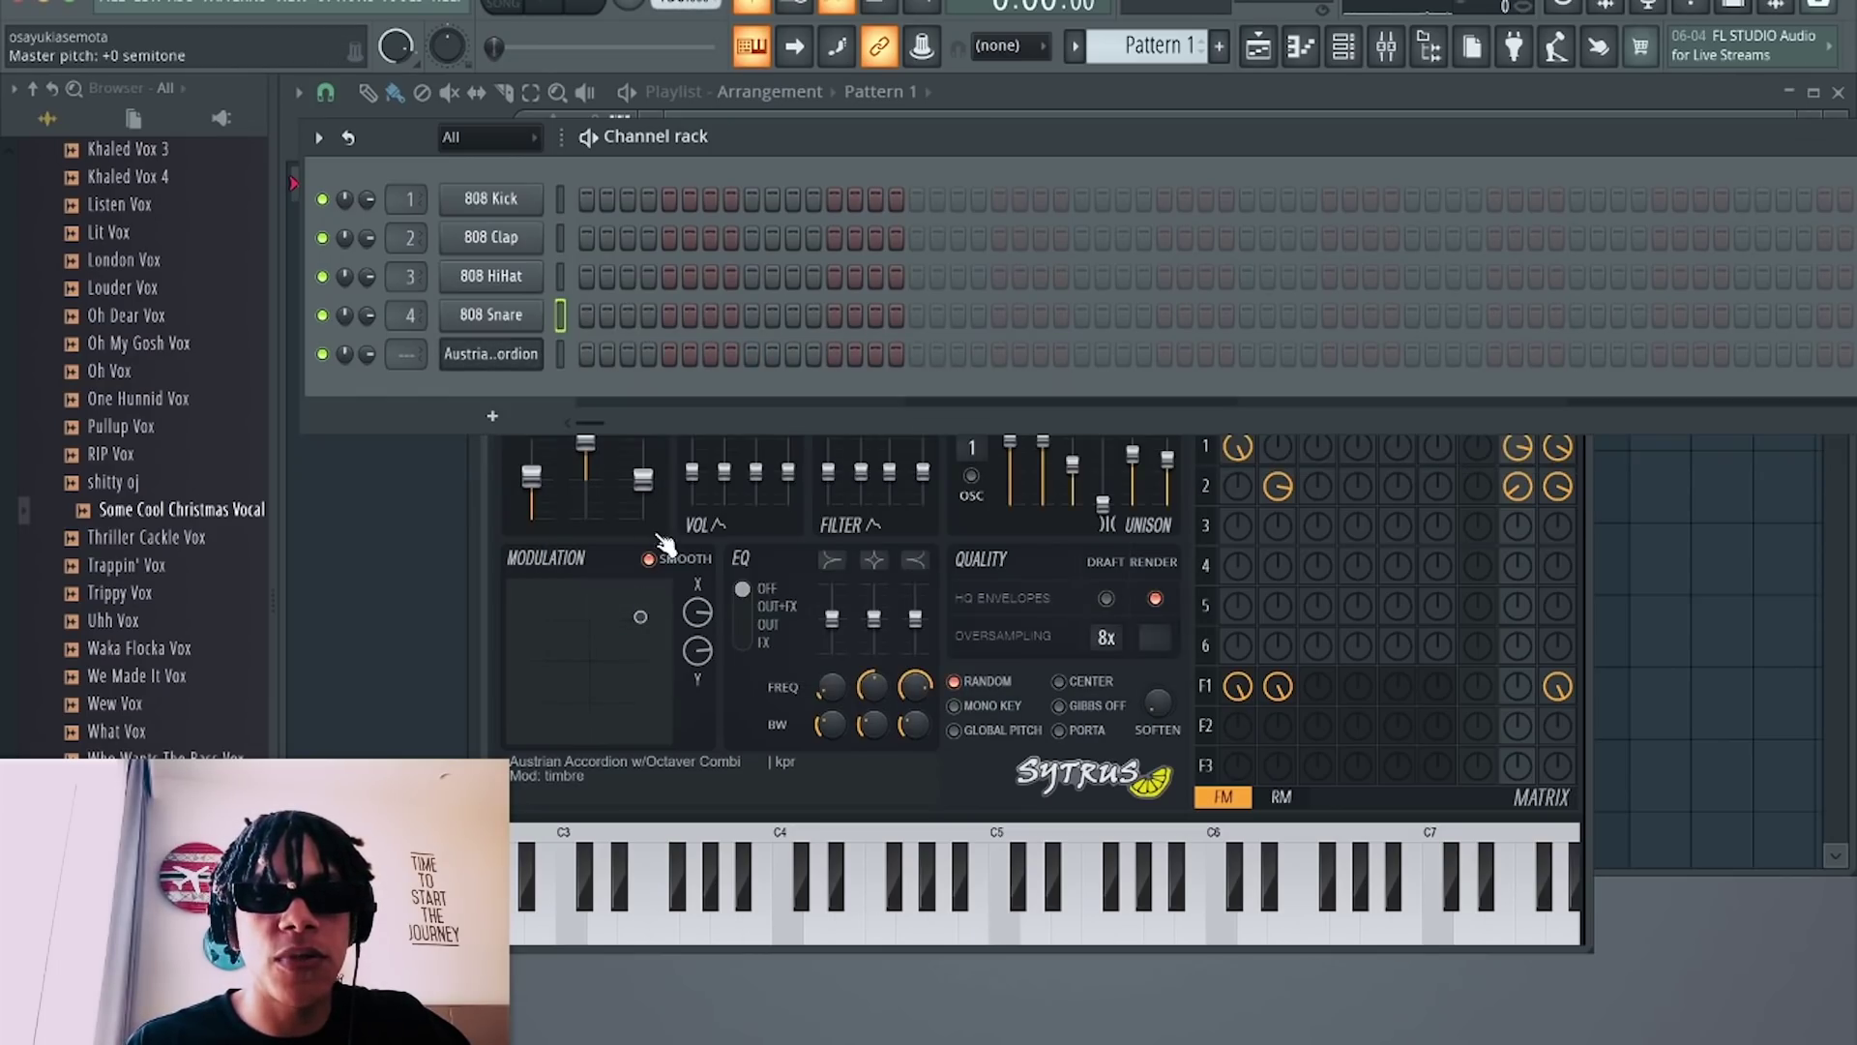
right_click(516, 356)
left_click(590, 355)
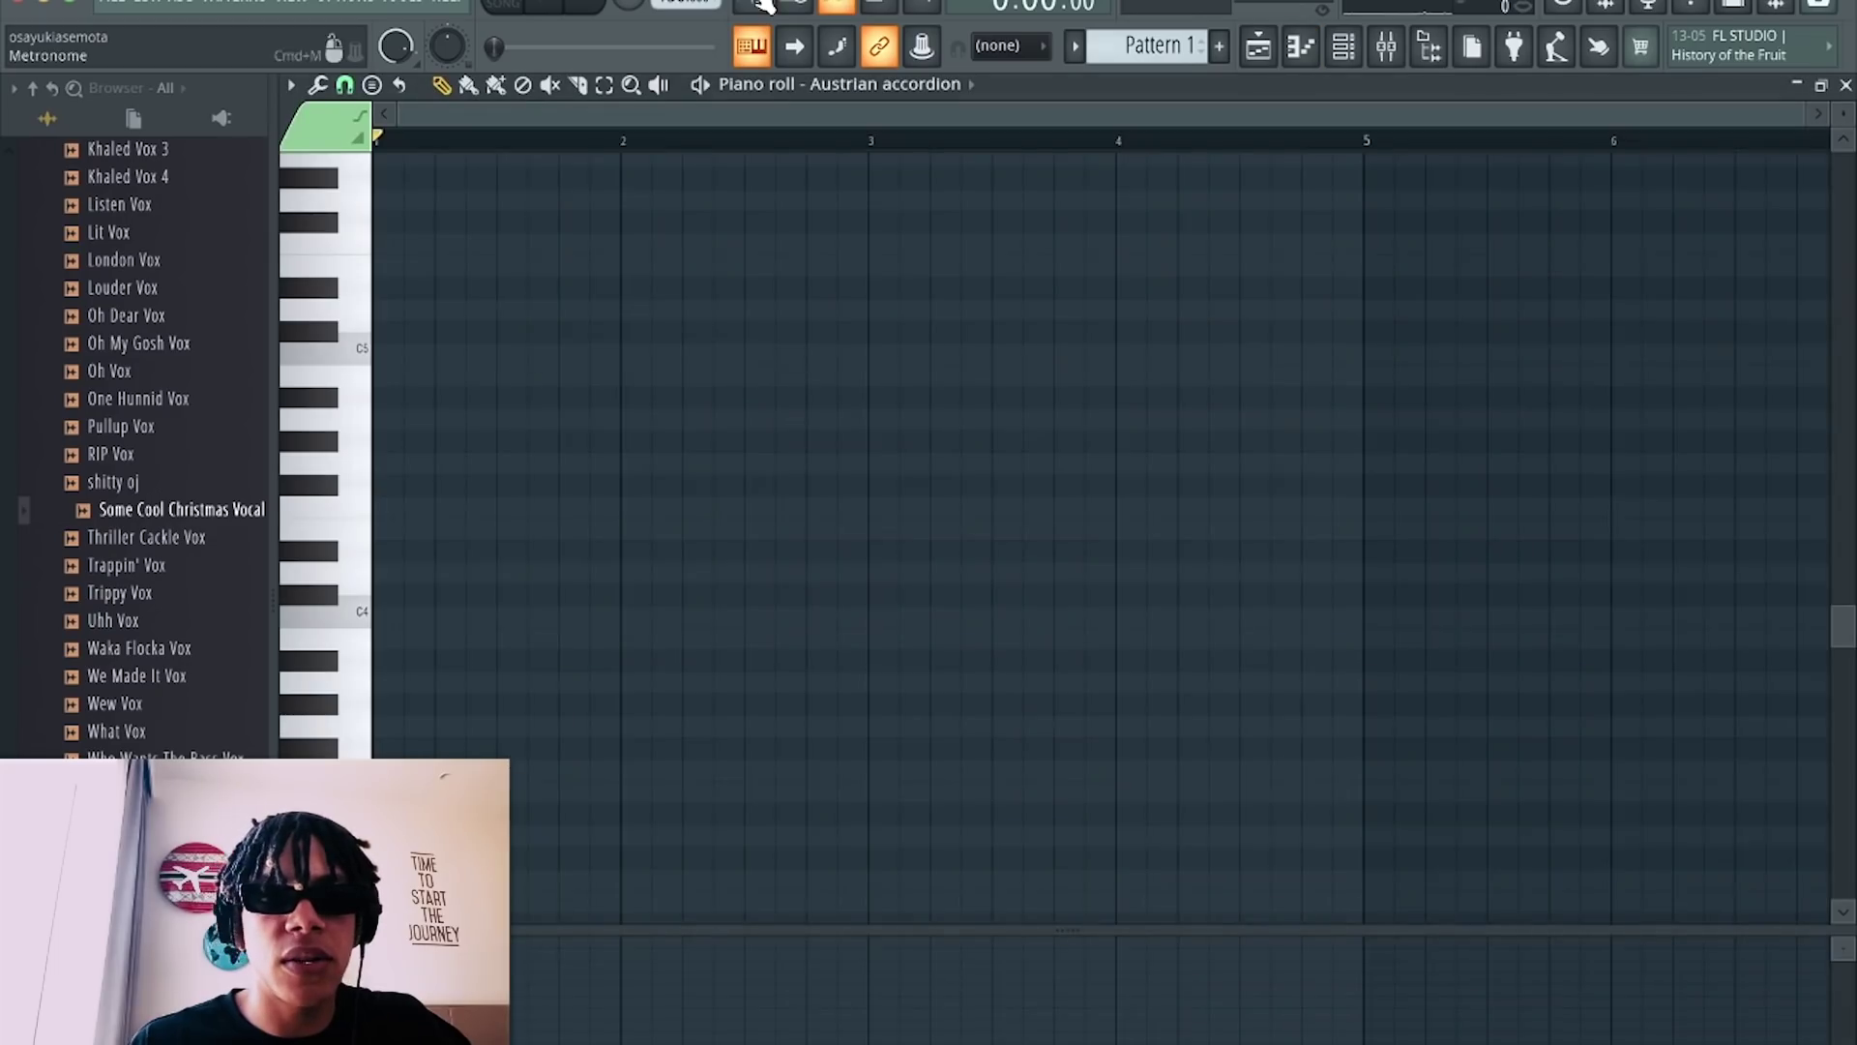
Rehearse the chord G4, D5, F5, A5 and A#5 on the typing keyboard piano.
scroll(523, 407, "up", 3)
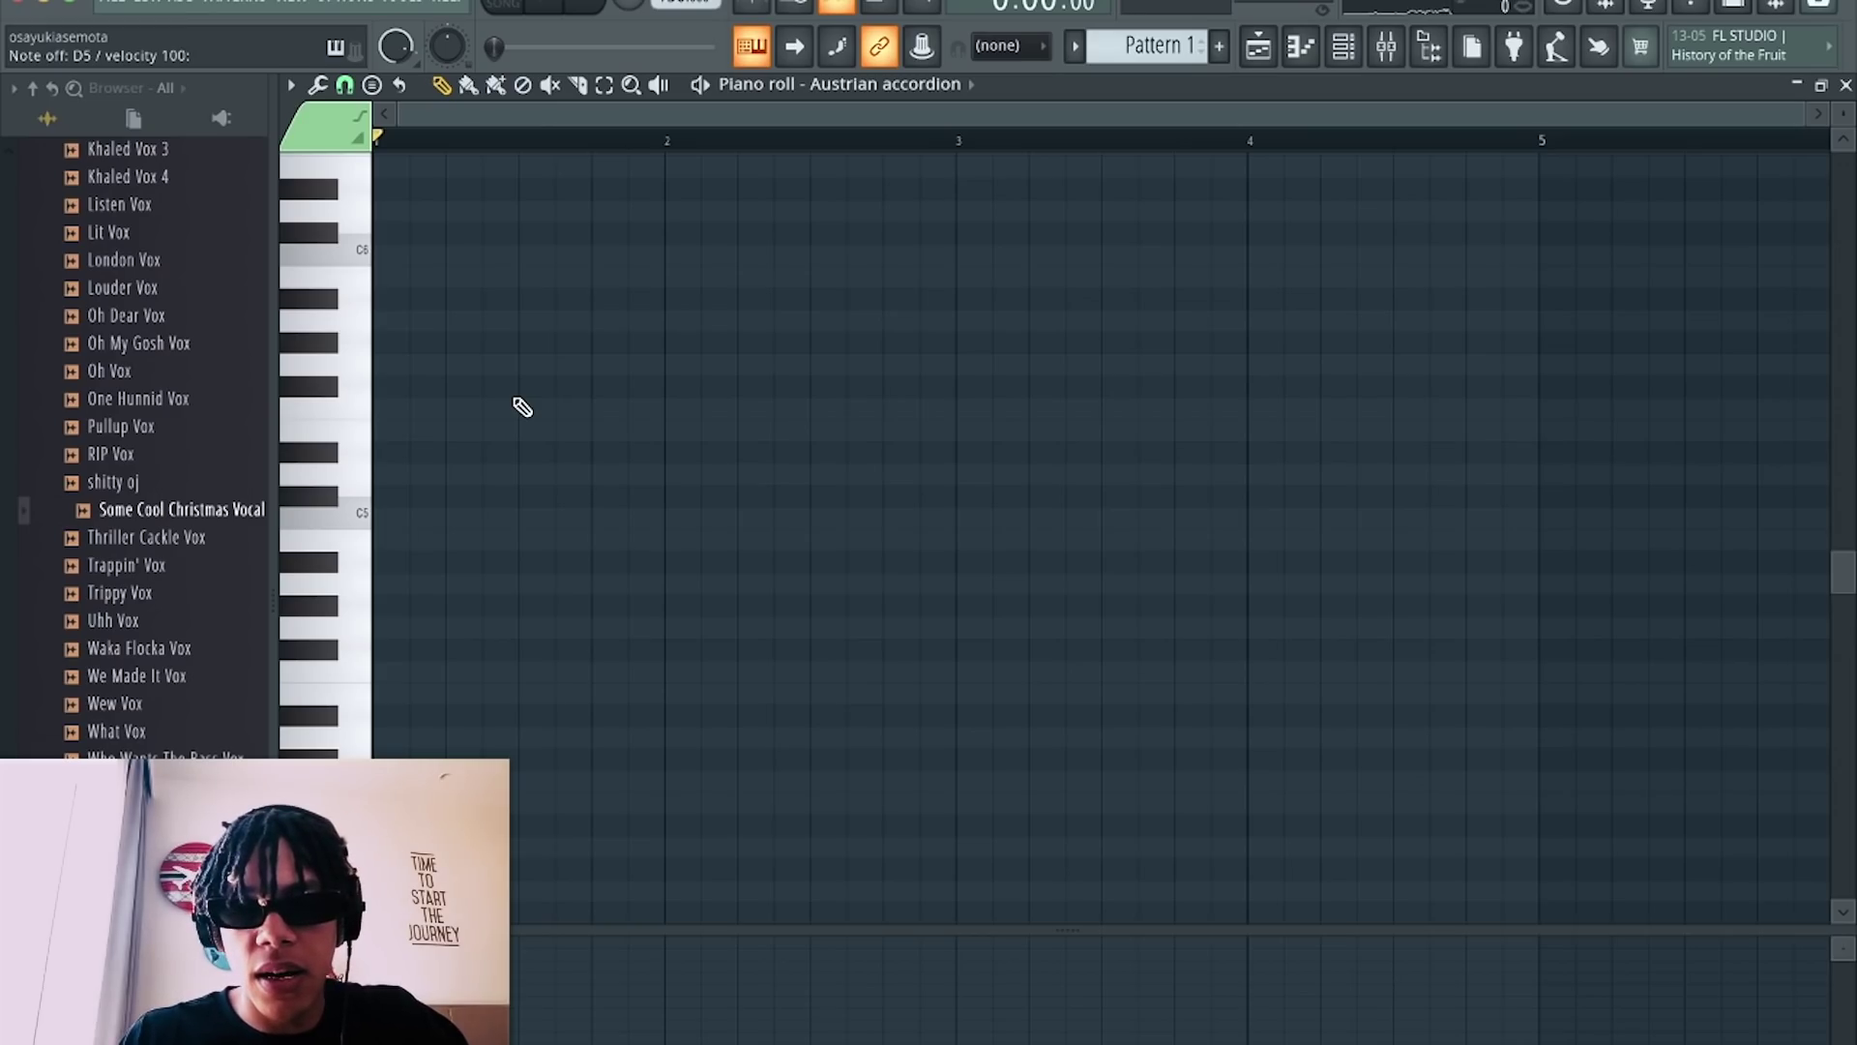
key("b")
key("w")
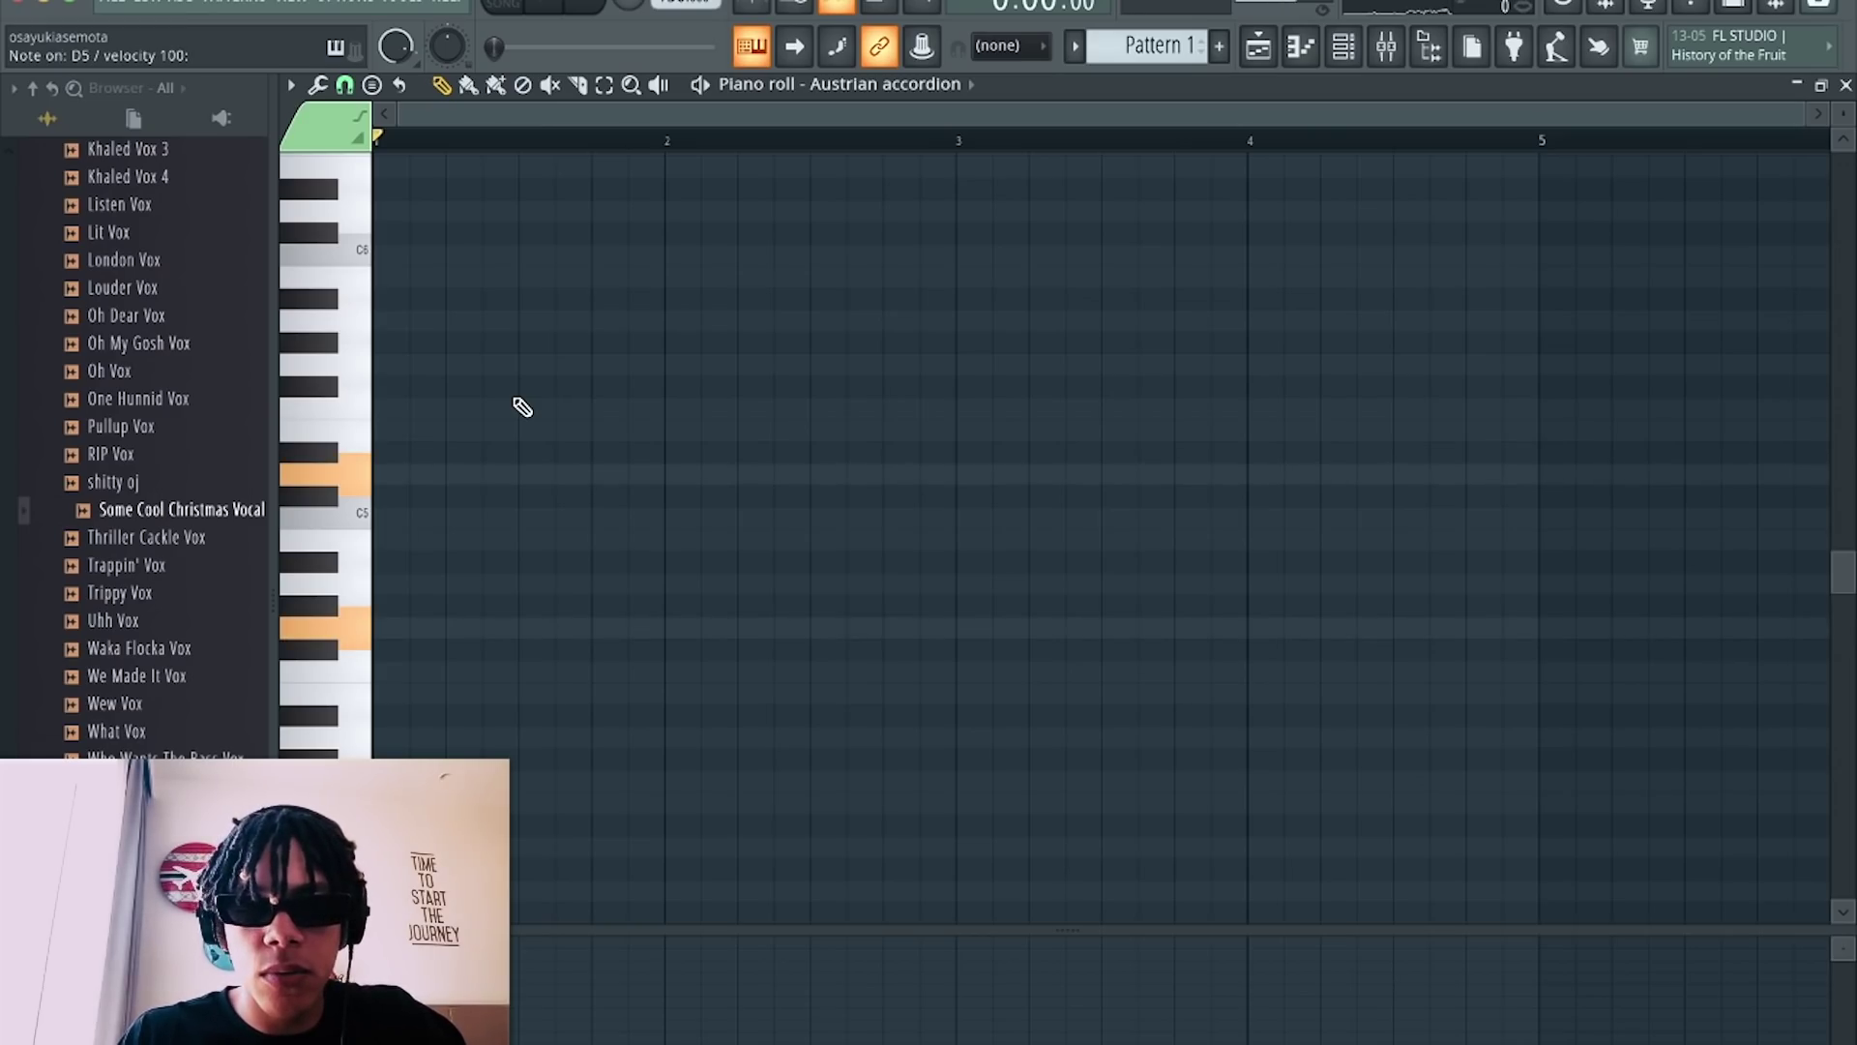
key("r")
key("y")
key("7")
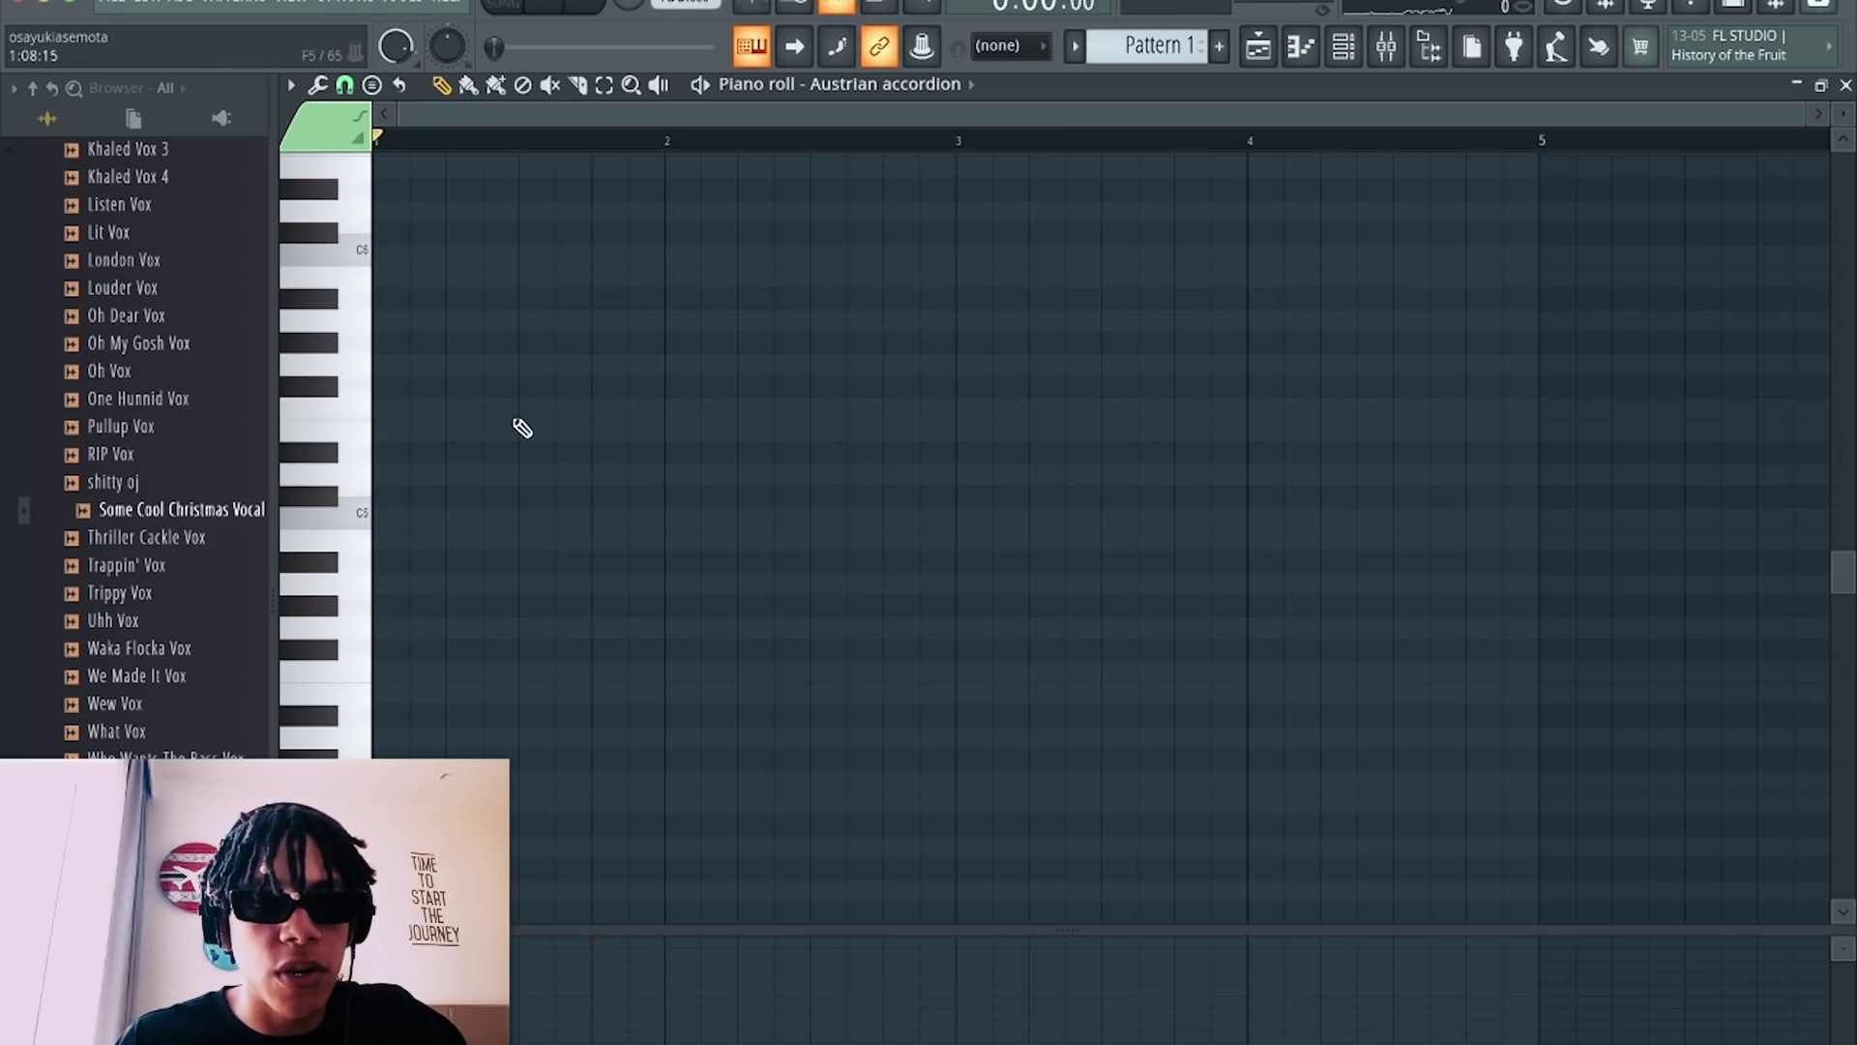
Record notes and automation while playing a staggered, held chord of G4, D5, F5, A5 and A#5 across the first two bars.
left_click(637, 6)
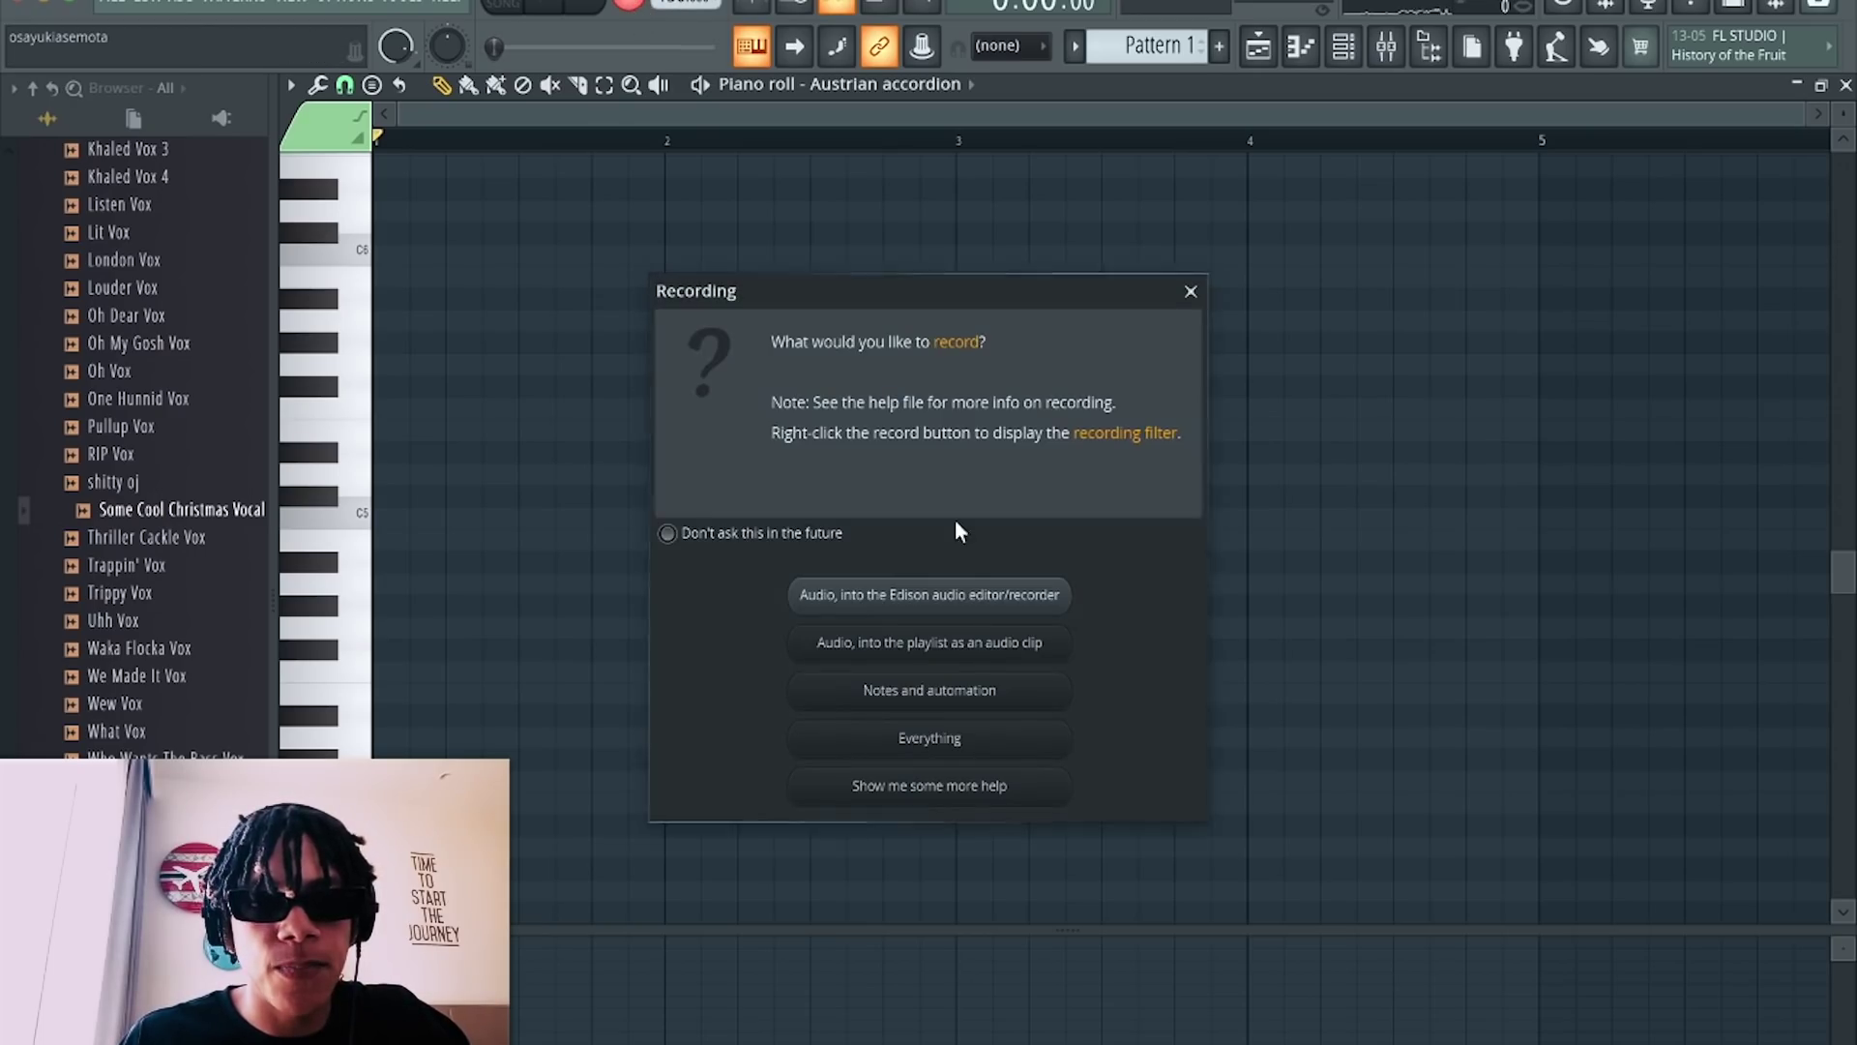
left_click(979, 692)
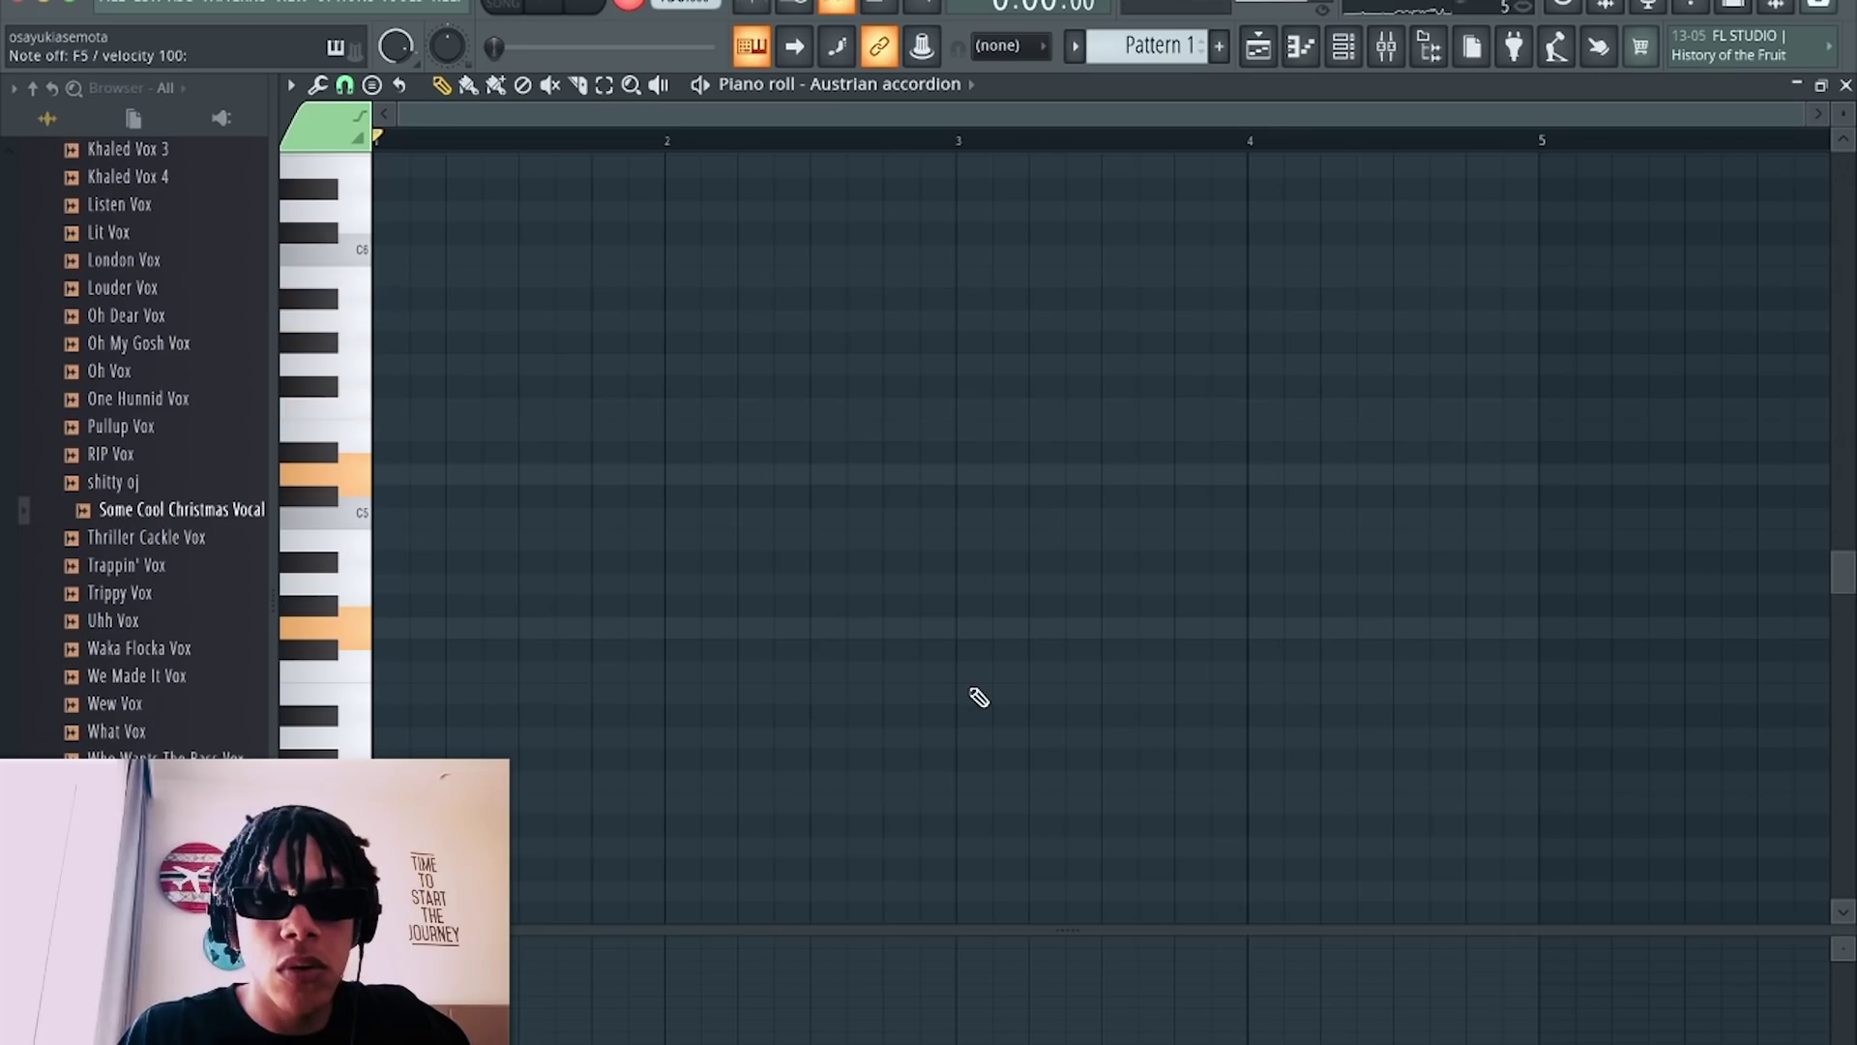
left_click(757, 5)
key("space")
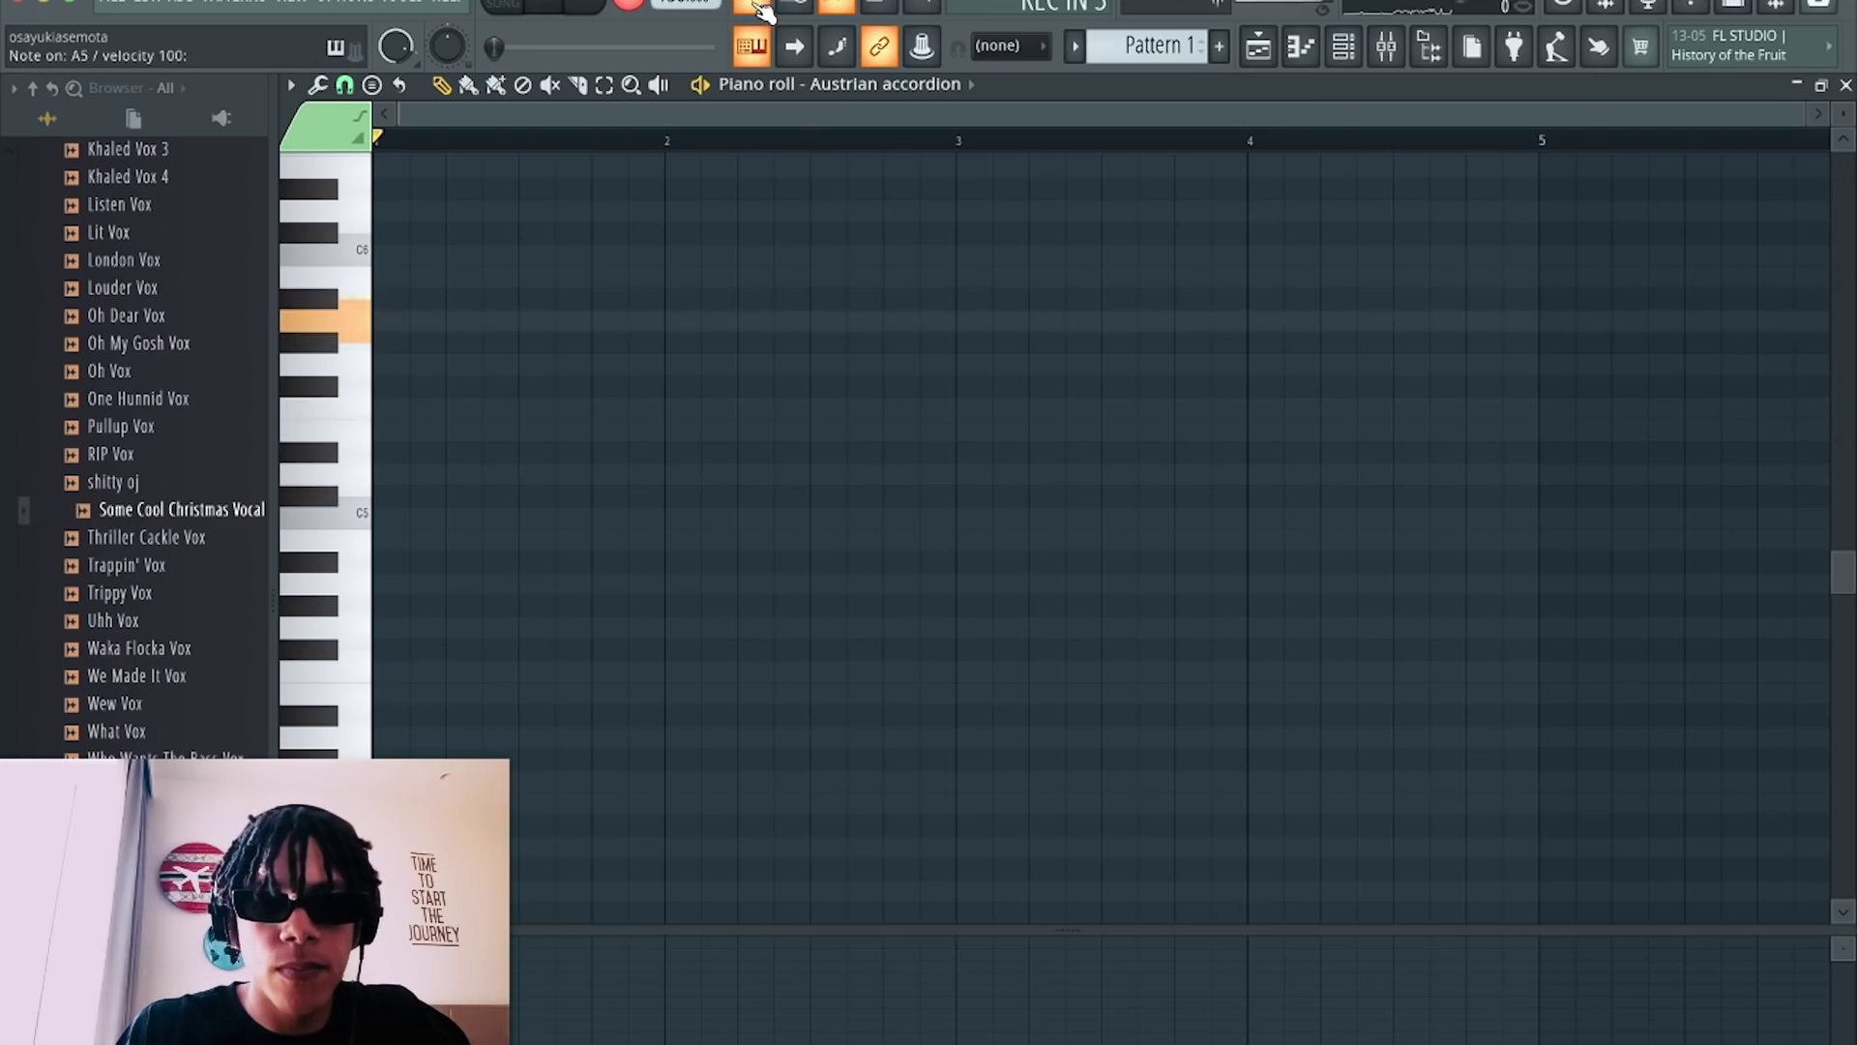
key("r")
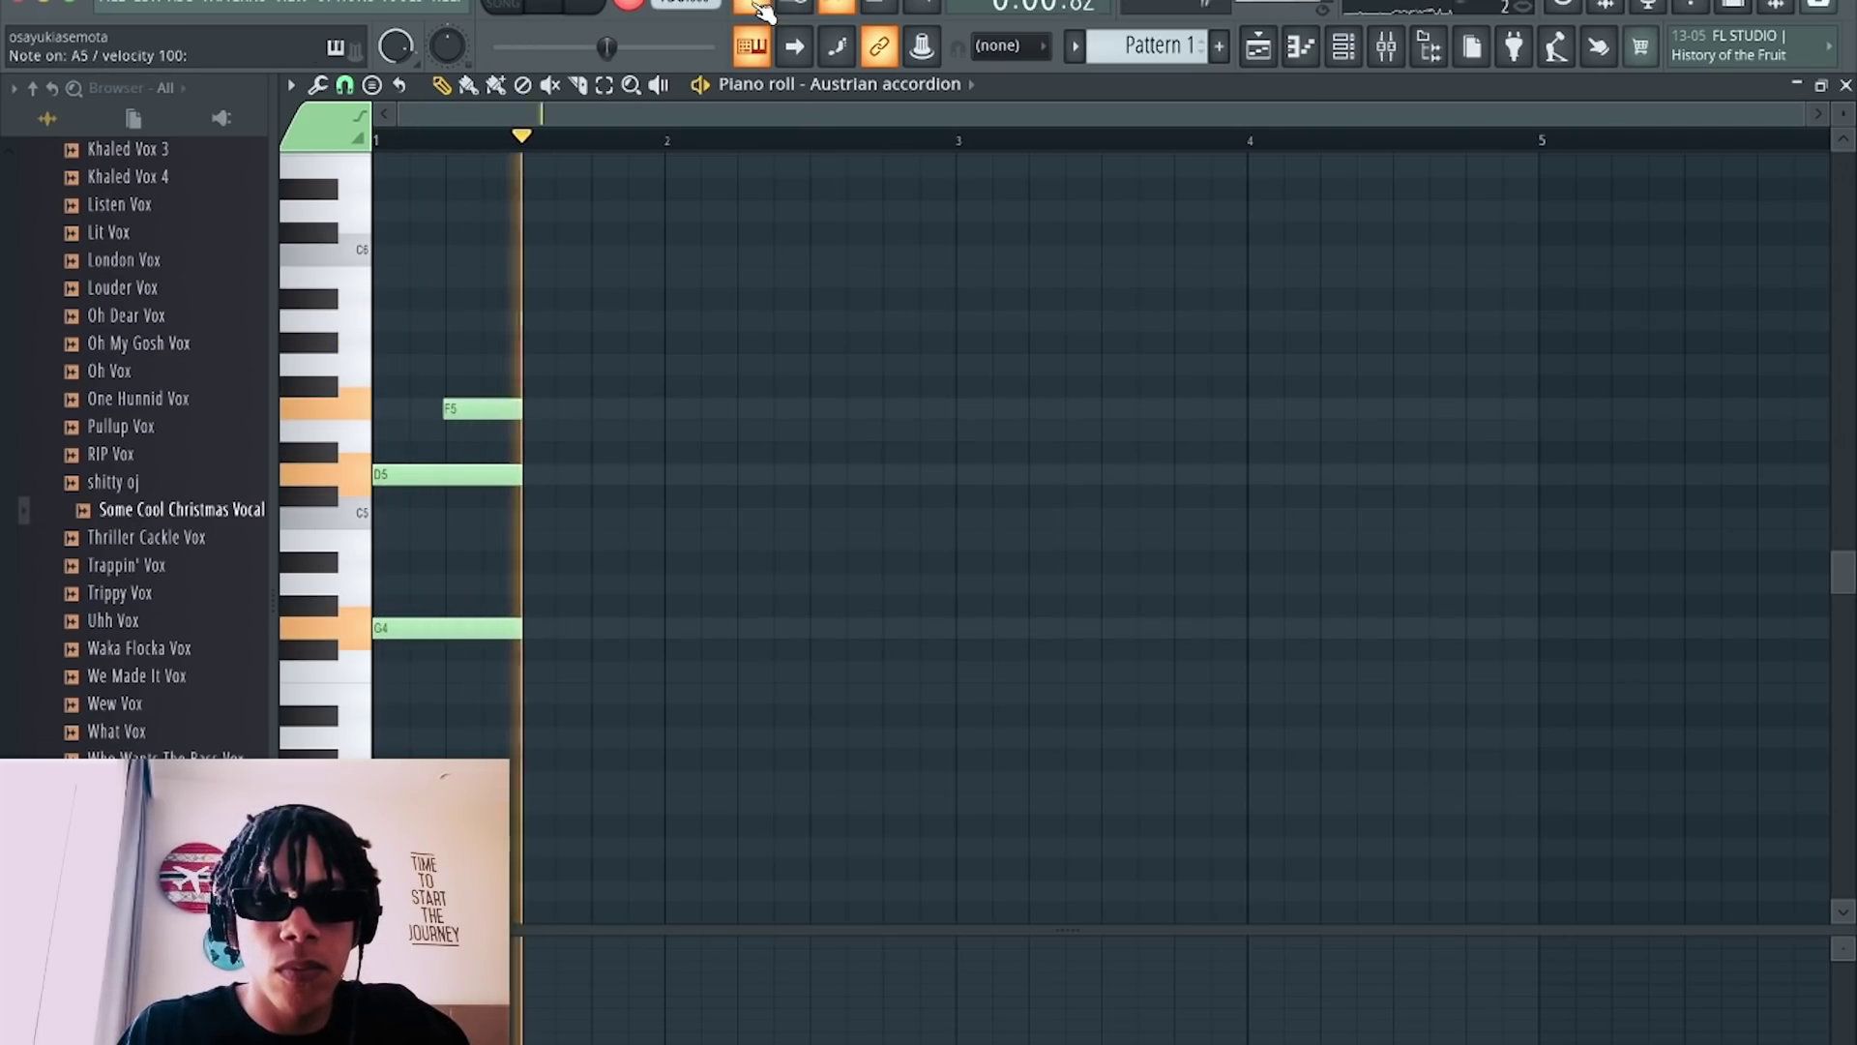
key("y")
key("7")
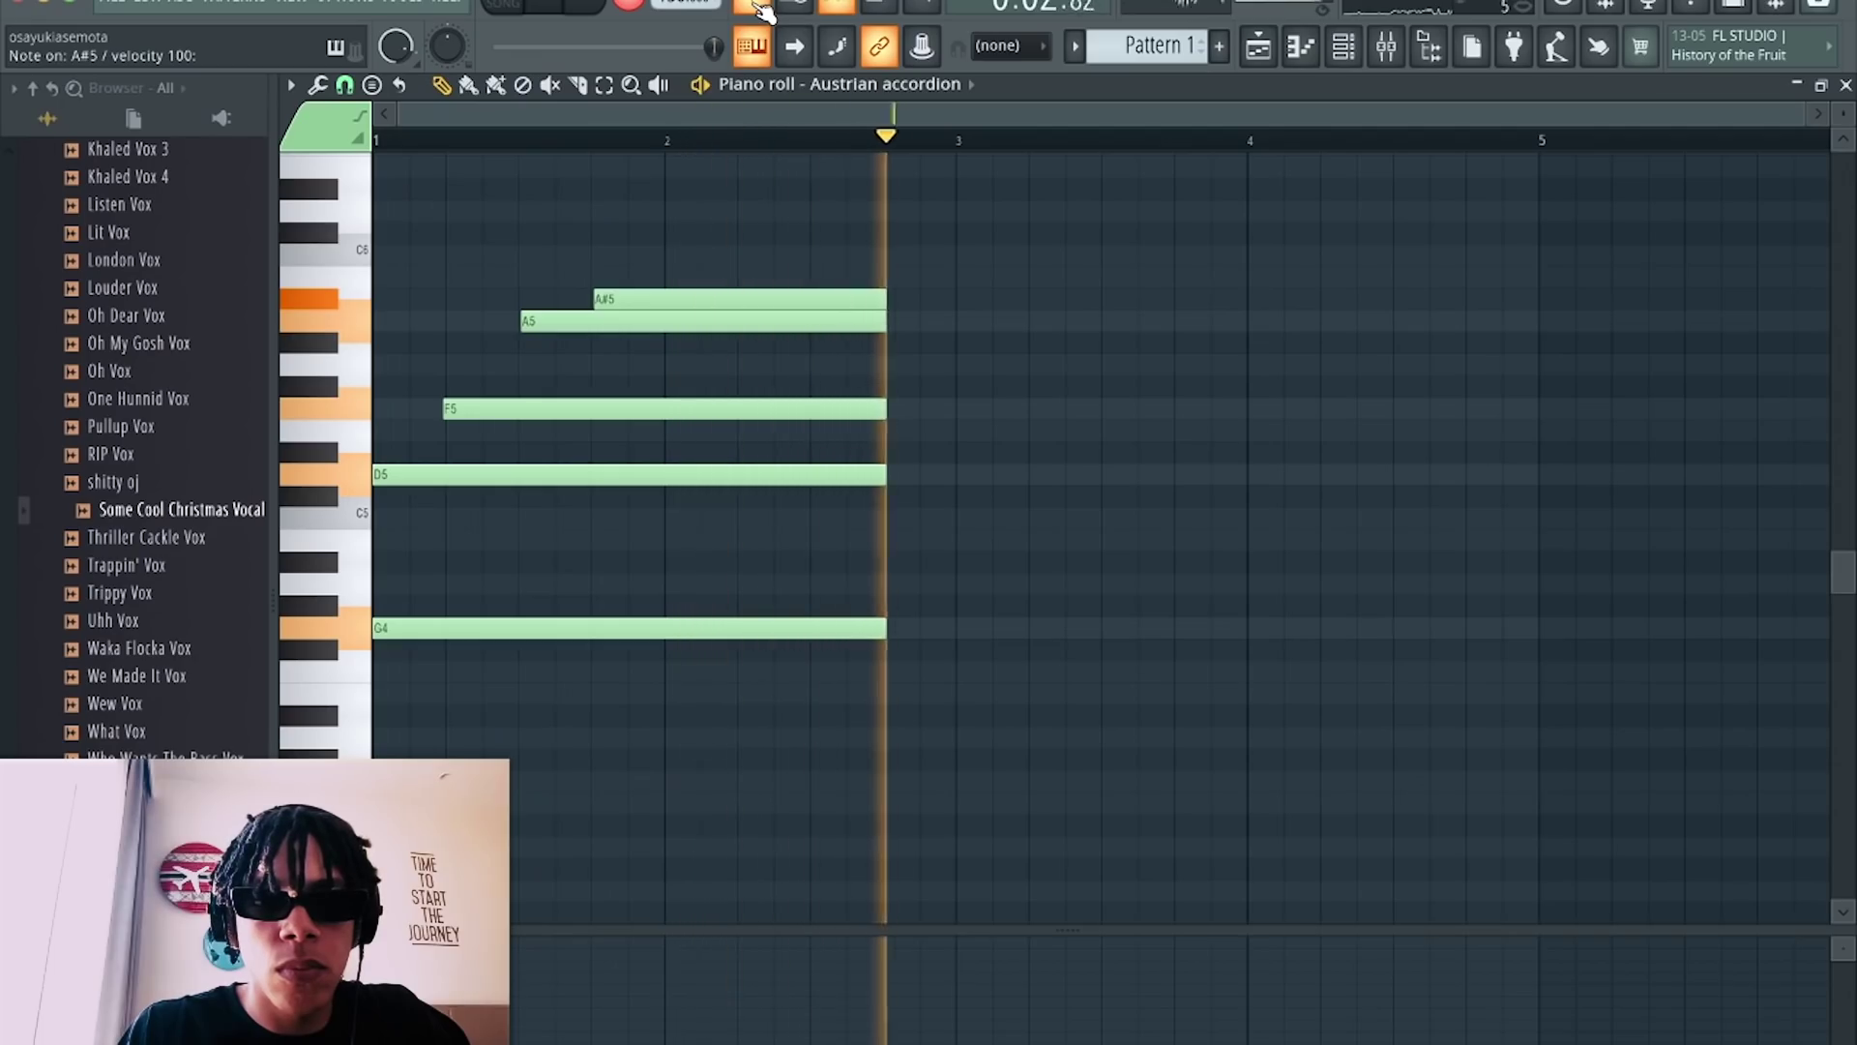
key("space")
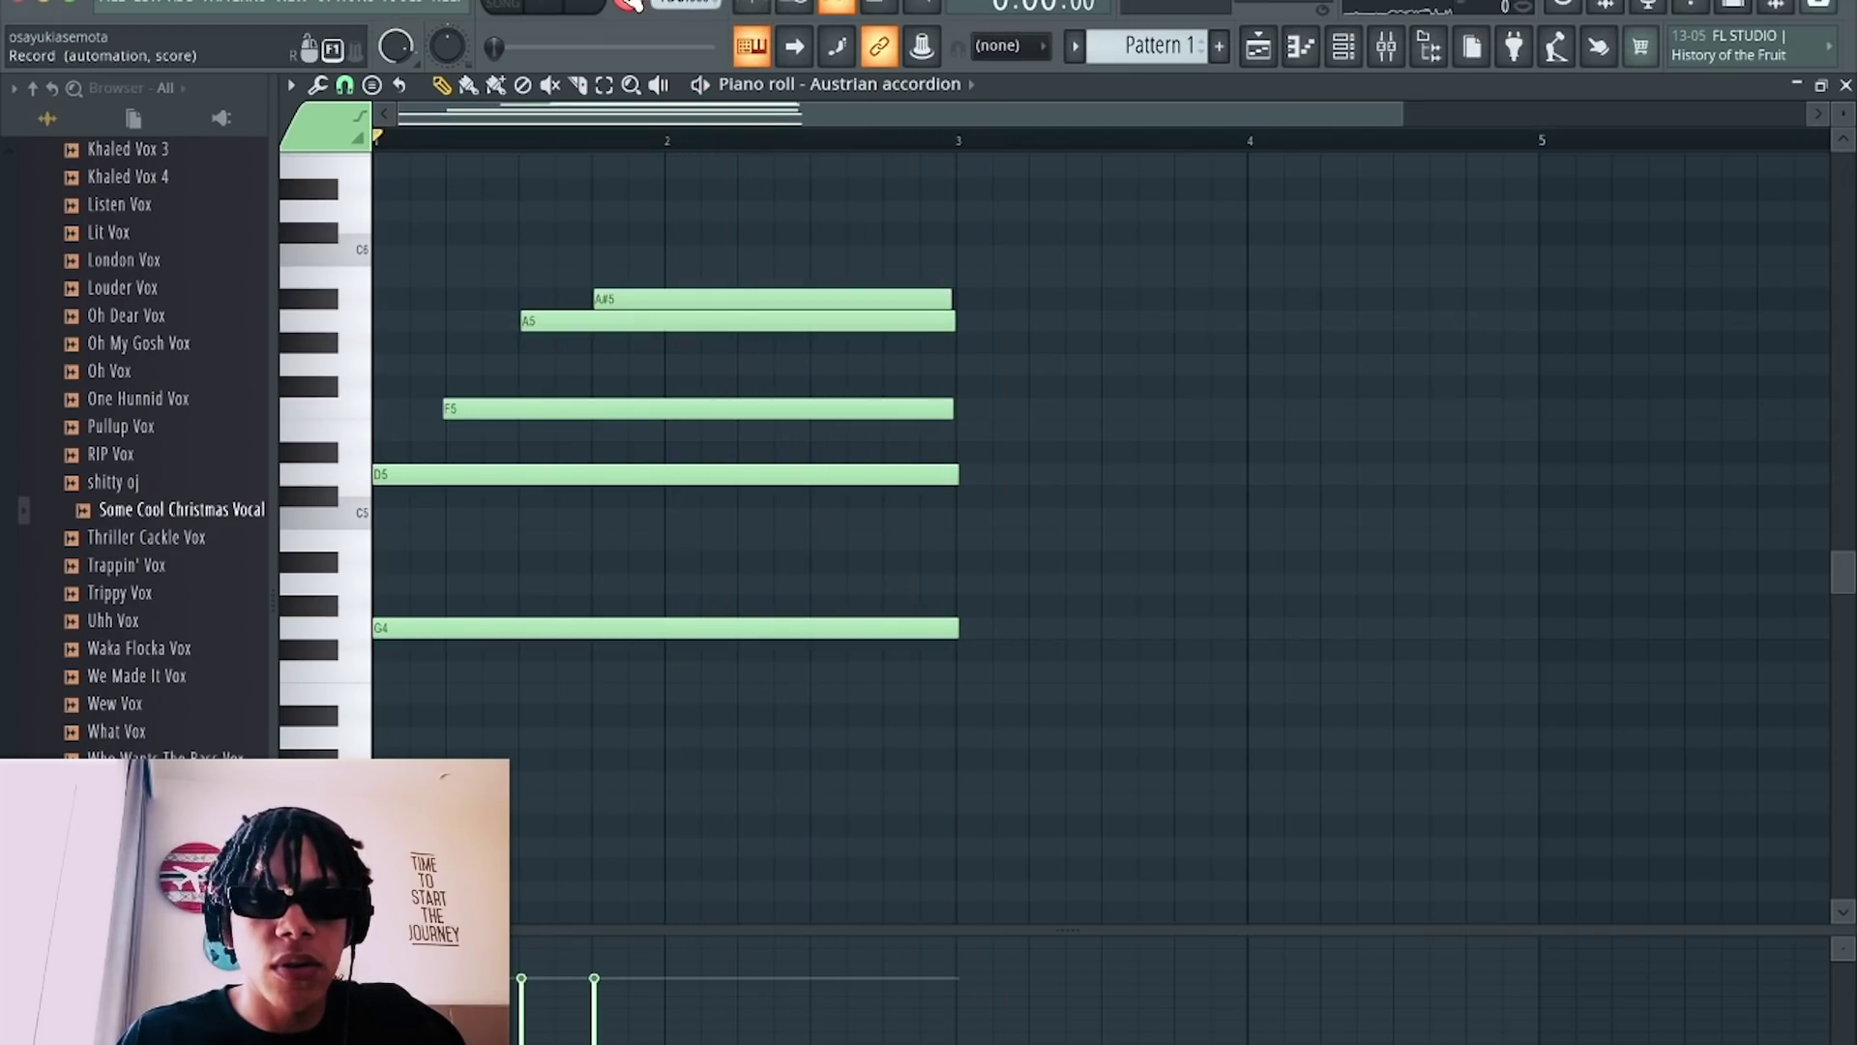
Quantize all recorded chord notes and turn off the typing keyboard piano.
key("ctrl+a")
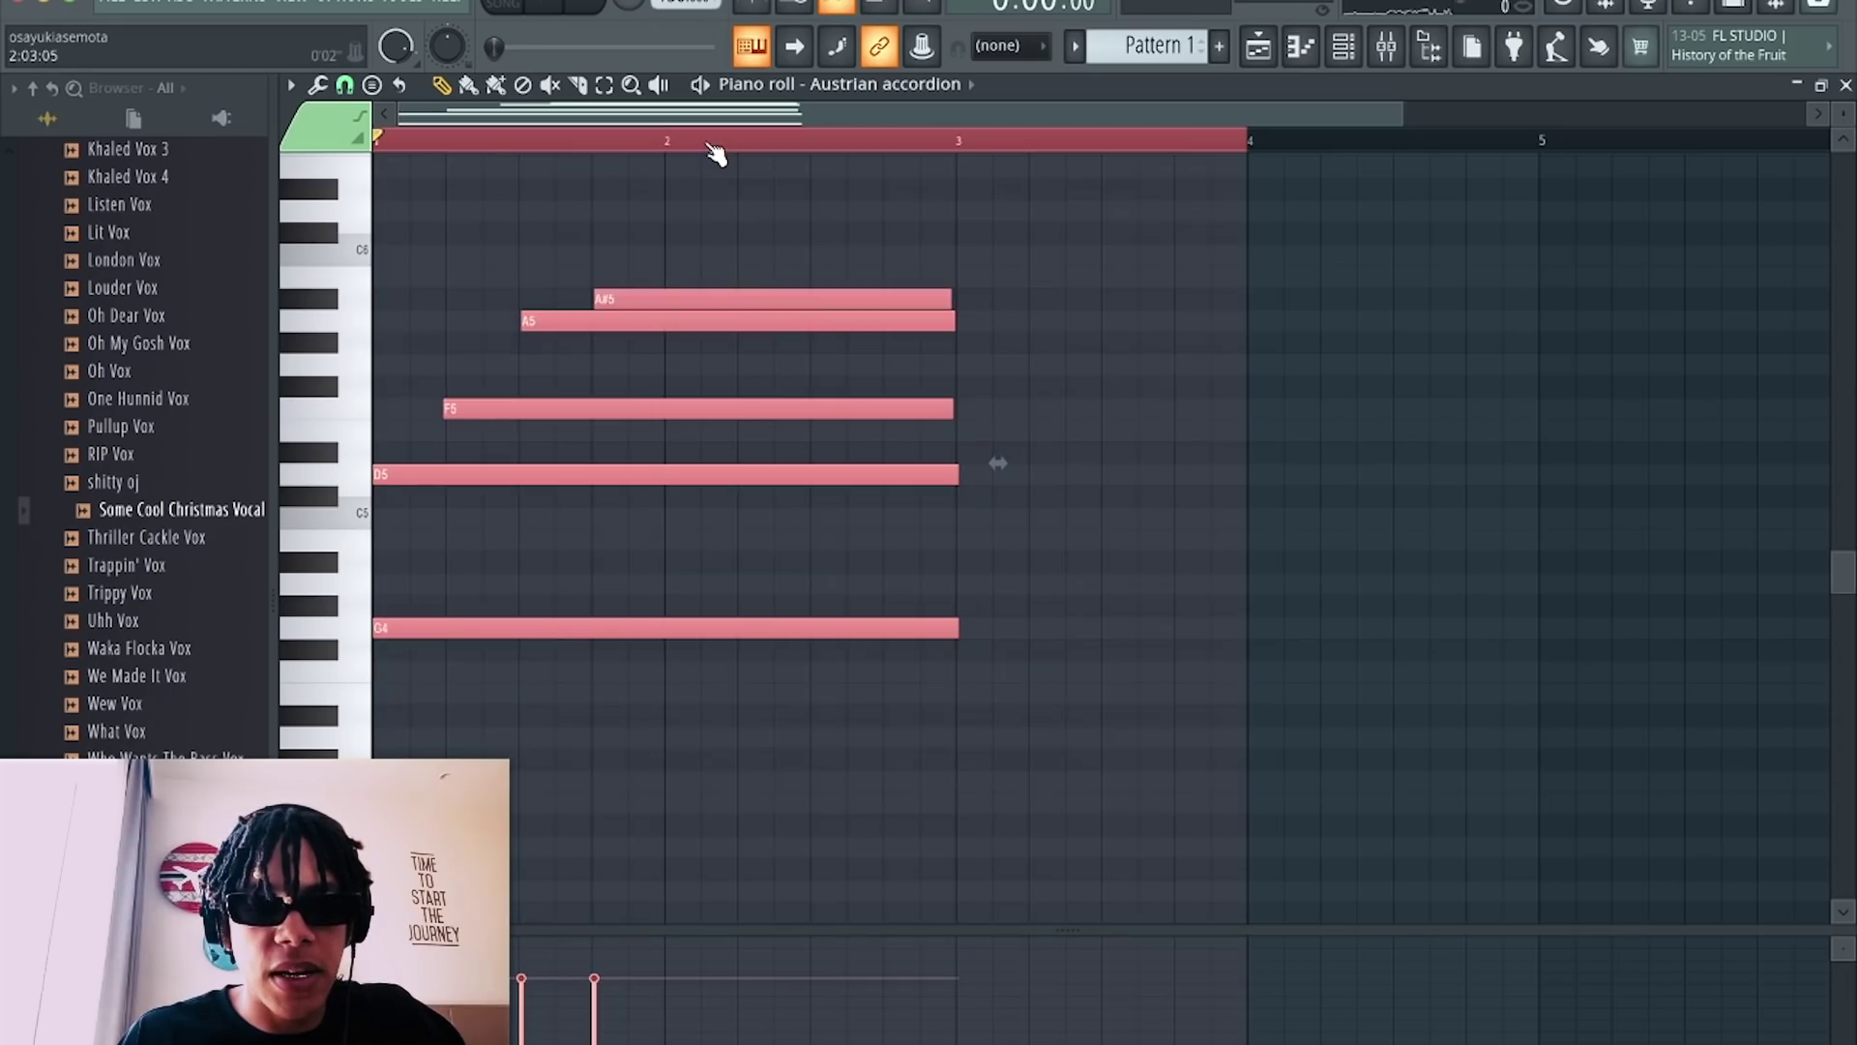
key("ctrl+q")
key("Return")
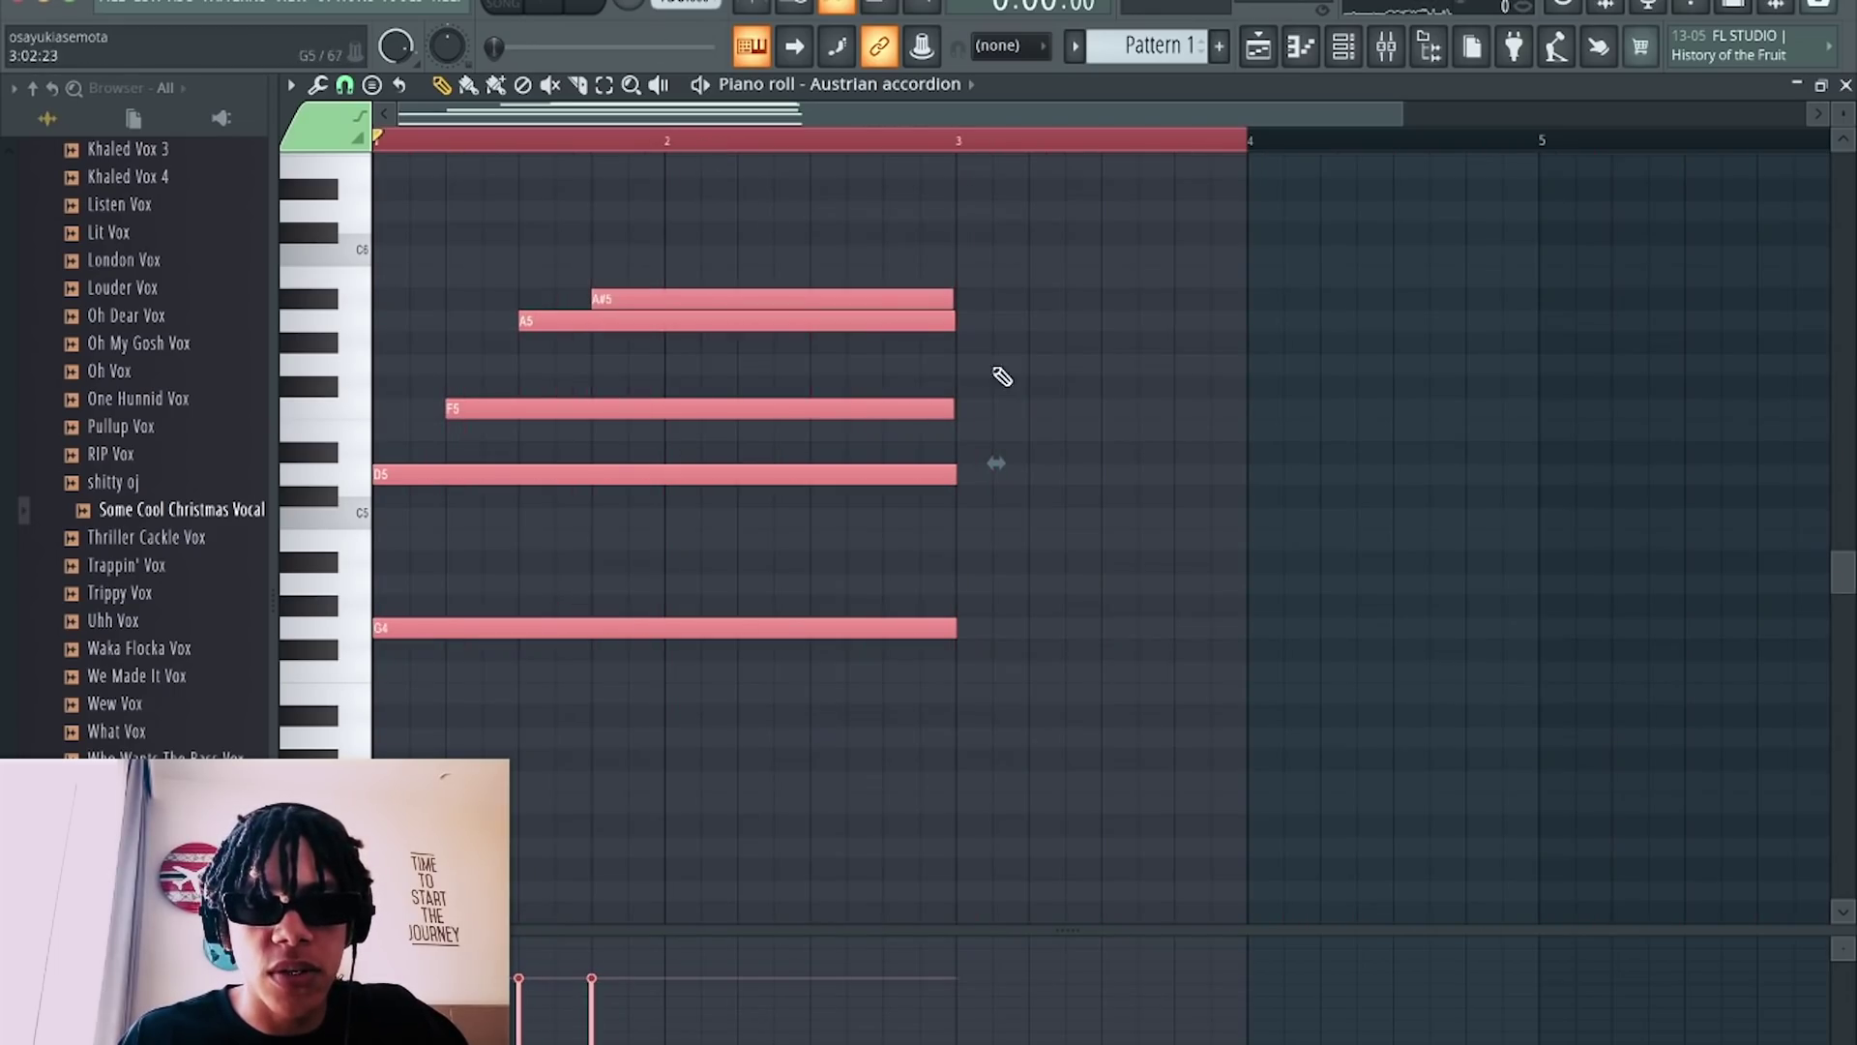
left_click(751, 46)
key("e")
Try to lengthen all the chord notes by one beat past the start of bar 3.
left_click_drag(826, 246, 901, 775)
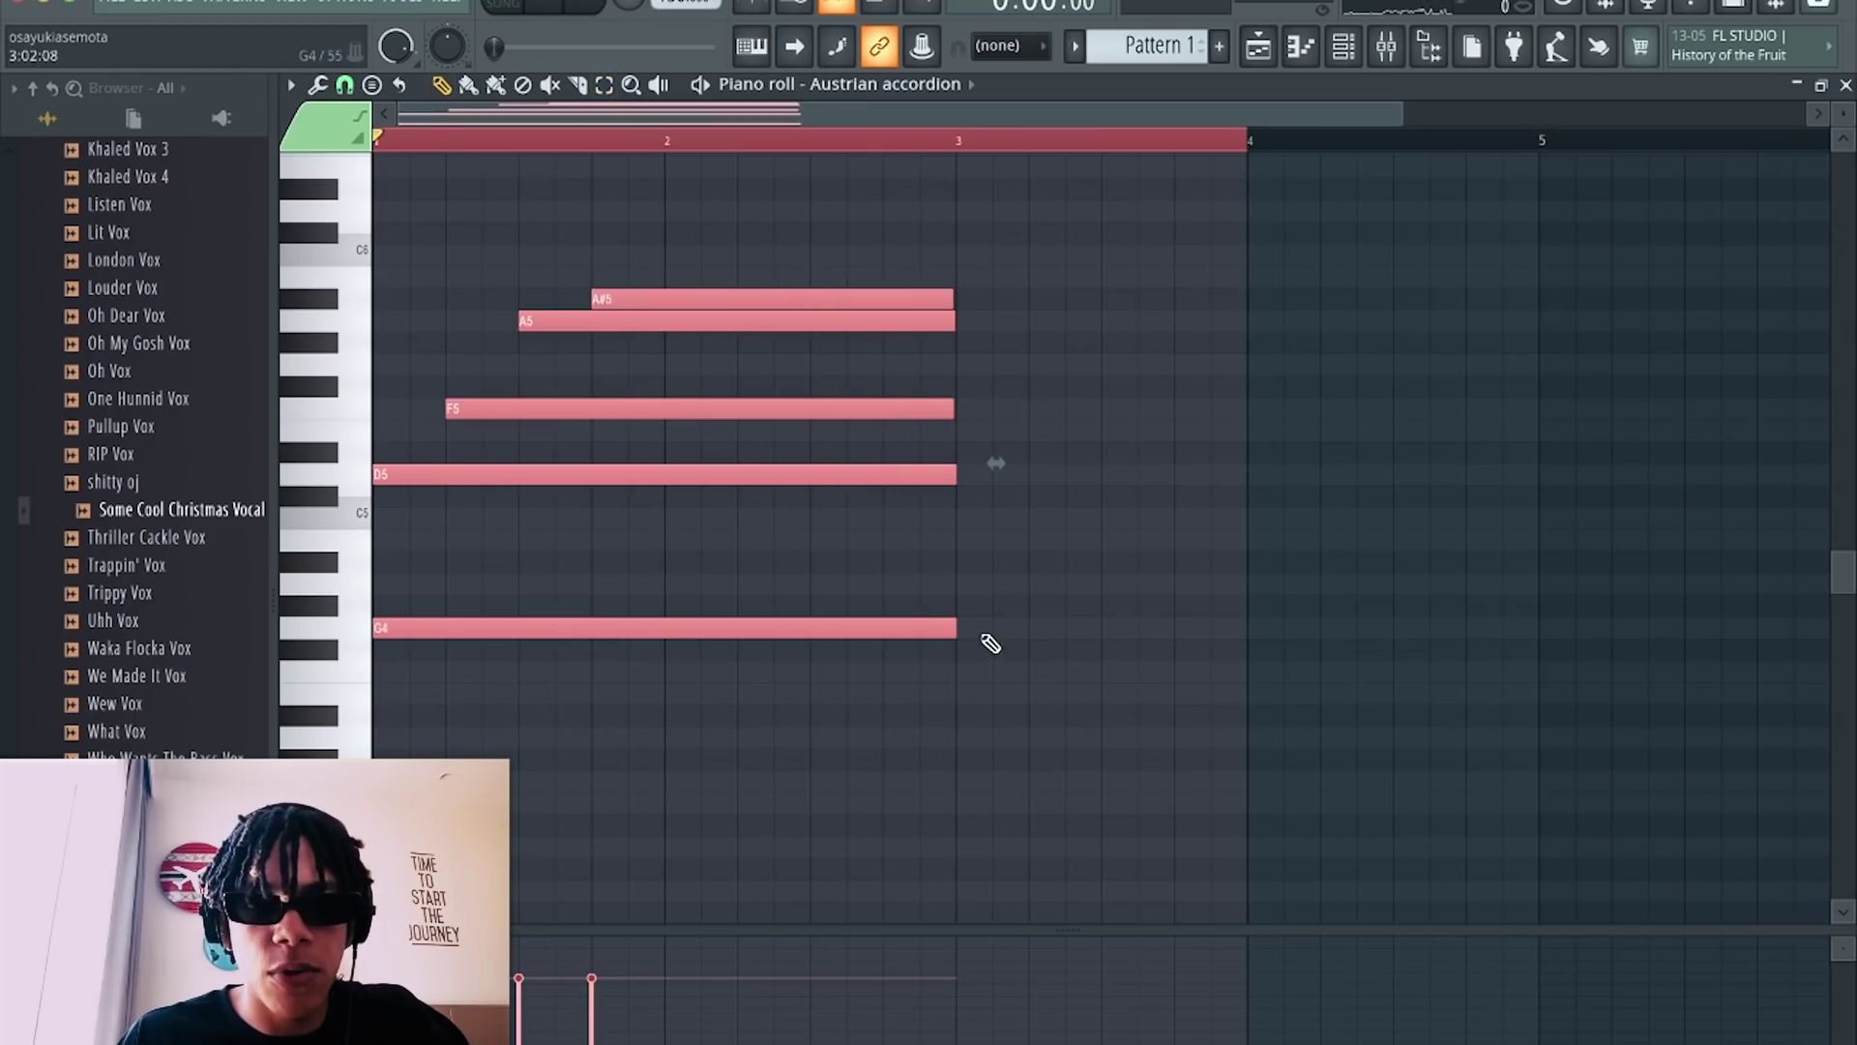
left_click_drag(957, 629, 1029, 629)
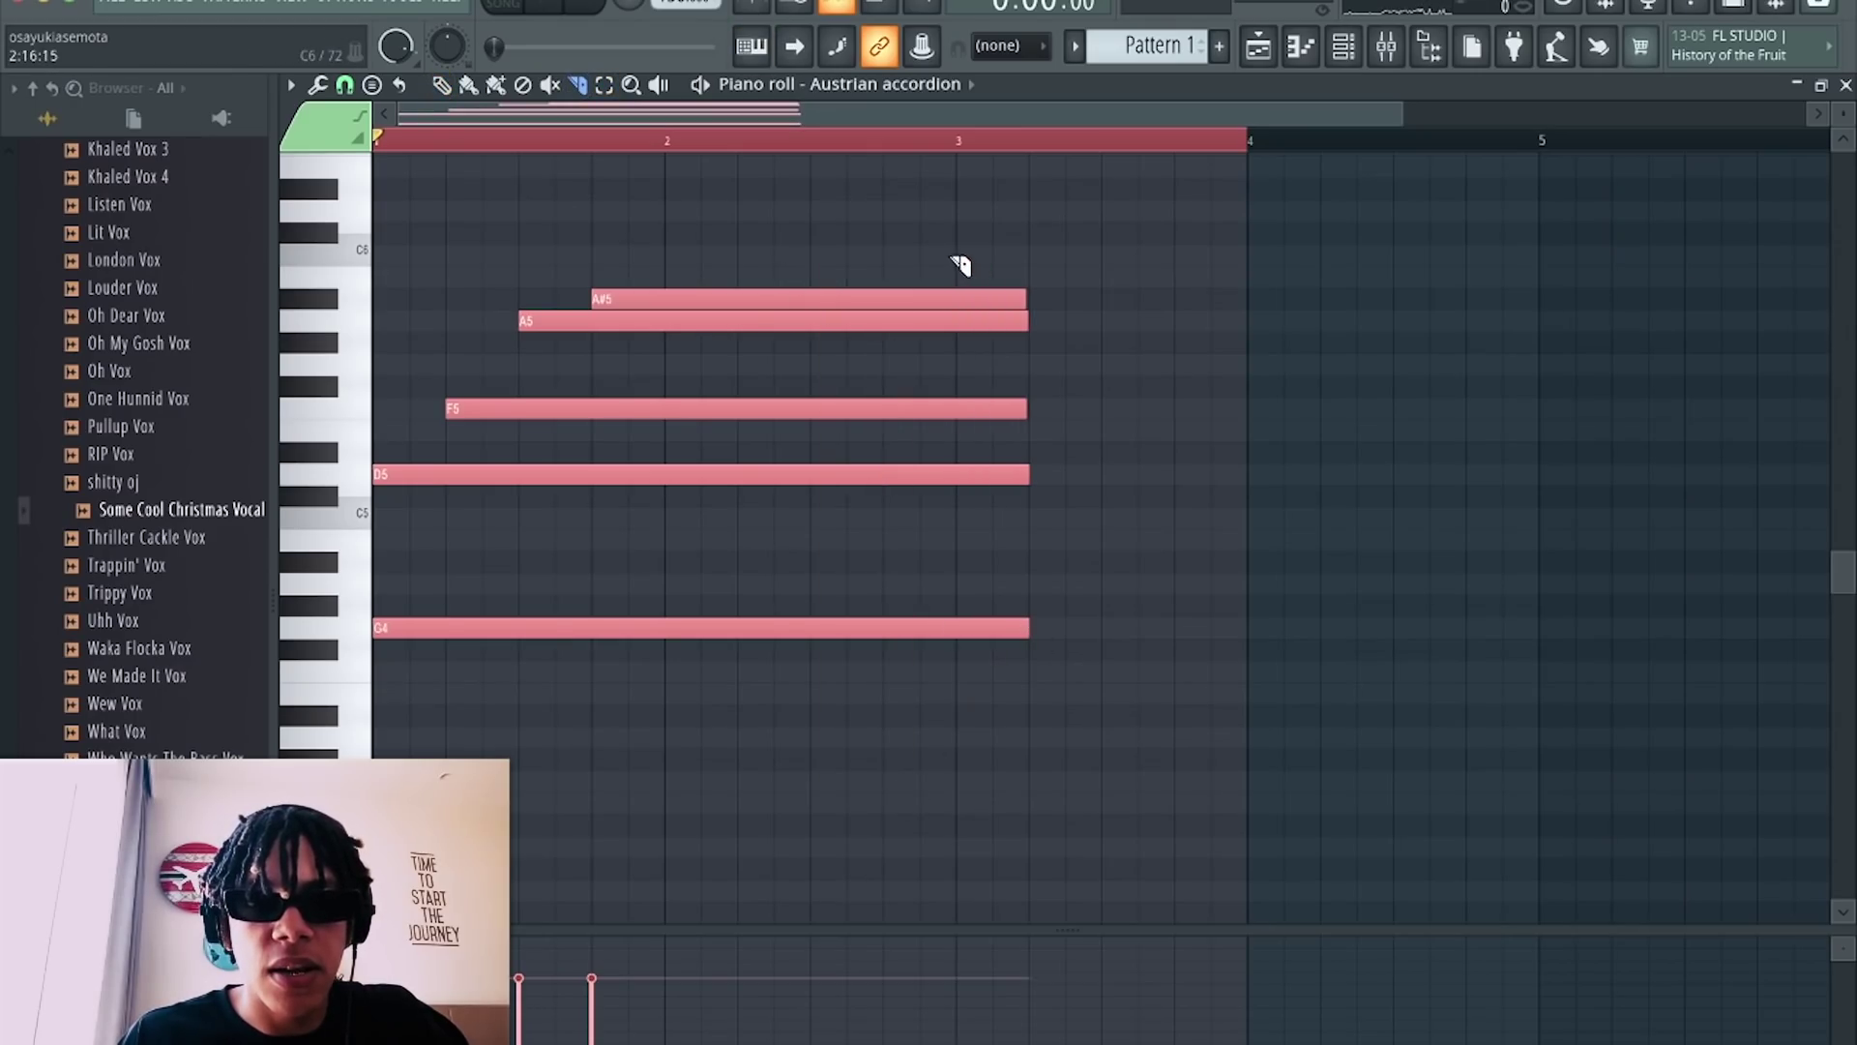
key("ctrl+z")
key("p")
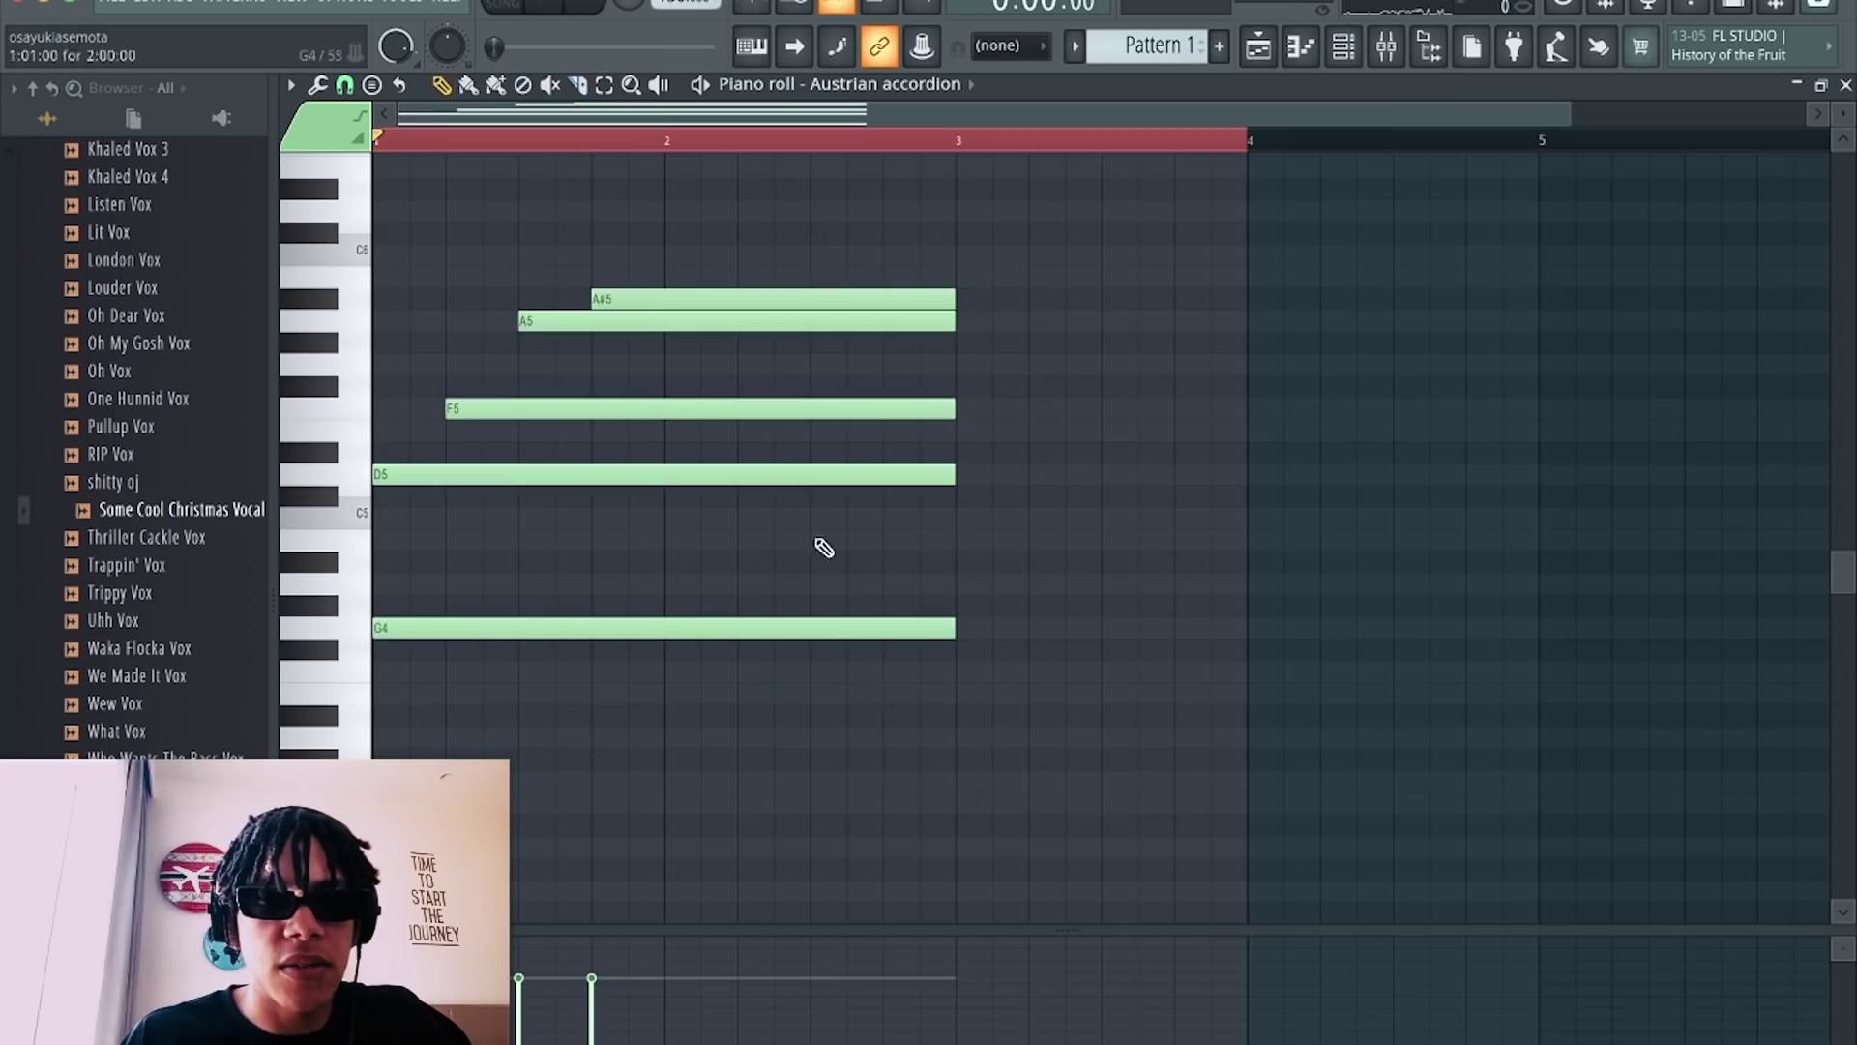
Clear the time selection and play back the quantized chord twice.
left_click(799, 150)
key("space")
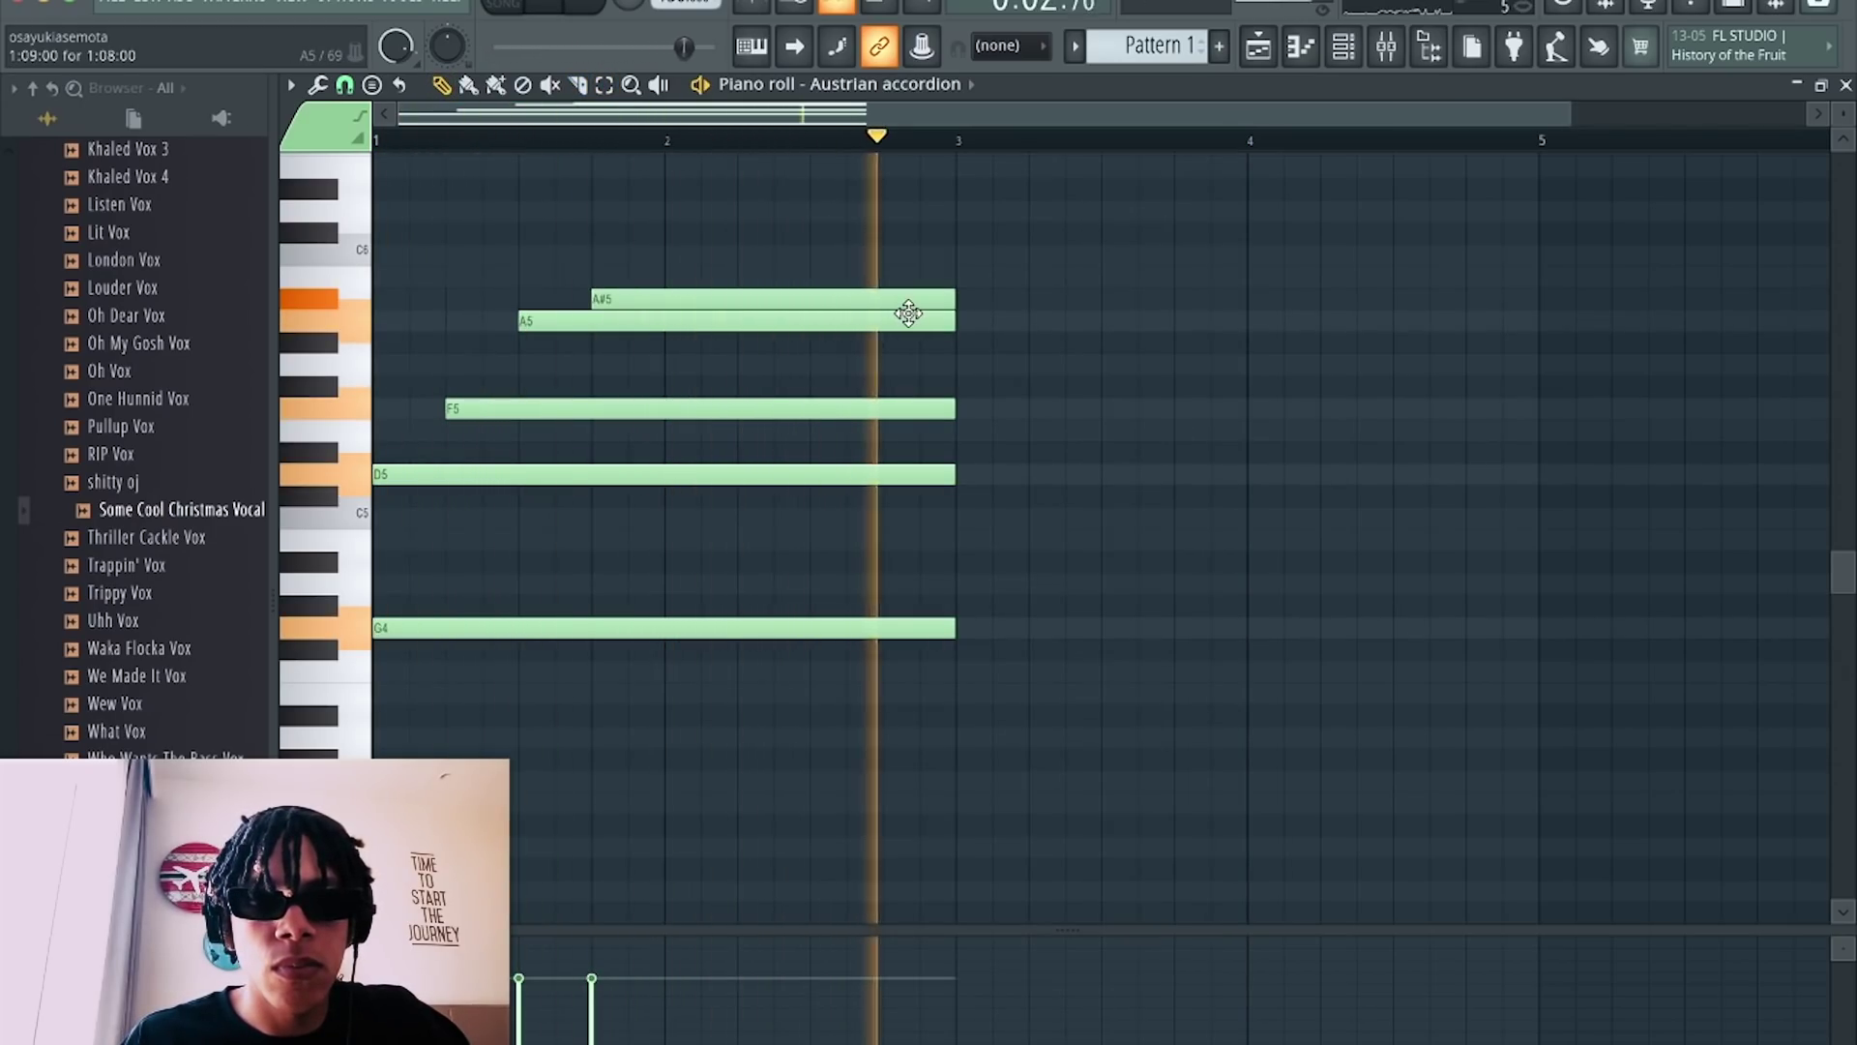
key("space")
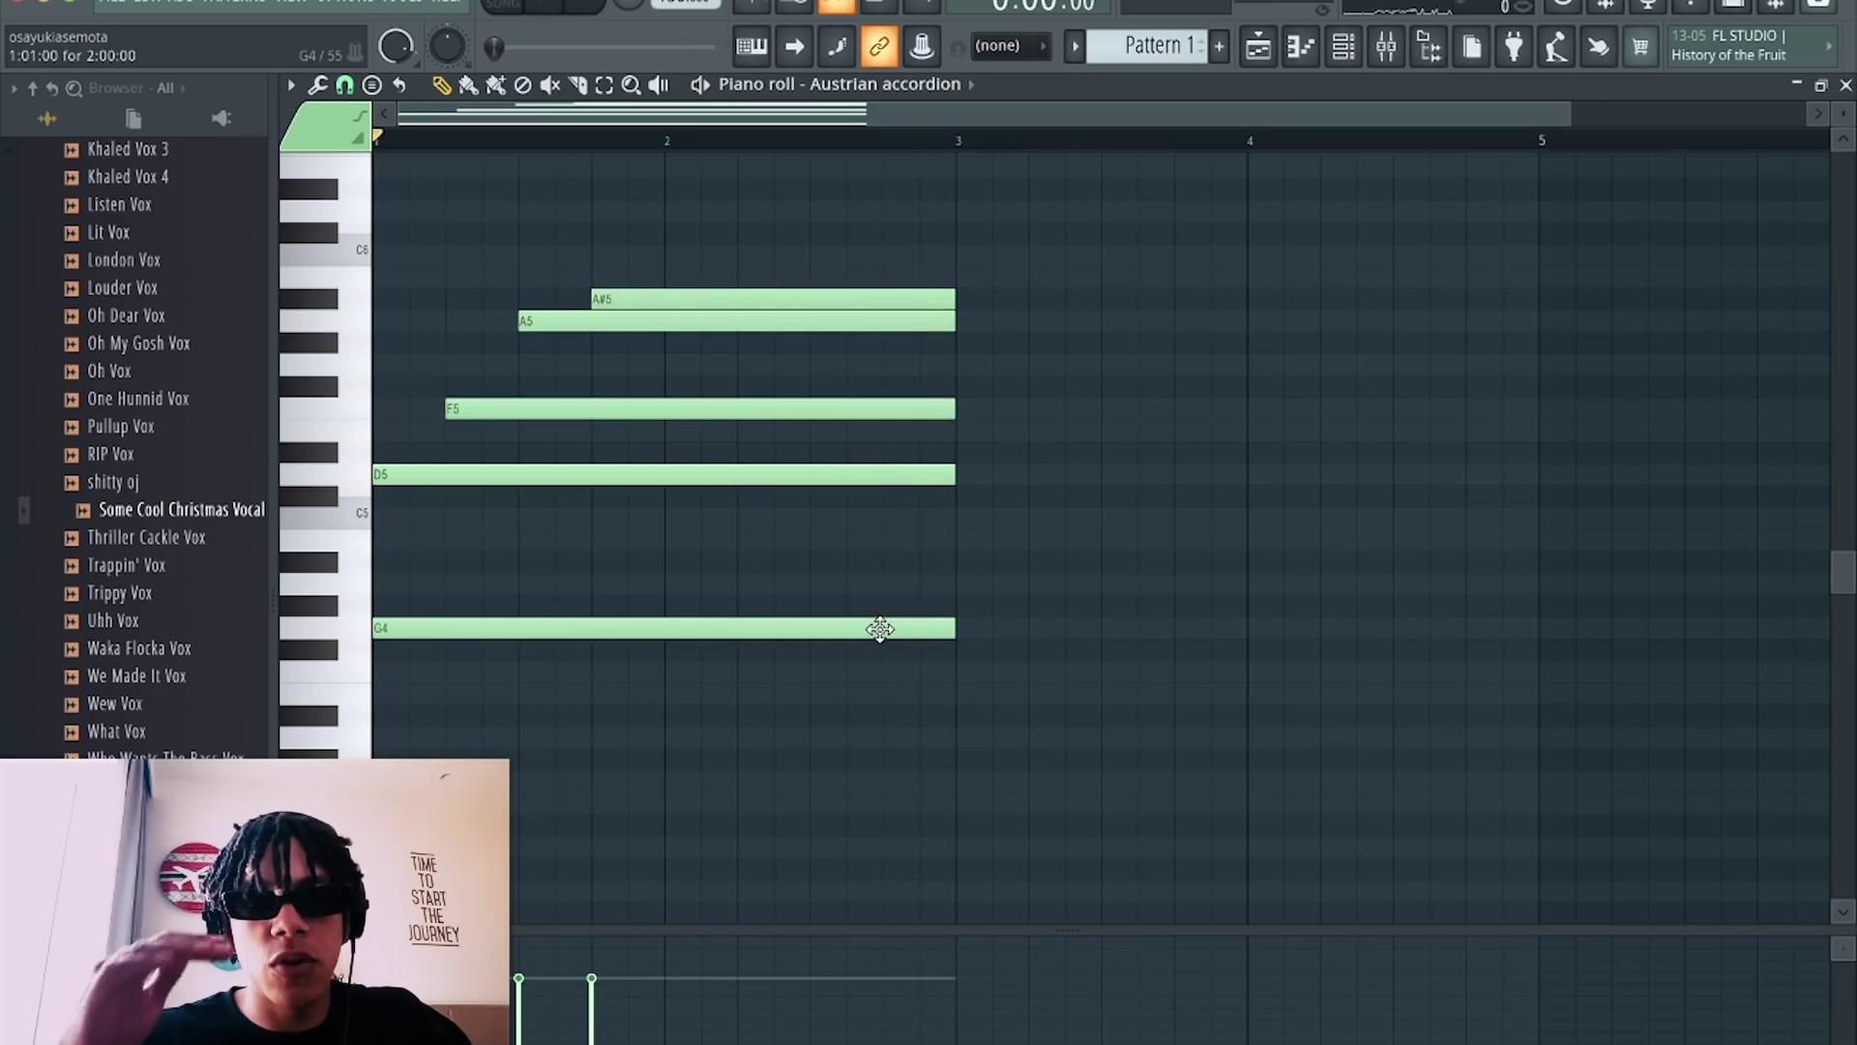
key("space")
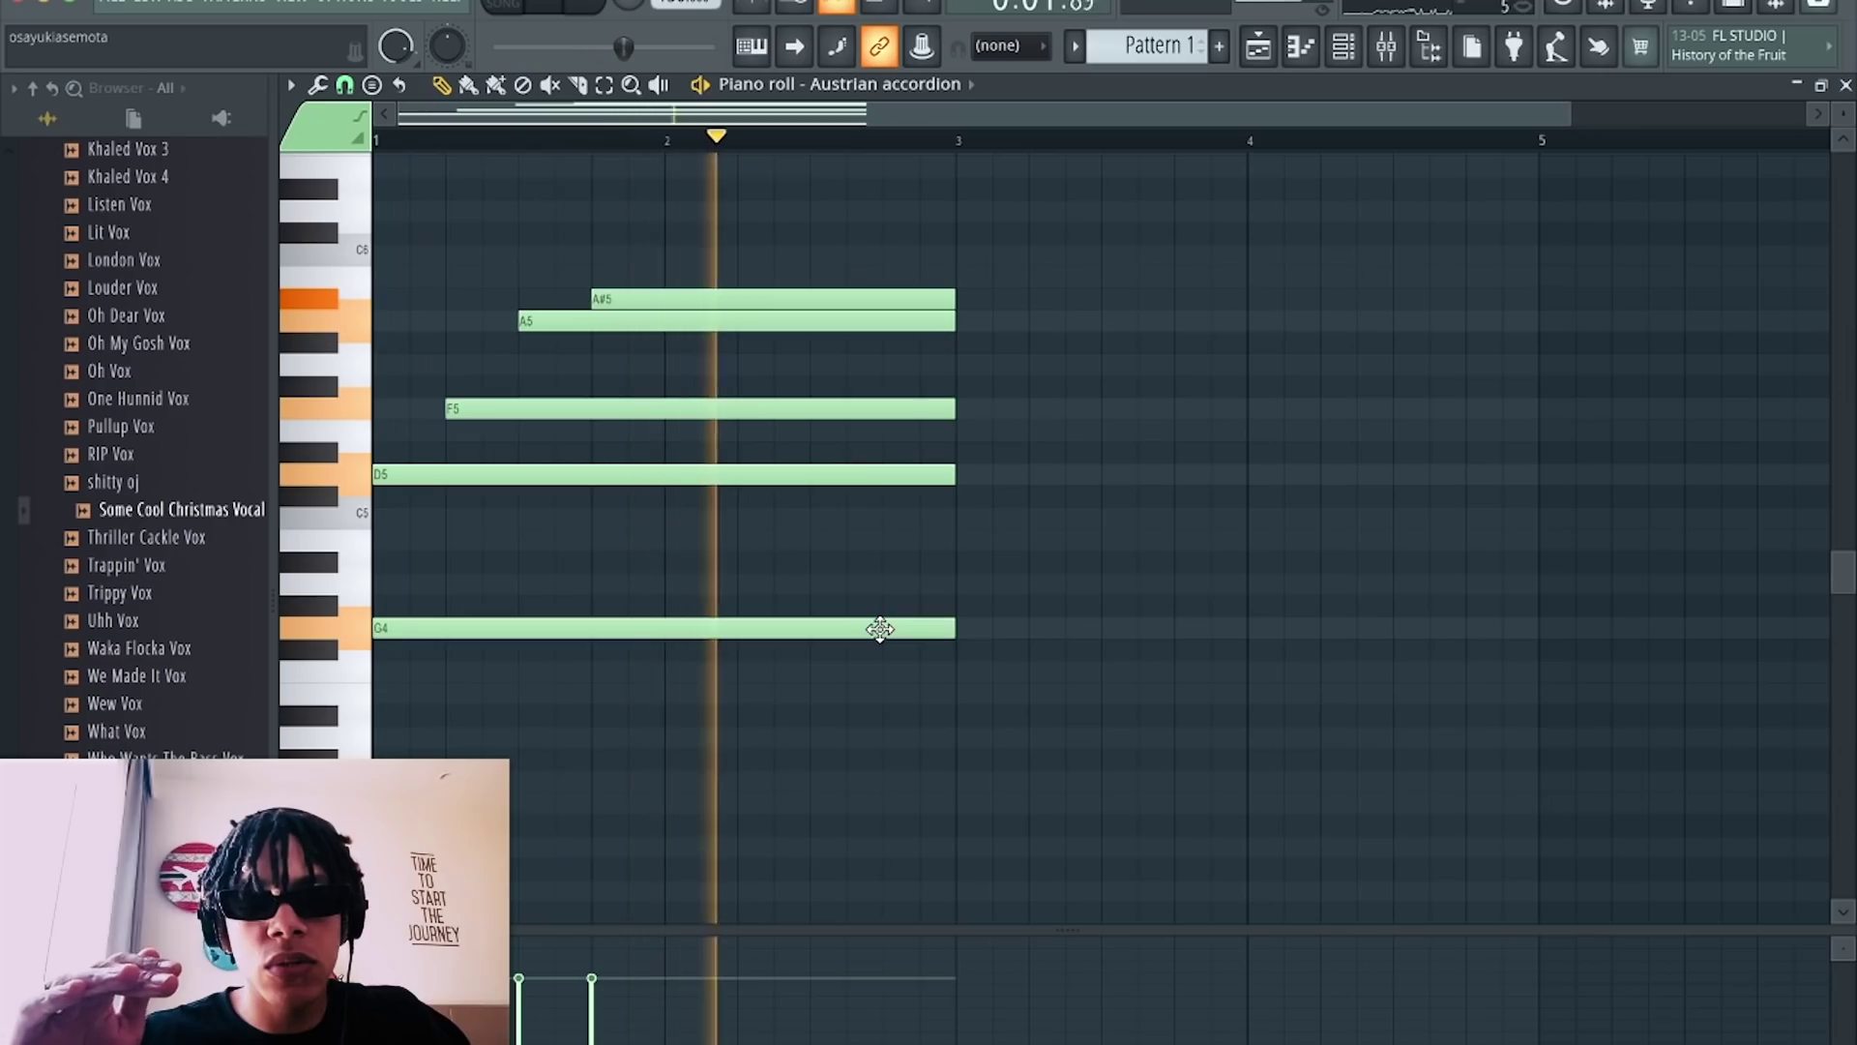
key("space")
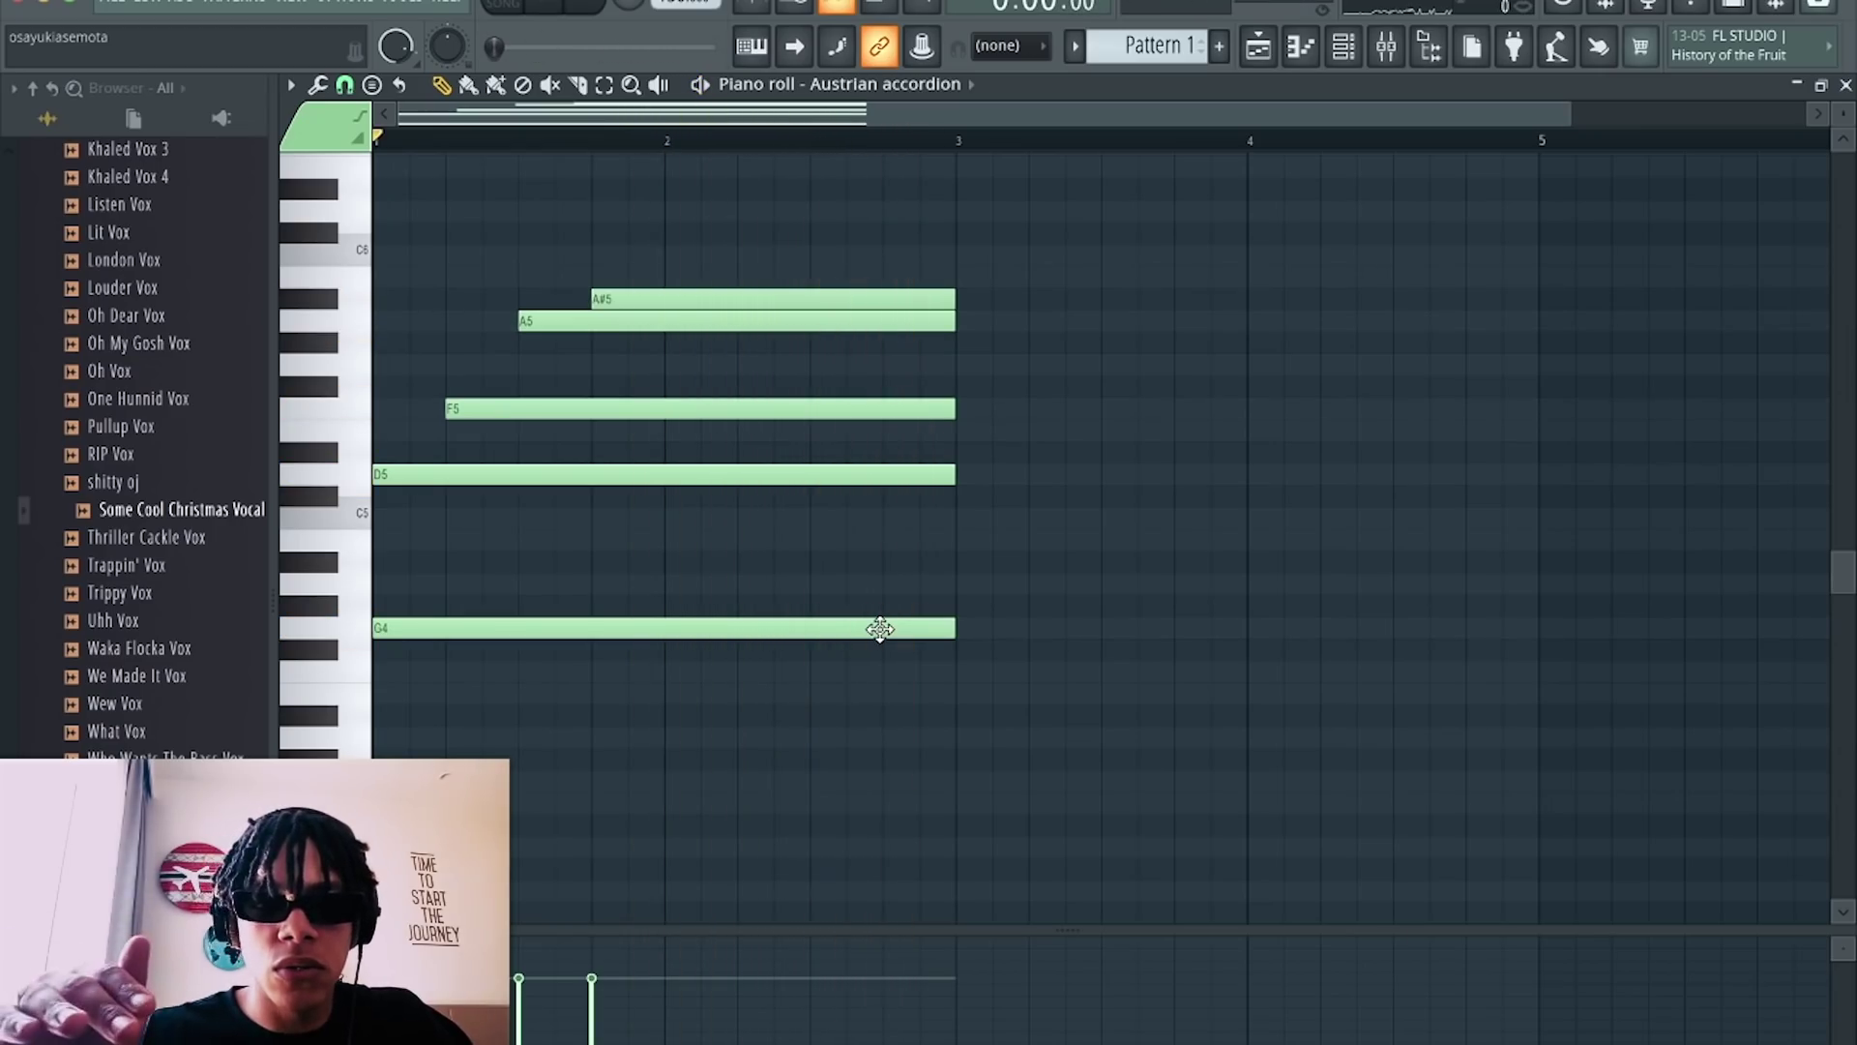
Add a D#4 note at bar 3 with the two-bar length of the G4 note and play the pattern.
left_click(880, 629)
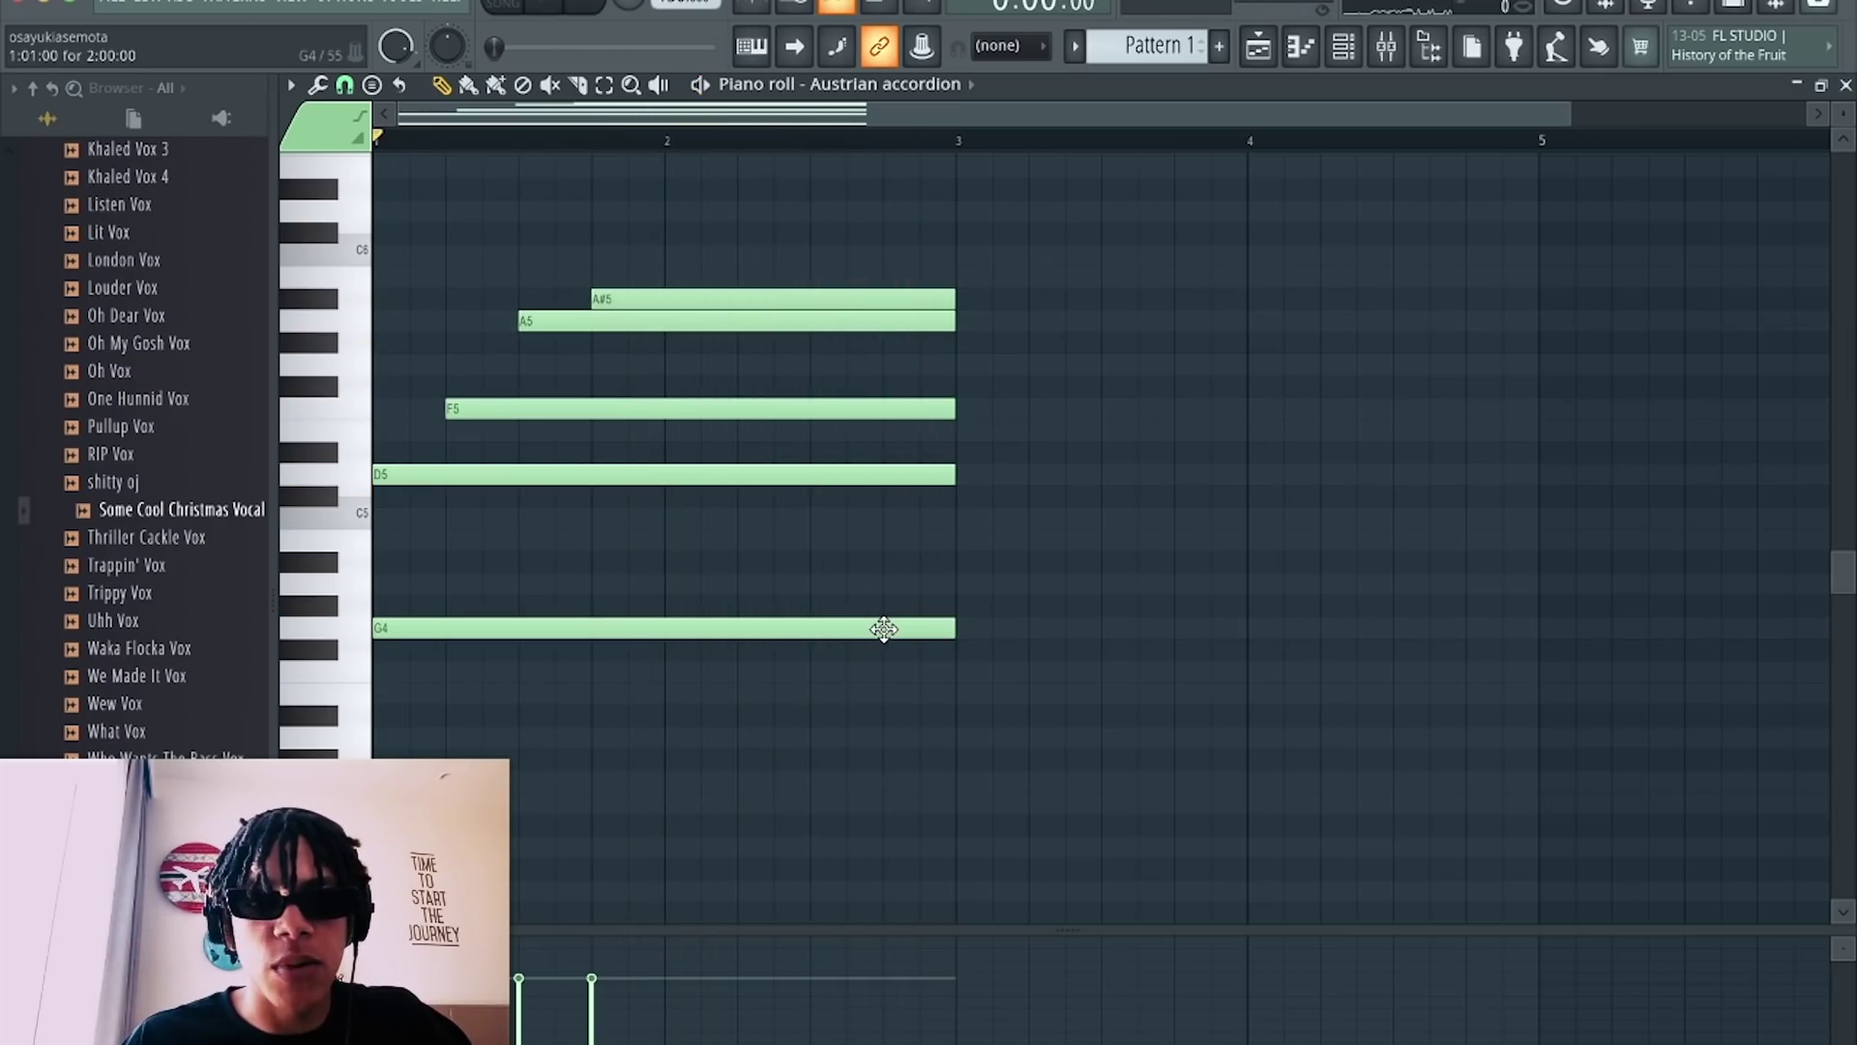
left_click(883, 629)
left_click(961, 714)
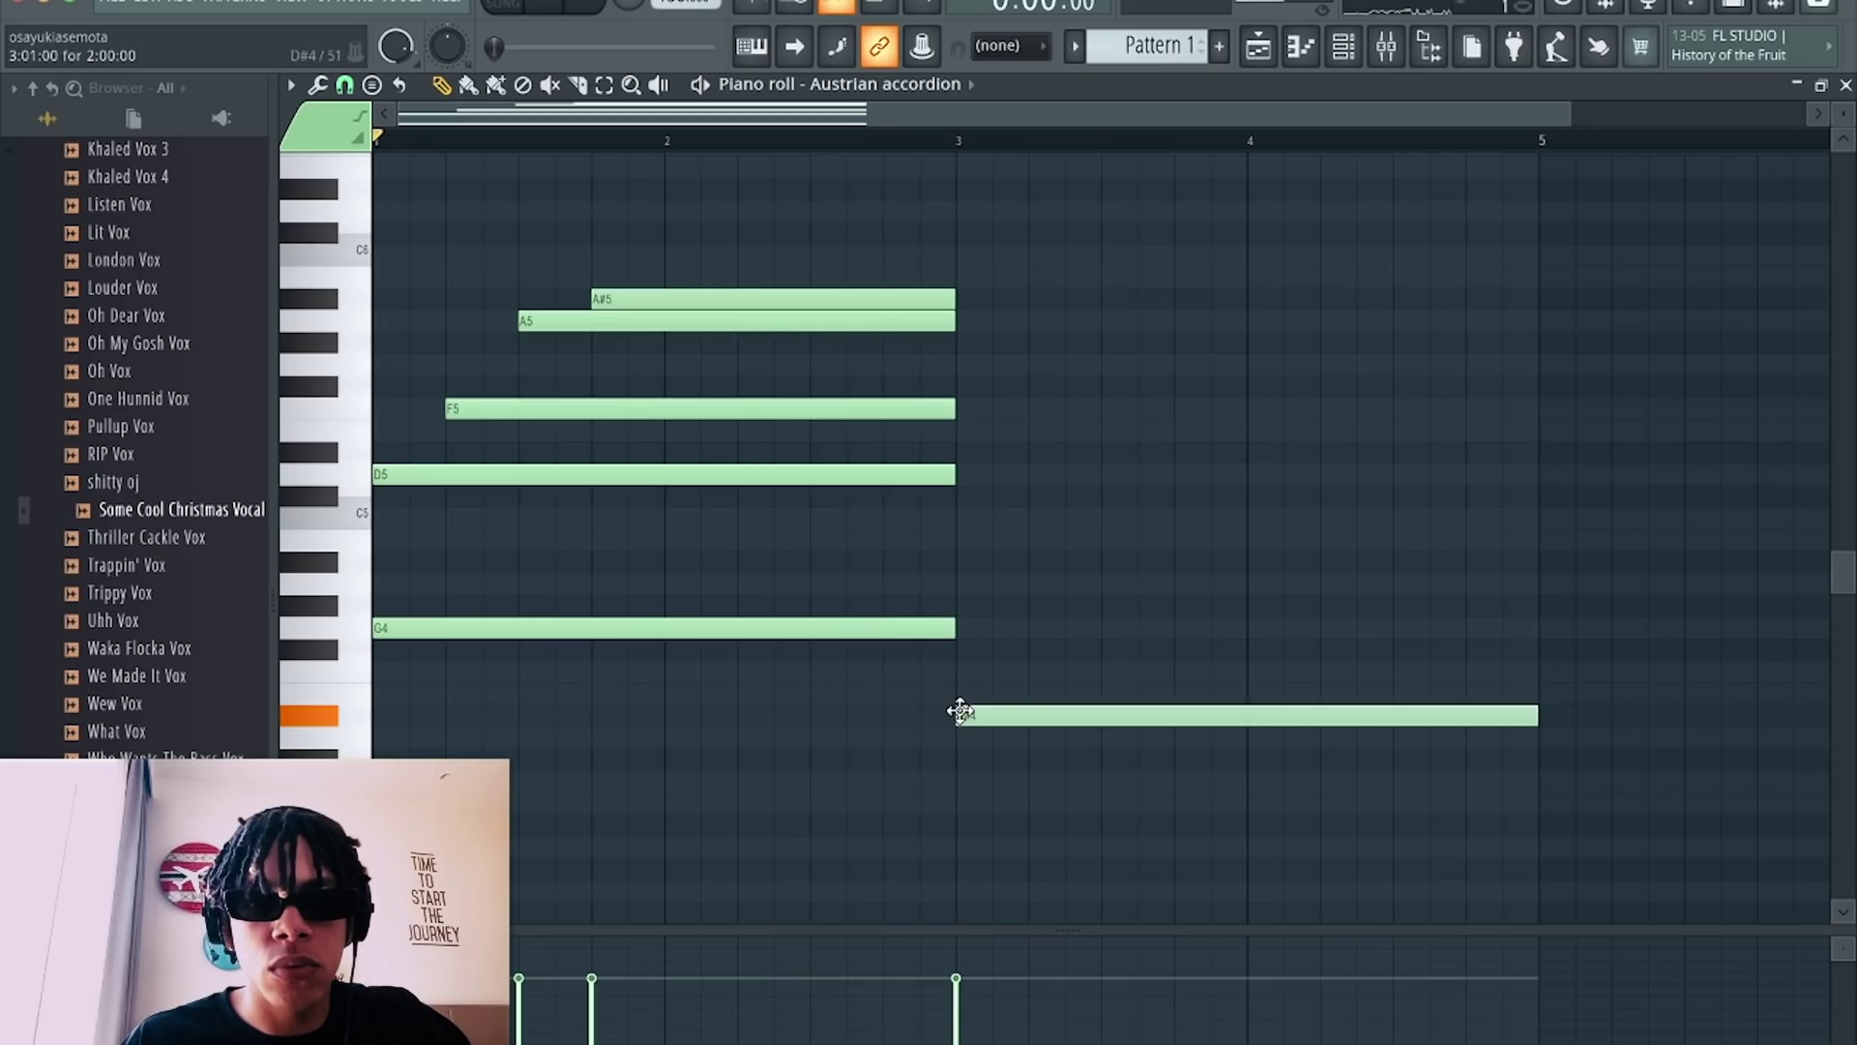
key("space")
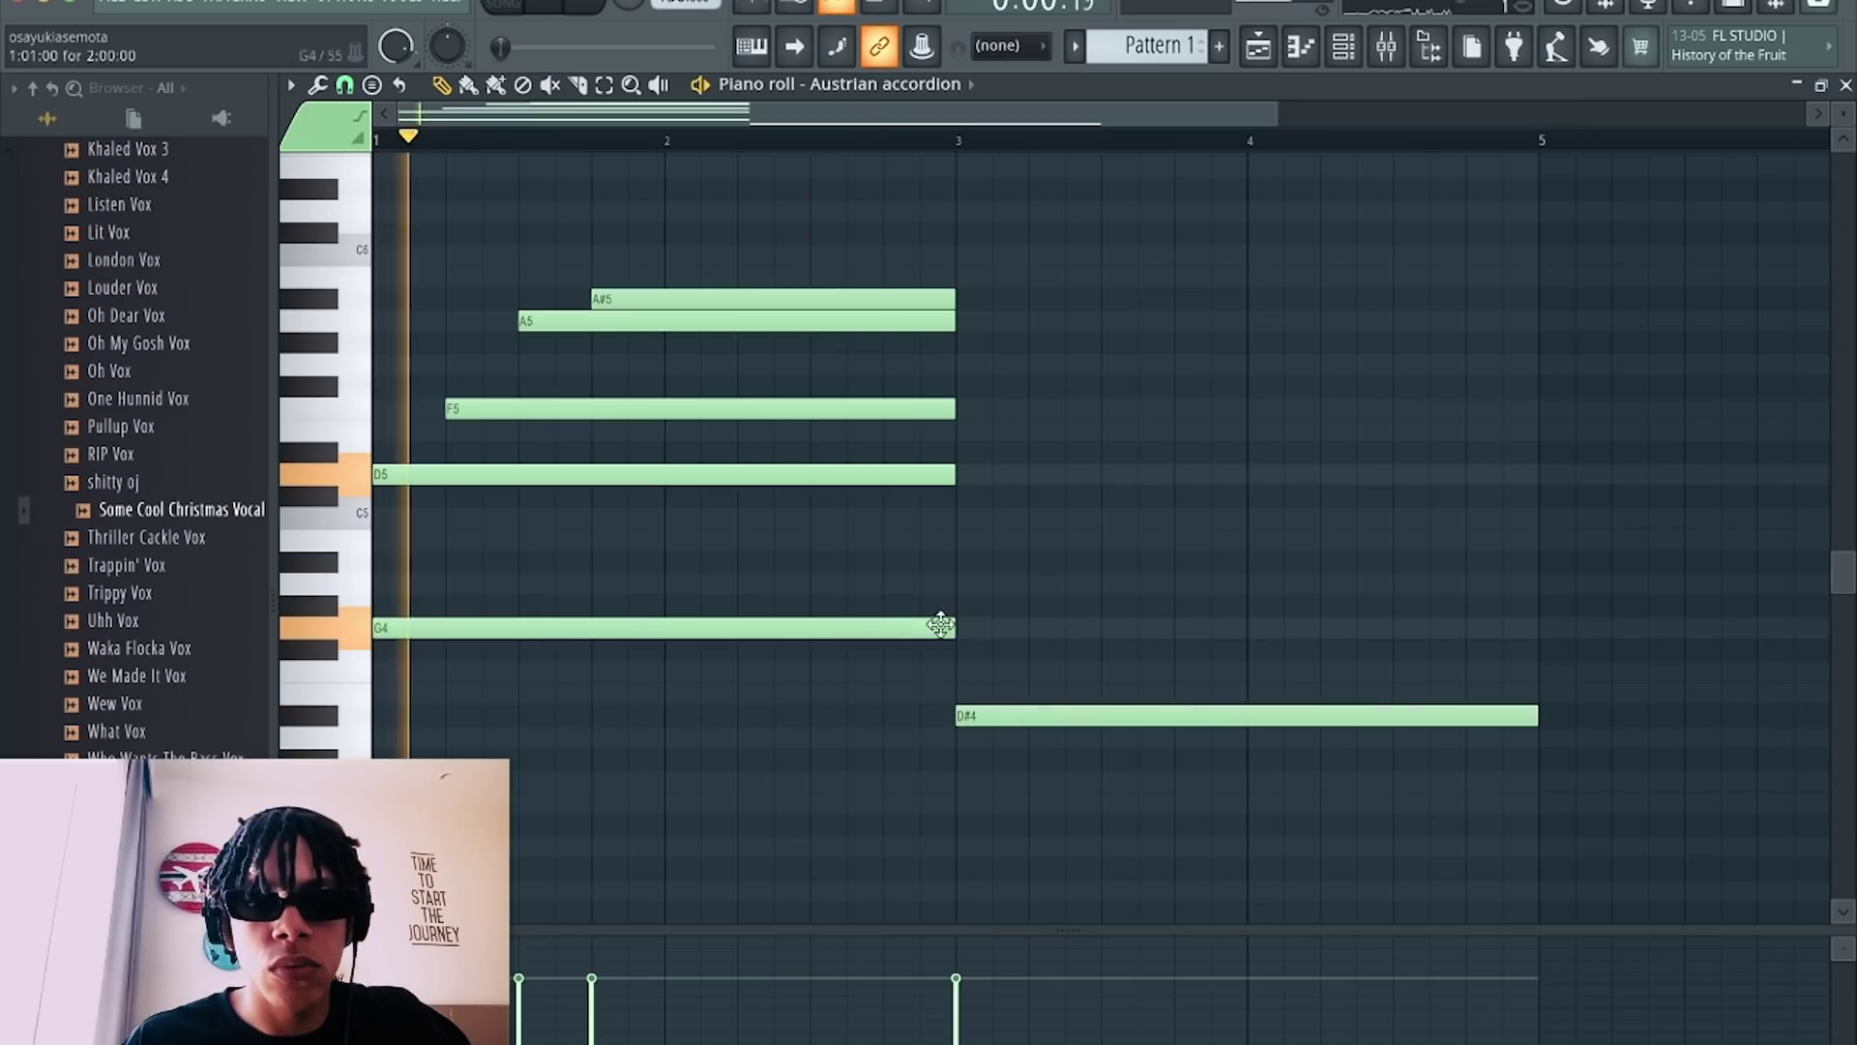
Add a two-bar D#5 note at bar 3, an octave above the second chord's bass note, and play the pattern up to it.
left_click(998, 540)
key("space")
left_click(1008, 541)
left_click_drag(1011, 539, 1013, 440)
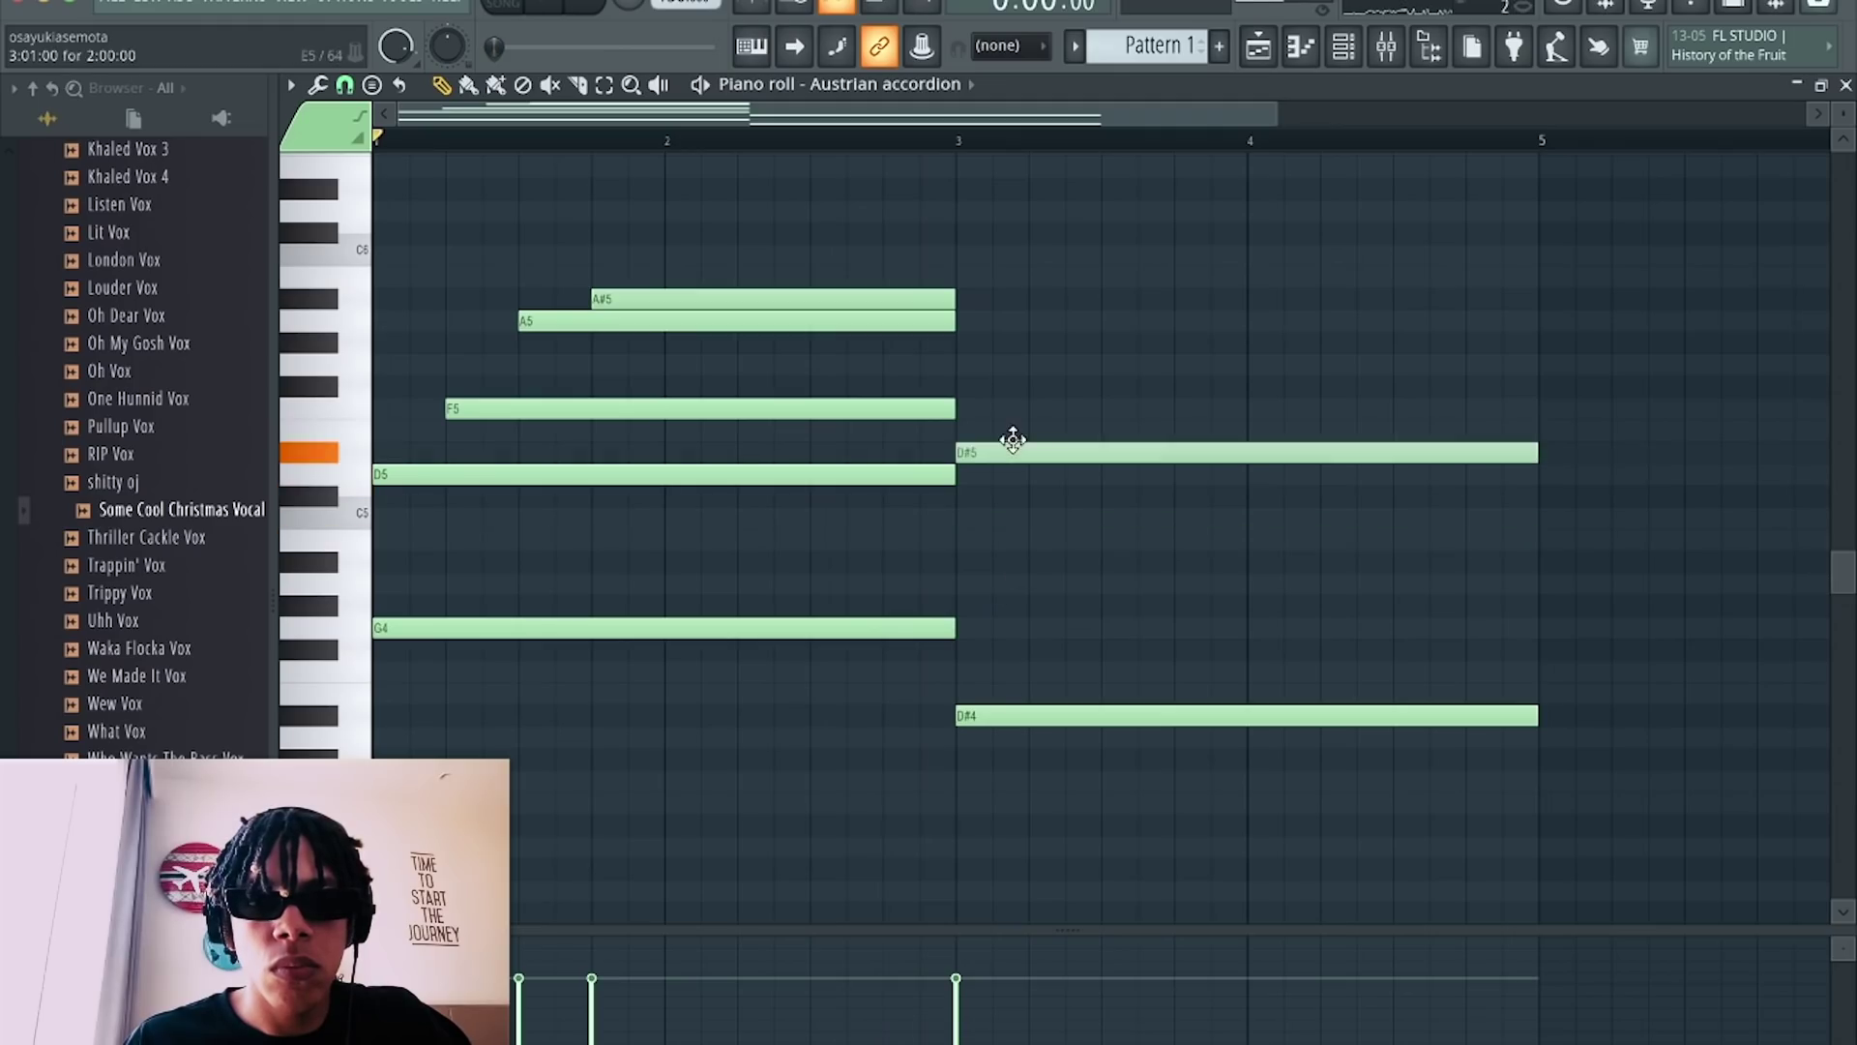
key("space")
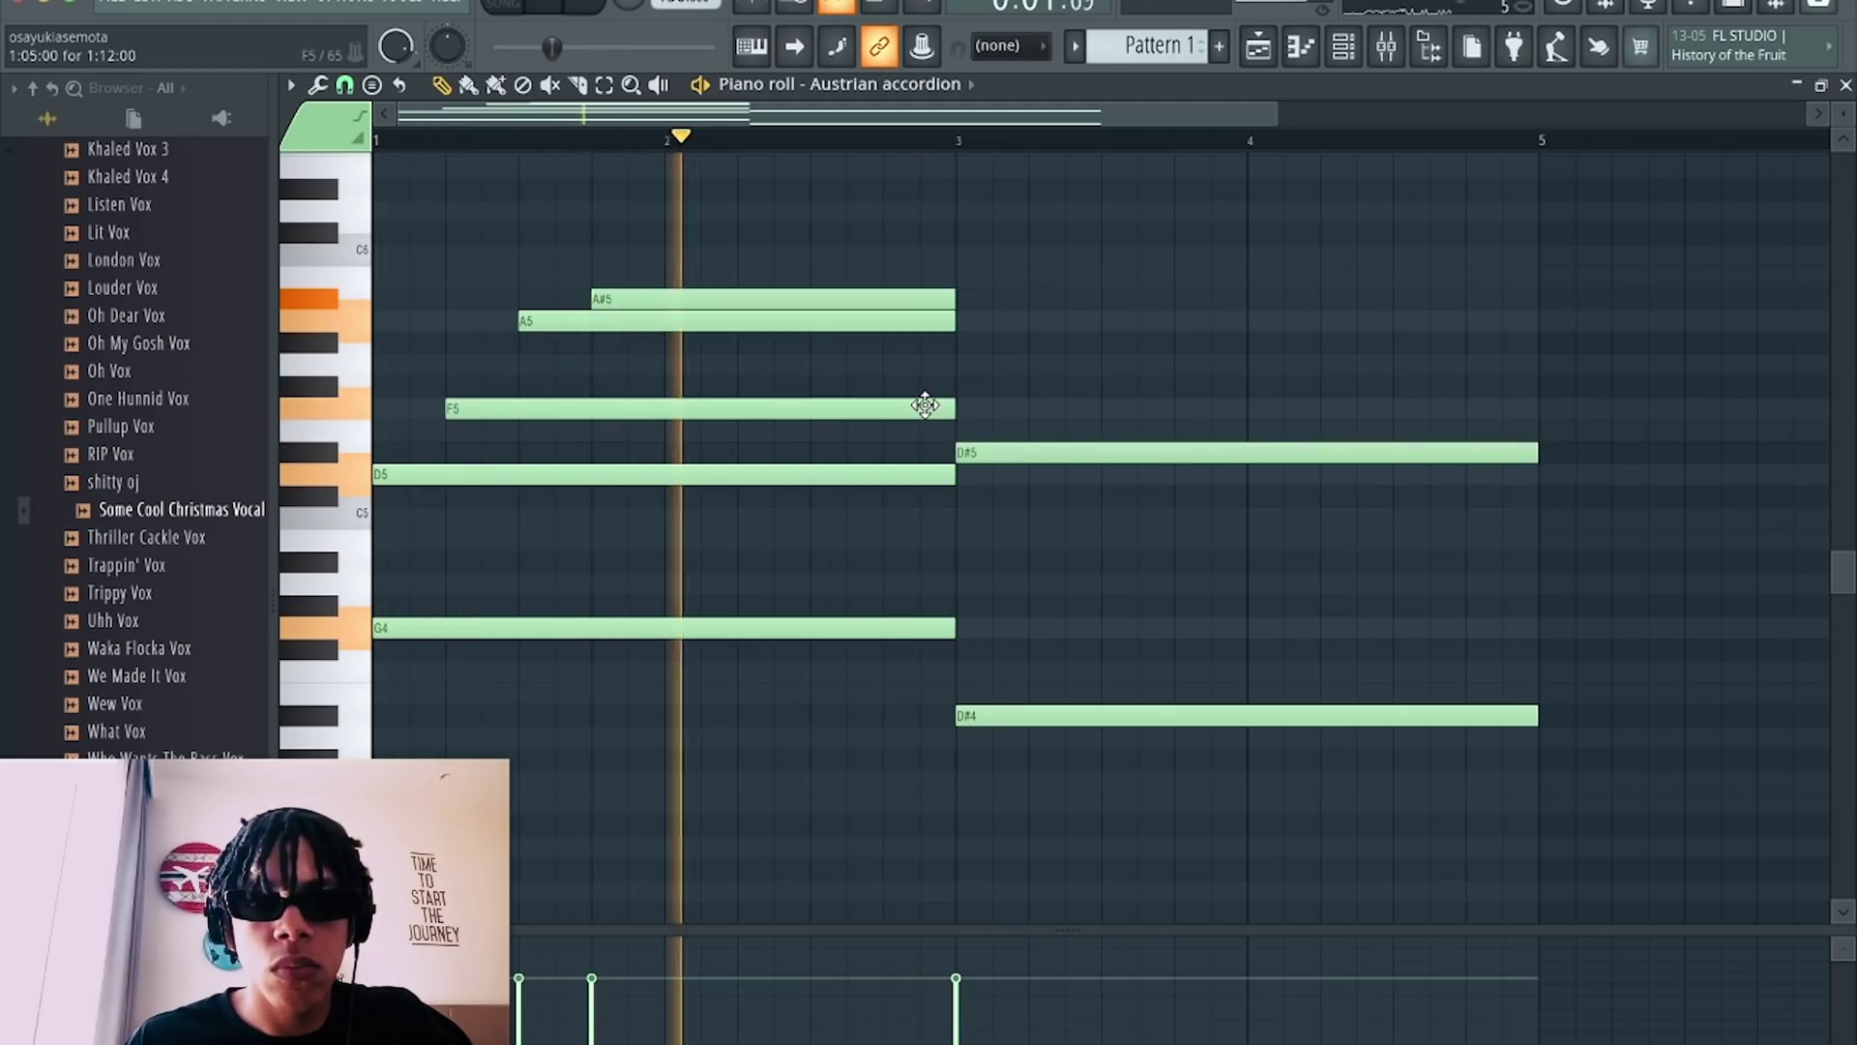
key("space")
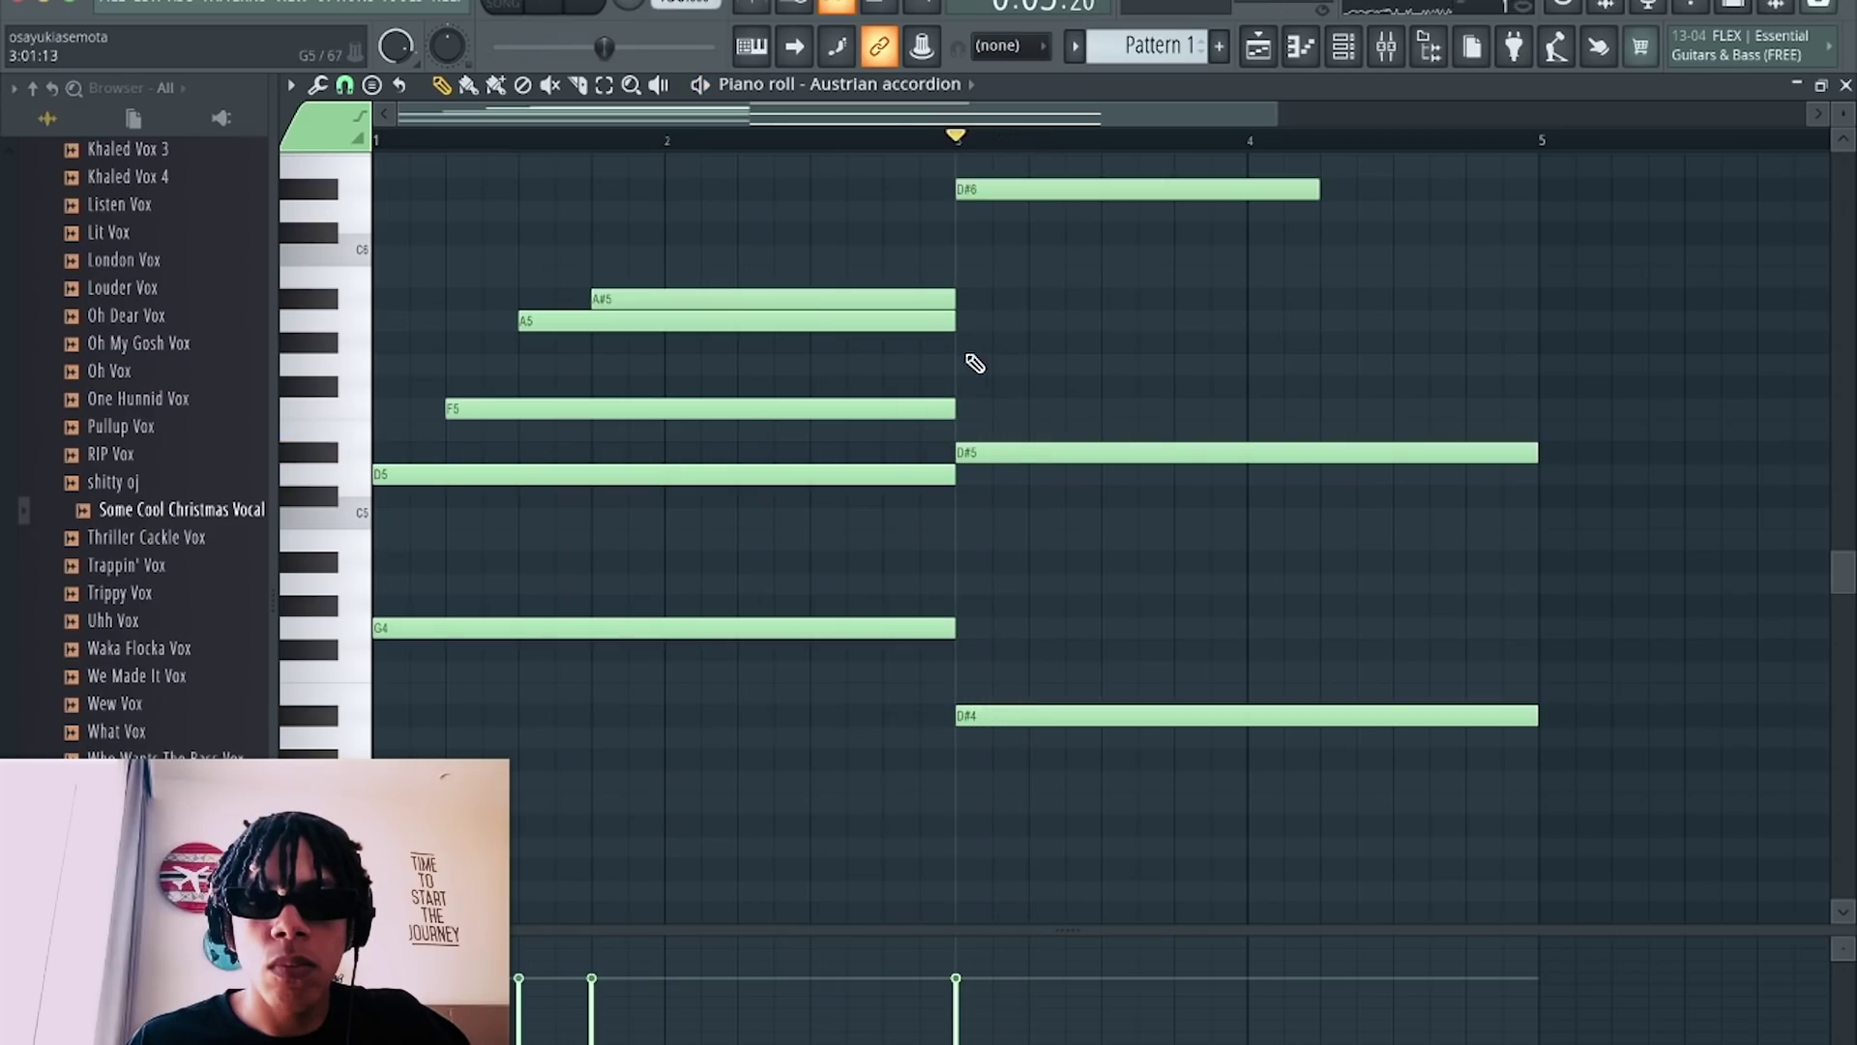
Add an F5 note of one and a half bars at bar 3 and play the pattern again from the start.
left_click_drag(960, 366, 957, 412)
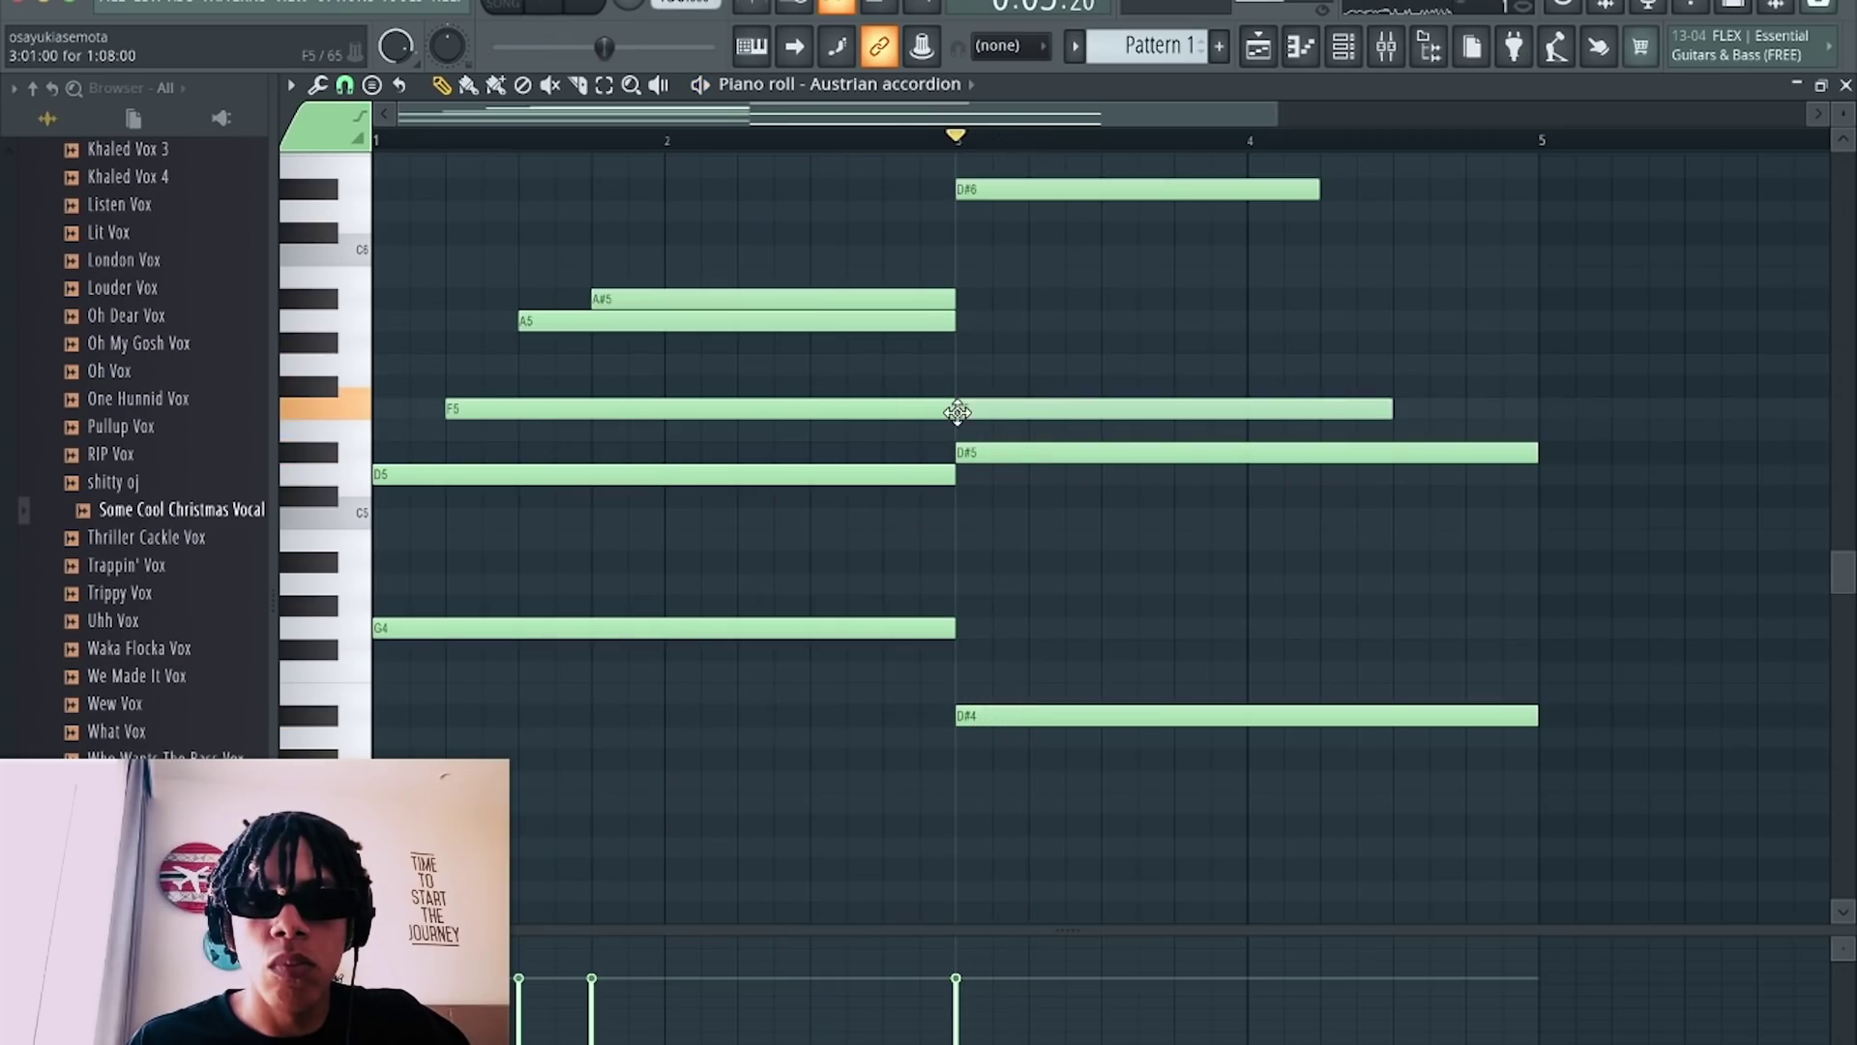
key("space")
left_click_drag(497, 139, 358, 143)
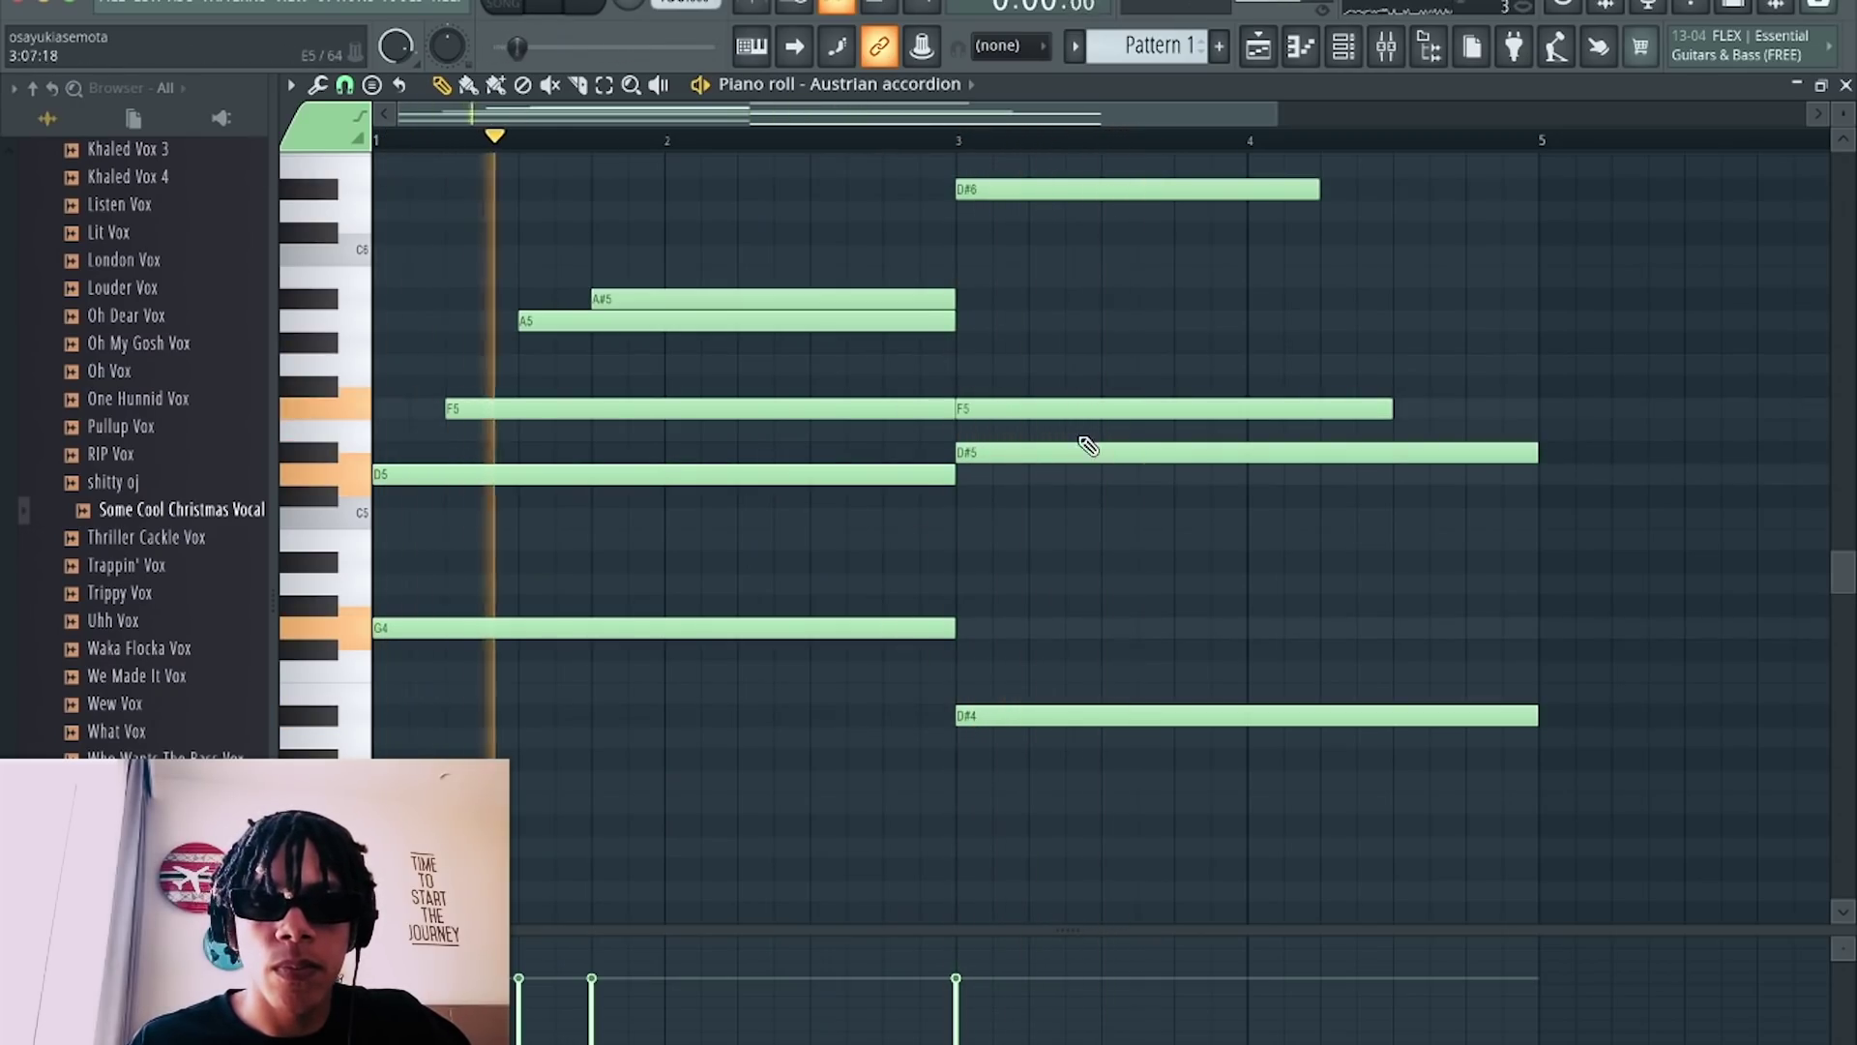
Move the second chord's F5 a quarter bar later and stagger A5 and A#5 notes after it to the end of bar 4.
left_click_drag(1003, 406, 1059, 406)
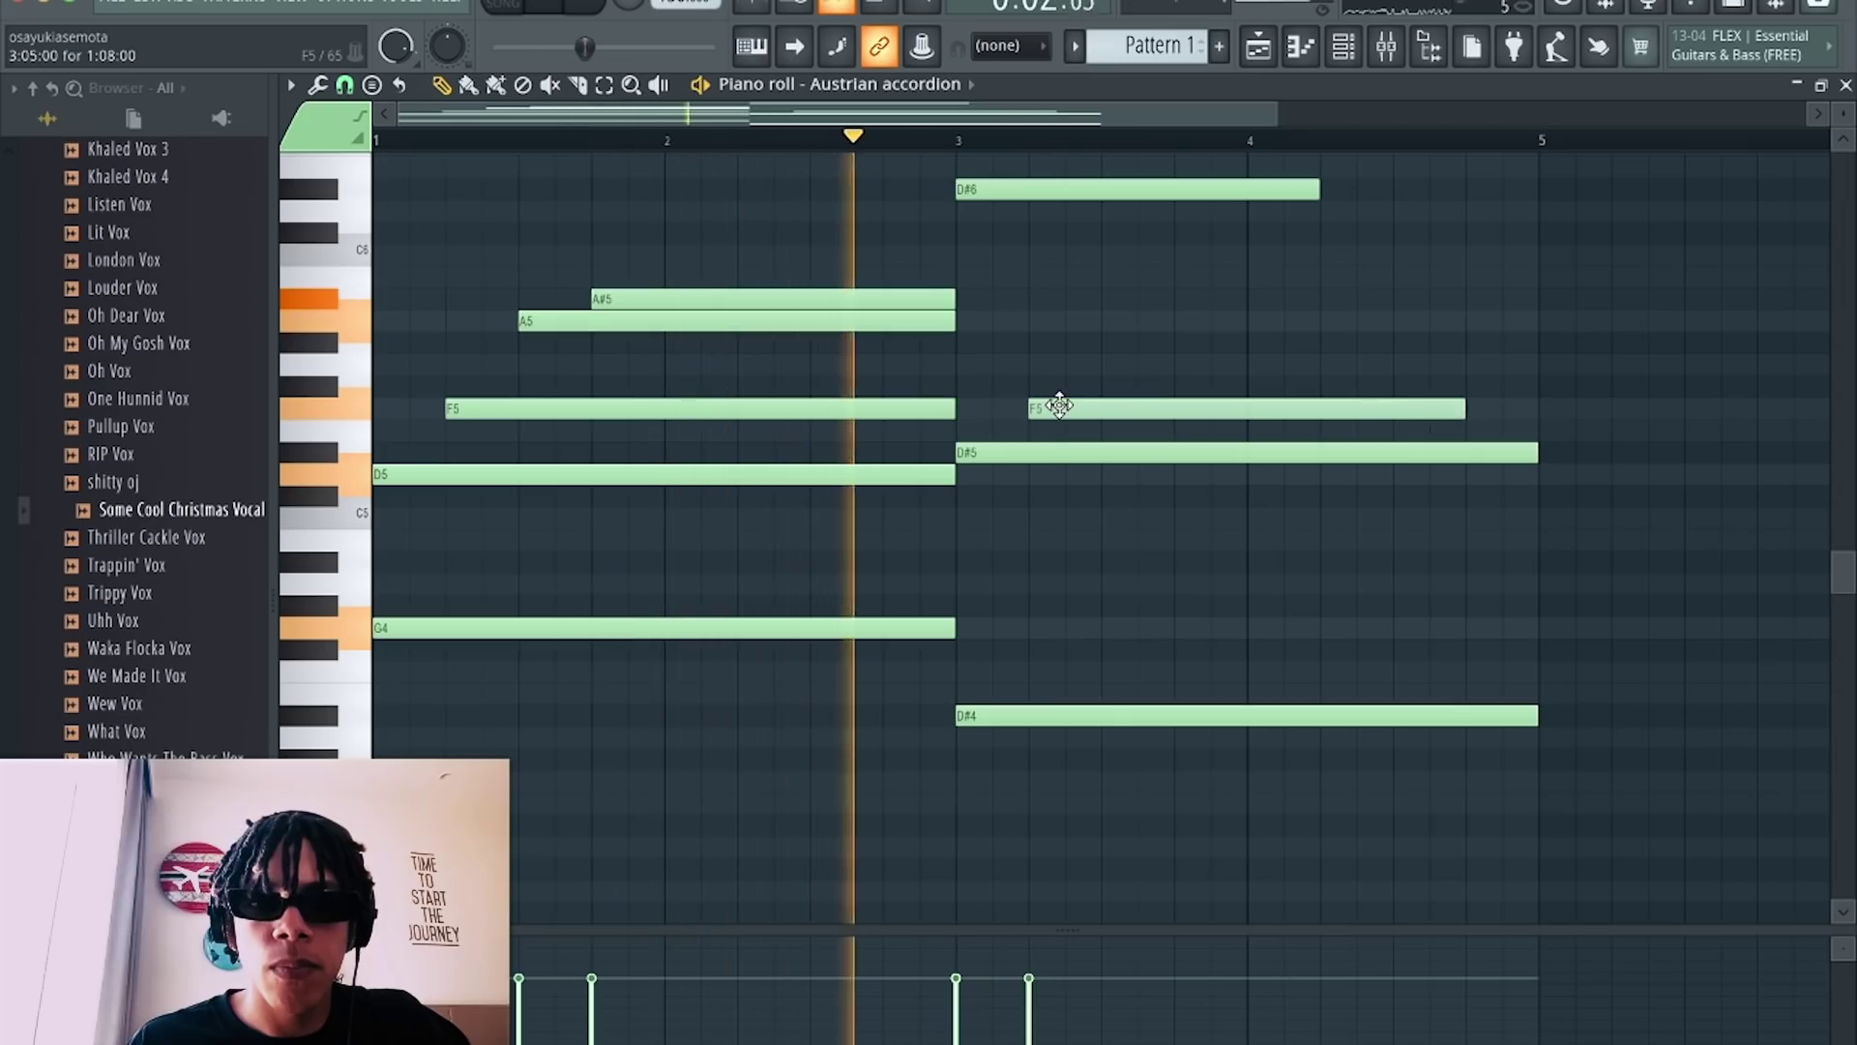
key("space")
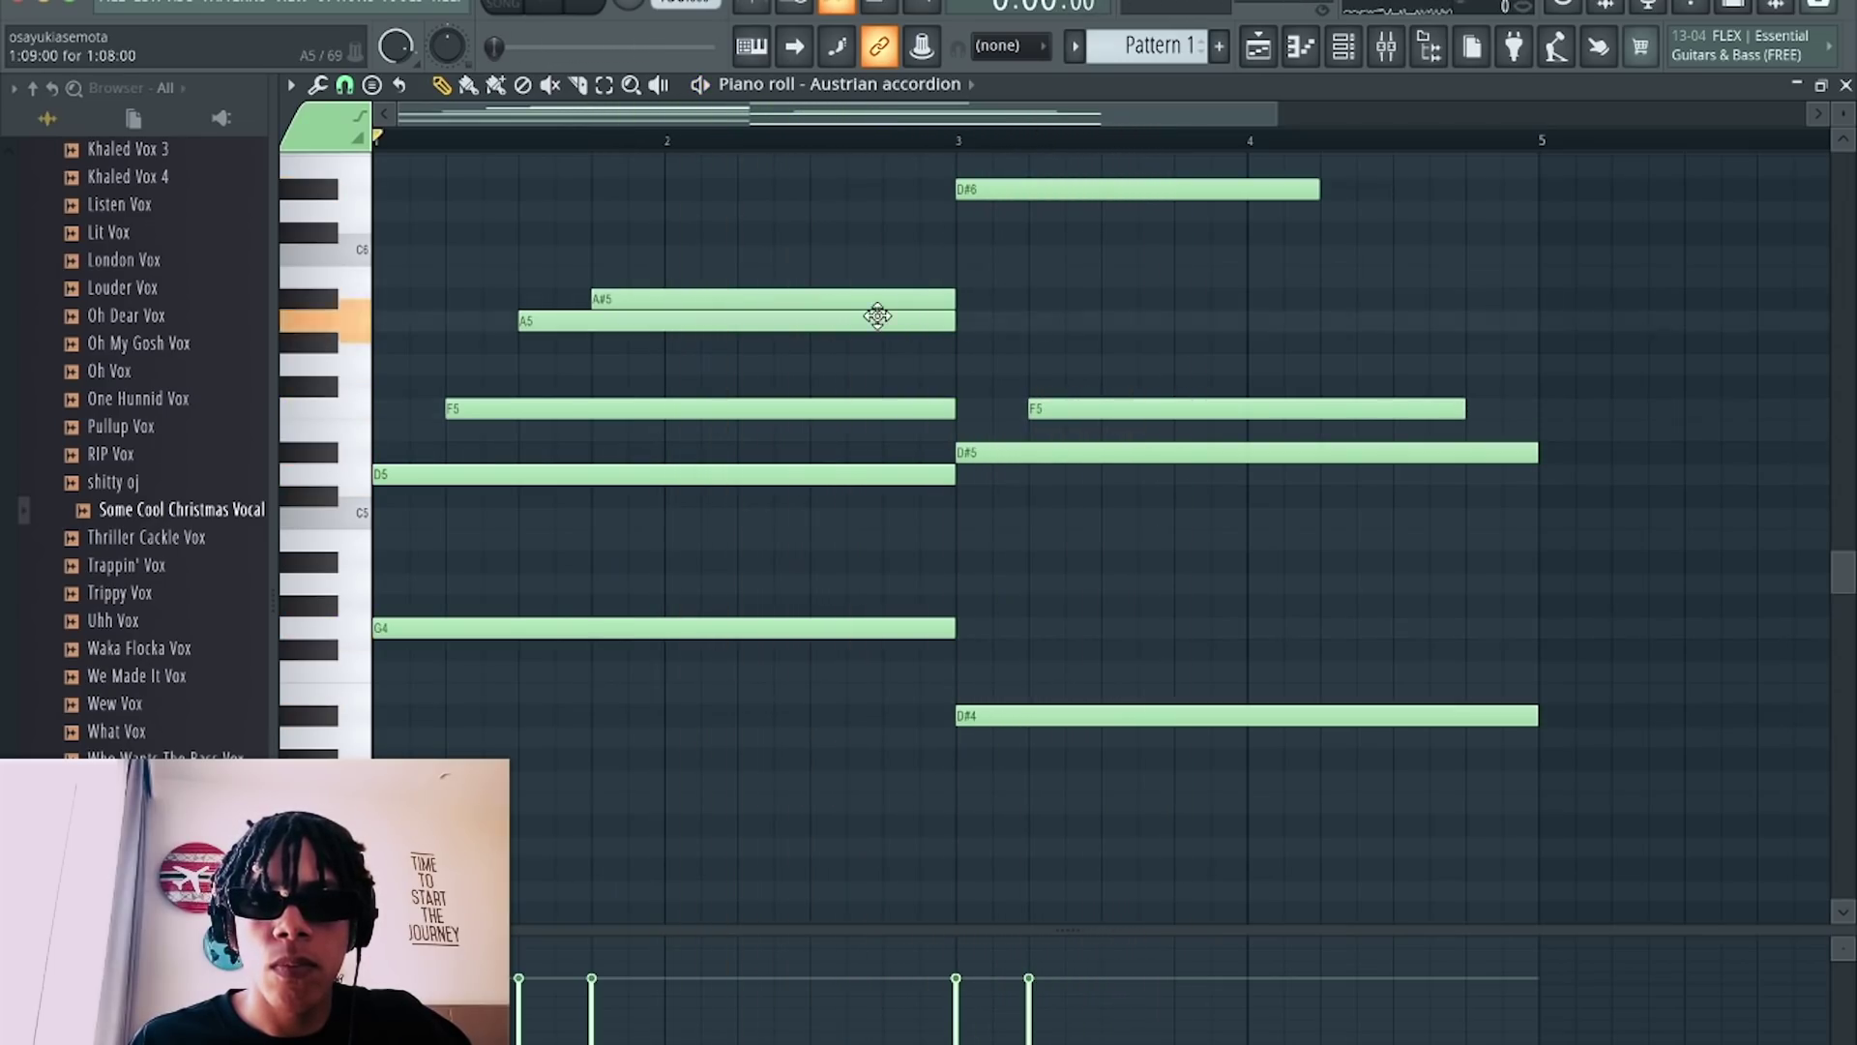
left_click(1075, 320)
left_click_drag(1076, 320, 1100, 321)
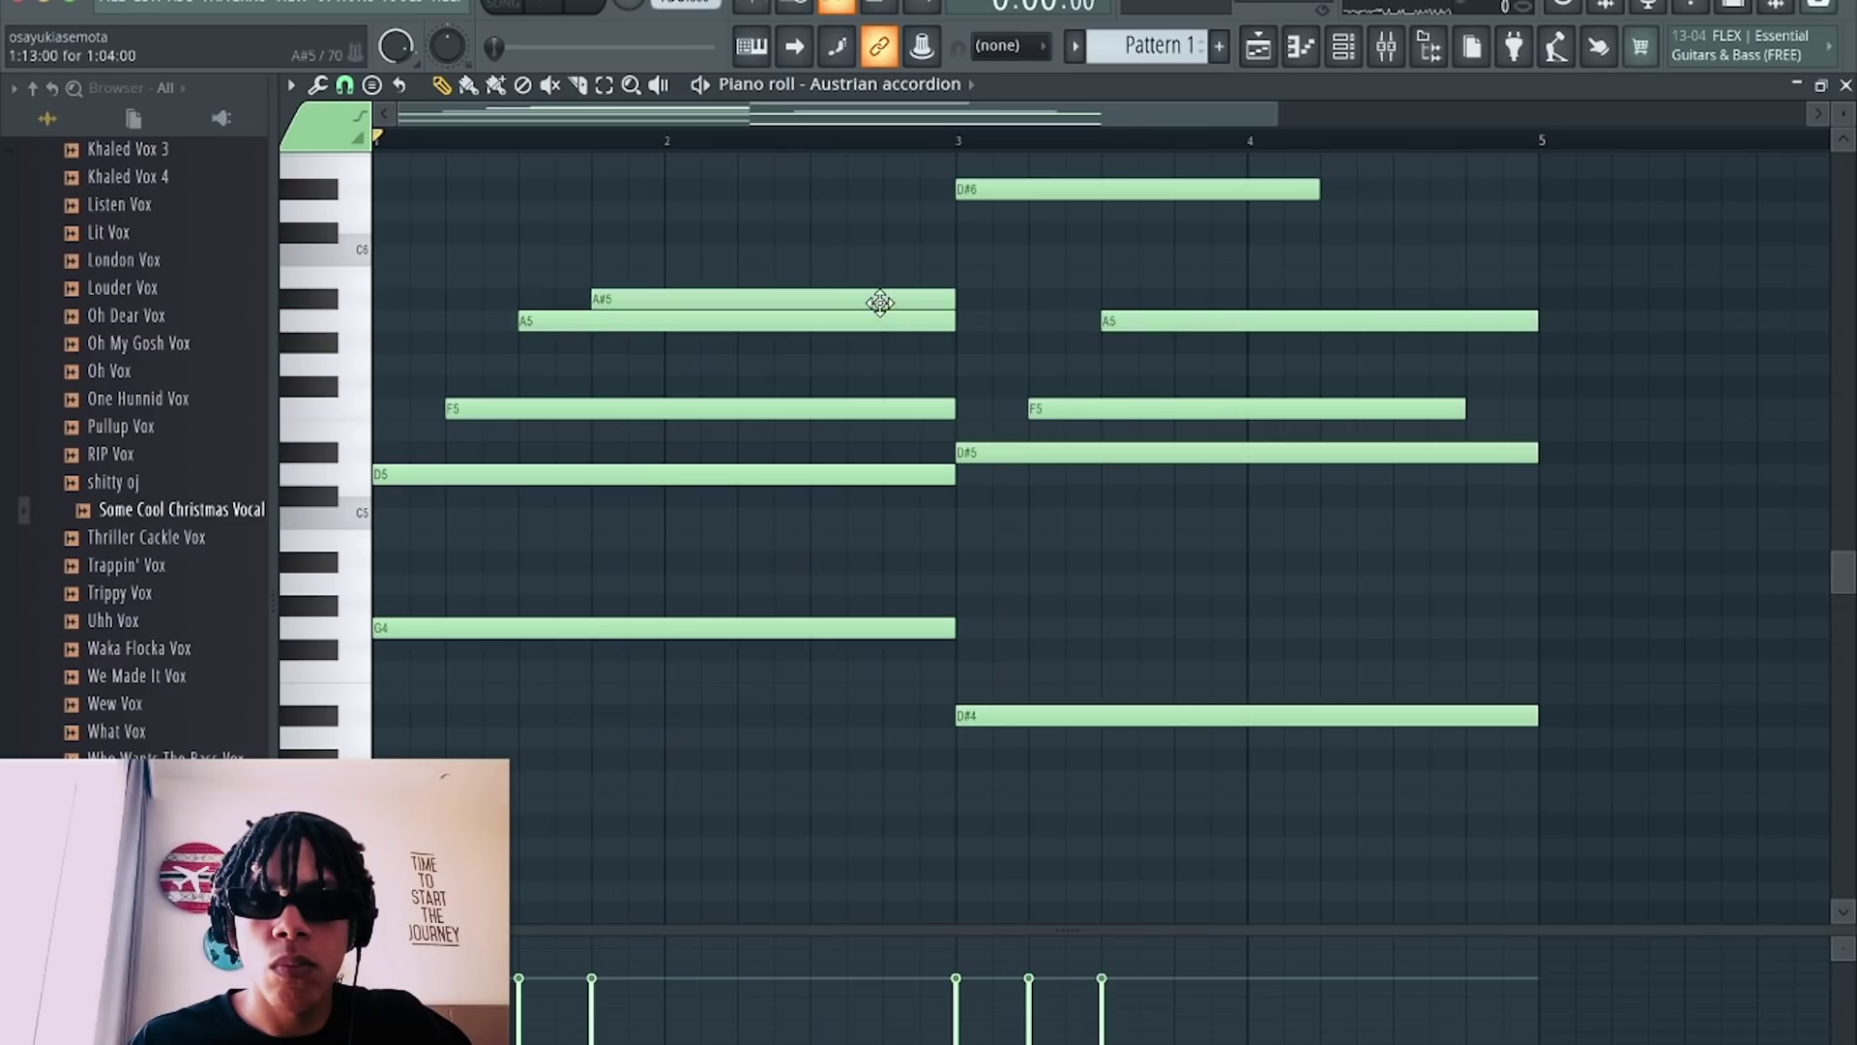
left_click(1187, 300)
key("space")
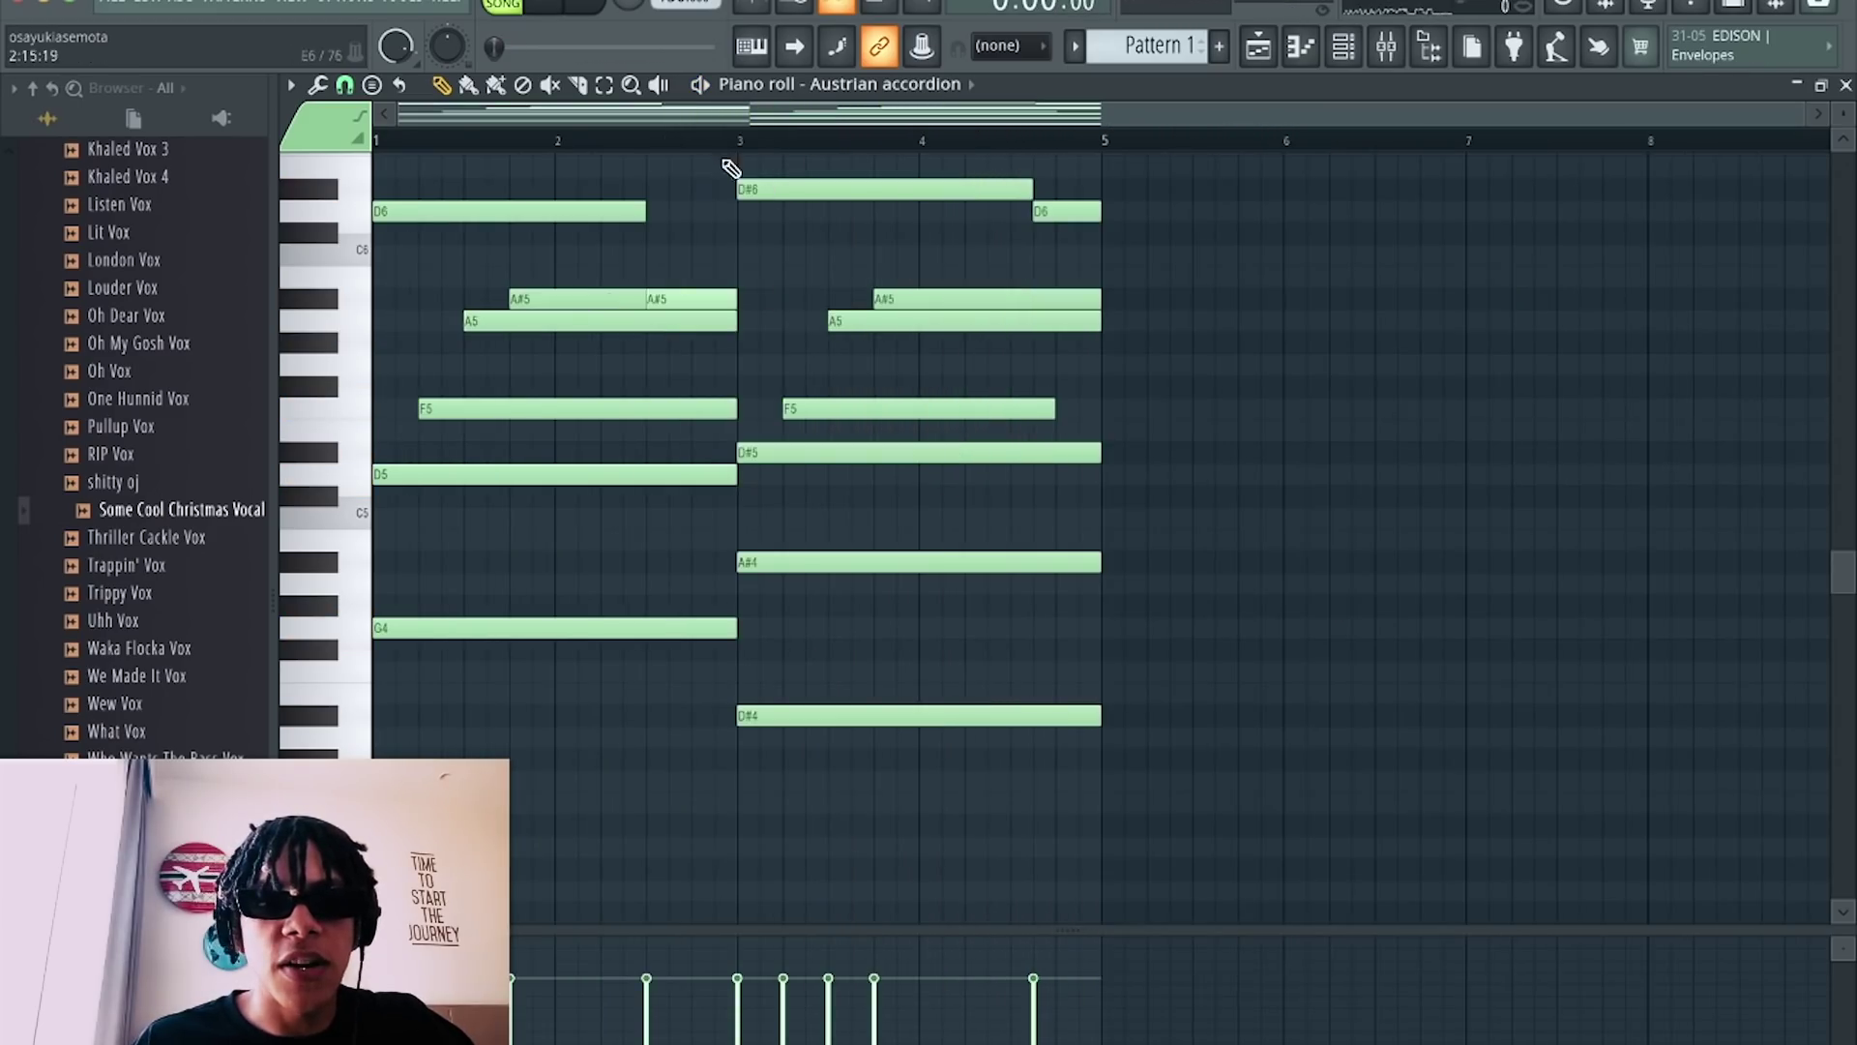
Swap the two chords so the D#4 chord starts at bar 1 and the G4 chord at bar 3, and play the pattern.
left_click(746, 142)
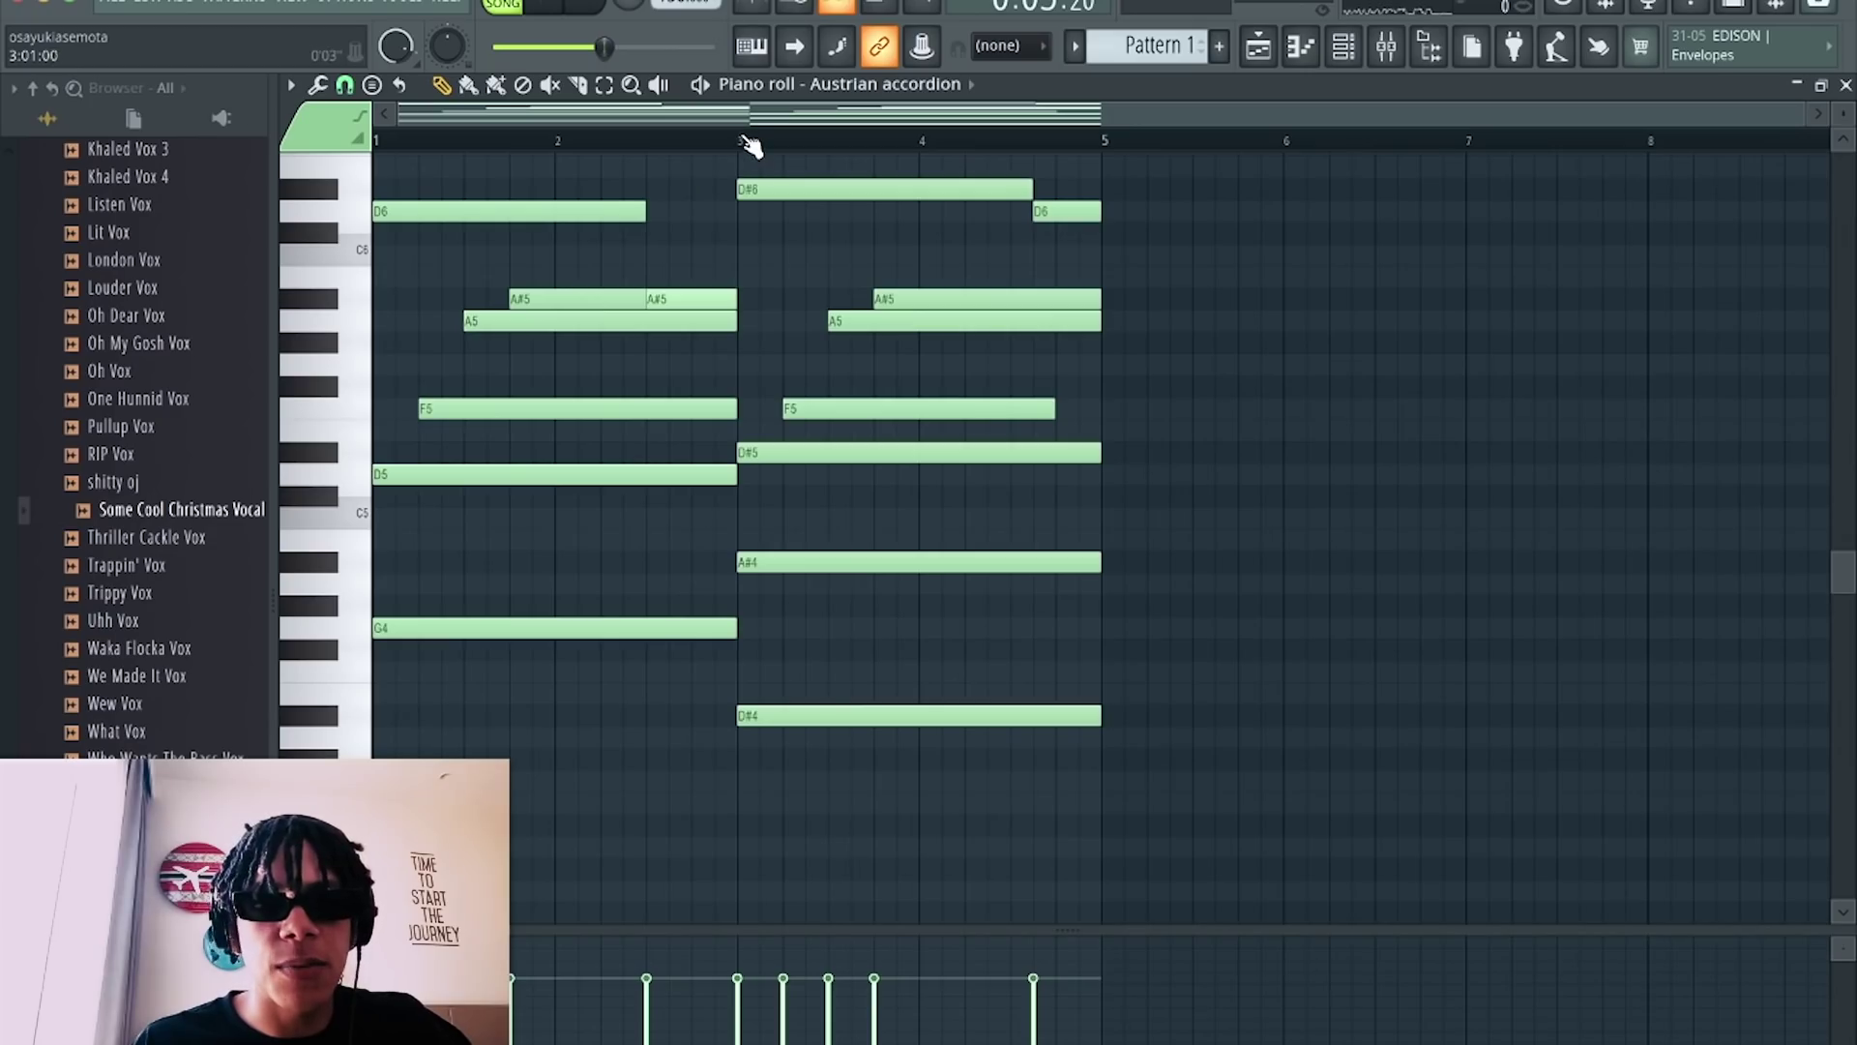
left_click_drag(732, 201, 1340, 633)
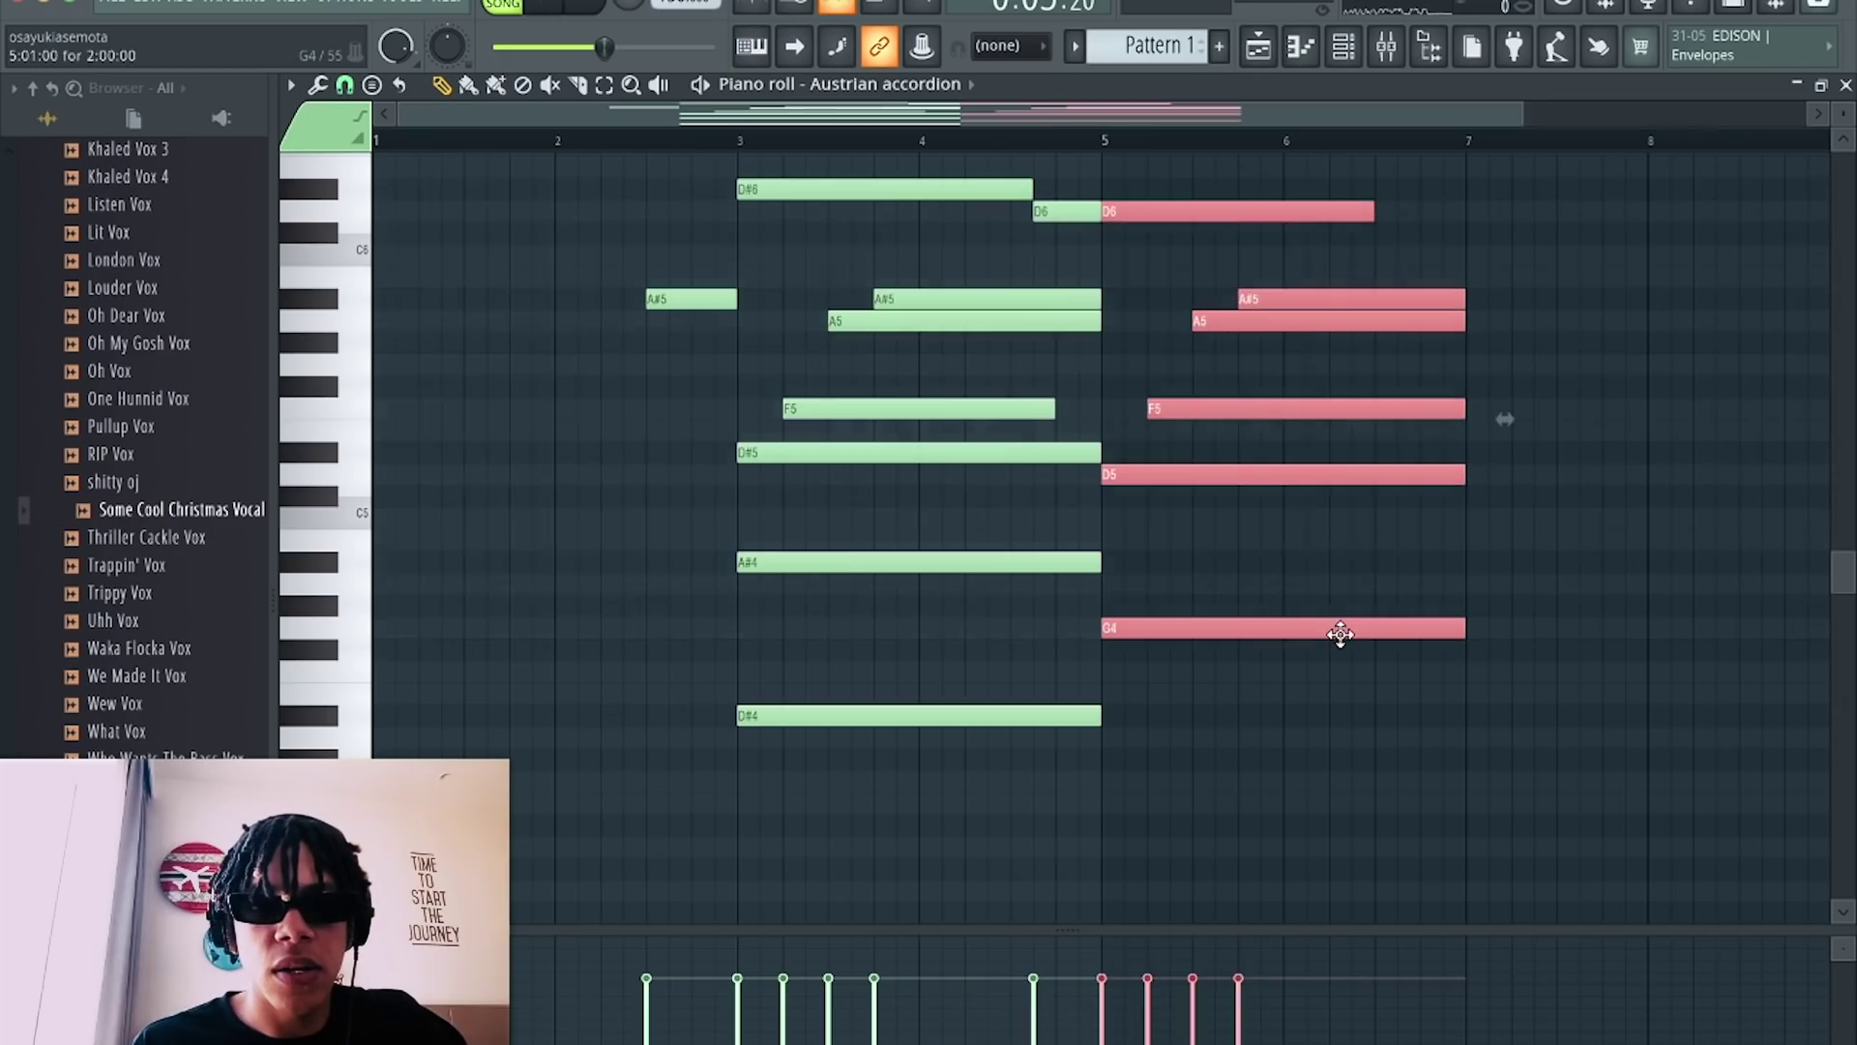
key("ctrl+a")
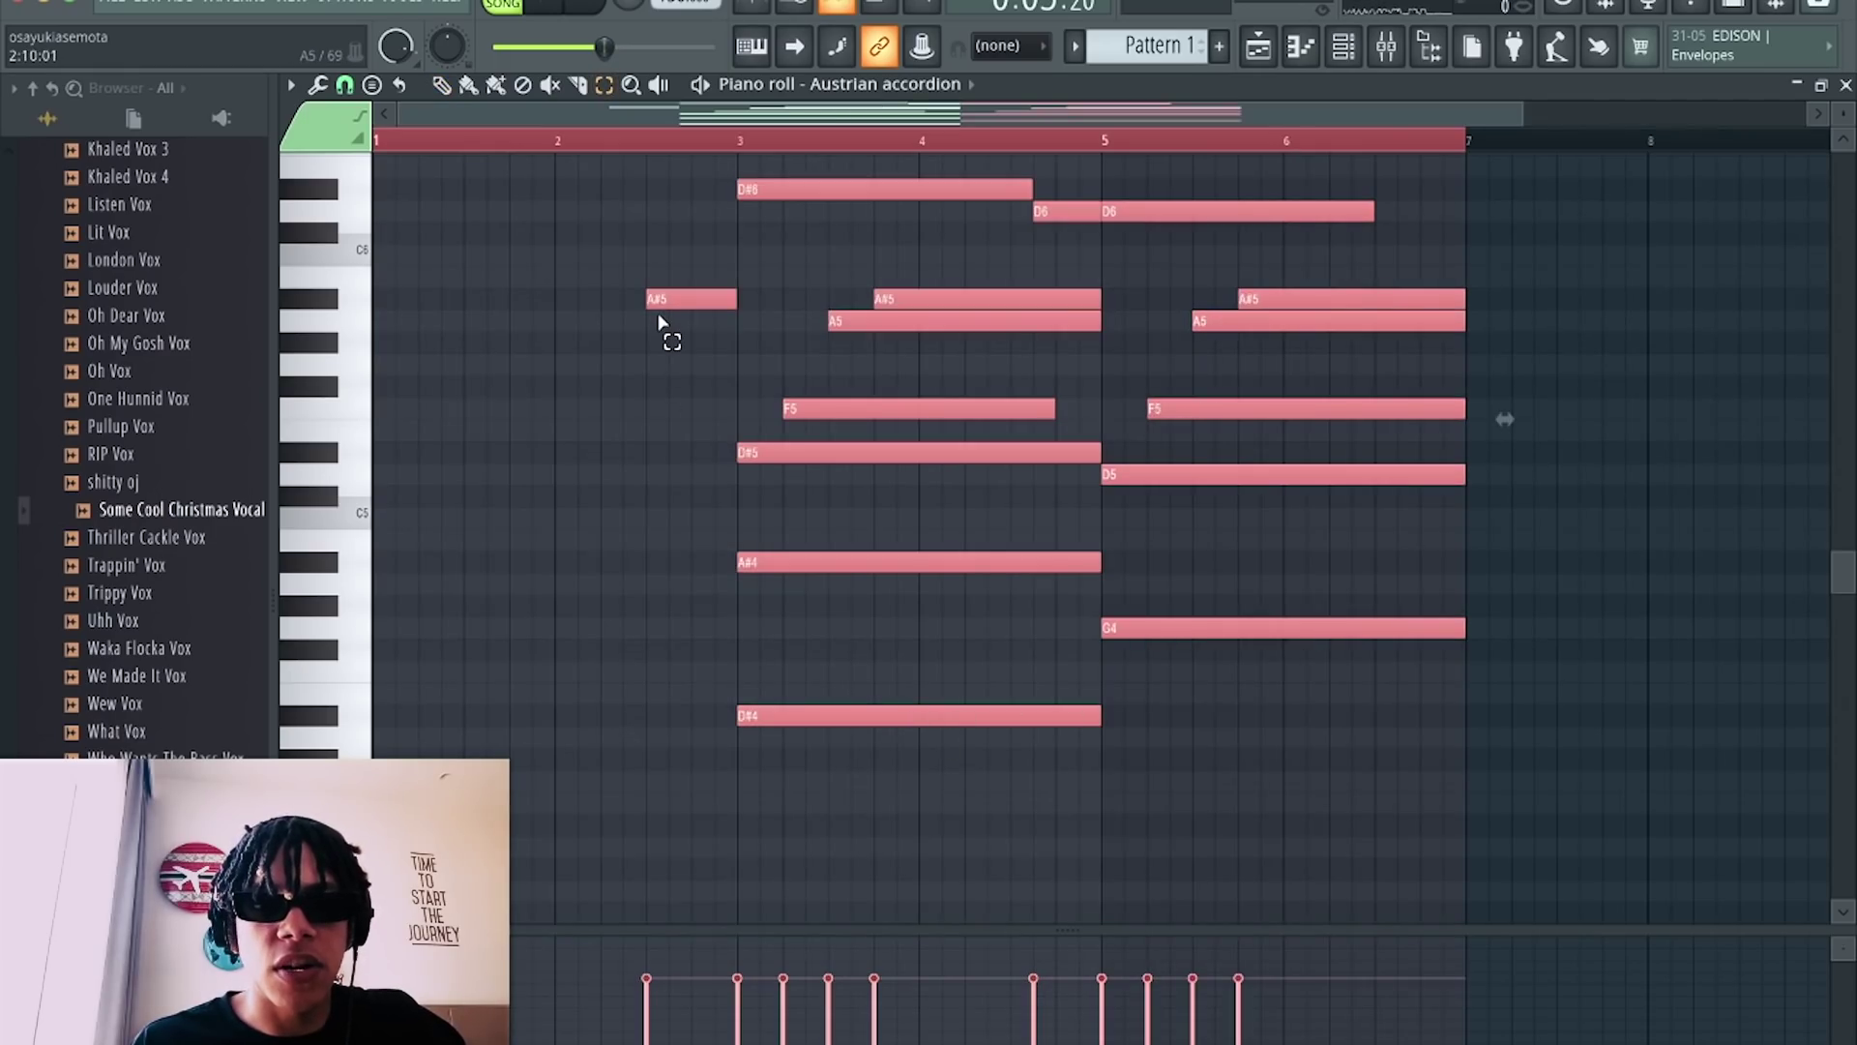
key("ctrl+z")
key("ctrl+z")
key("space")
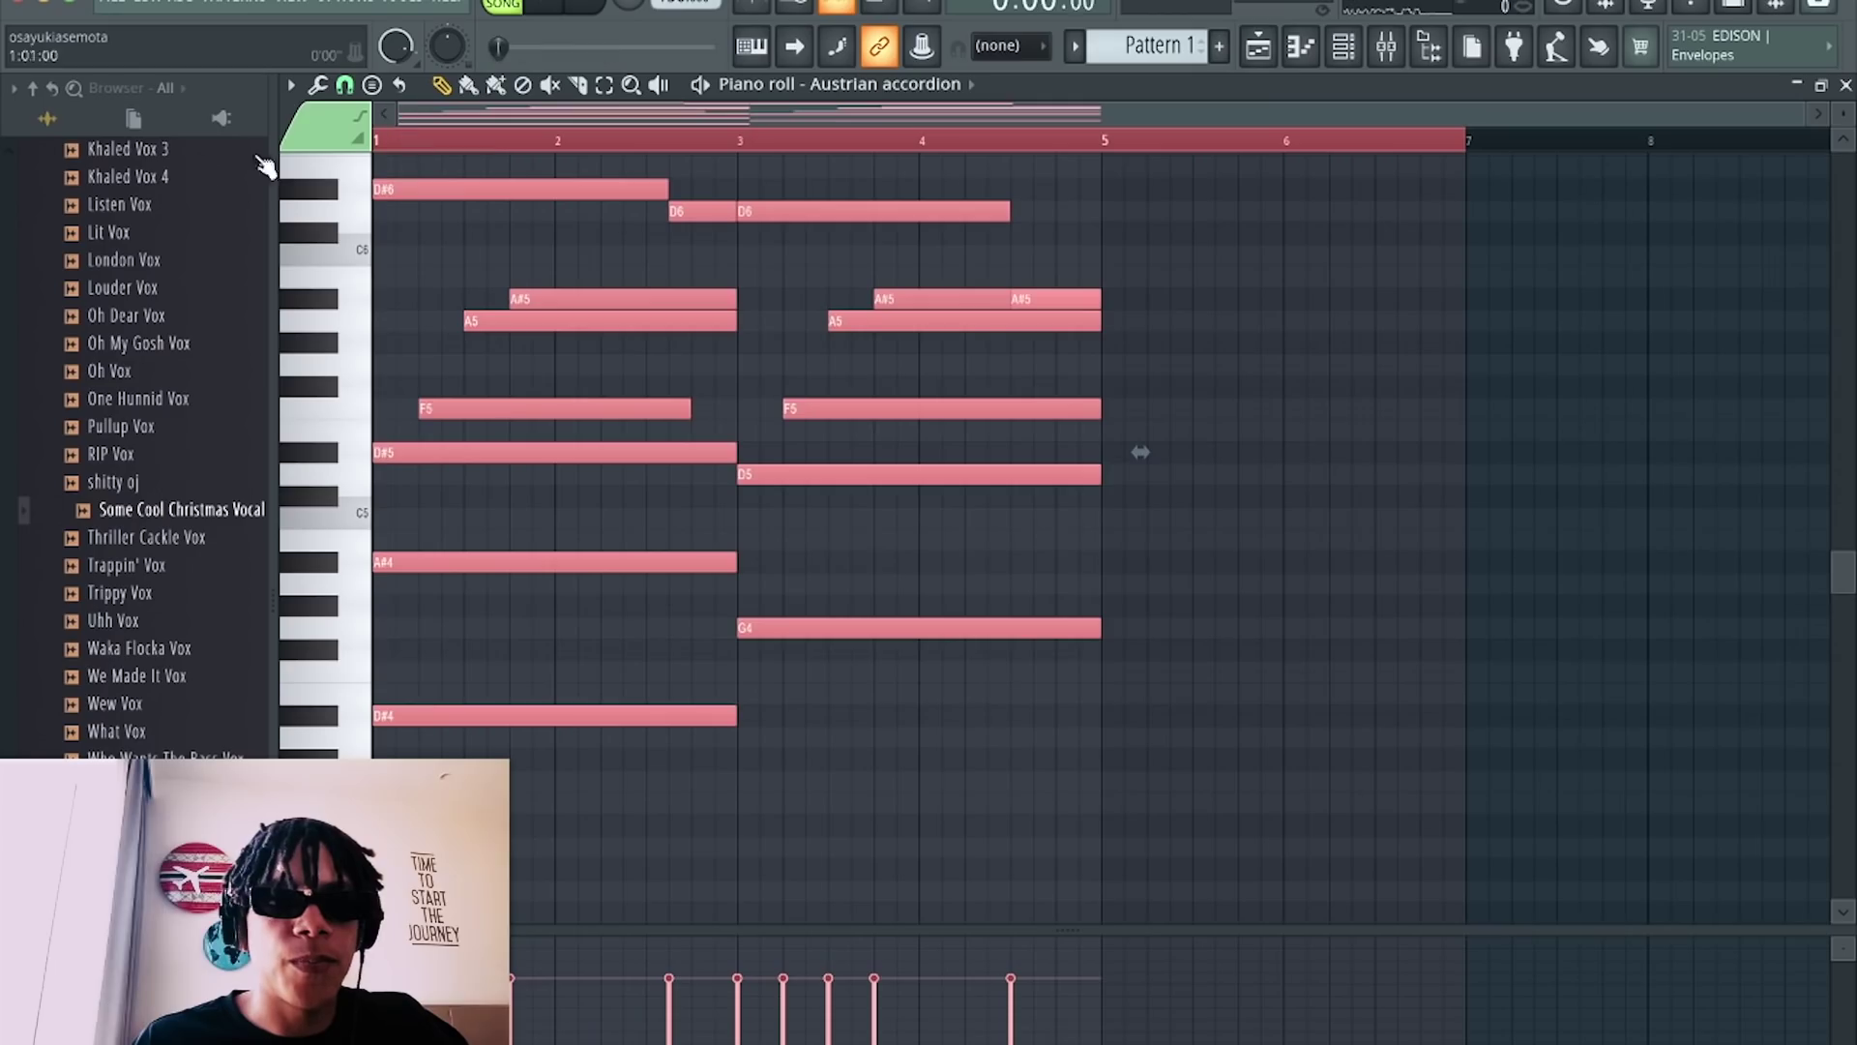
left_click(845, 174)
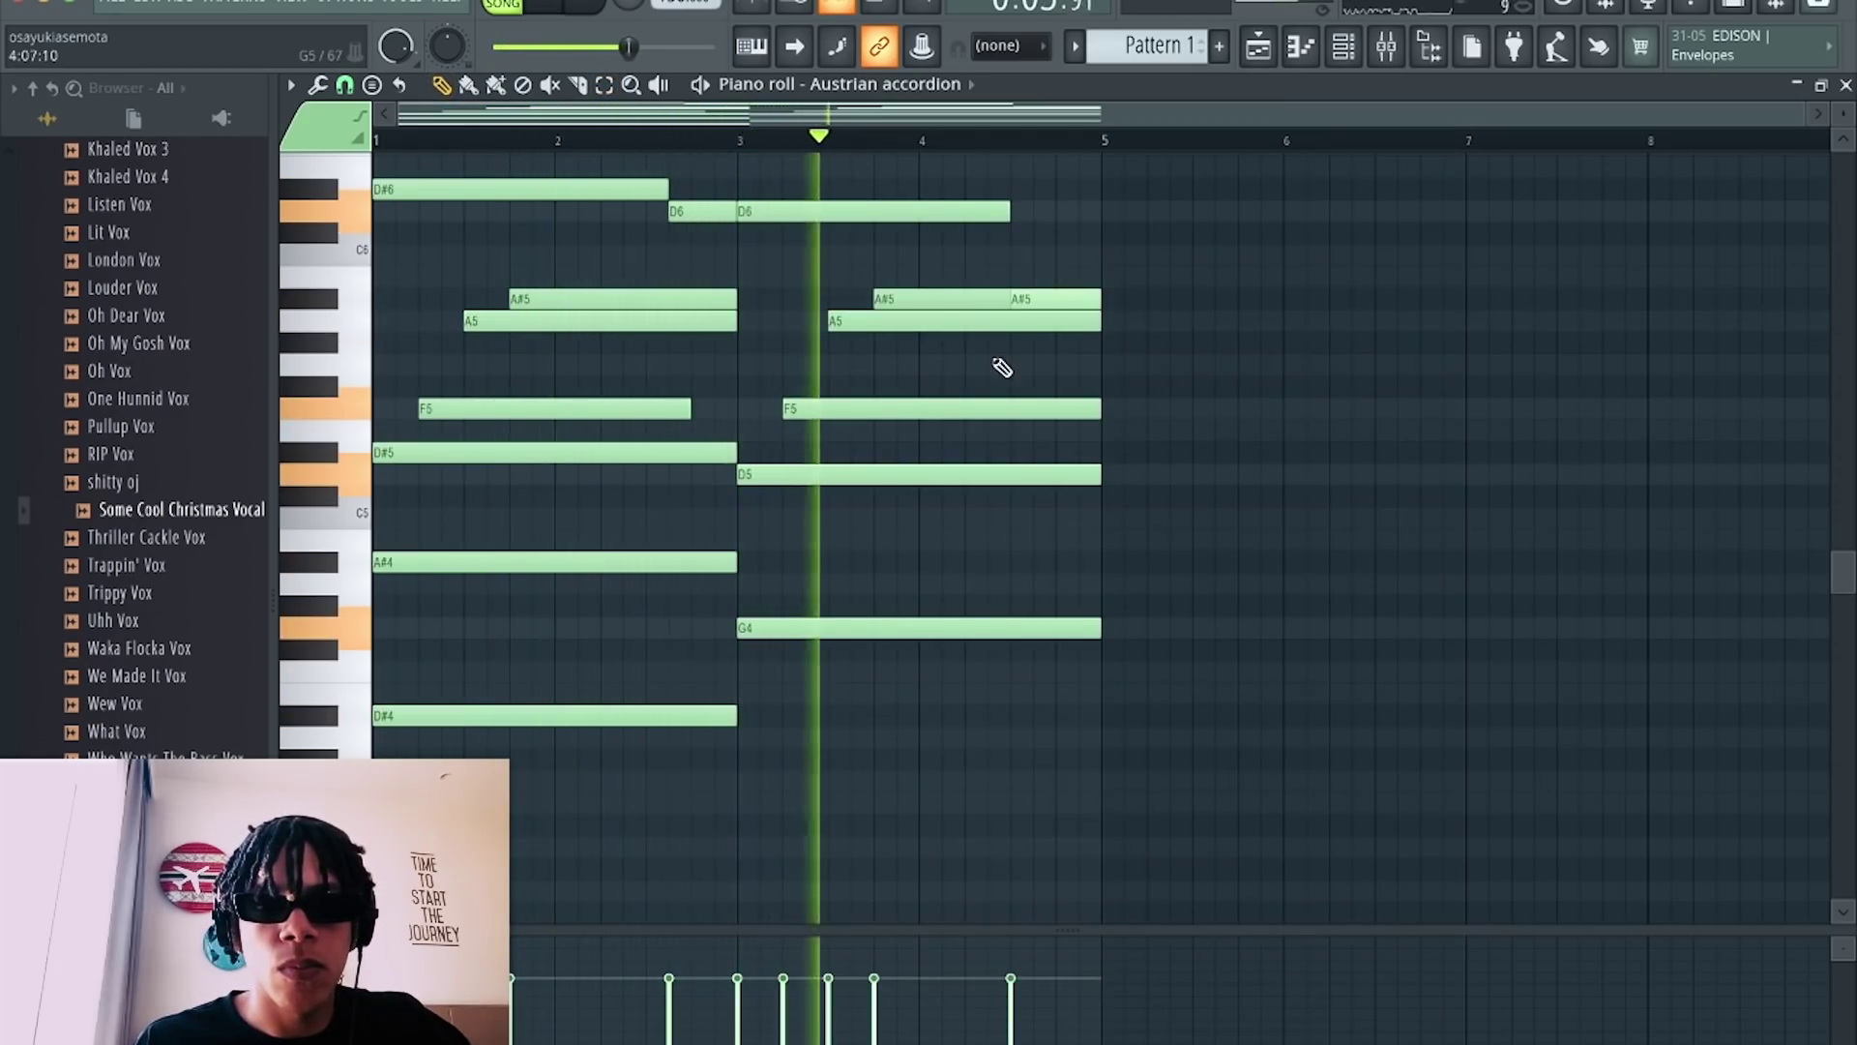
Duplicate the whole four-bar progression into bars 5 to 8 and clear the selection.
key("ctrl+a")
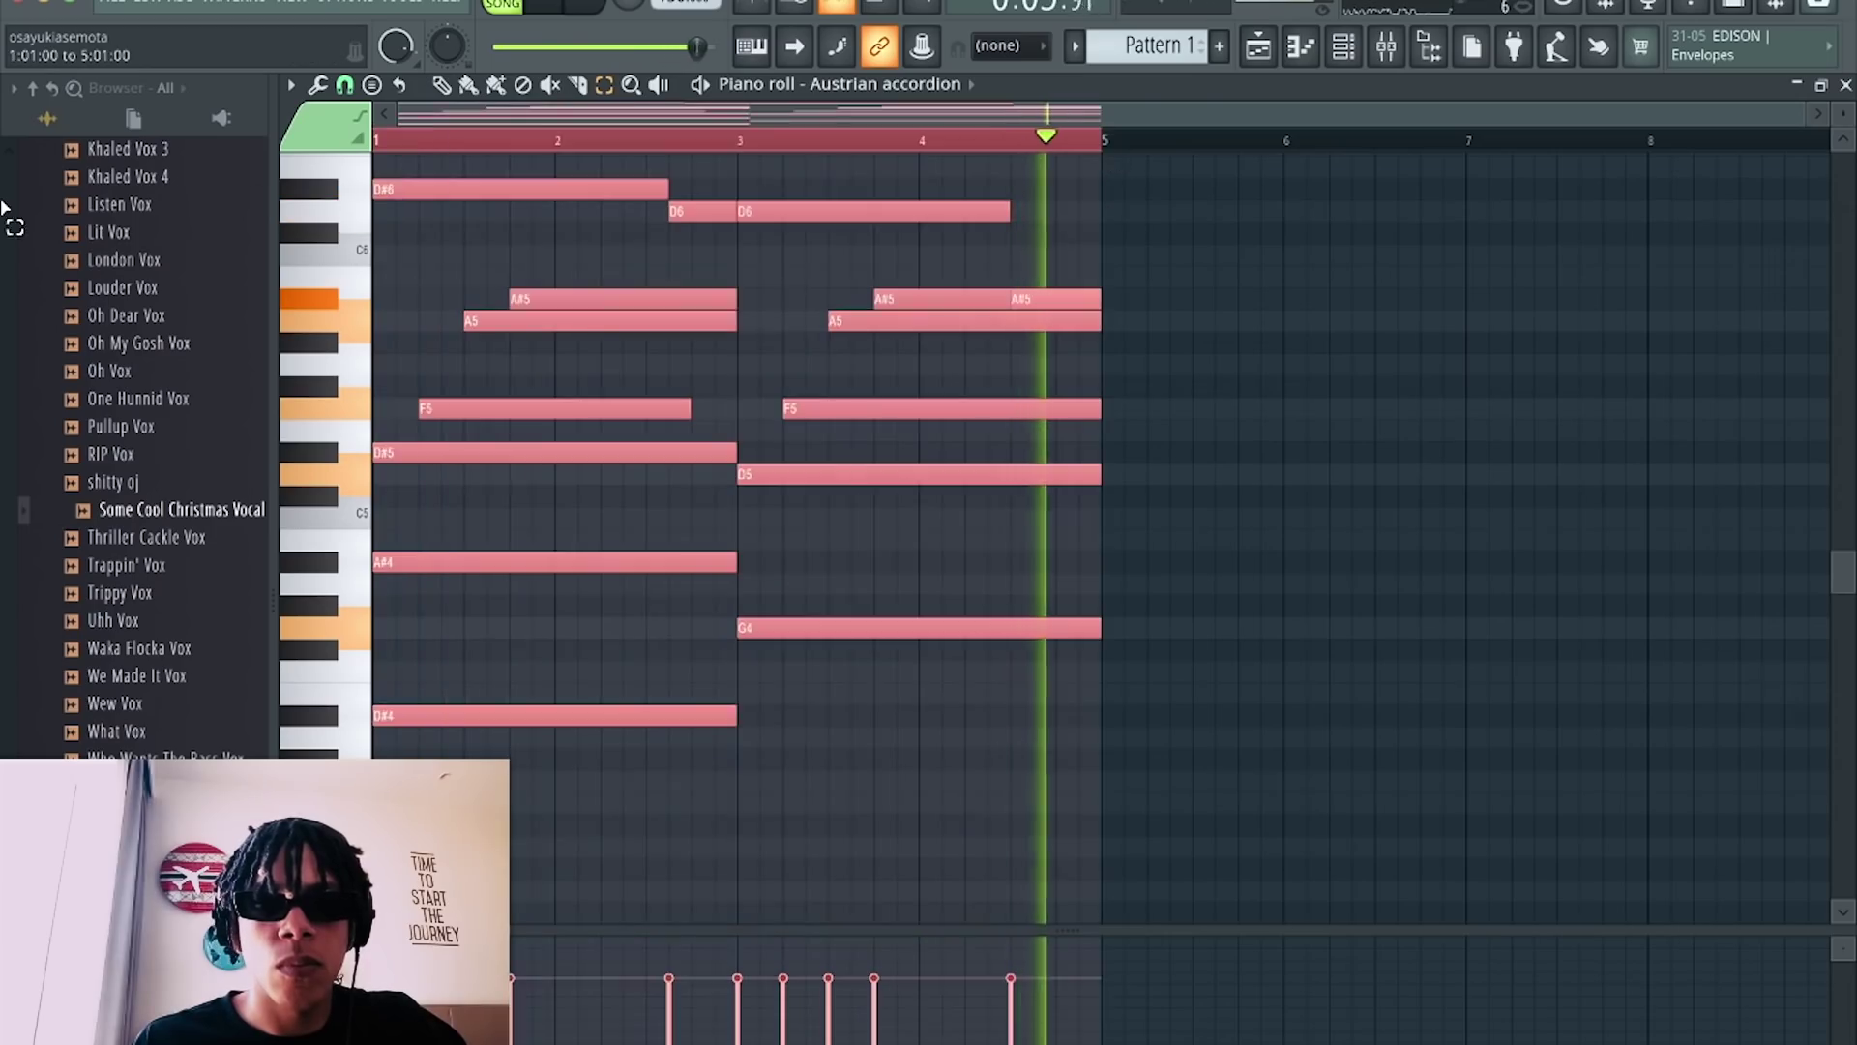
key("ctrl+b")
left_click(958, 147, "ctrl")
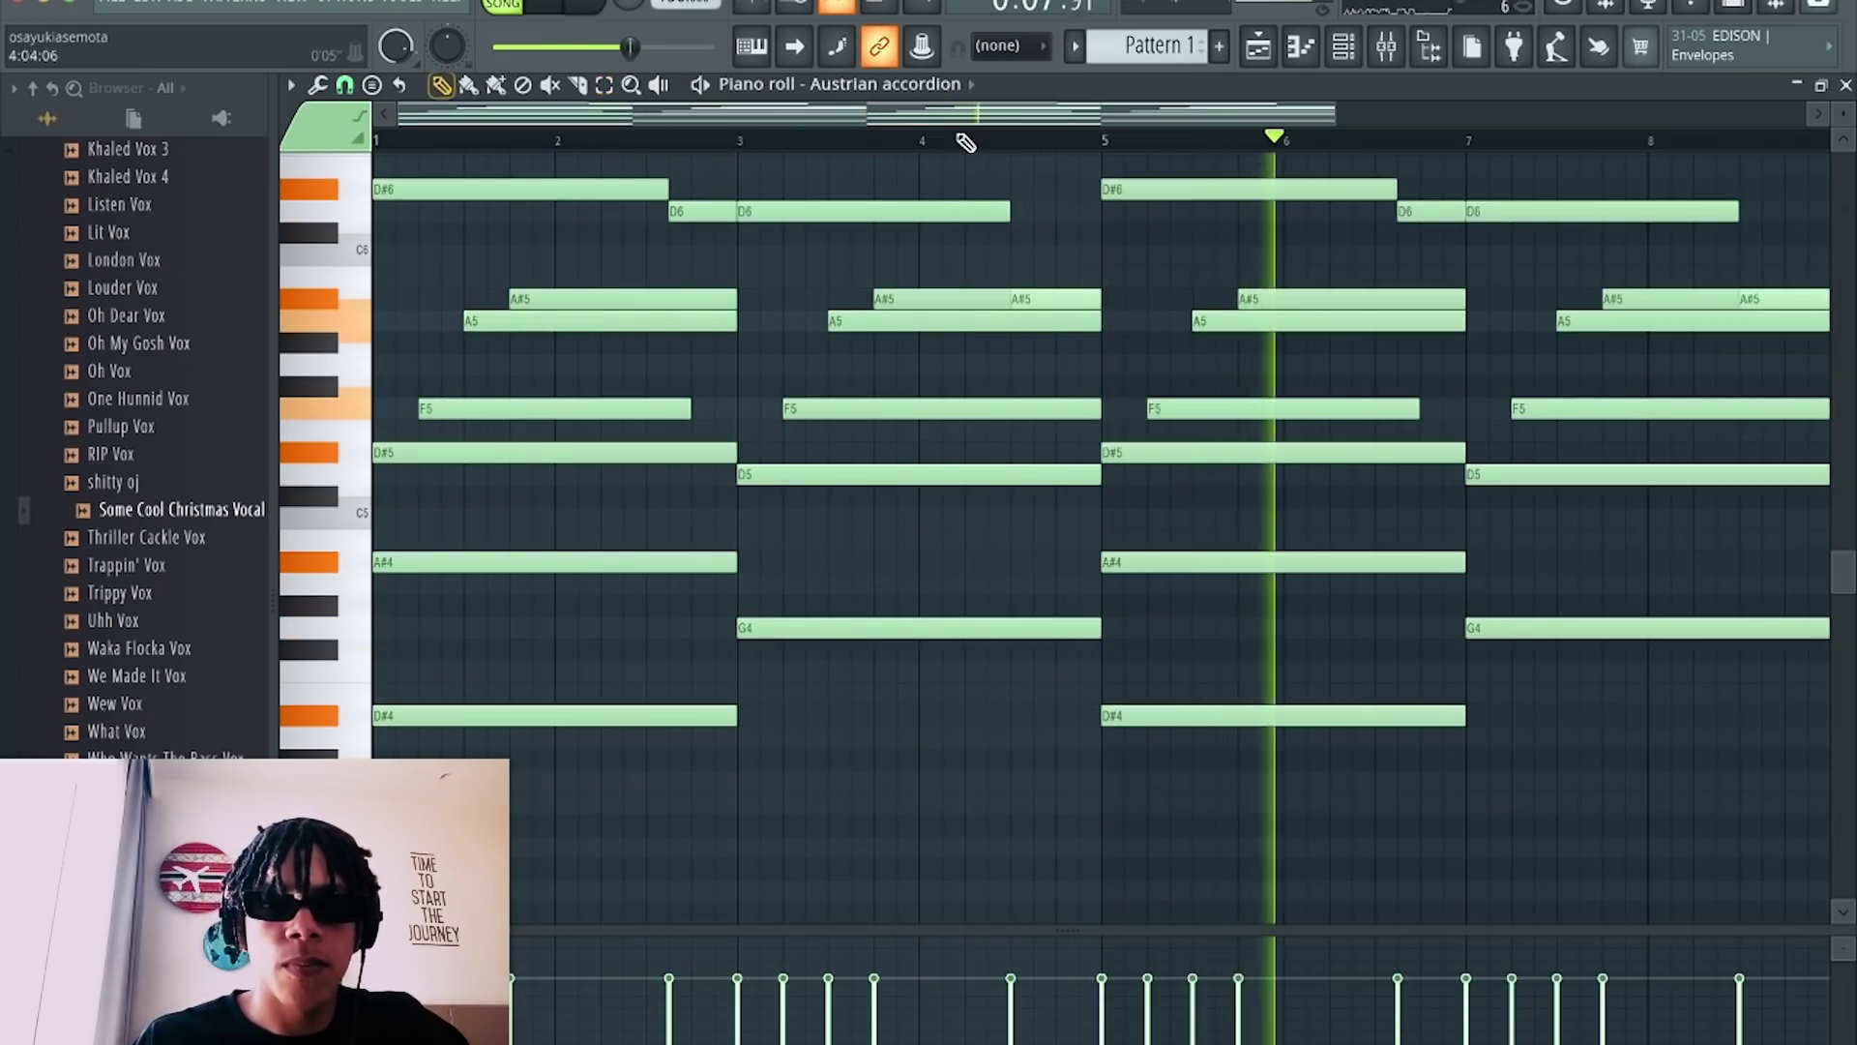
scroll(951, 352, "down", 2)
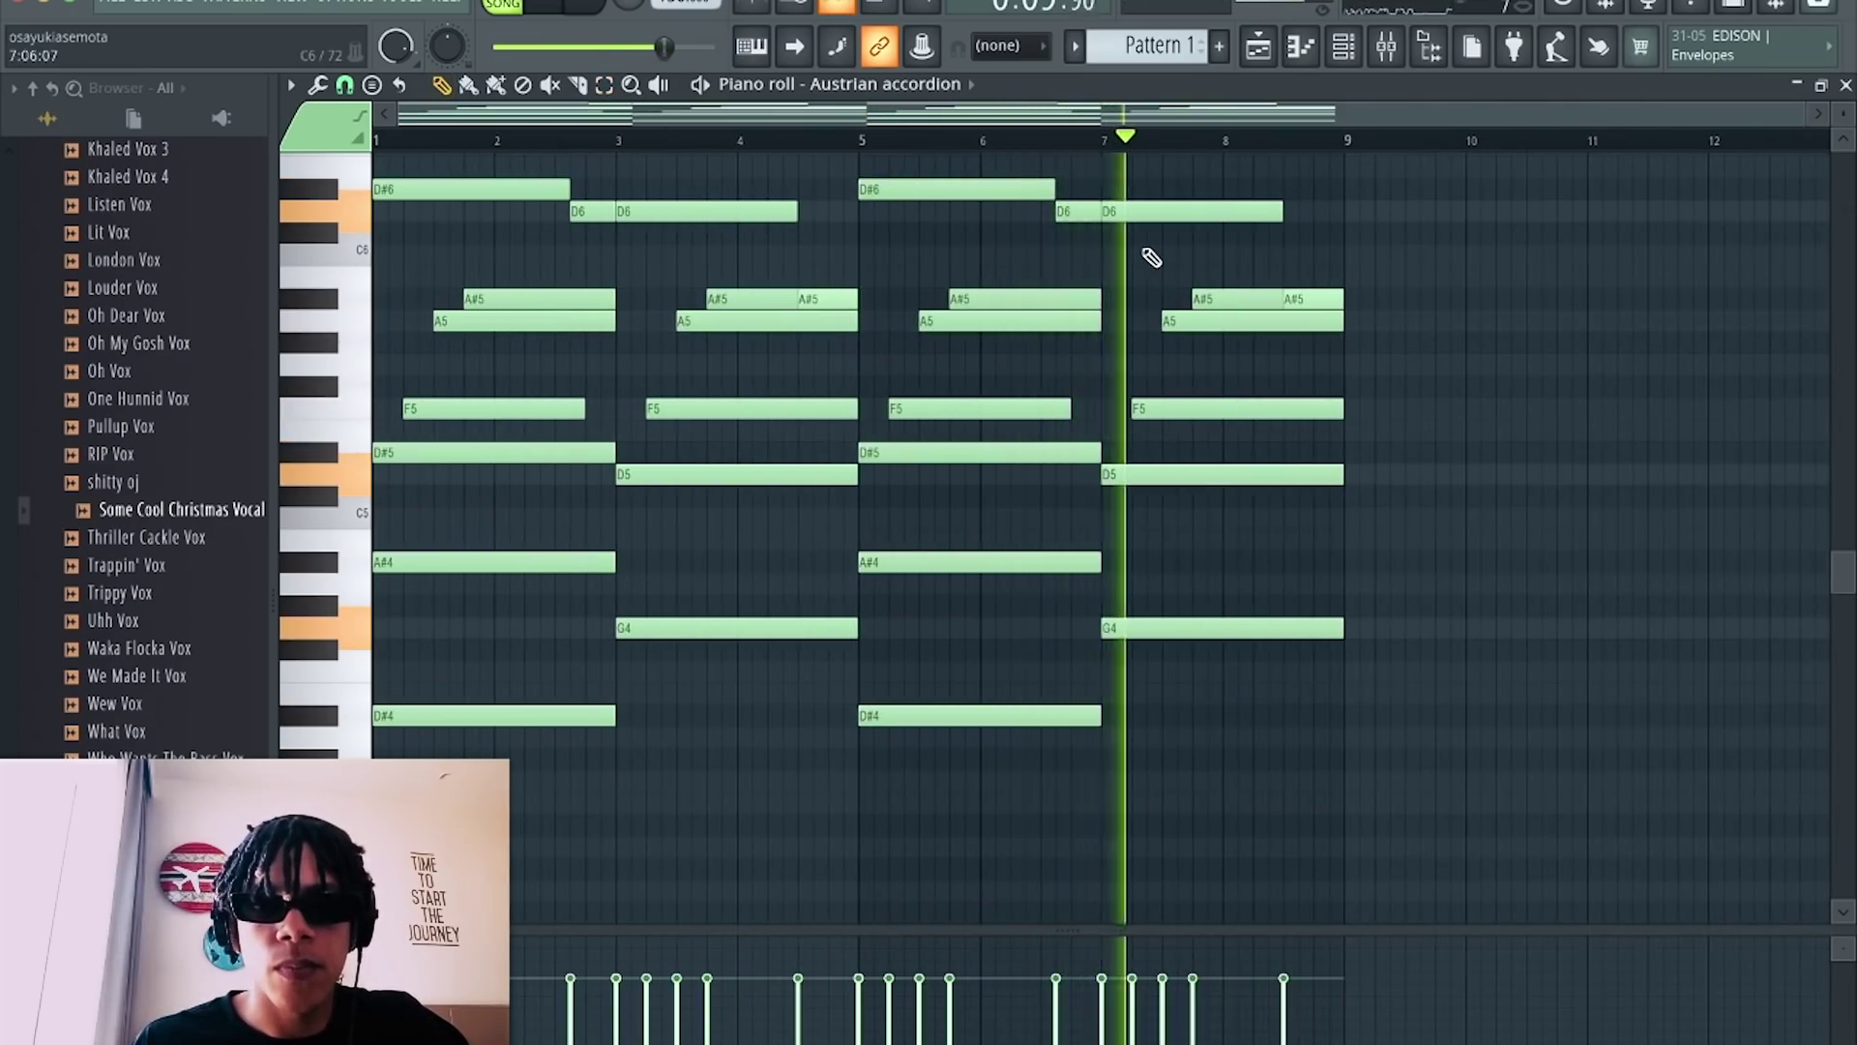
Stop playback and route the Austrian accordion channel to mixer track 5.
left_click(1260, 48)
key("space")
left_click(1343, 45)
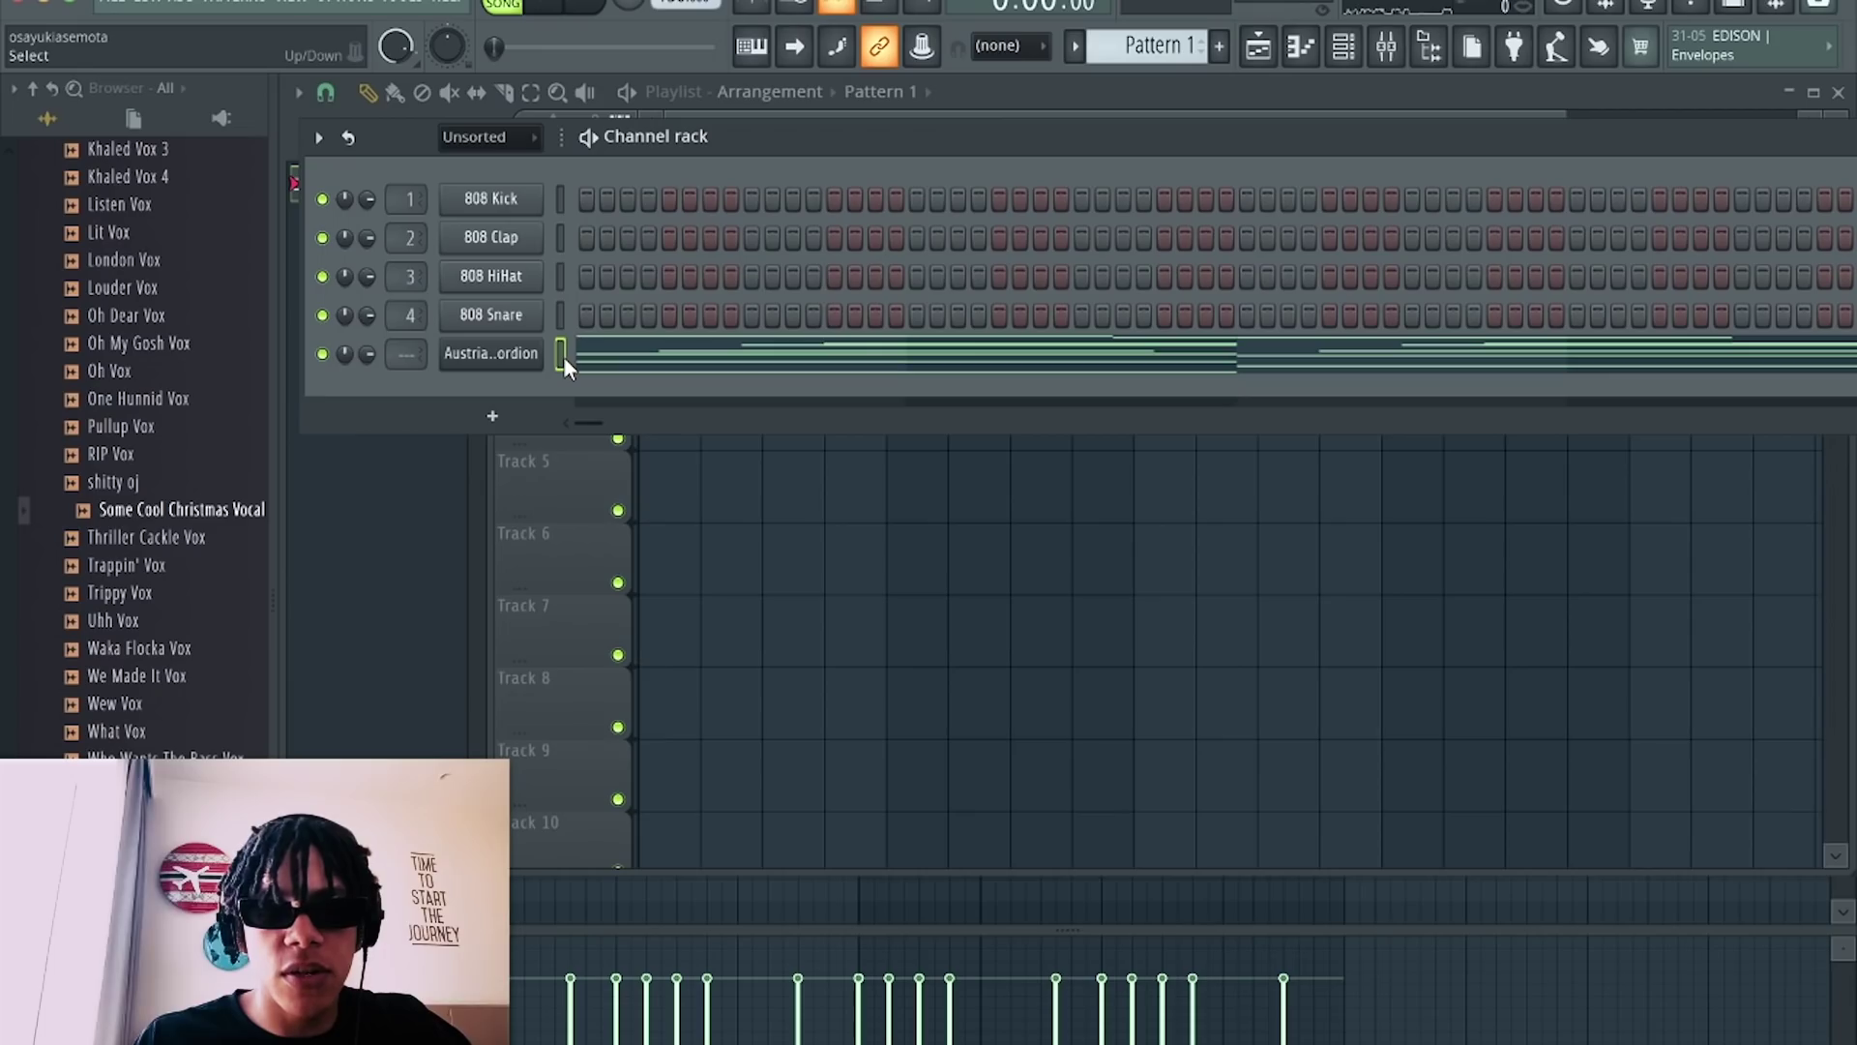
key("super+l")
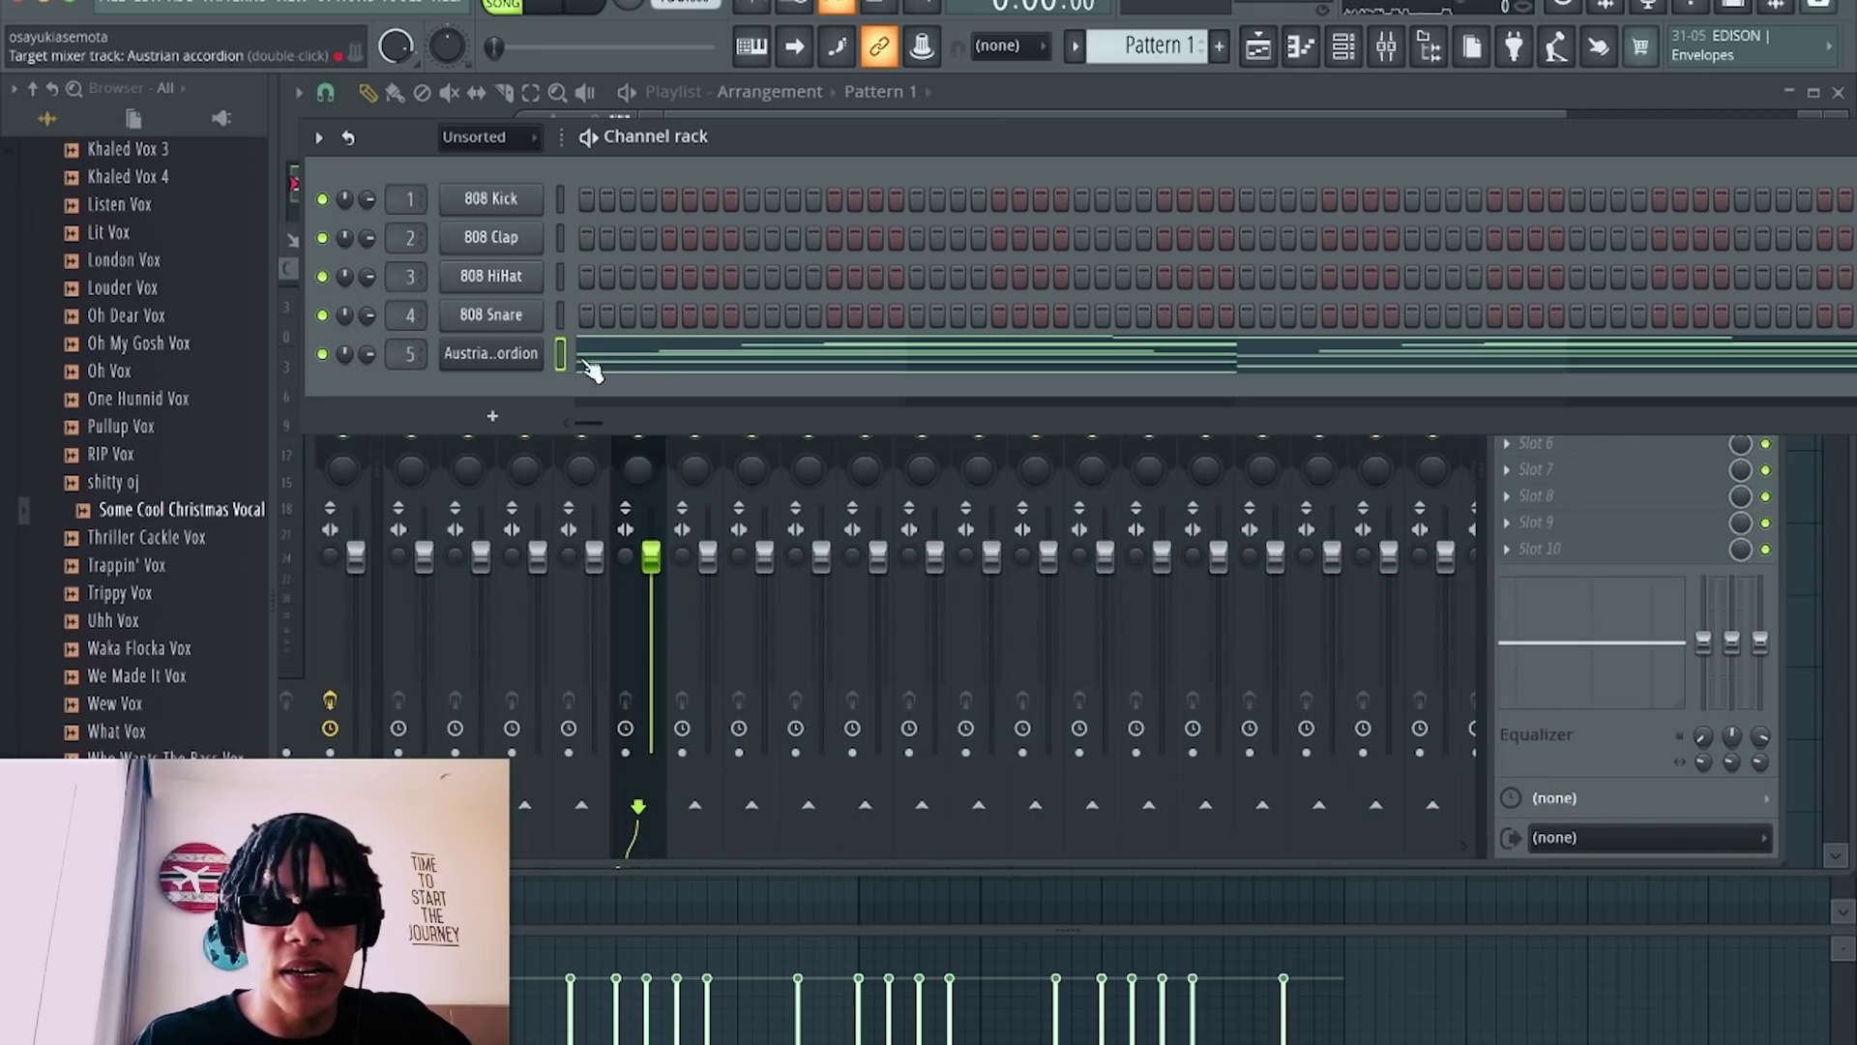
Load Fruity Soft Clipper into slot 10 of the Master mixer track.
left_click(659, 444)
left_click(348, 372)
left_click(1504, 546)
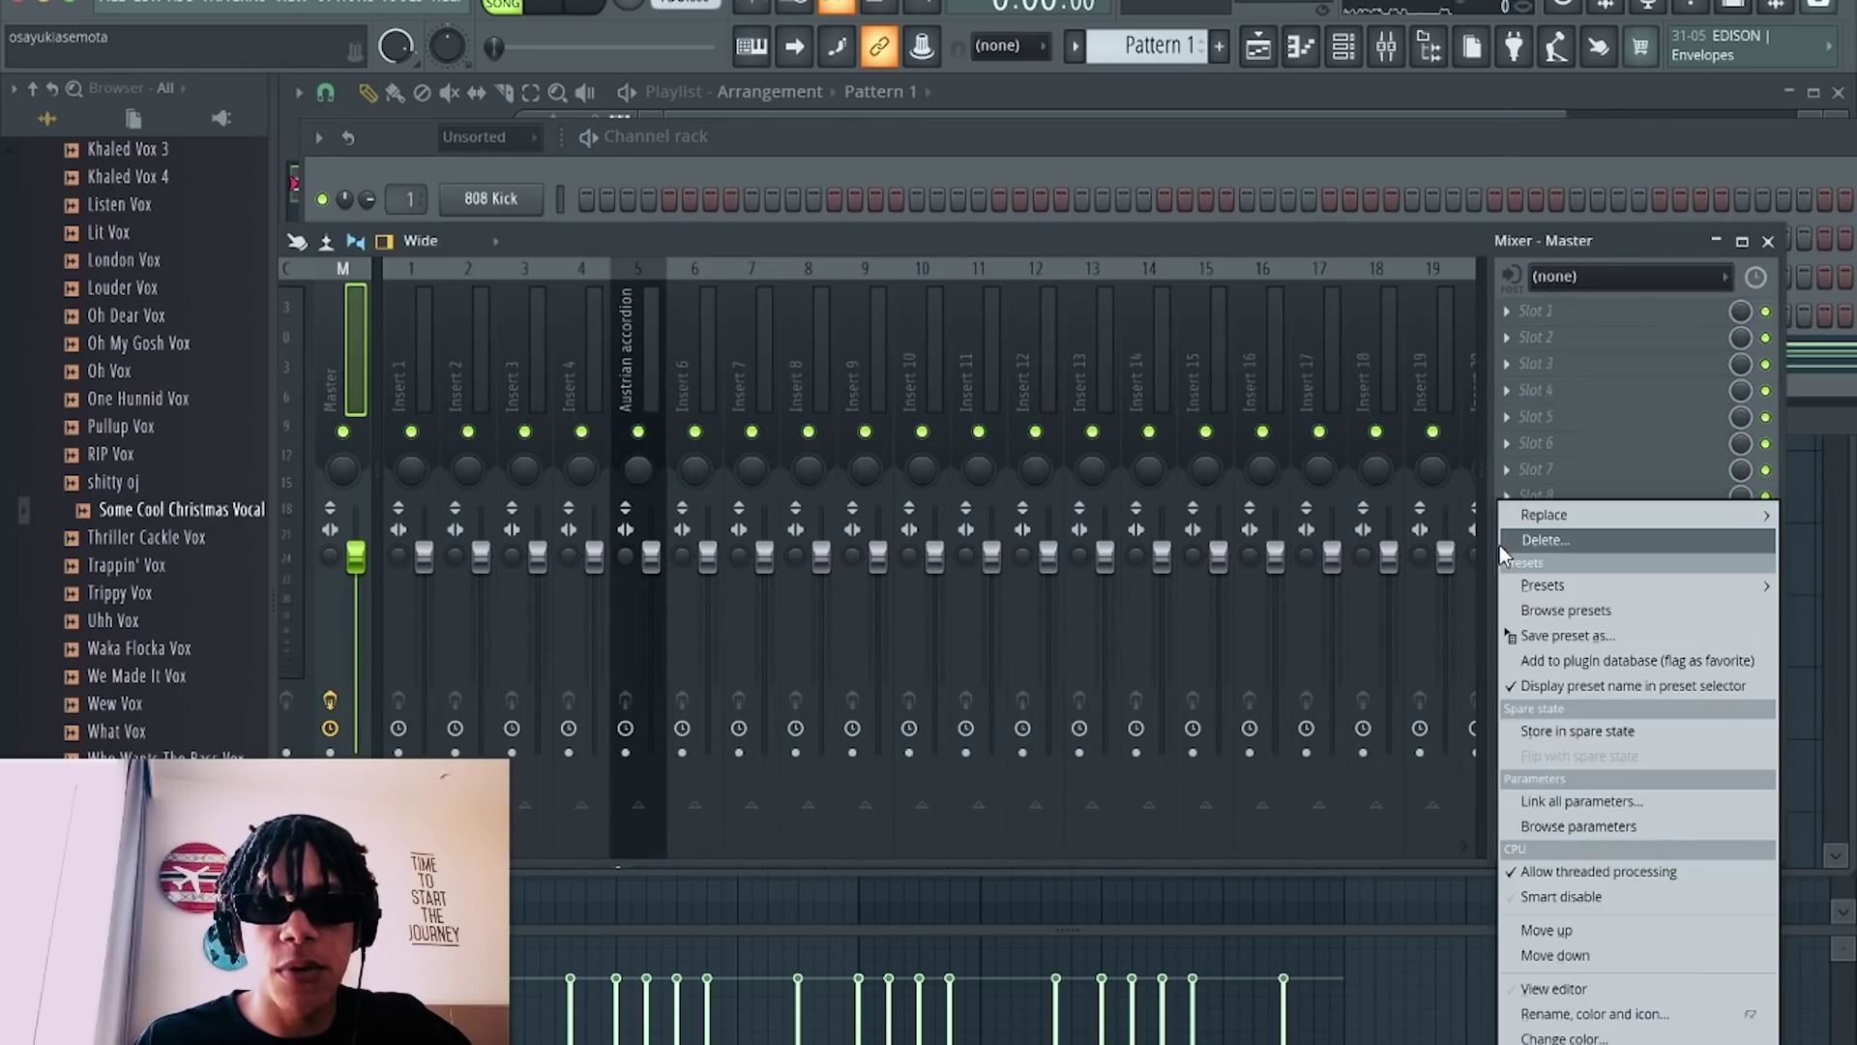
mouse_move(1523, 508)
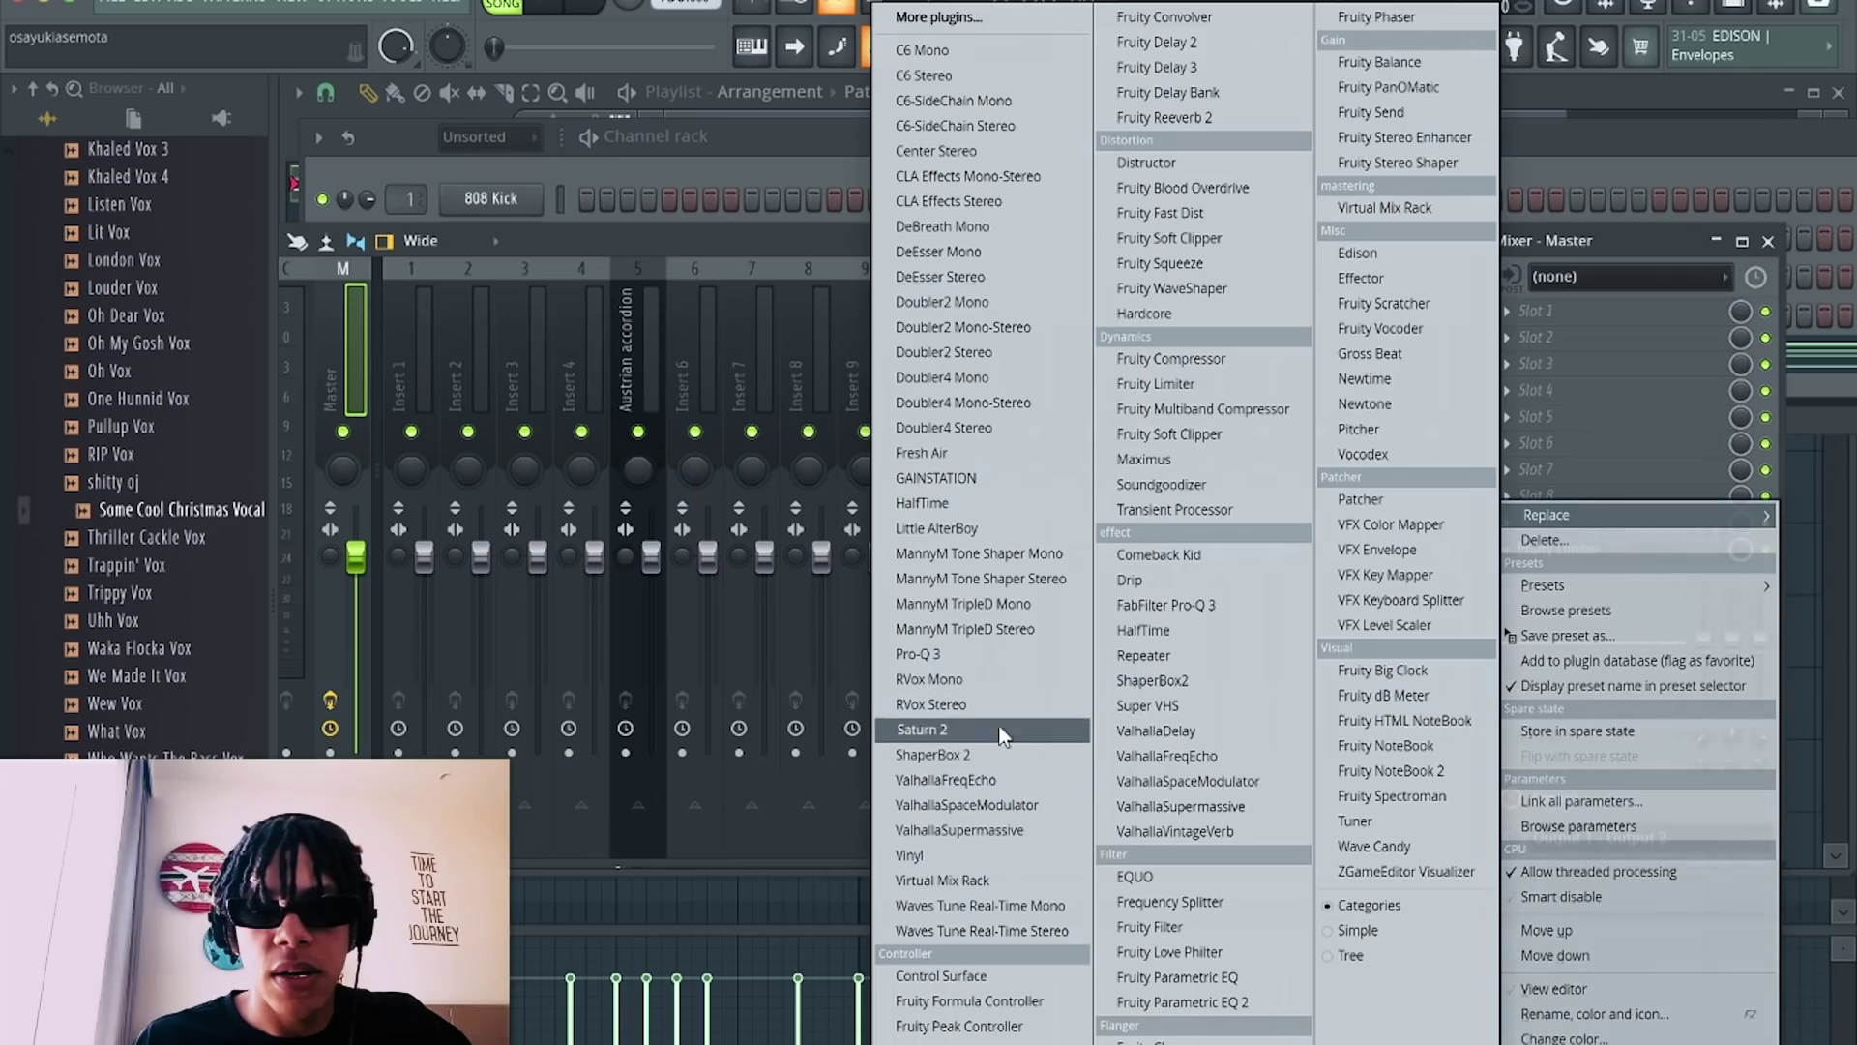
left_click(1204, 444)
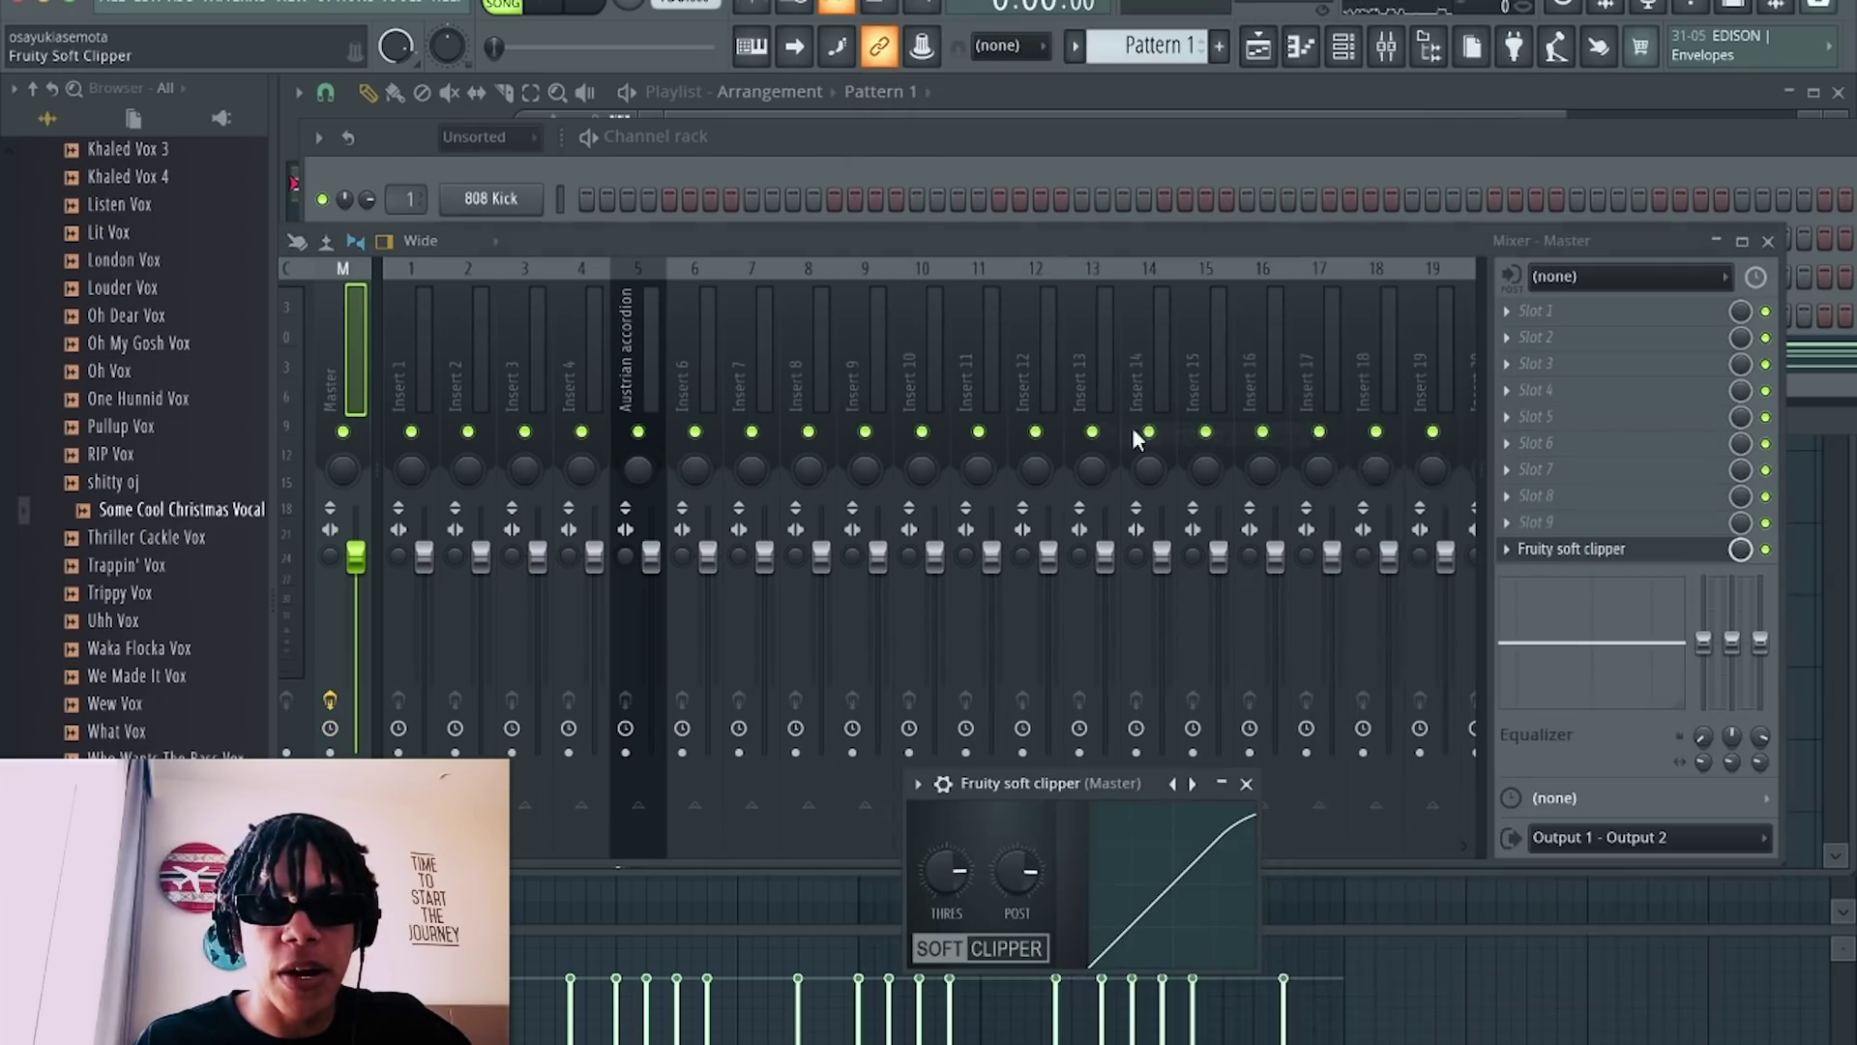
Lower the Austrian accordion mixer track's volume to about 88% (-2.9 dB) and check the level with a short playback.
left_click(652, 318)
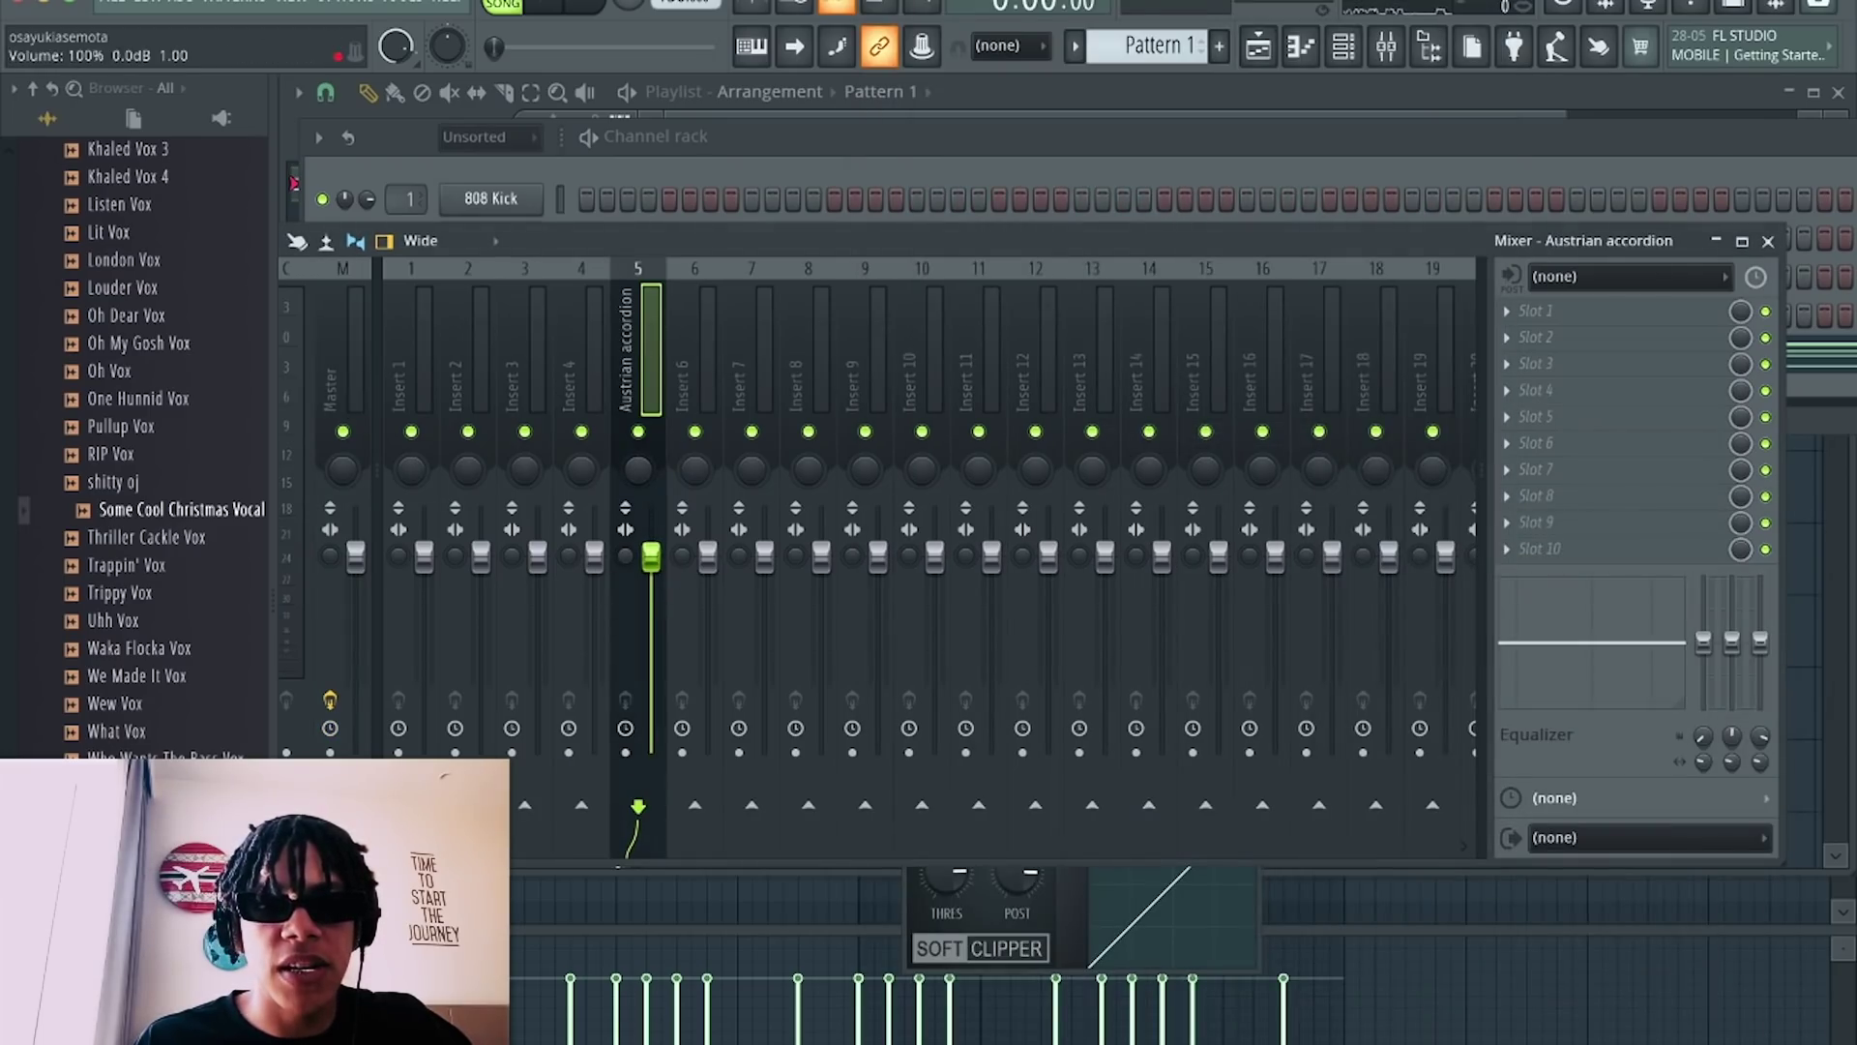
left_click_drag(651, 557, 651, 570)
key("space")
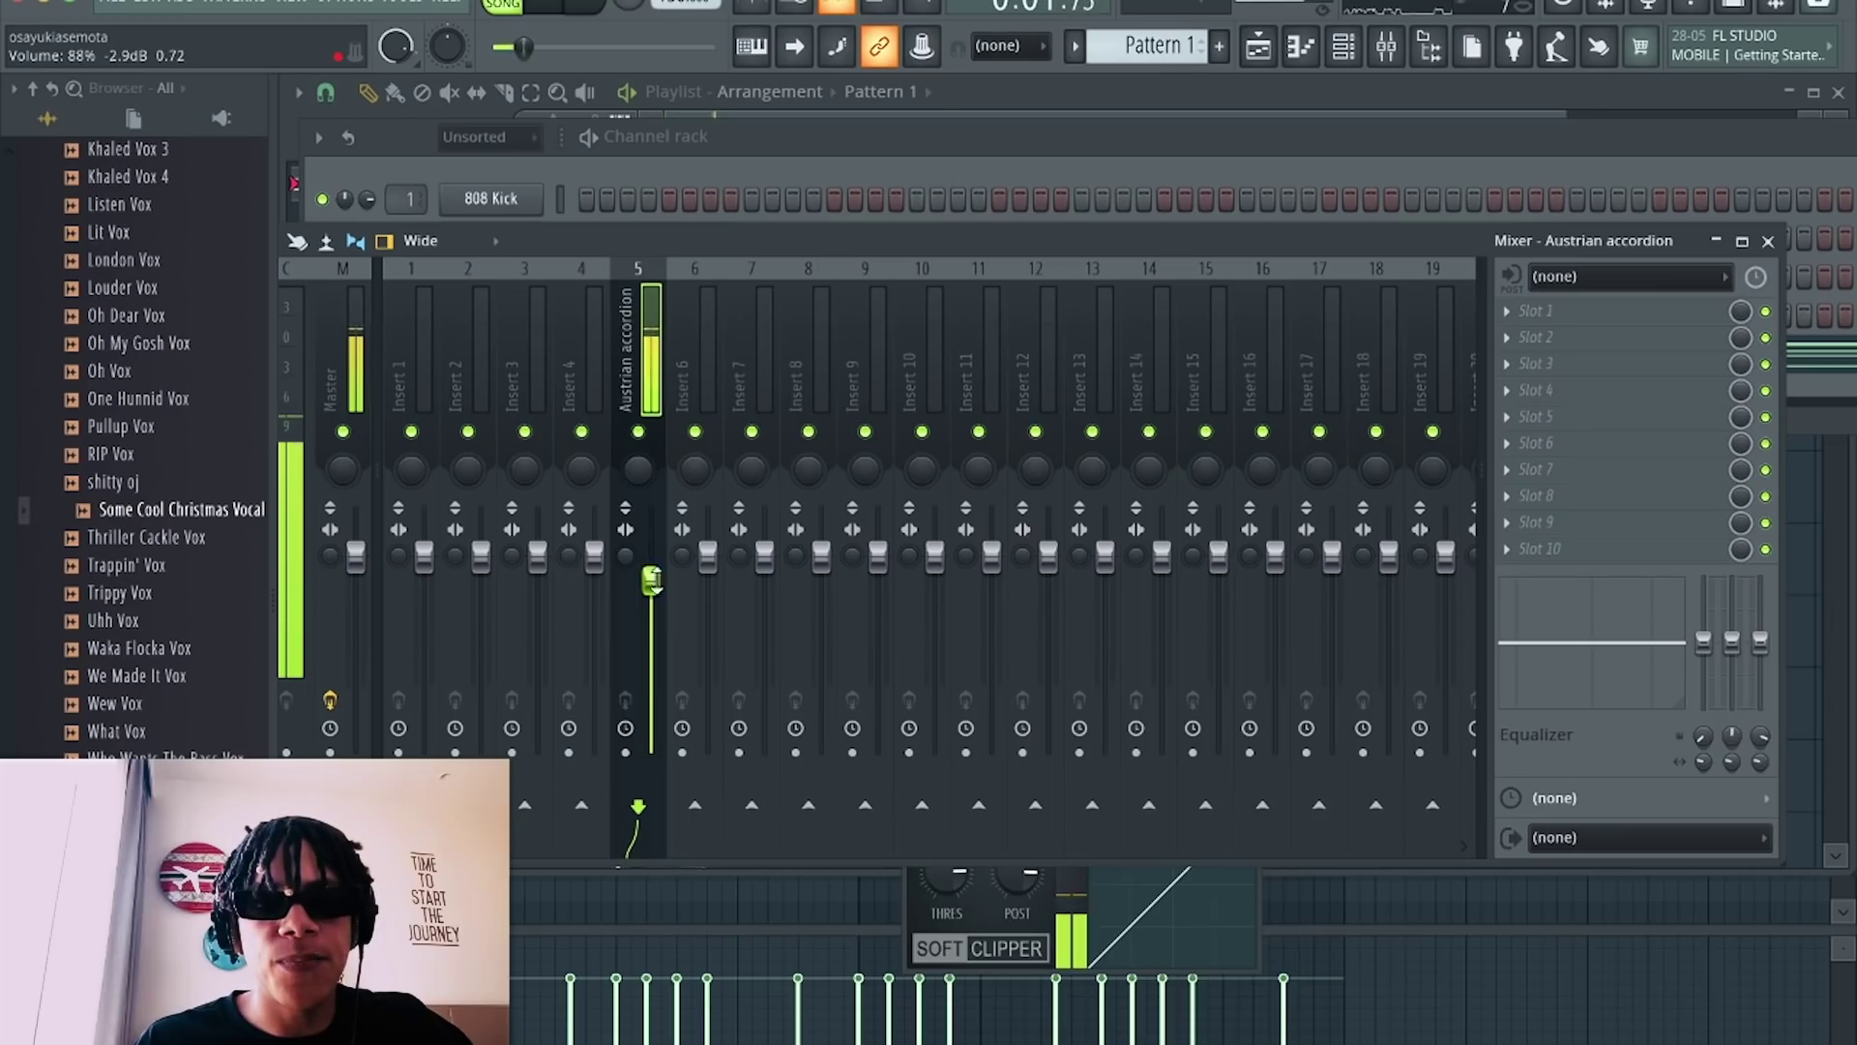
key("space")
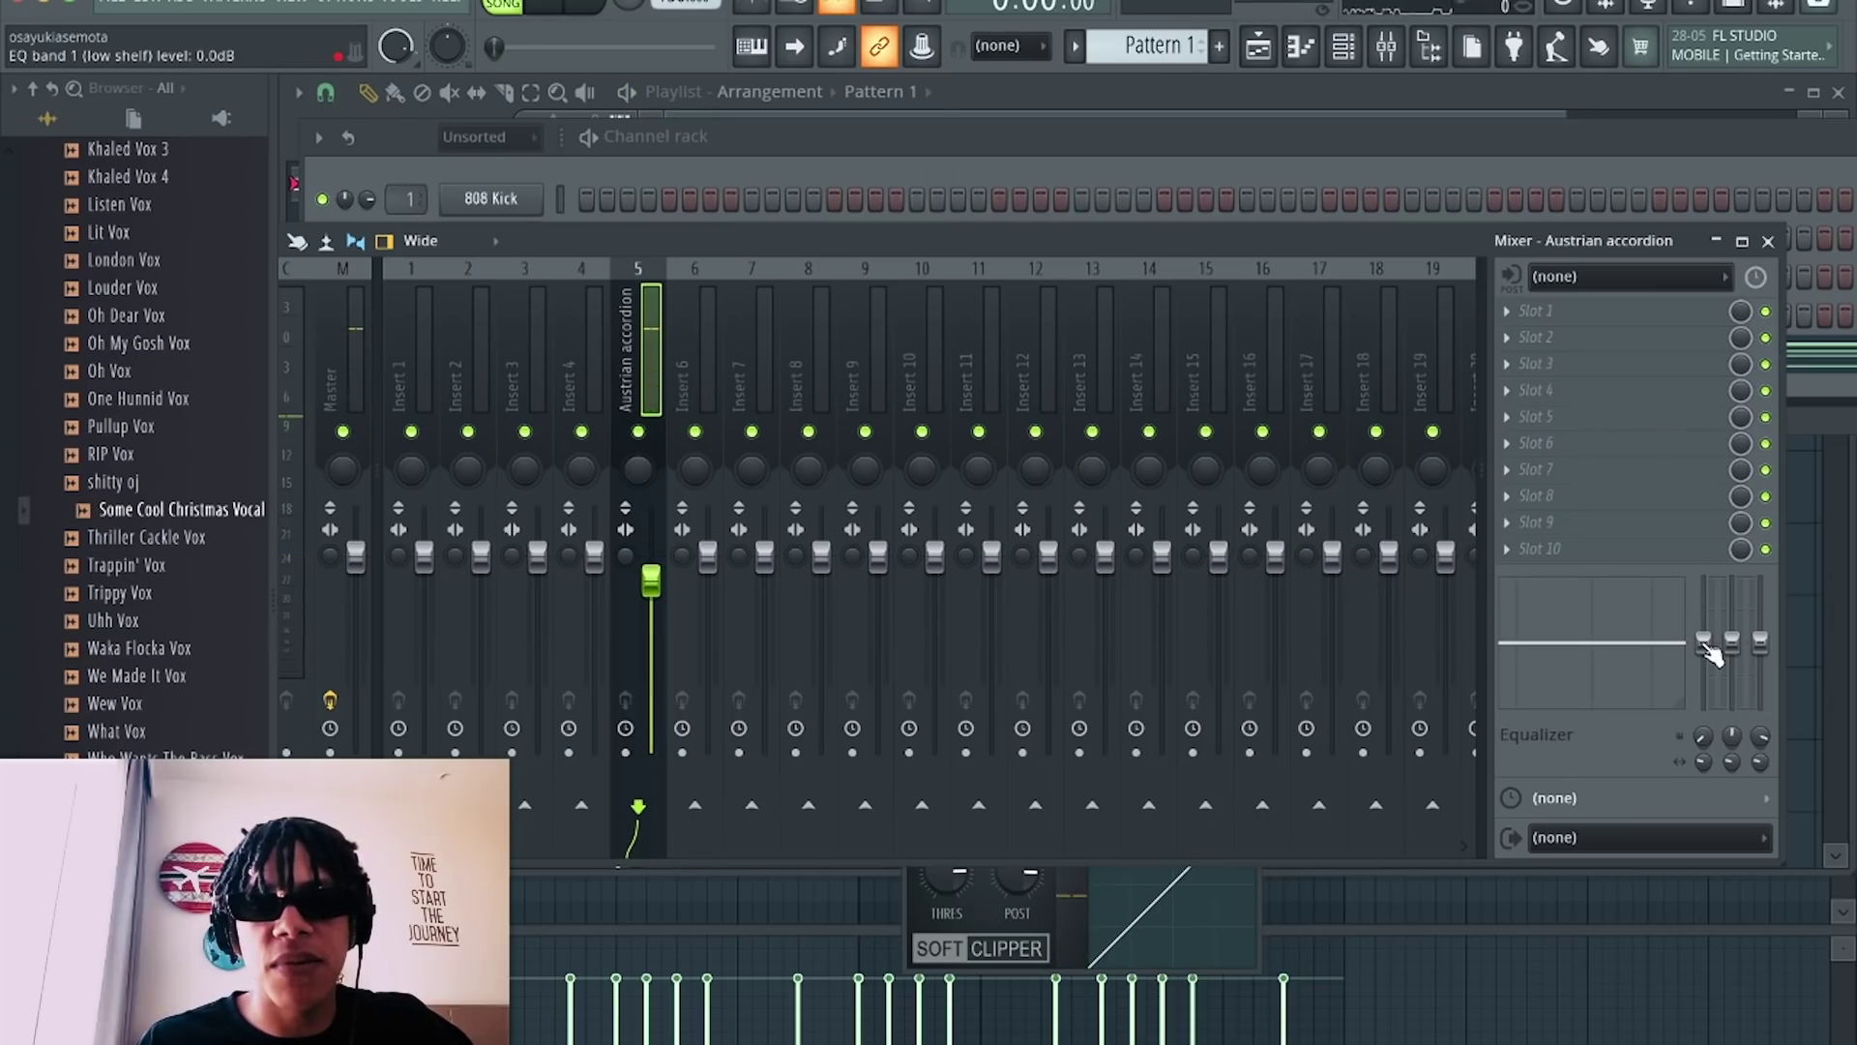
Load Fruity Blood Overdrive into slot 3 of the accordion track and set its Pre Amp to about 0.46.
left_click(1538, 363)
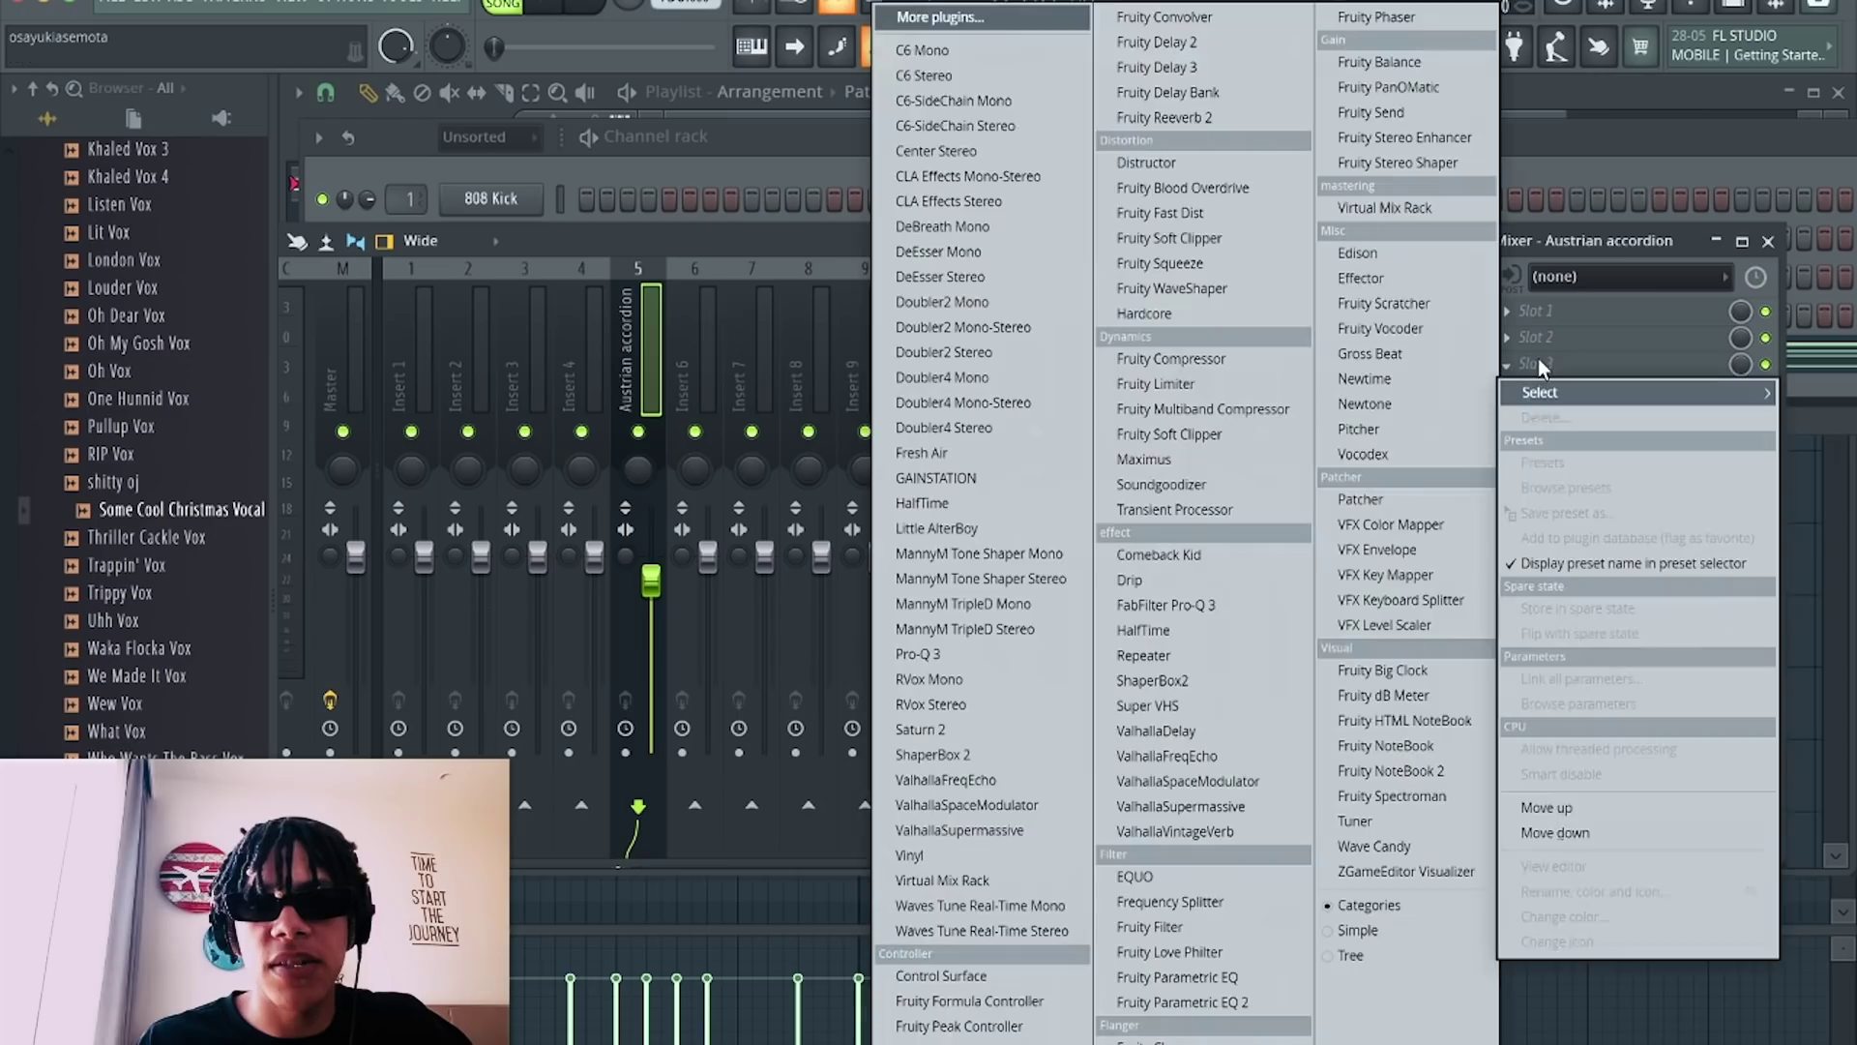
left_click(1142, 187)
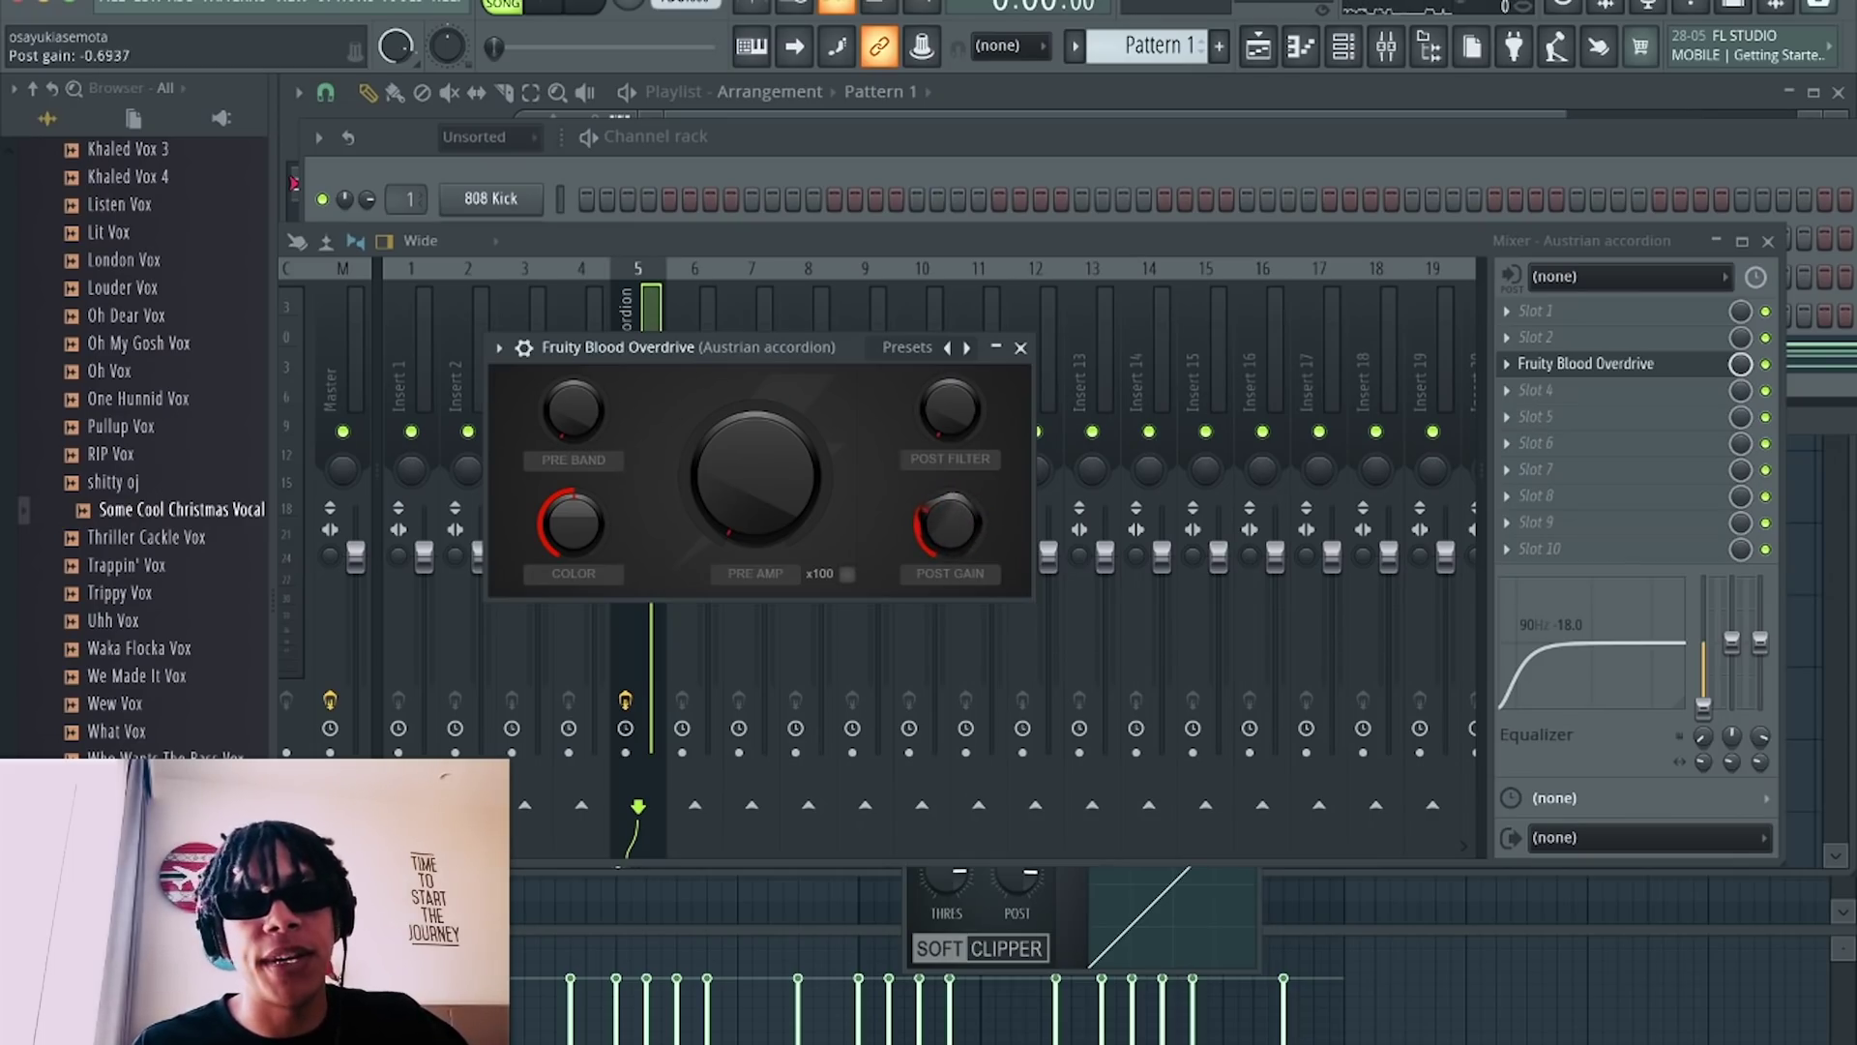
mouse_move(788, 496)
left_mouse_down()
mouse_move(788, 430)
mouse_move(788, 512)
left_mouse_up()
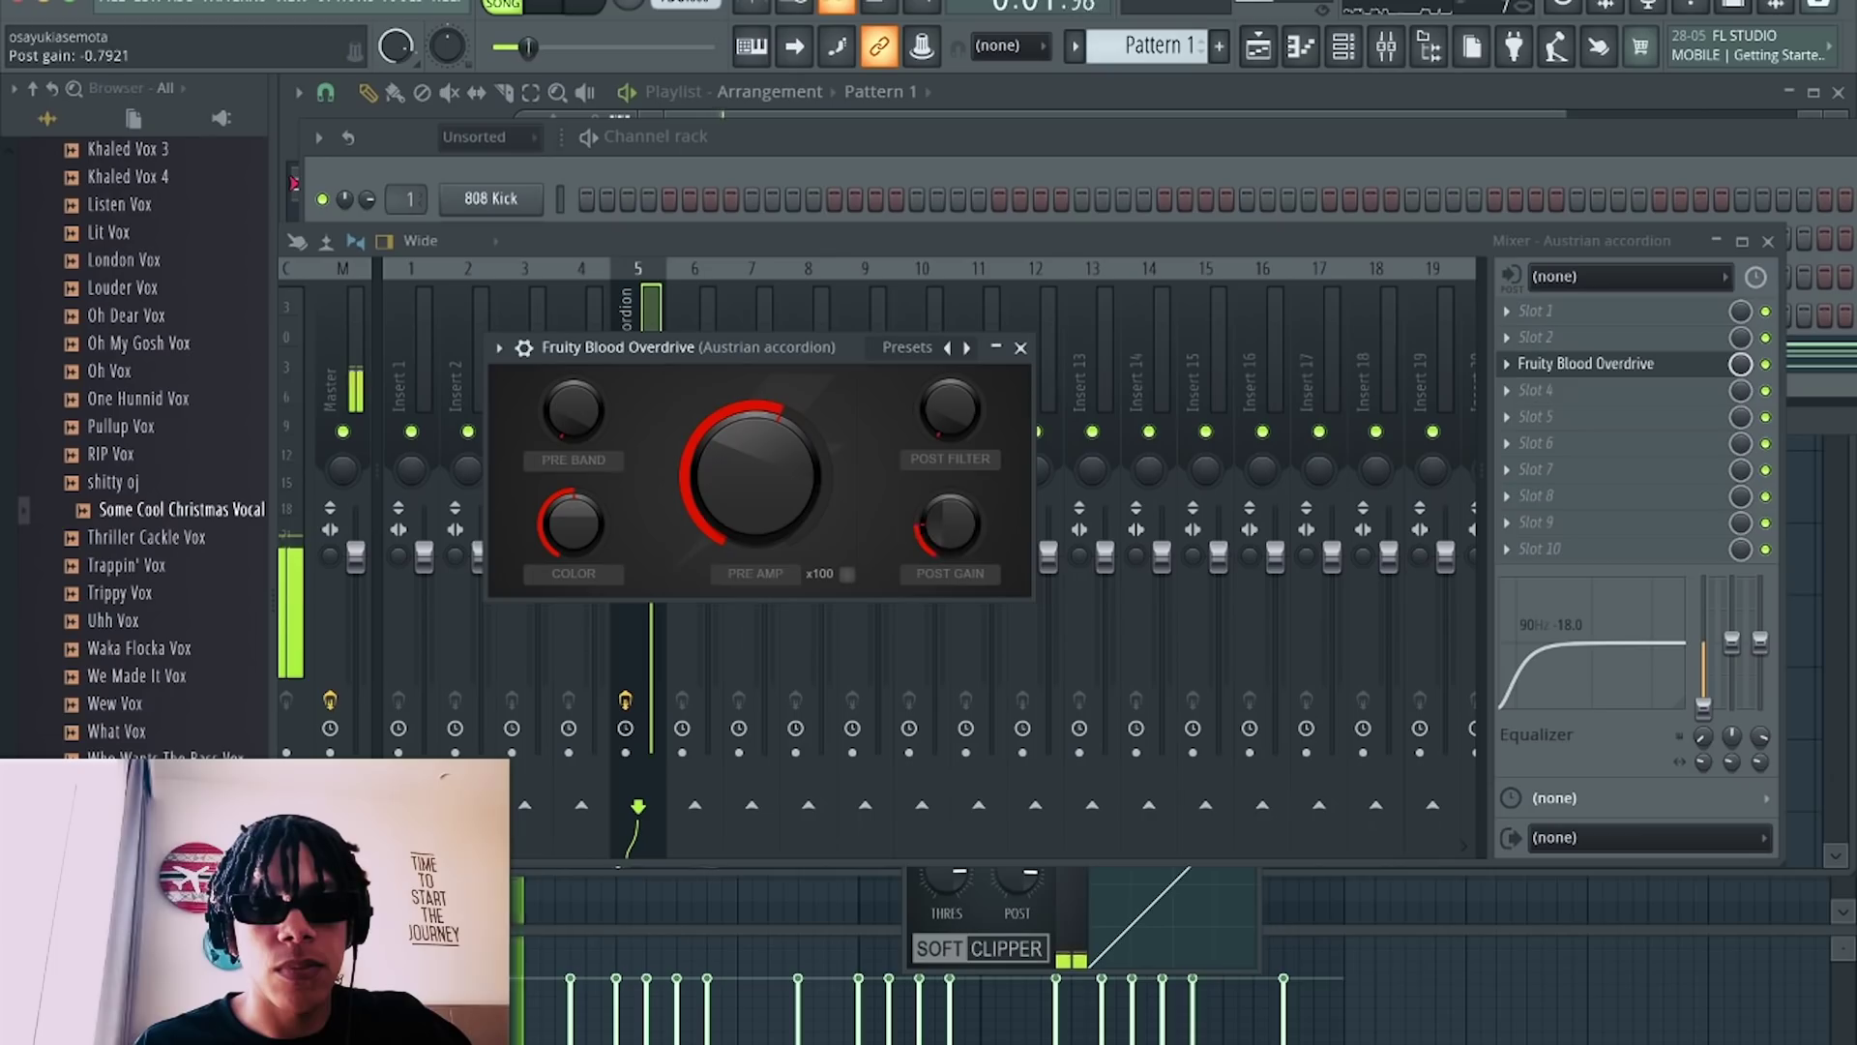
left_click_drag(778, 496, 778, 524)
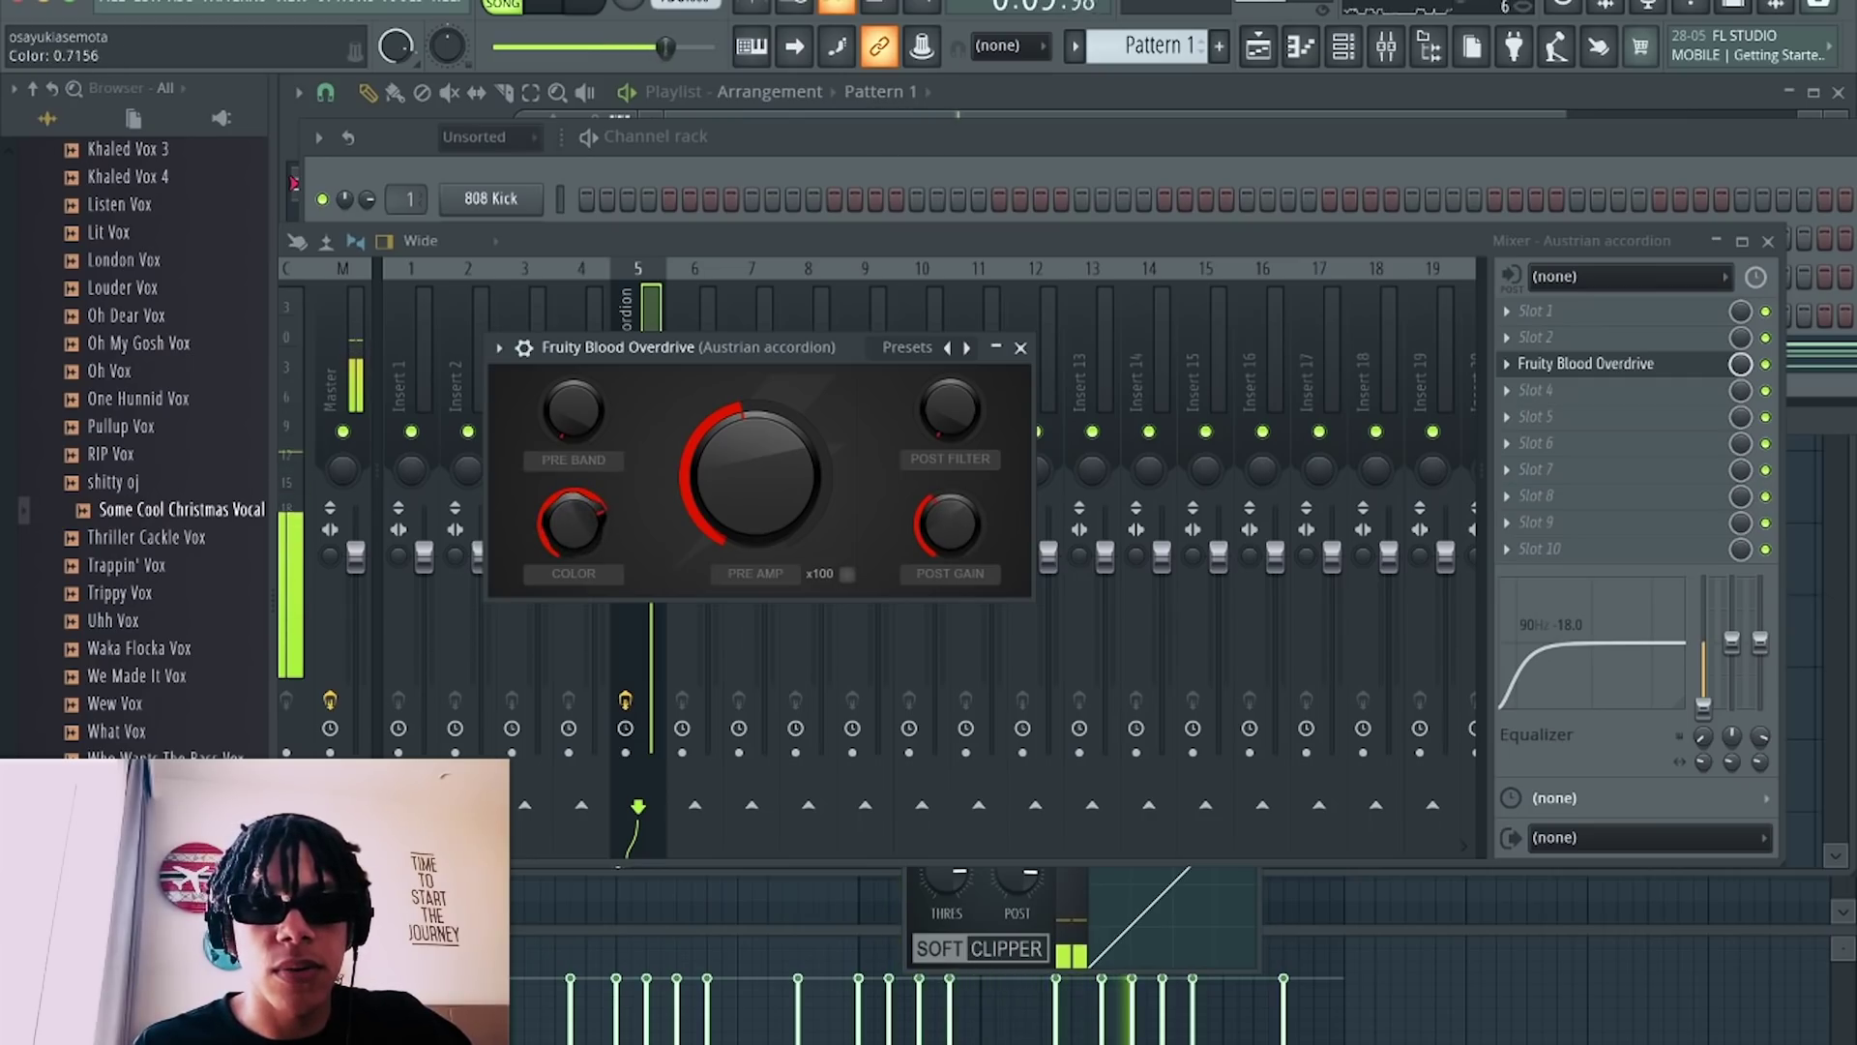
Set the overdrive's Color to about 0.72, reduce its Pre Amp and set Post Gain to about -0.49, closing the plugin.
left_click_drag(573, 524, 574, 526)
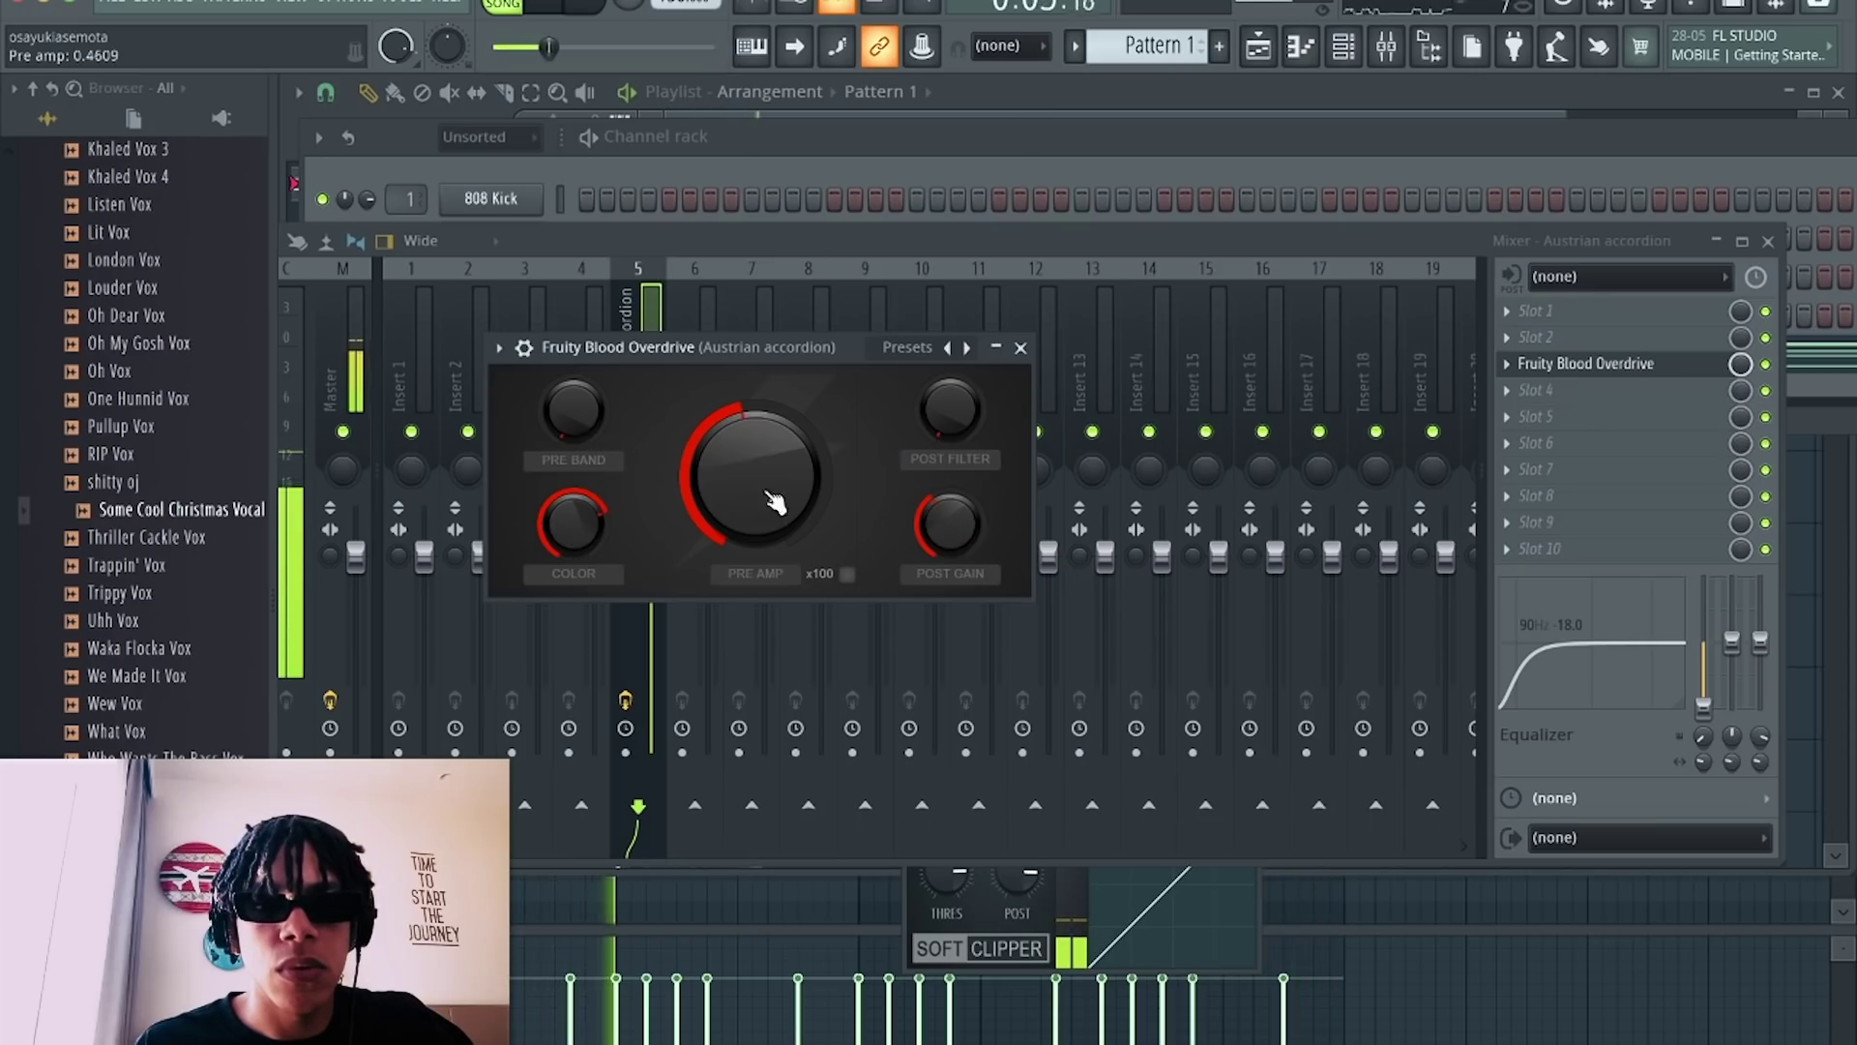
left_click_drag(758, 448, 759, 474)
left_click_drag(949, 523, 949, 549)
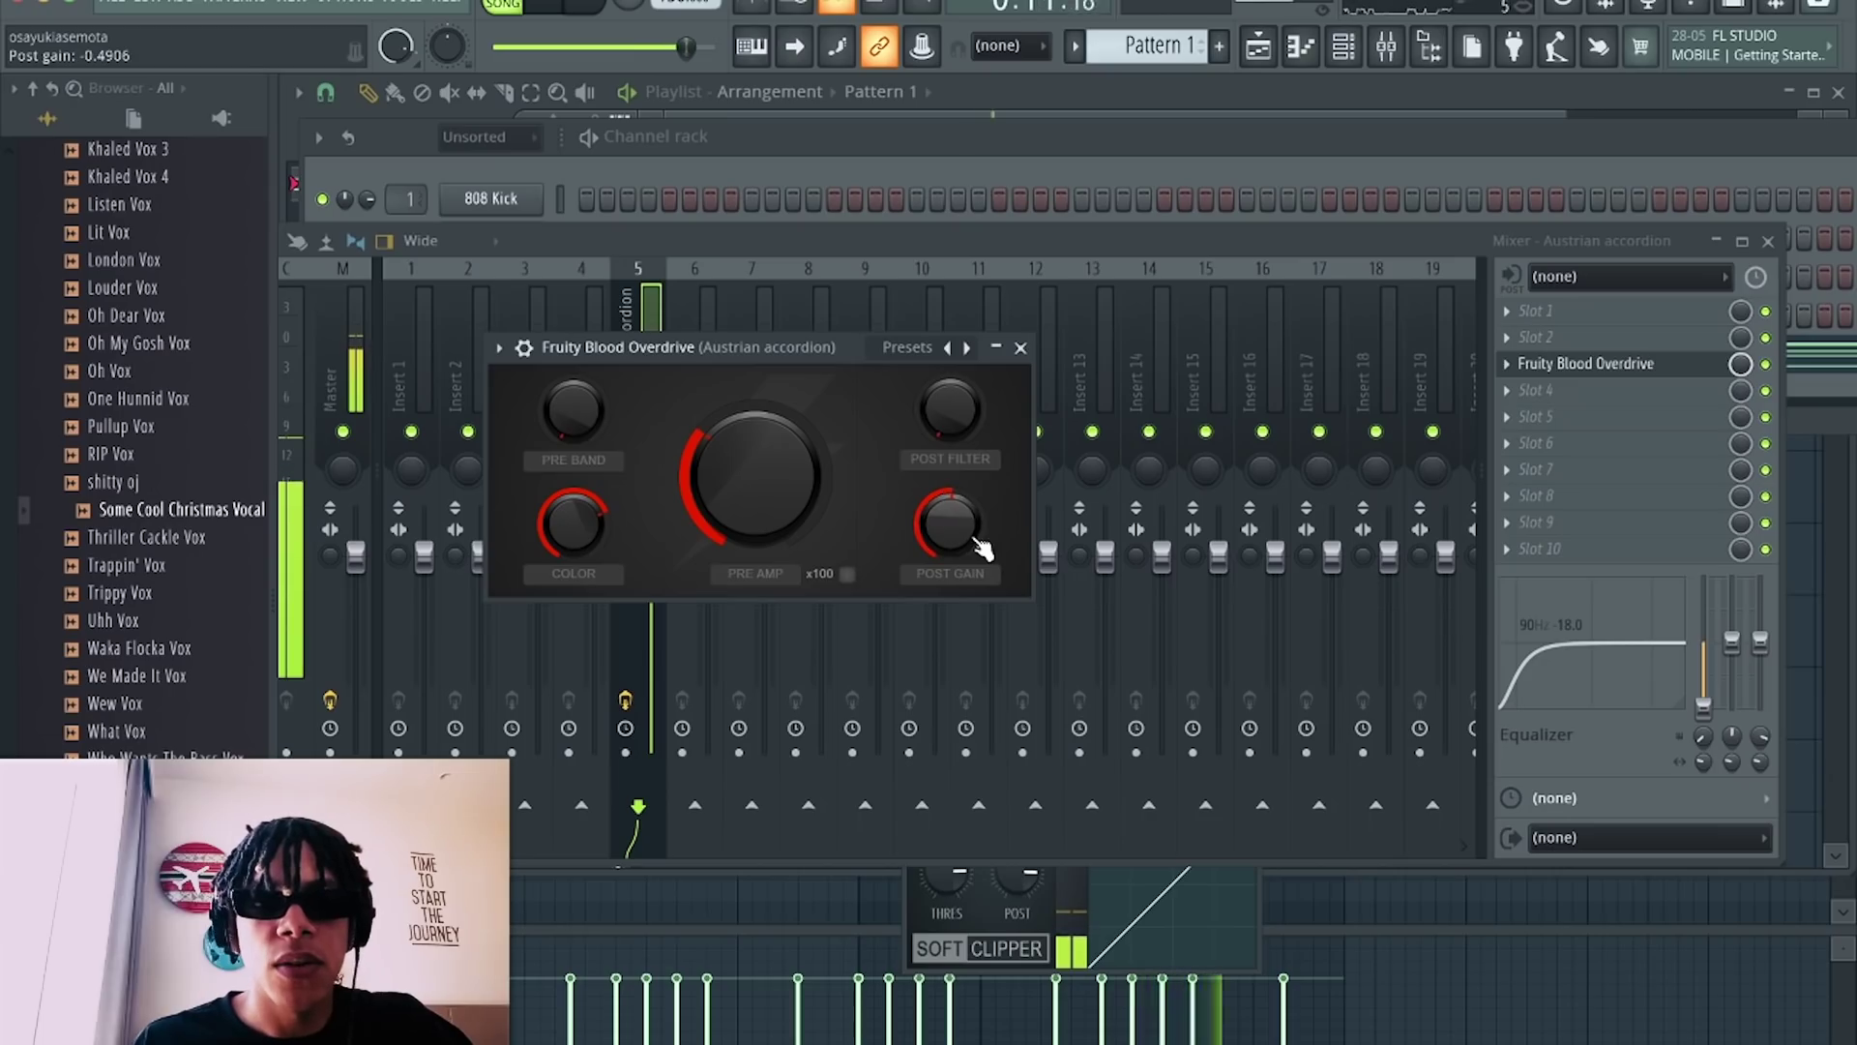
key("space")
left_click(1020, 347)
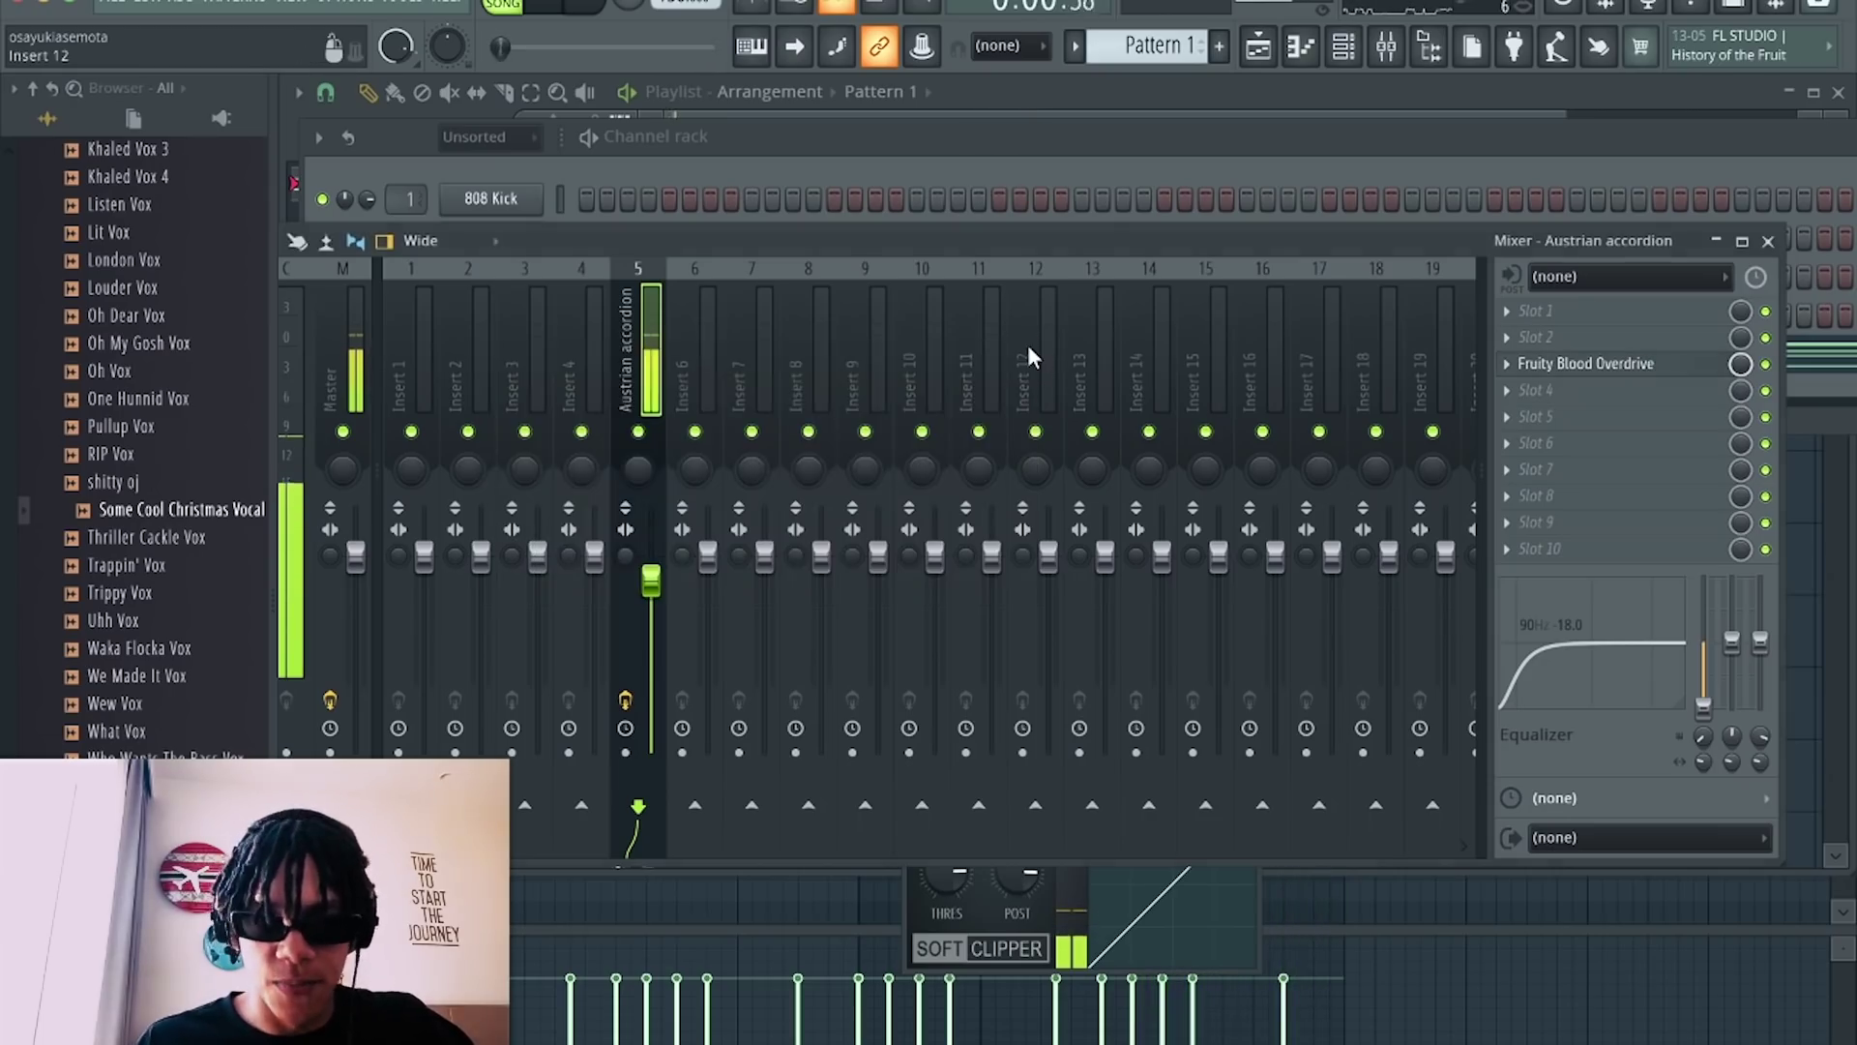
Load the Vinyl plugin into slot 5 of the accordion track and set its Dust to 0%.
left_click(1572, 428)
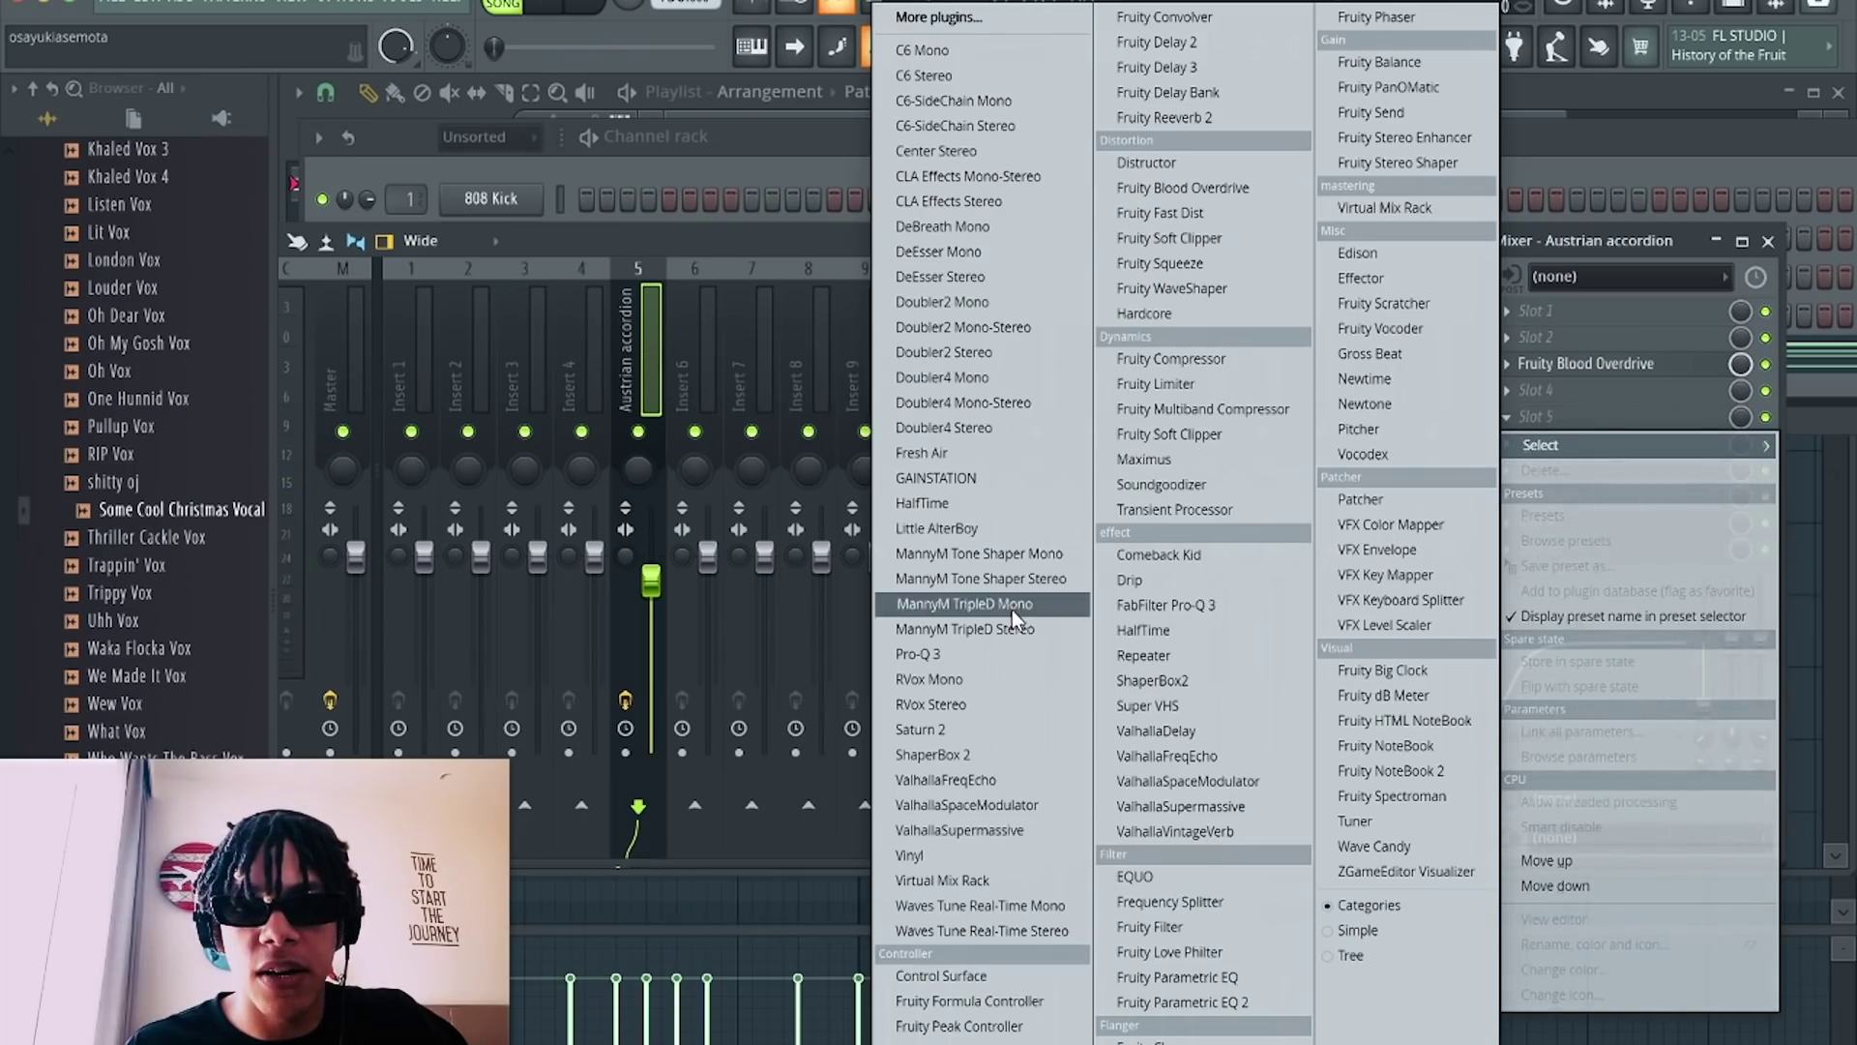
left_click(943, 857)
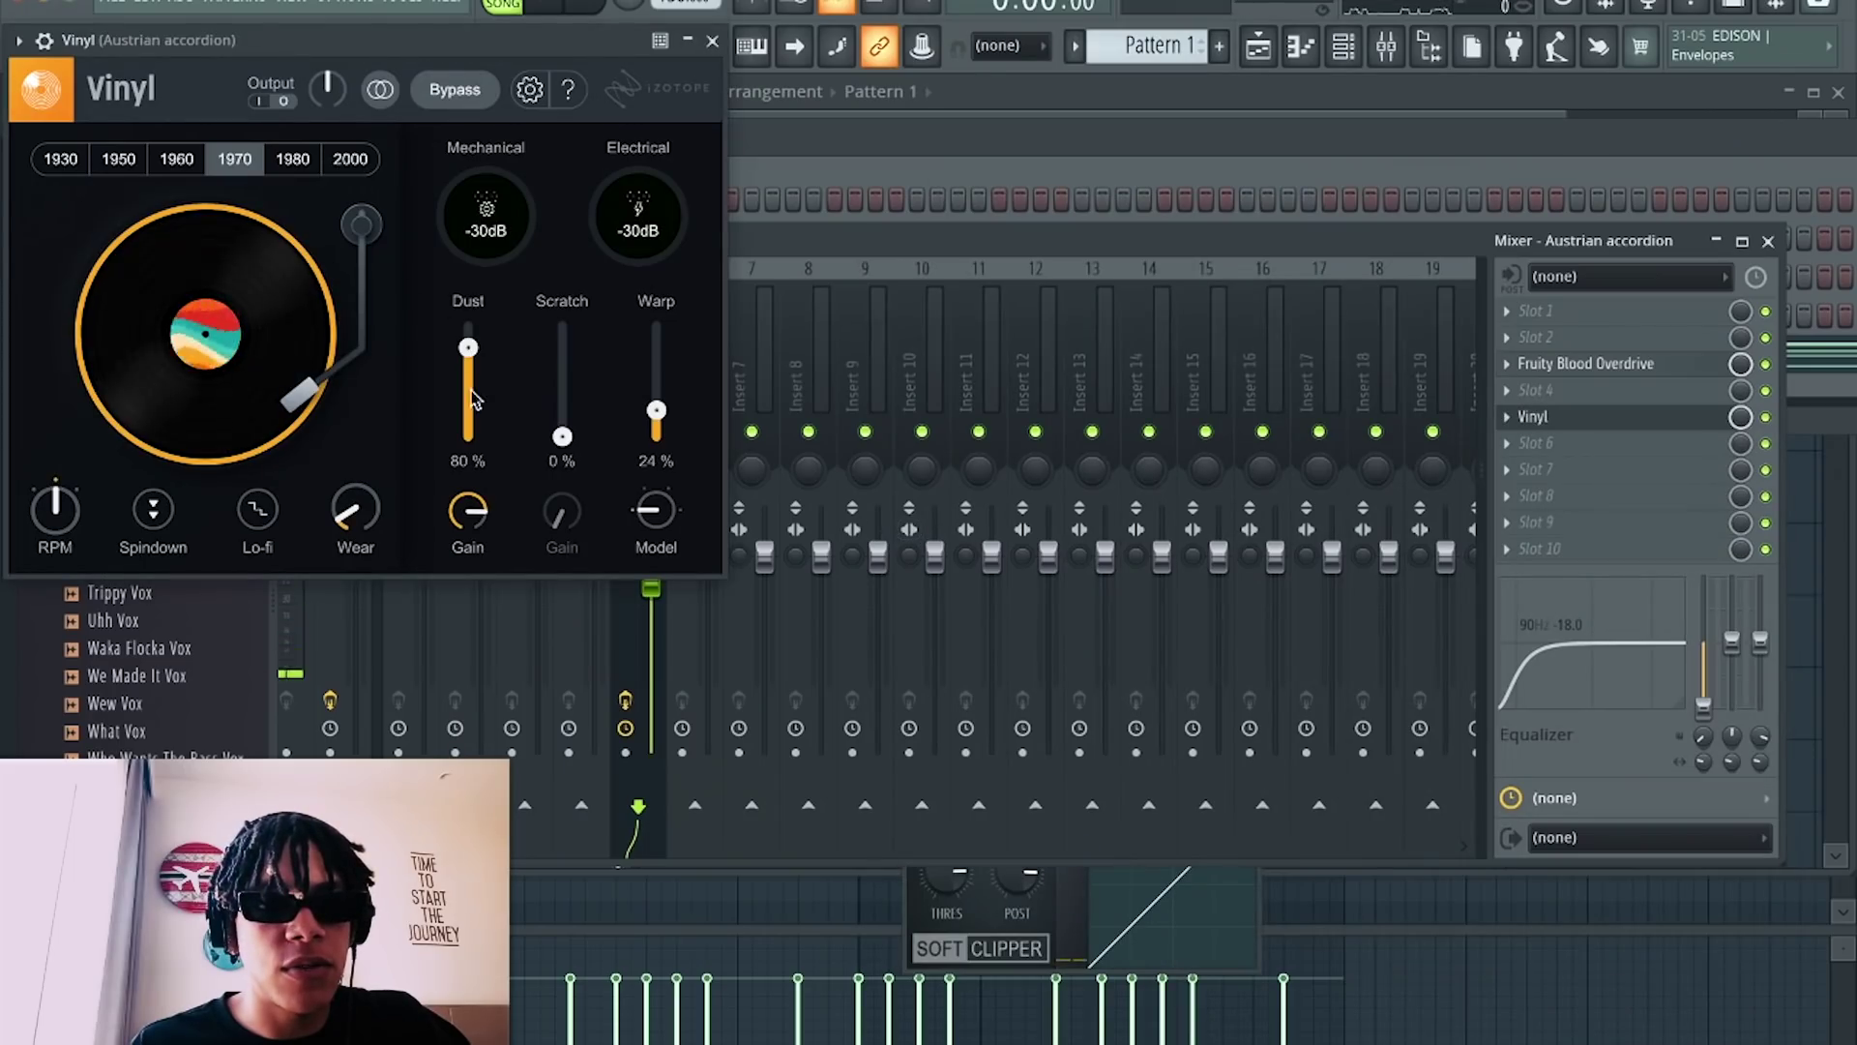
left_click_drag(475, 418, 462, 538)
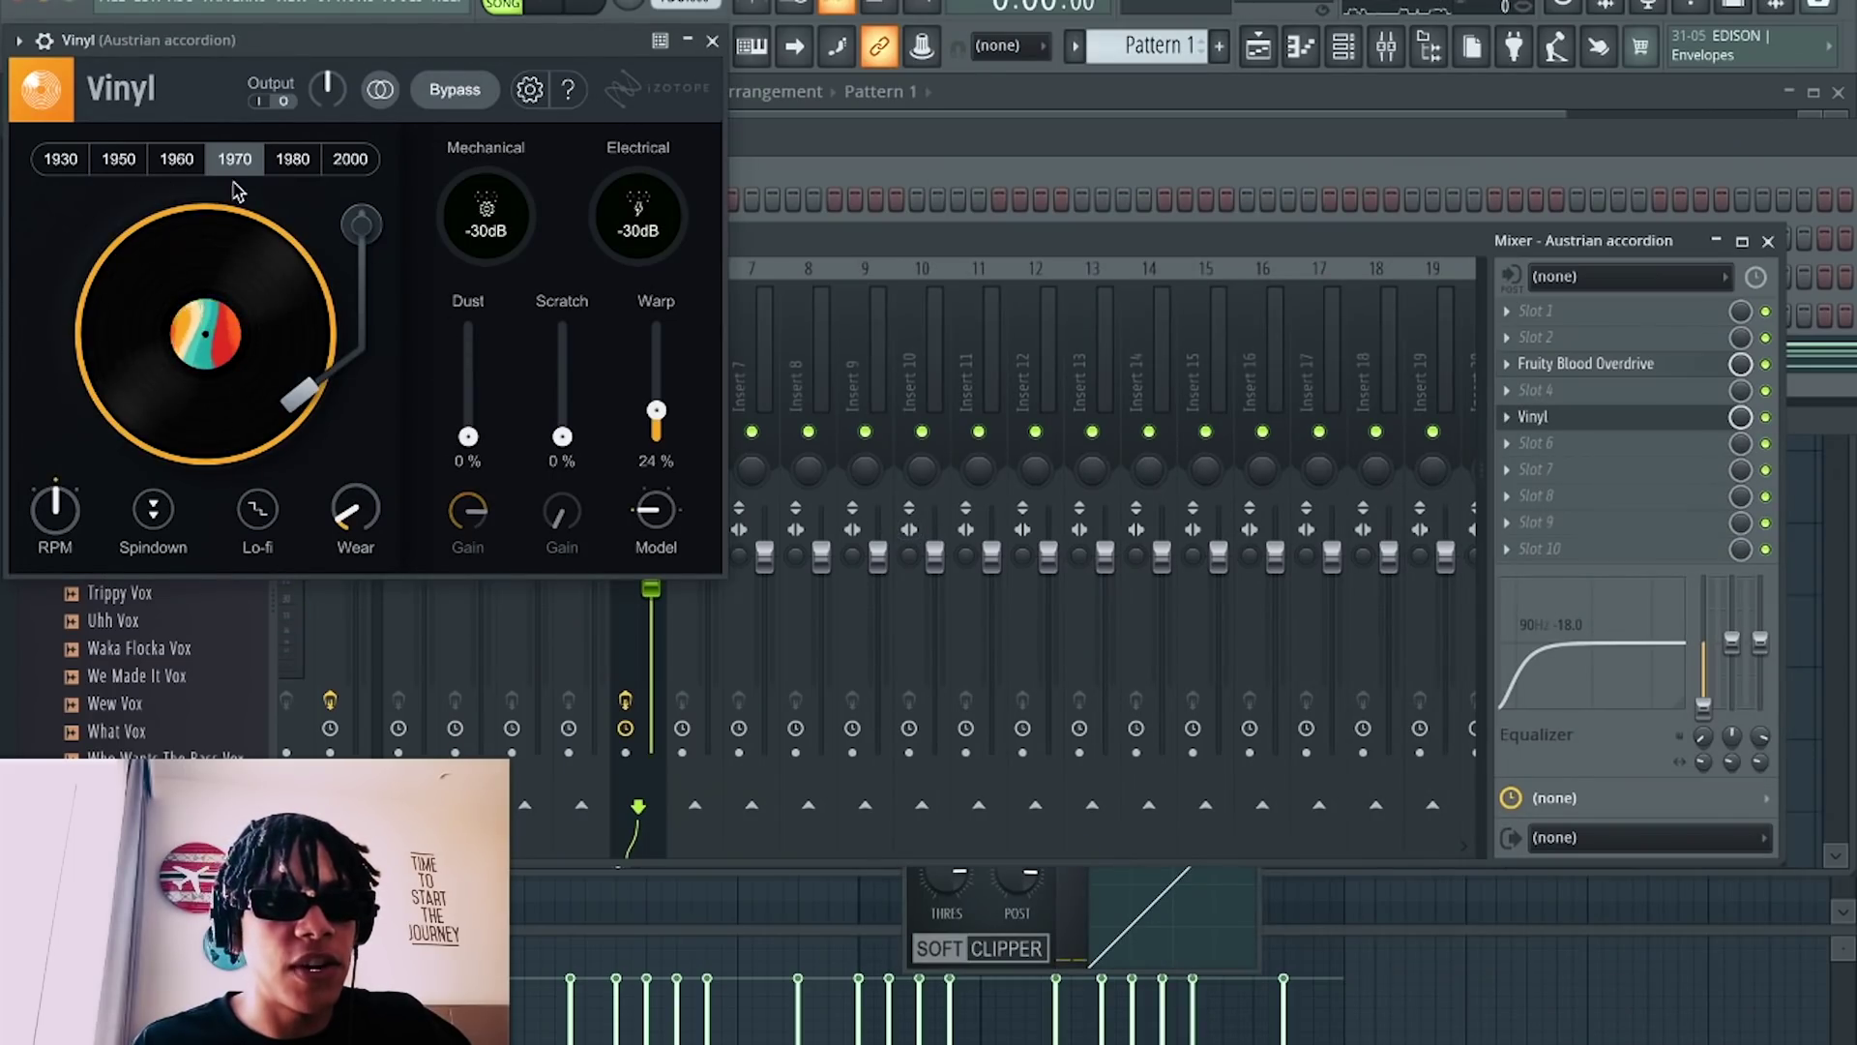
Audition Vinyl's decade settings from 1930 onward during playback and choose 2000.
left_click(66, 162)
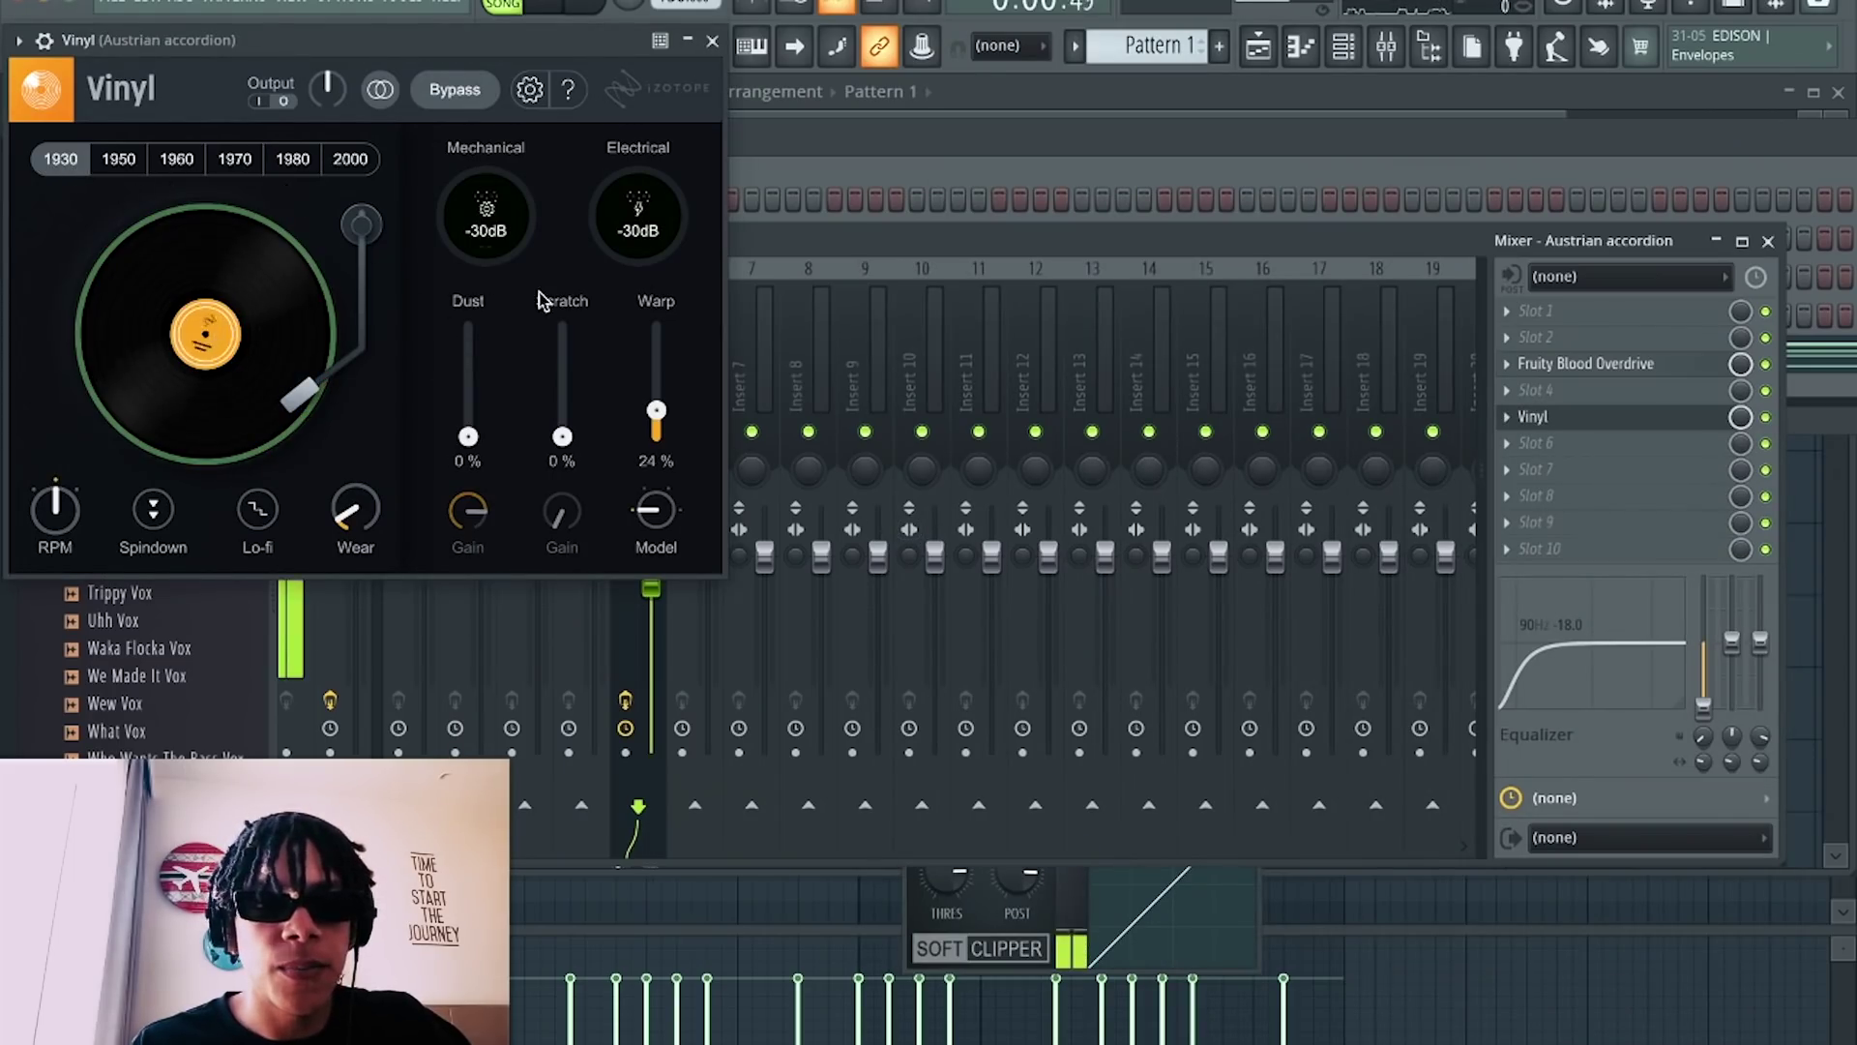
left_click(178, 161)
left_click(245, 168)
left_click(293, 161)
left_click(350, 160)
Set Vinyl's Warp to about 33% and enable its Lo-fi effect.
left_click_drag(656, 411, 664, 403)
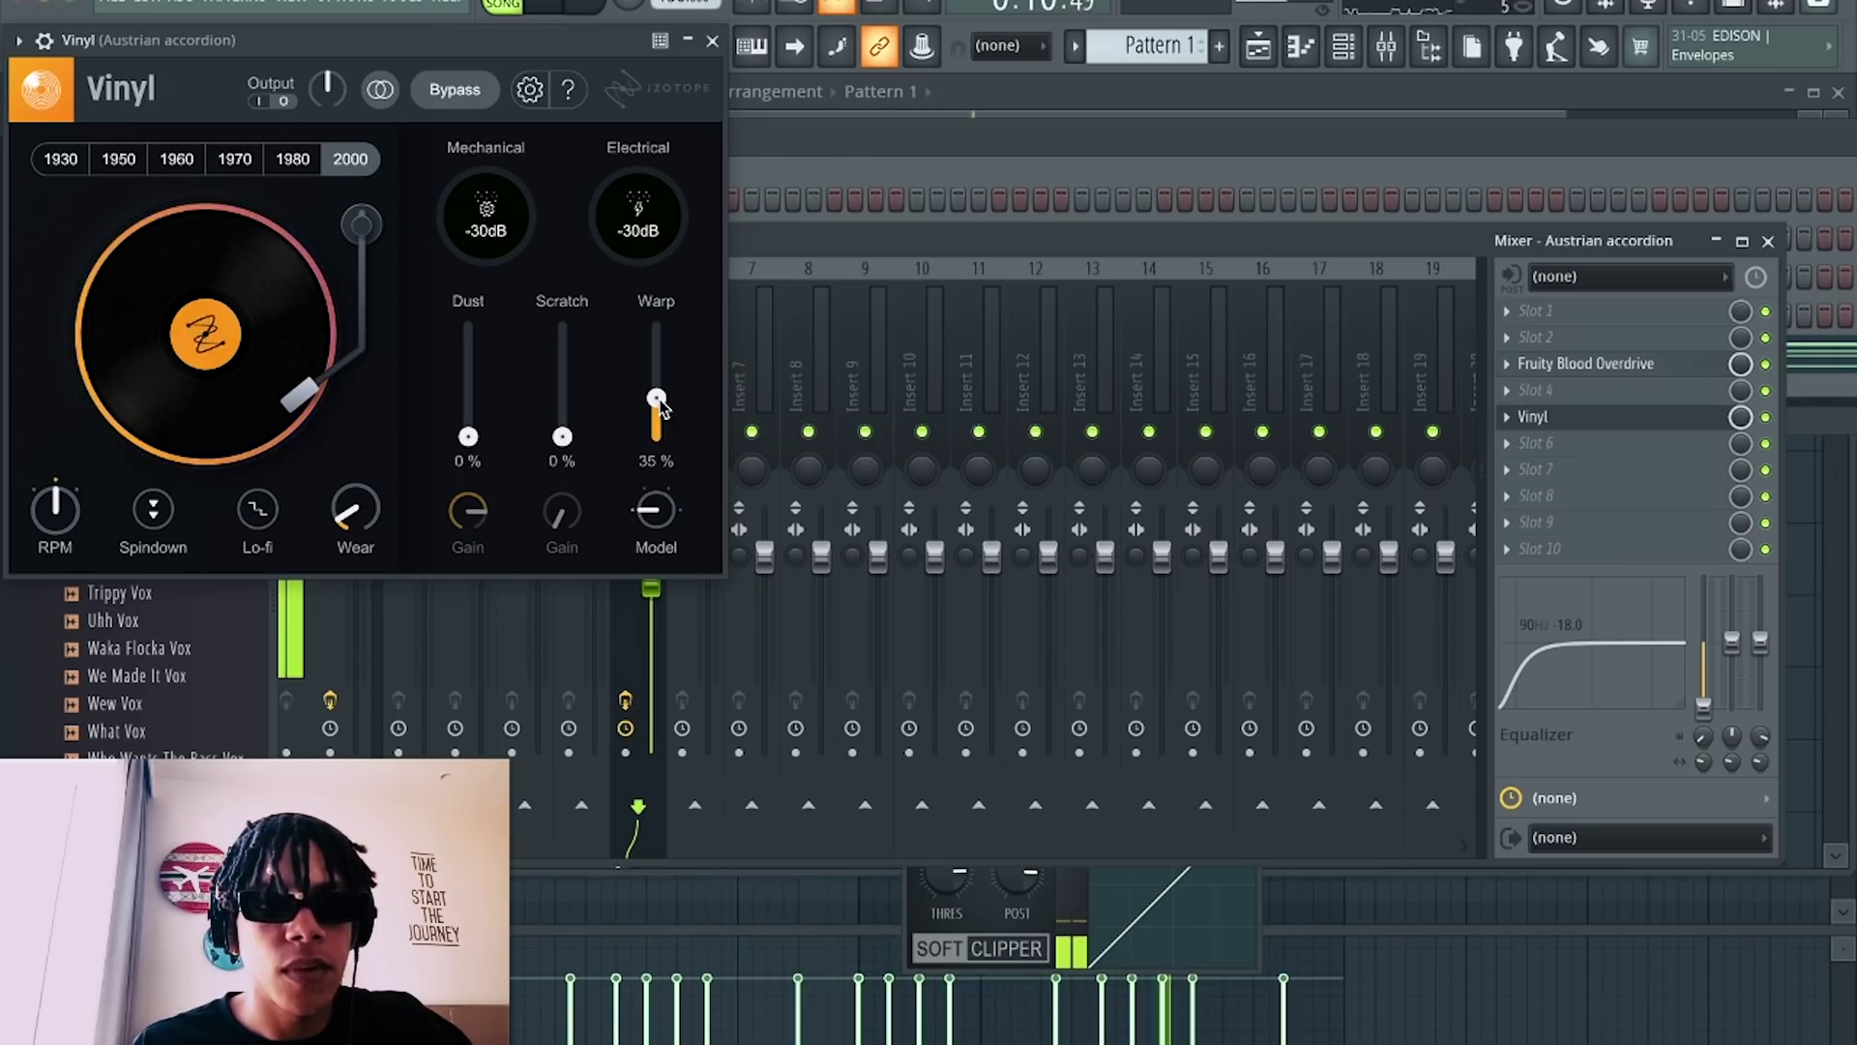
left_click(257, 518)
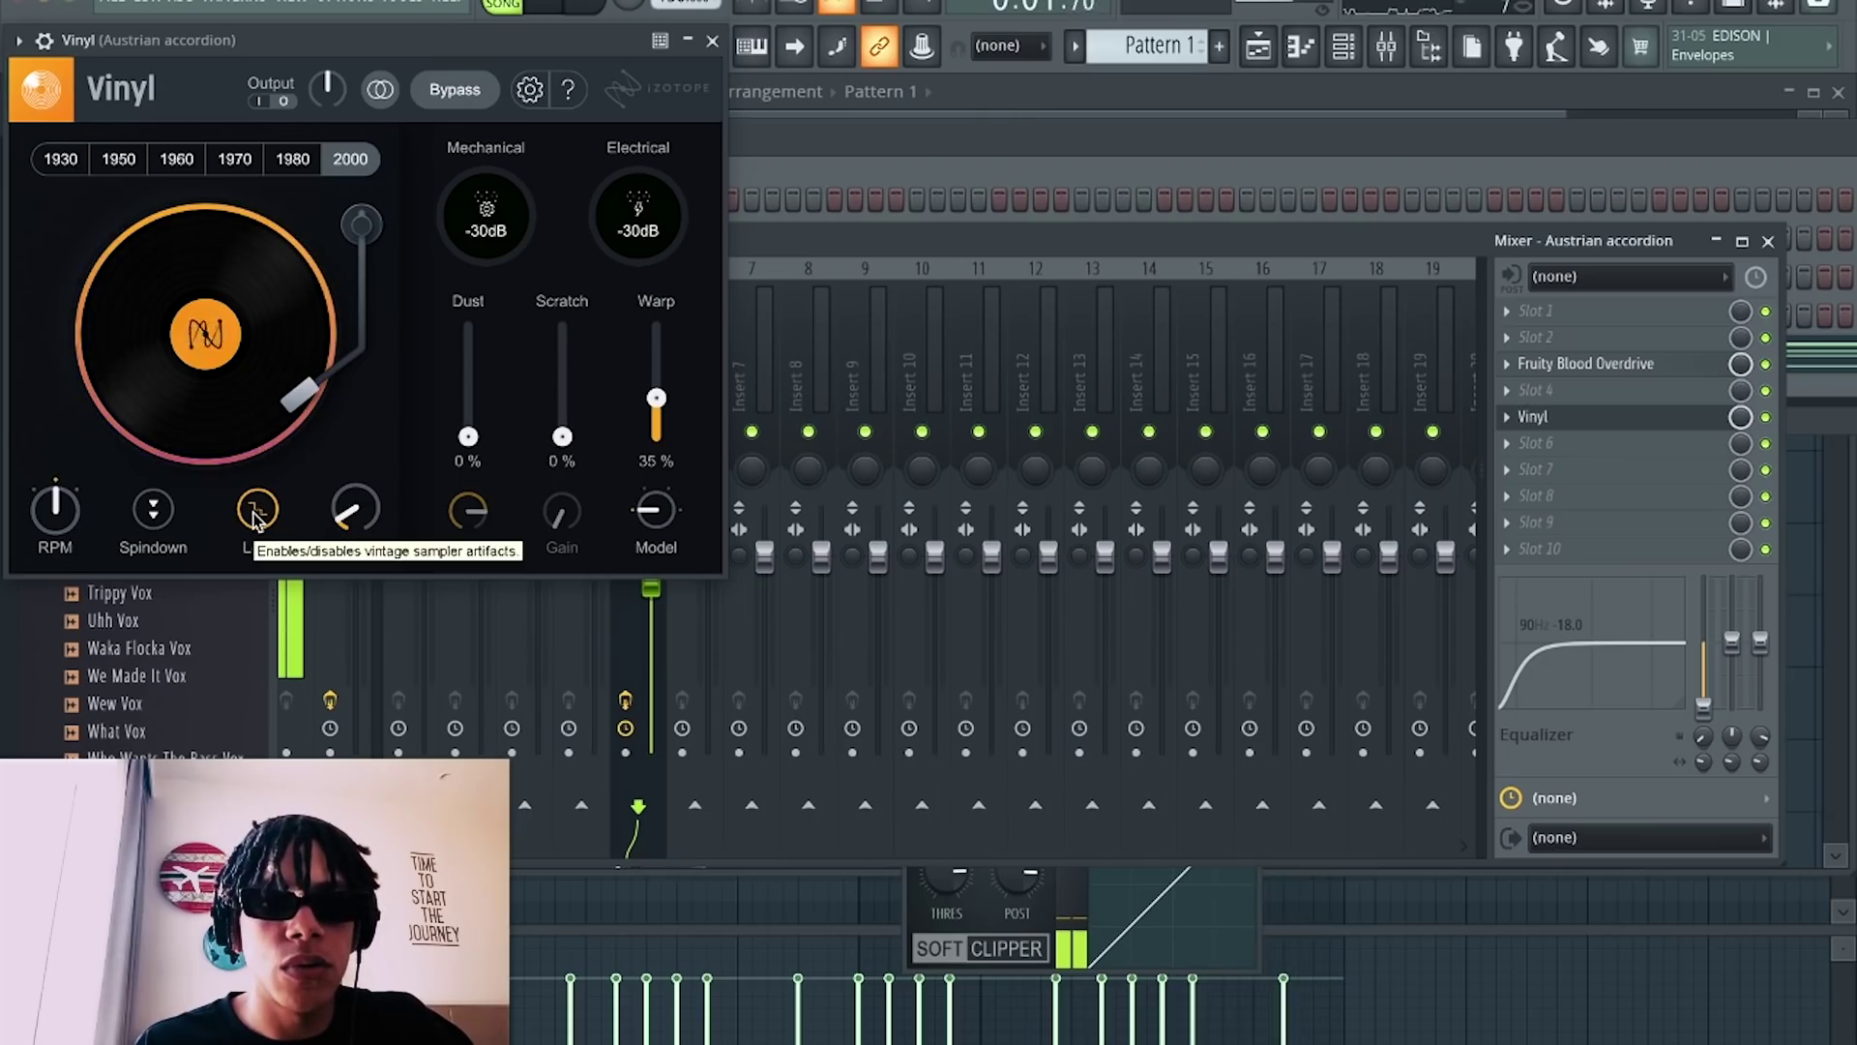
left_click_drag(656, 398, 656, 401)
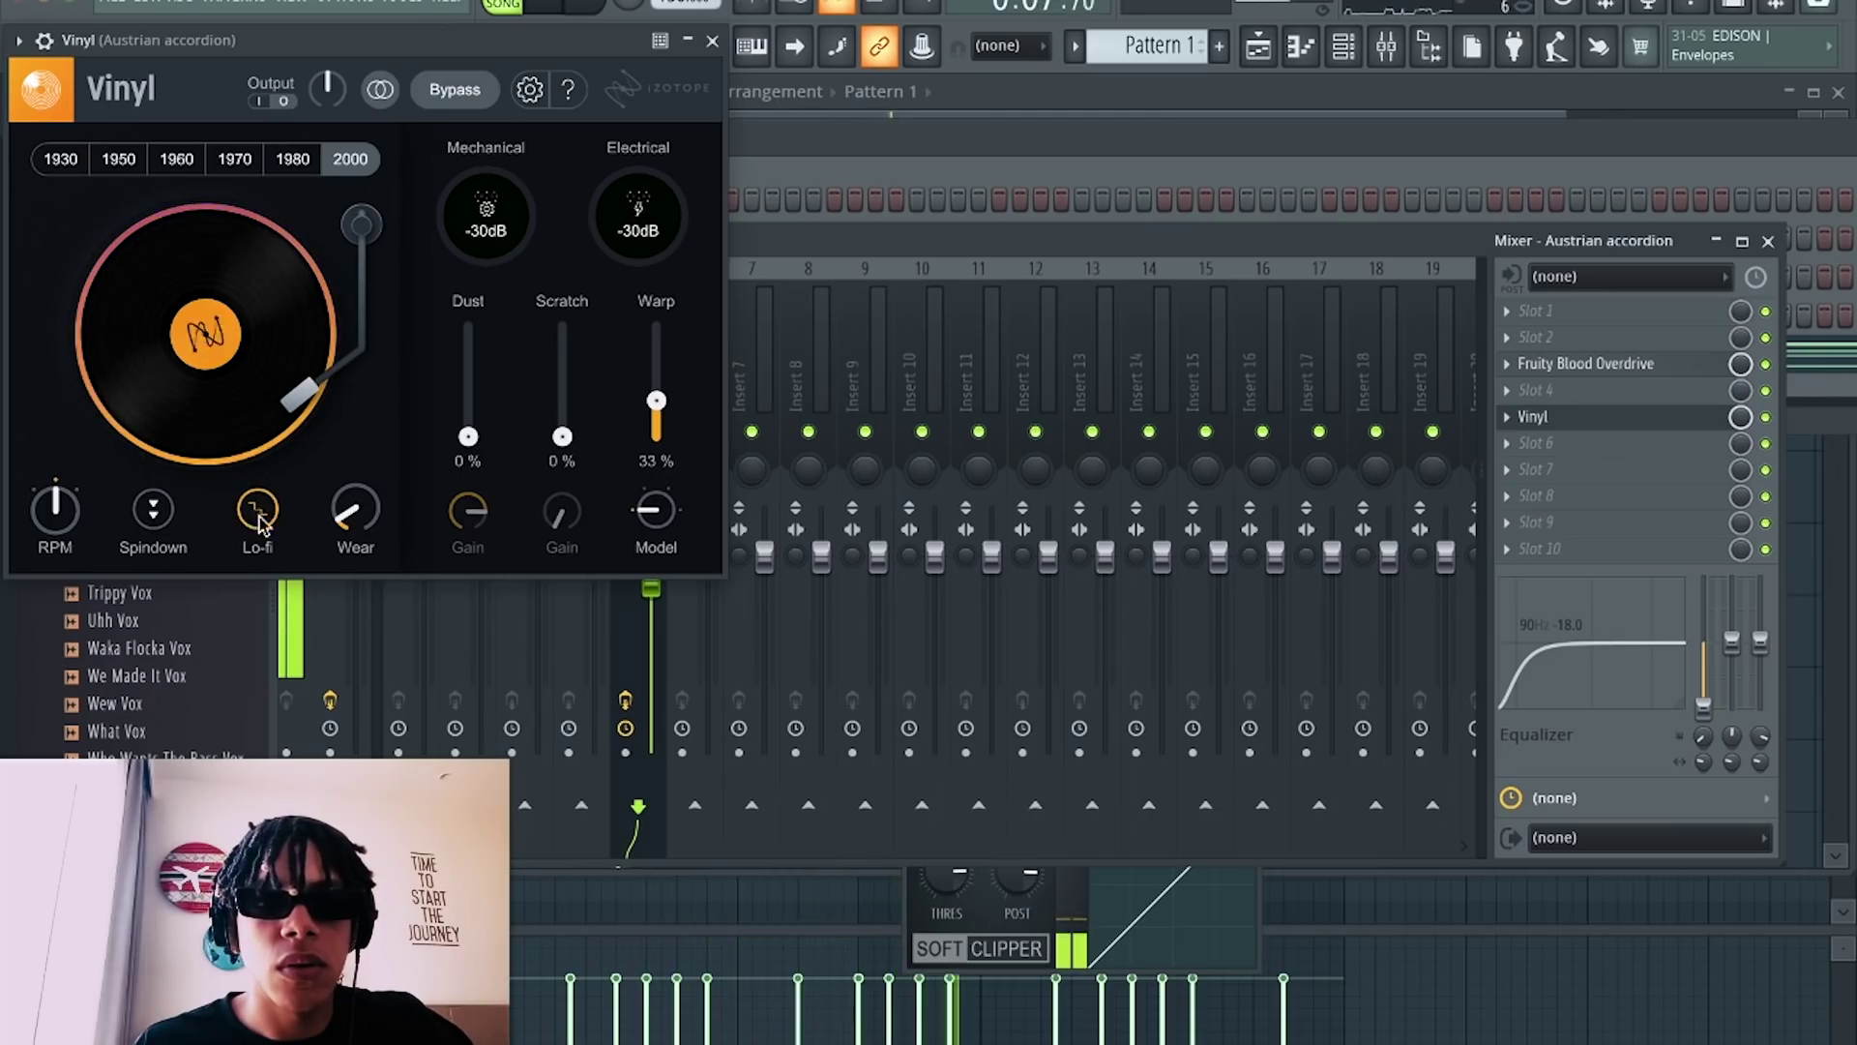
left_click(660, 417)
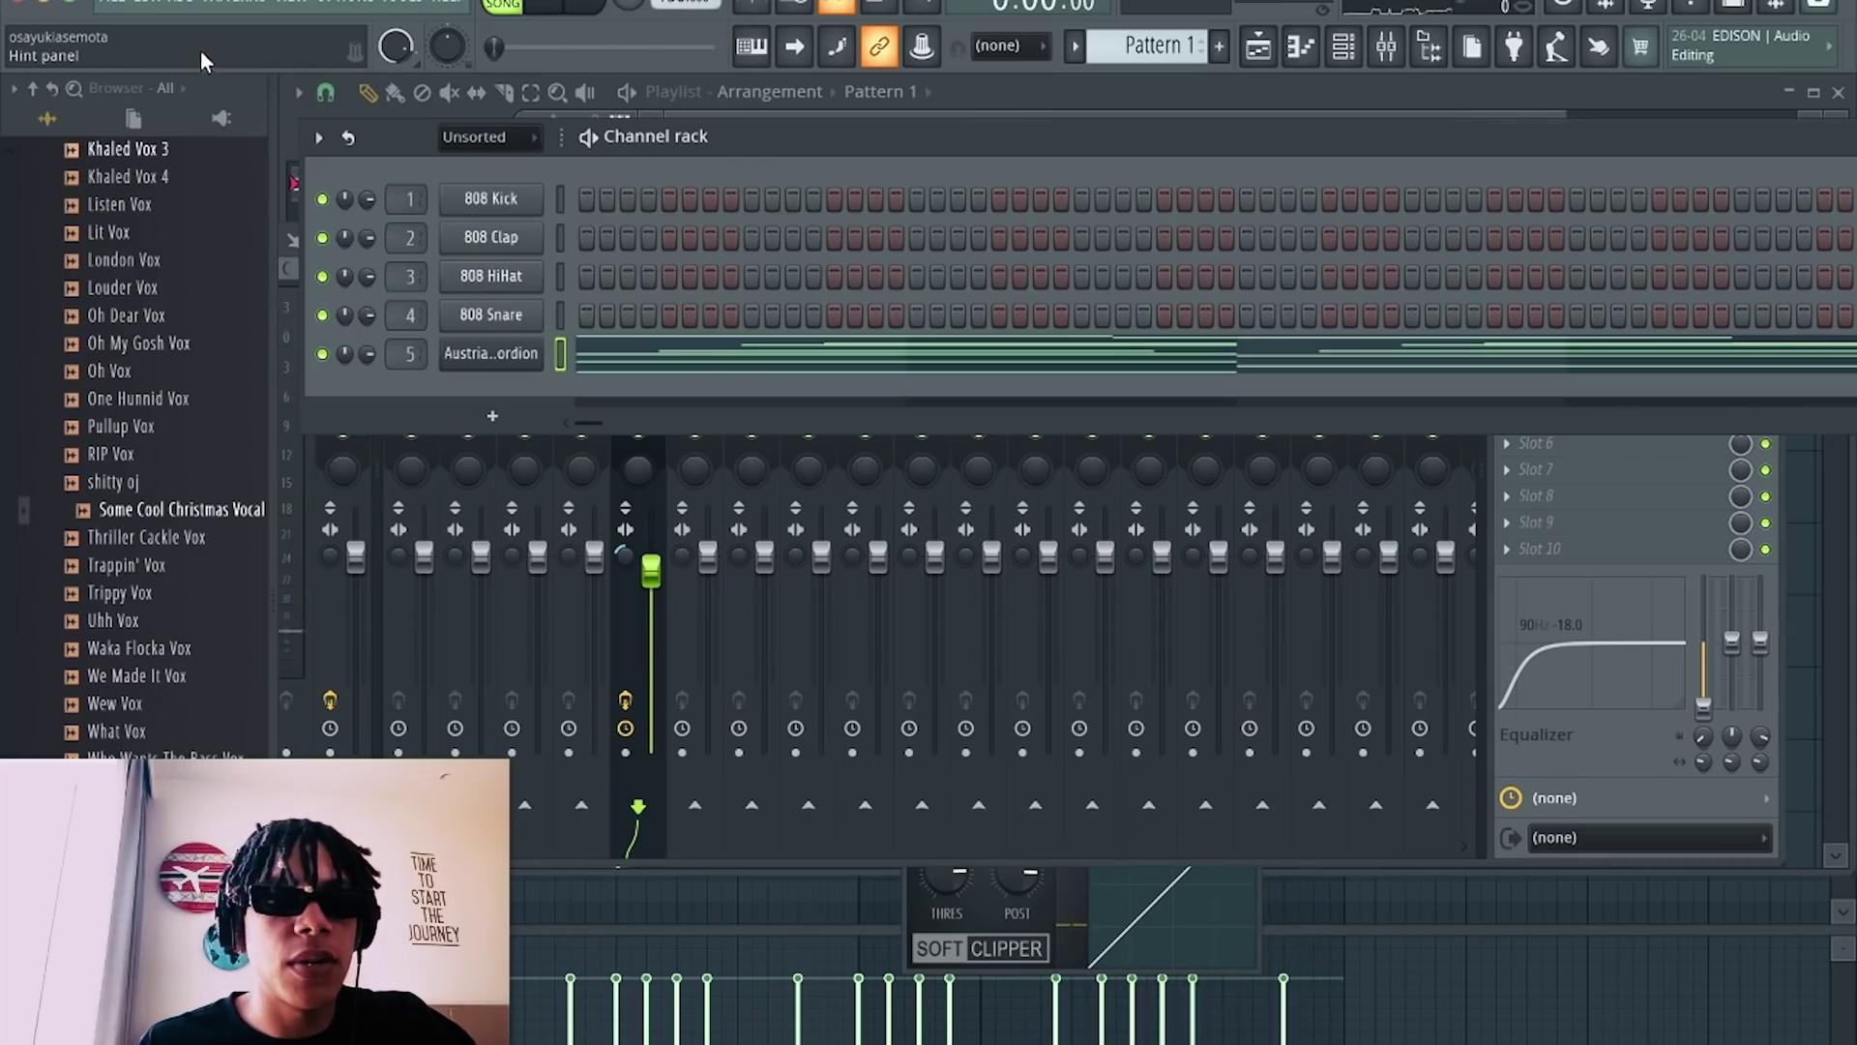
Add a new Sytrus channel and load its plucked Raspy preset.
left_click(194, 8)
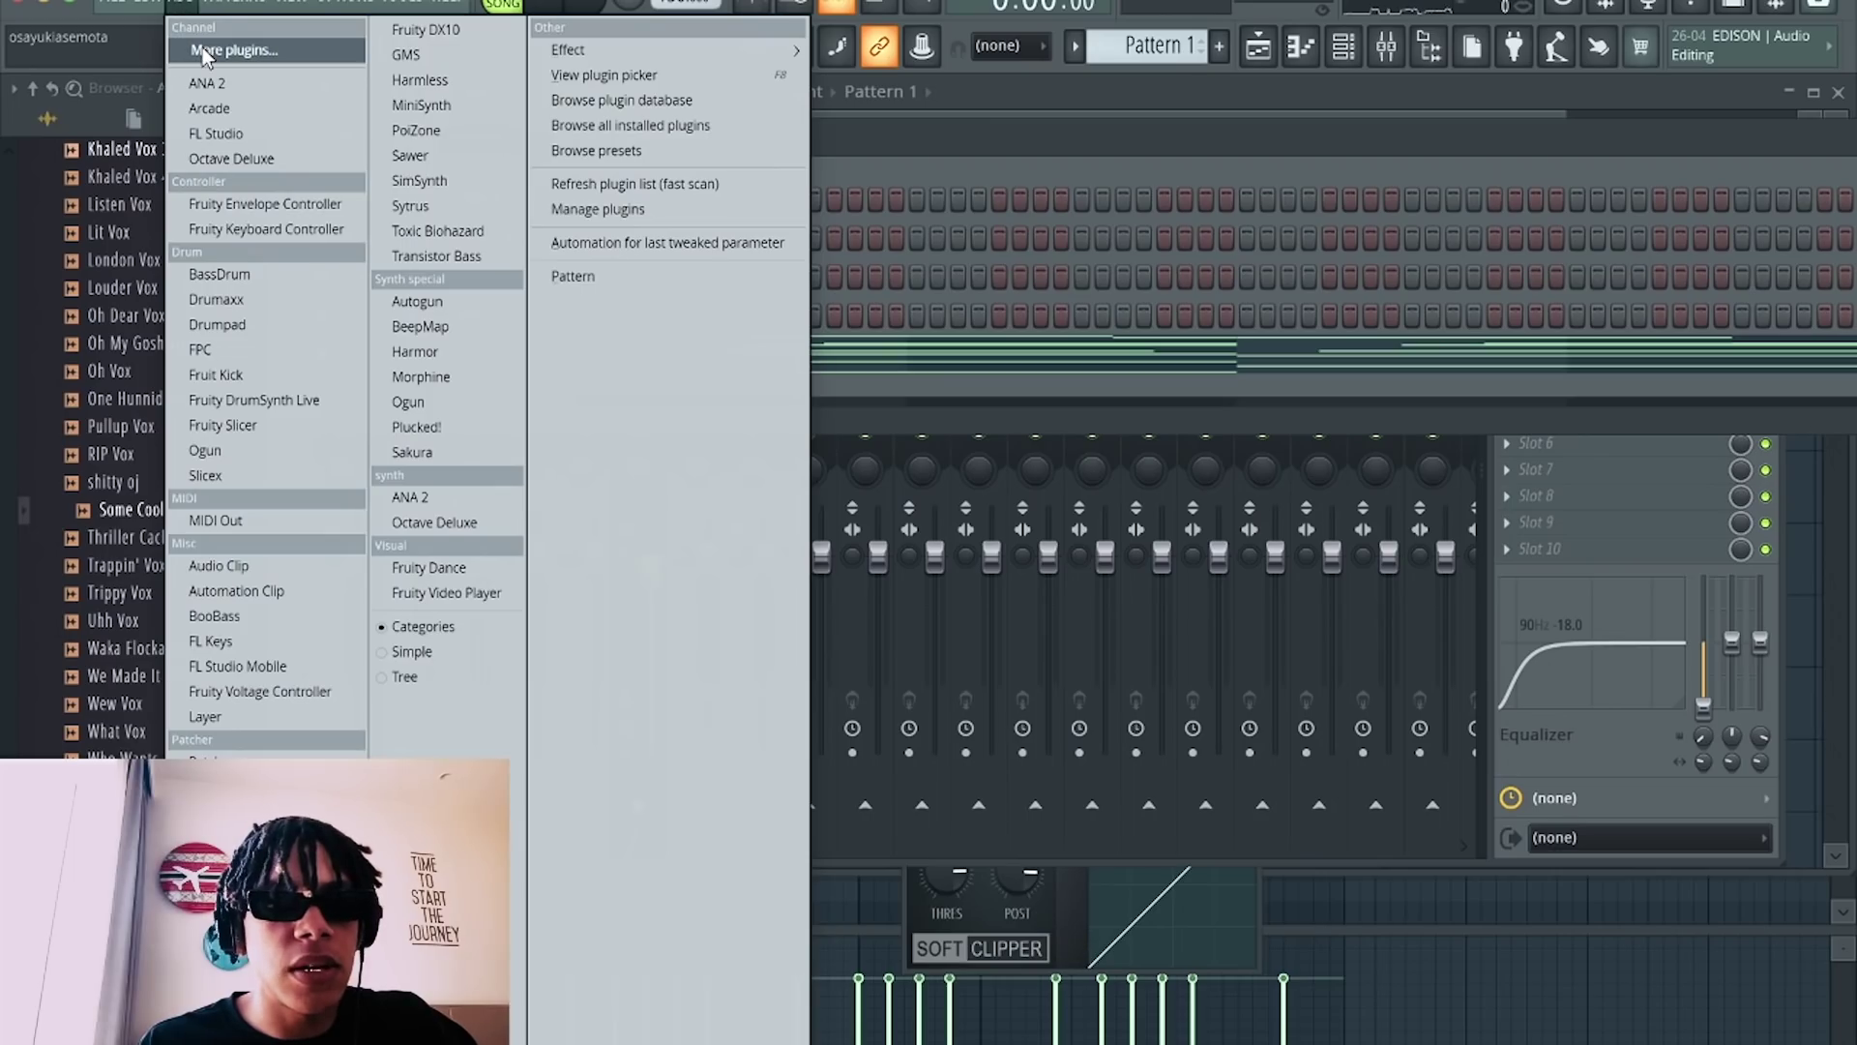
left_click(426, 205)
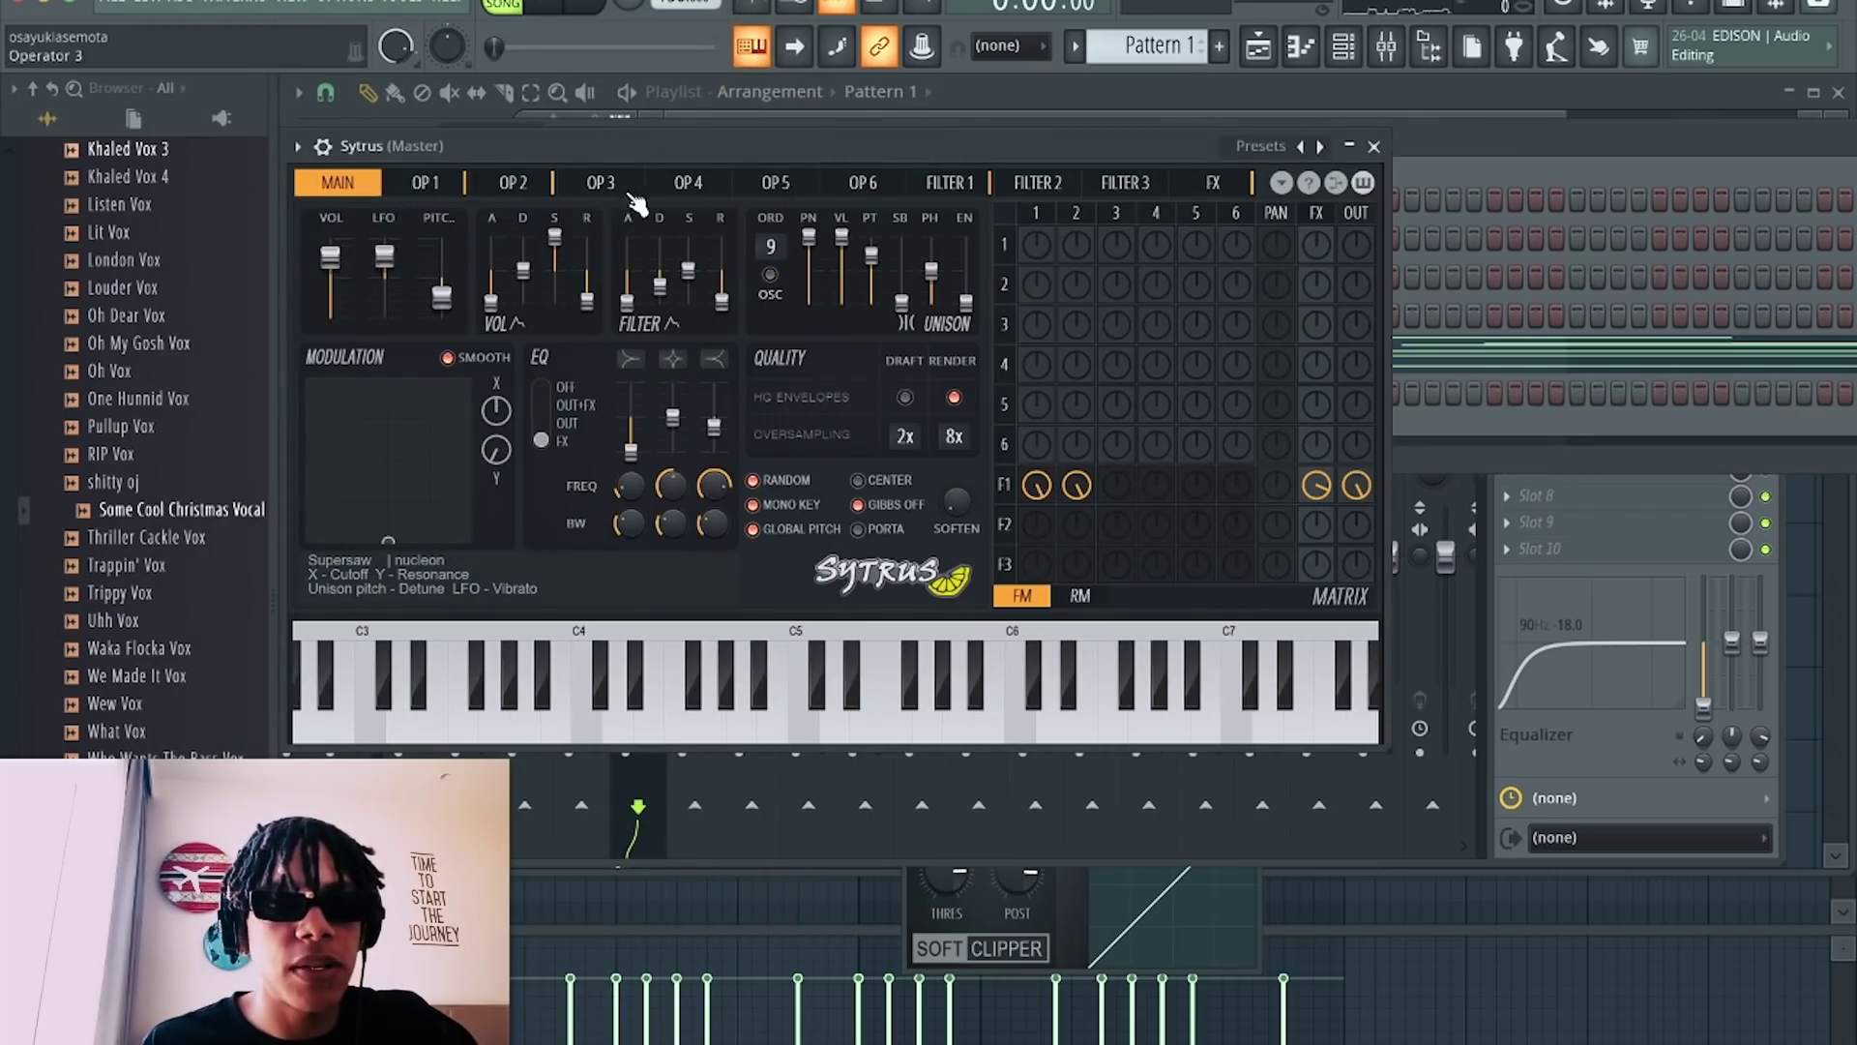
left_click(1261, 148)
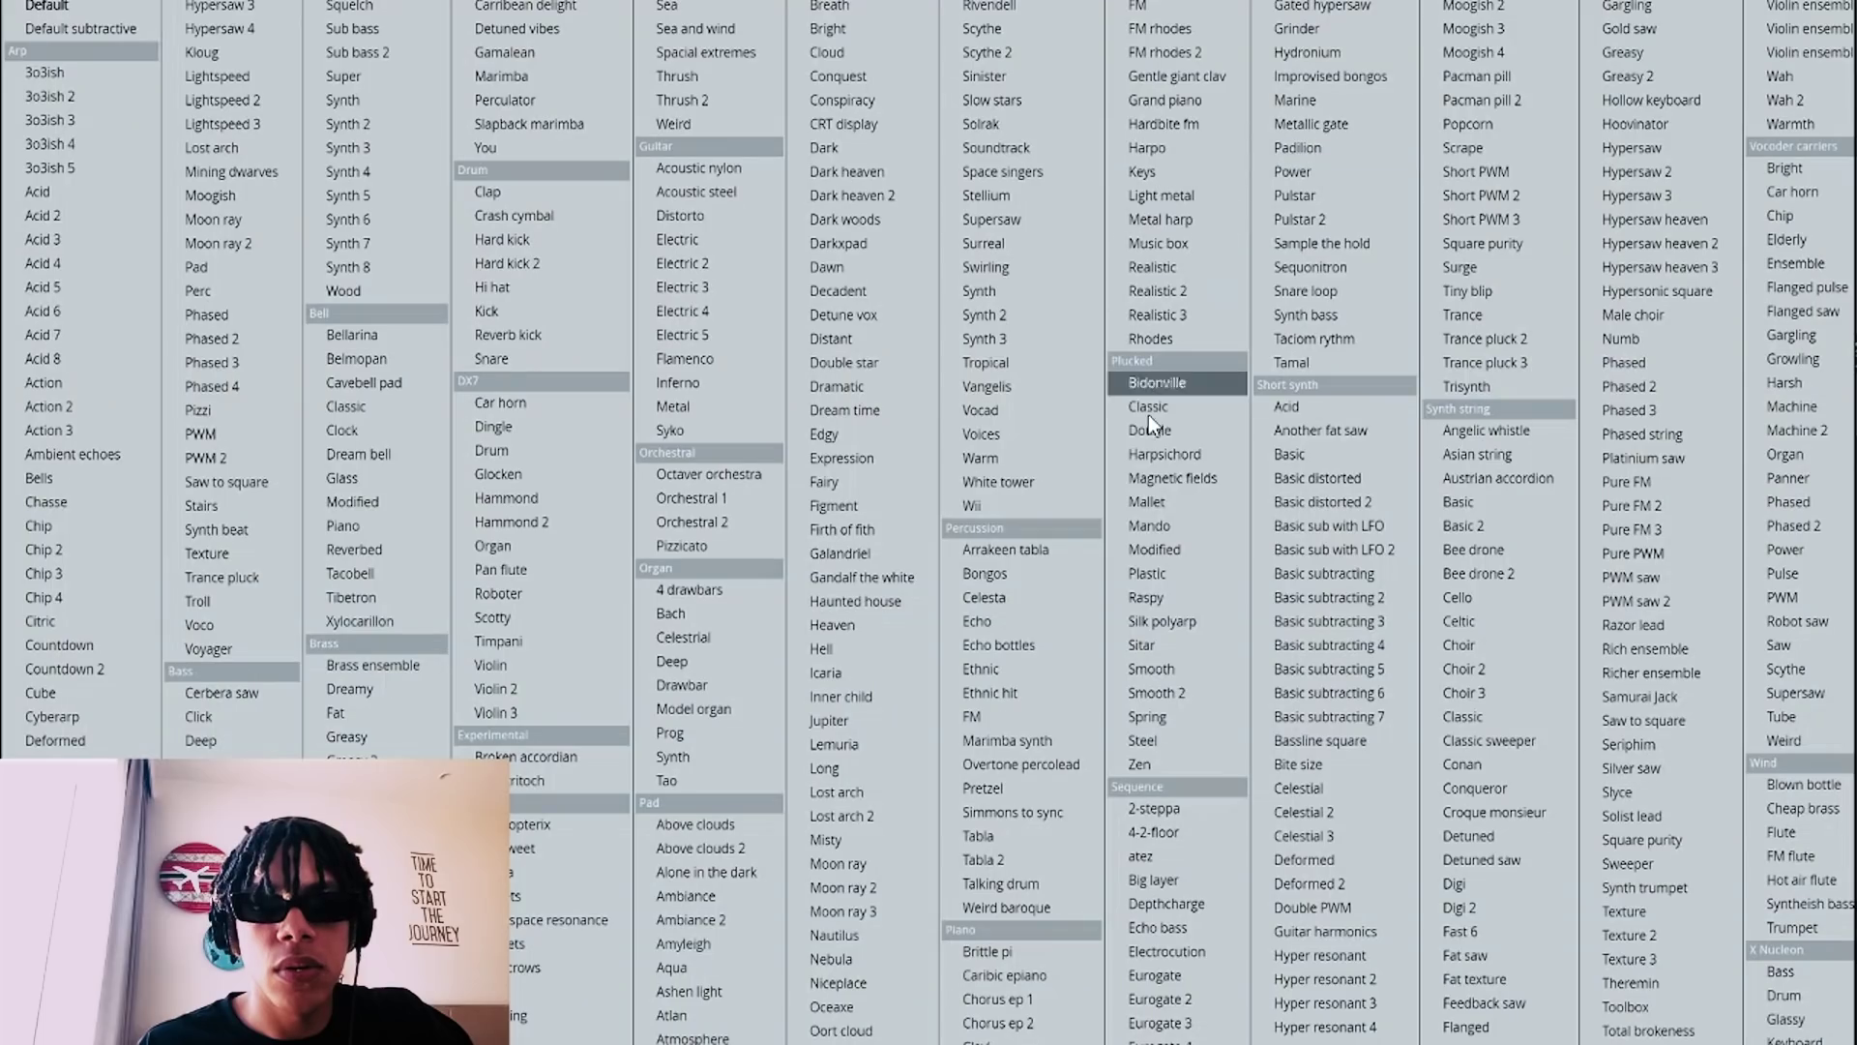
left_click(1157, 599)
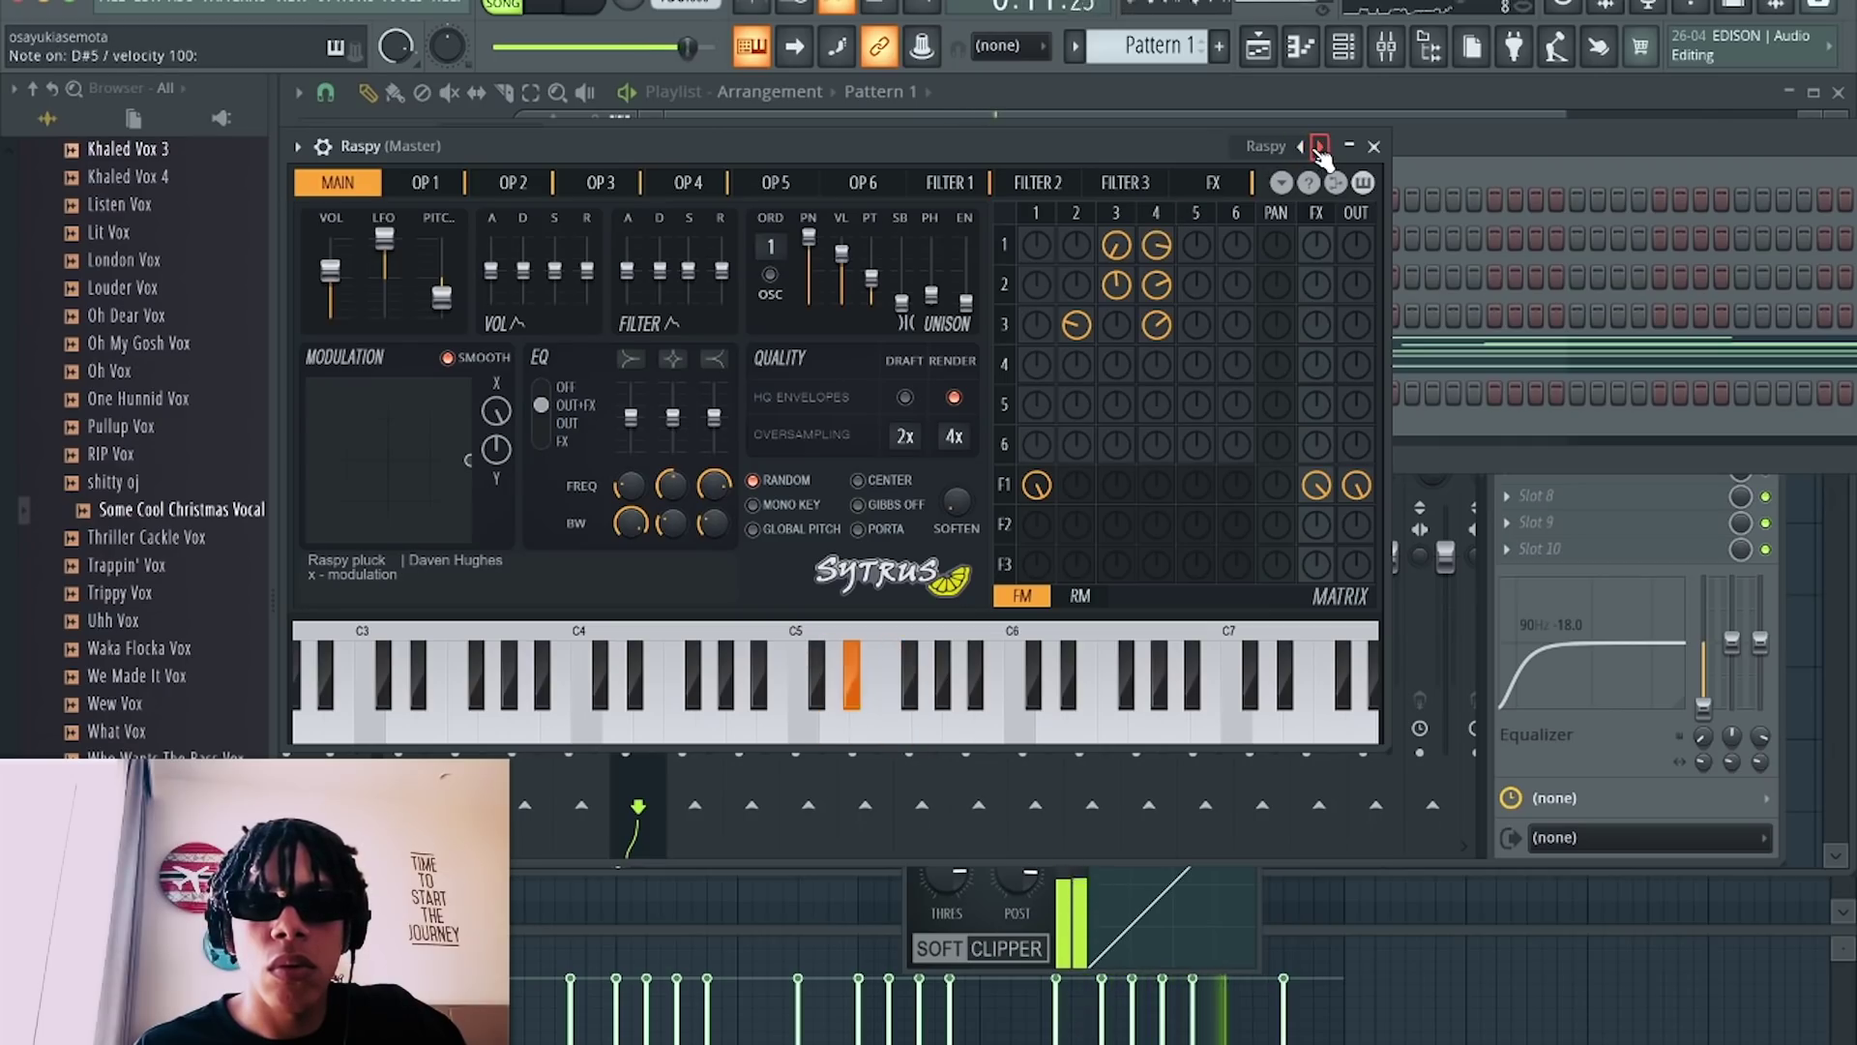
Audition the plucked Sytrus presets following Raspy during playback and choose Spring.
left_click(1320, 147)
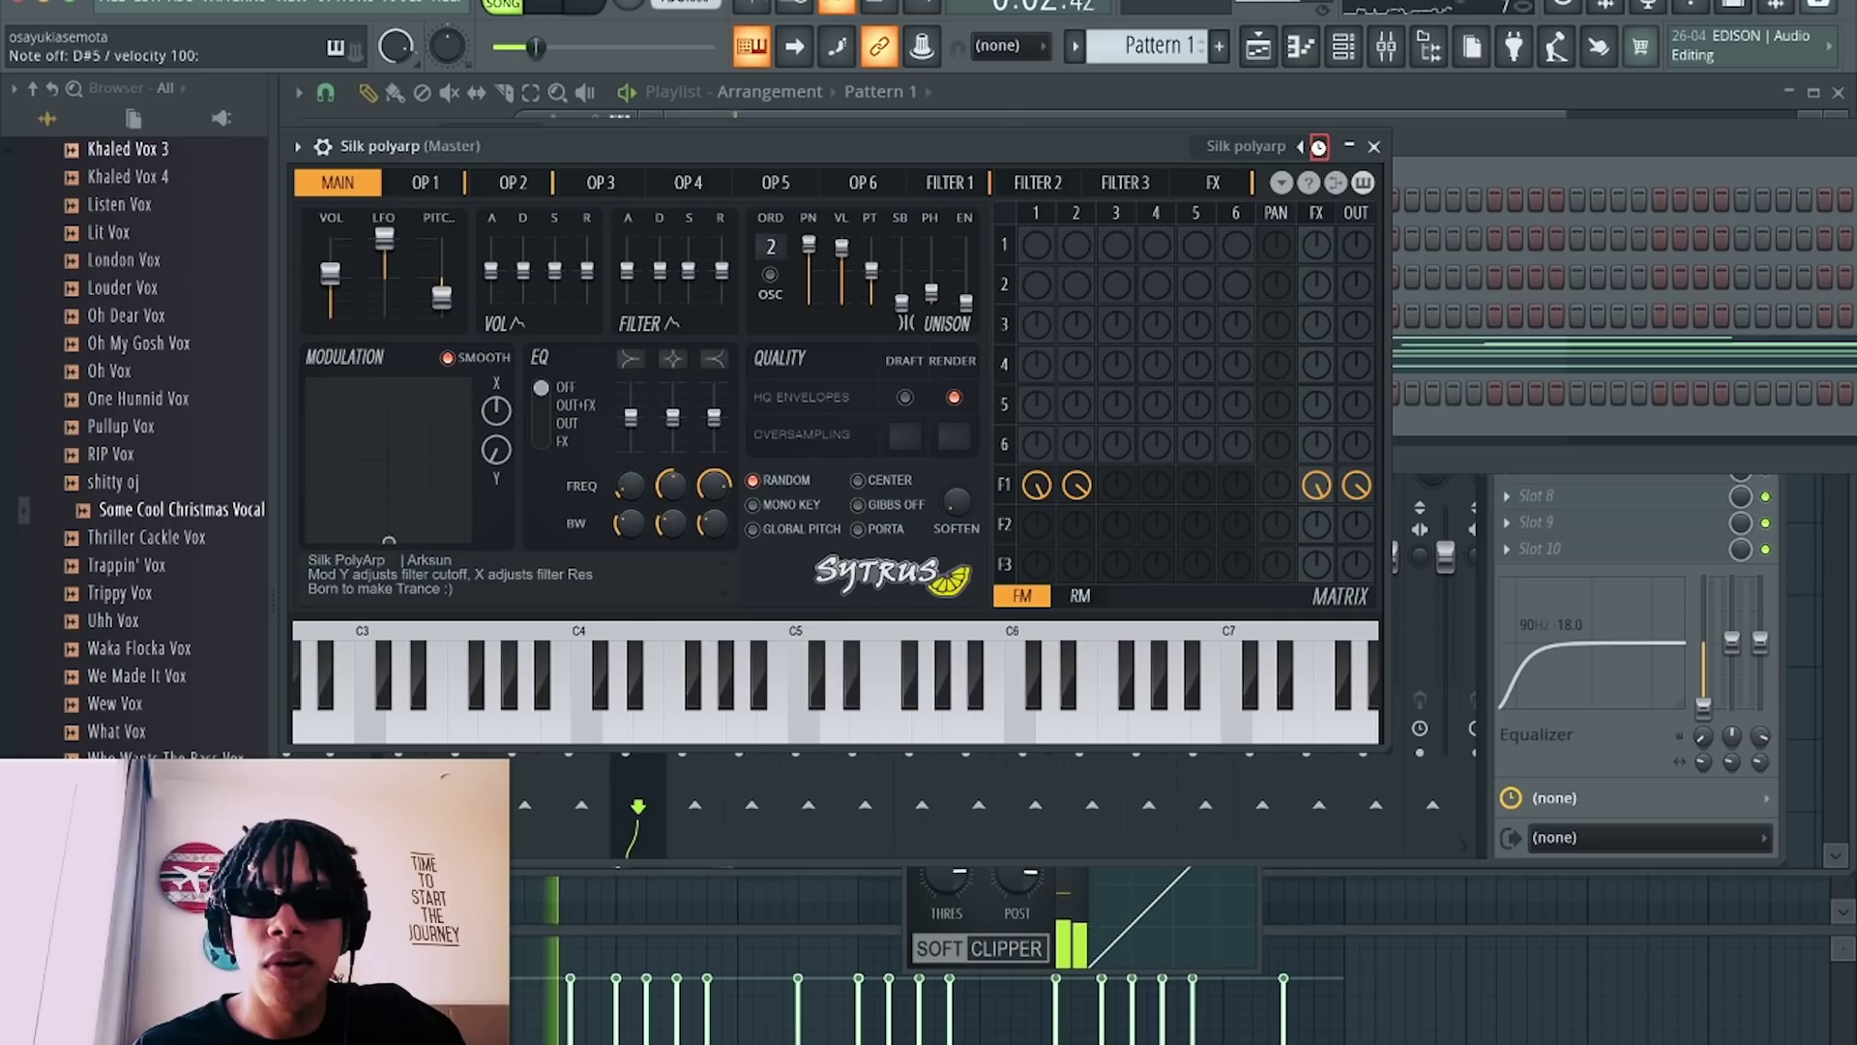
left_click(1320, 147)
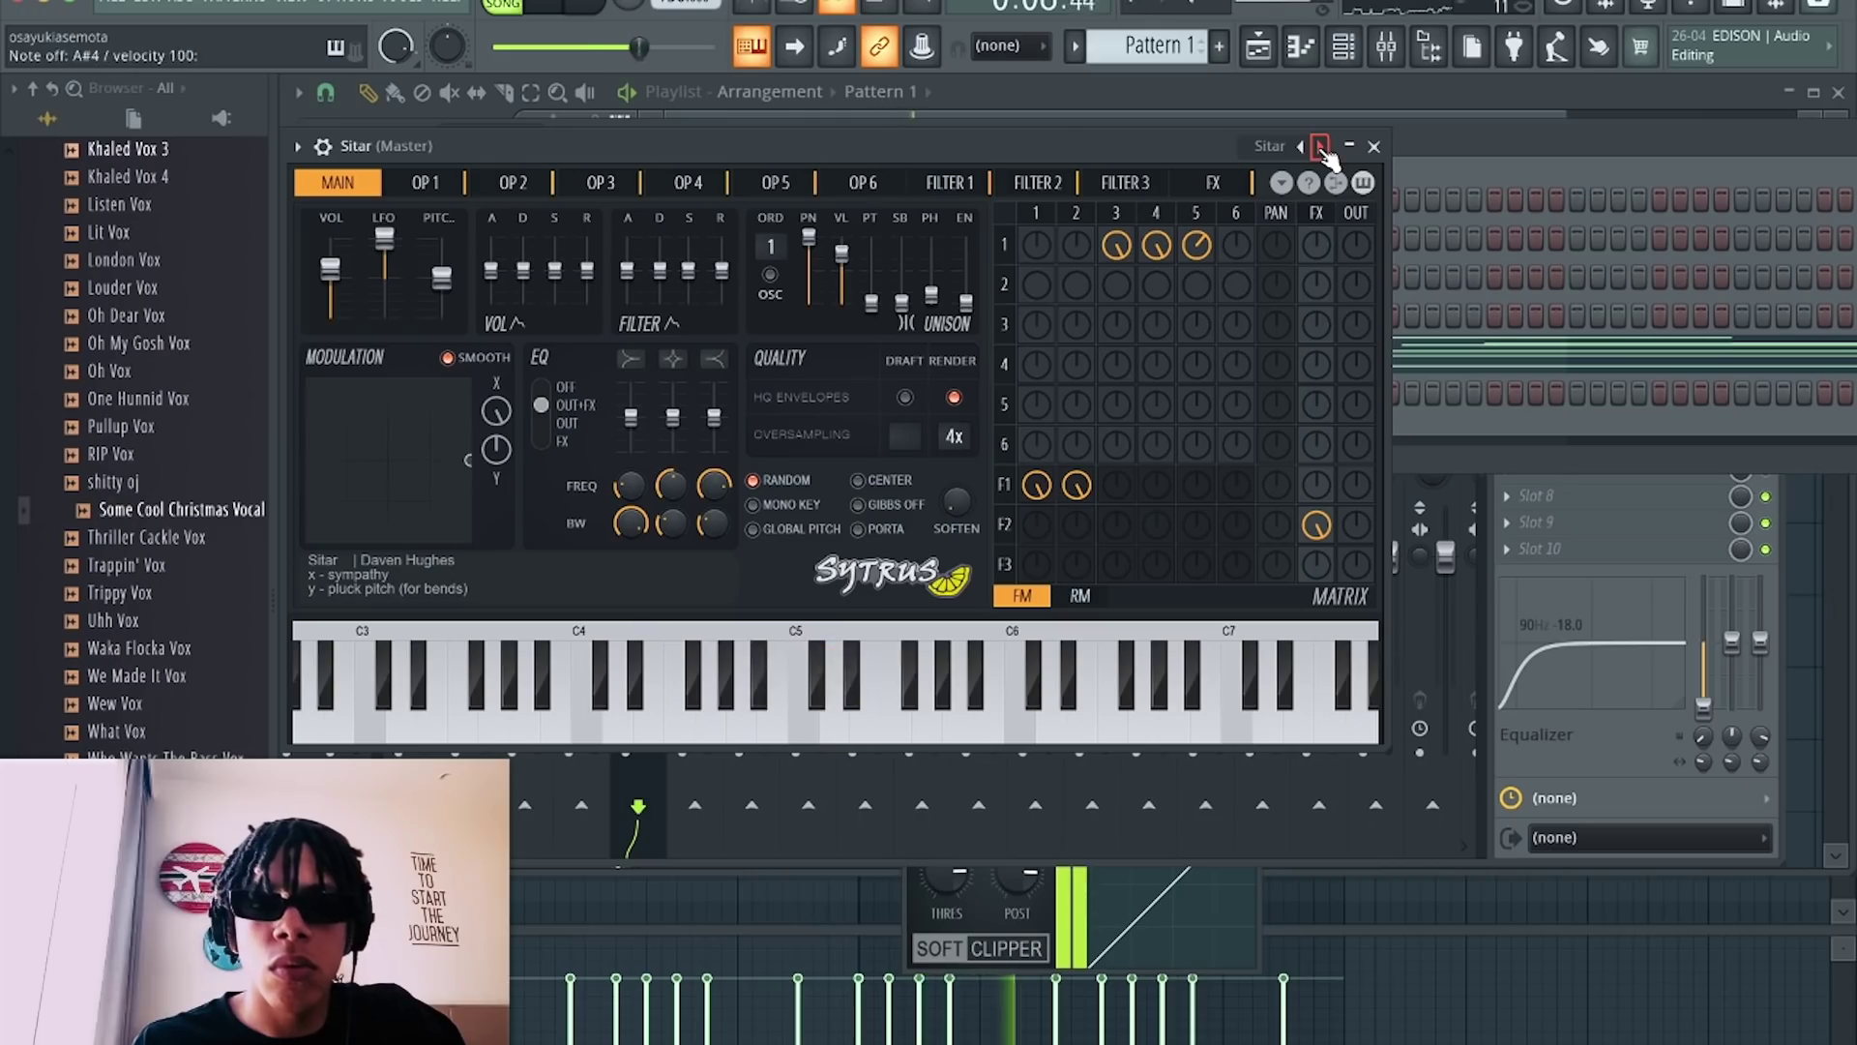
left_click(1323, 148)
key("space")
left_click(1323, 148)
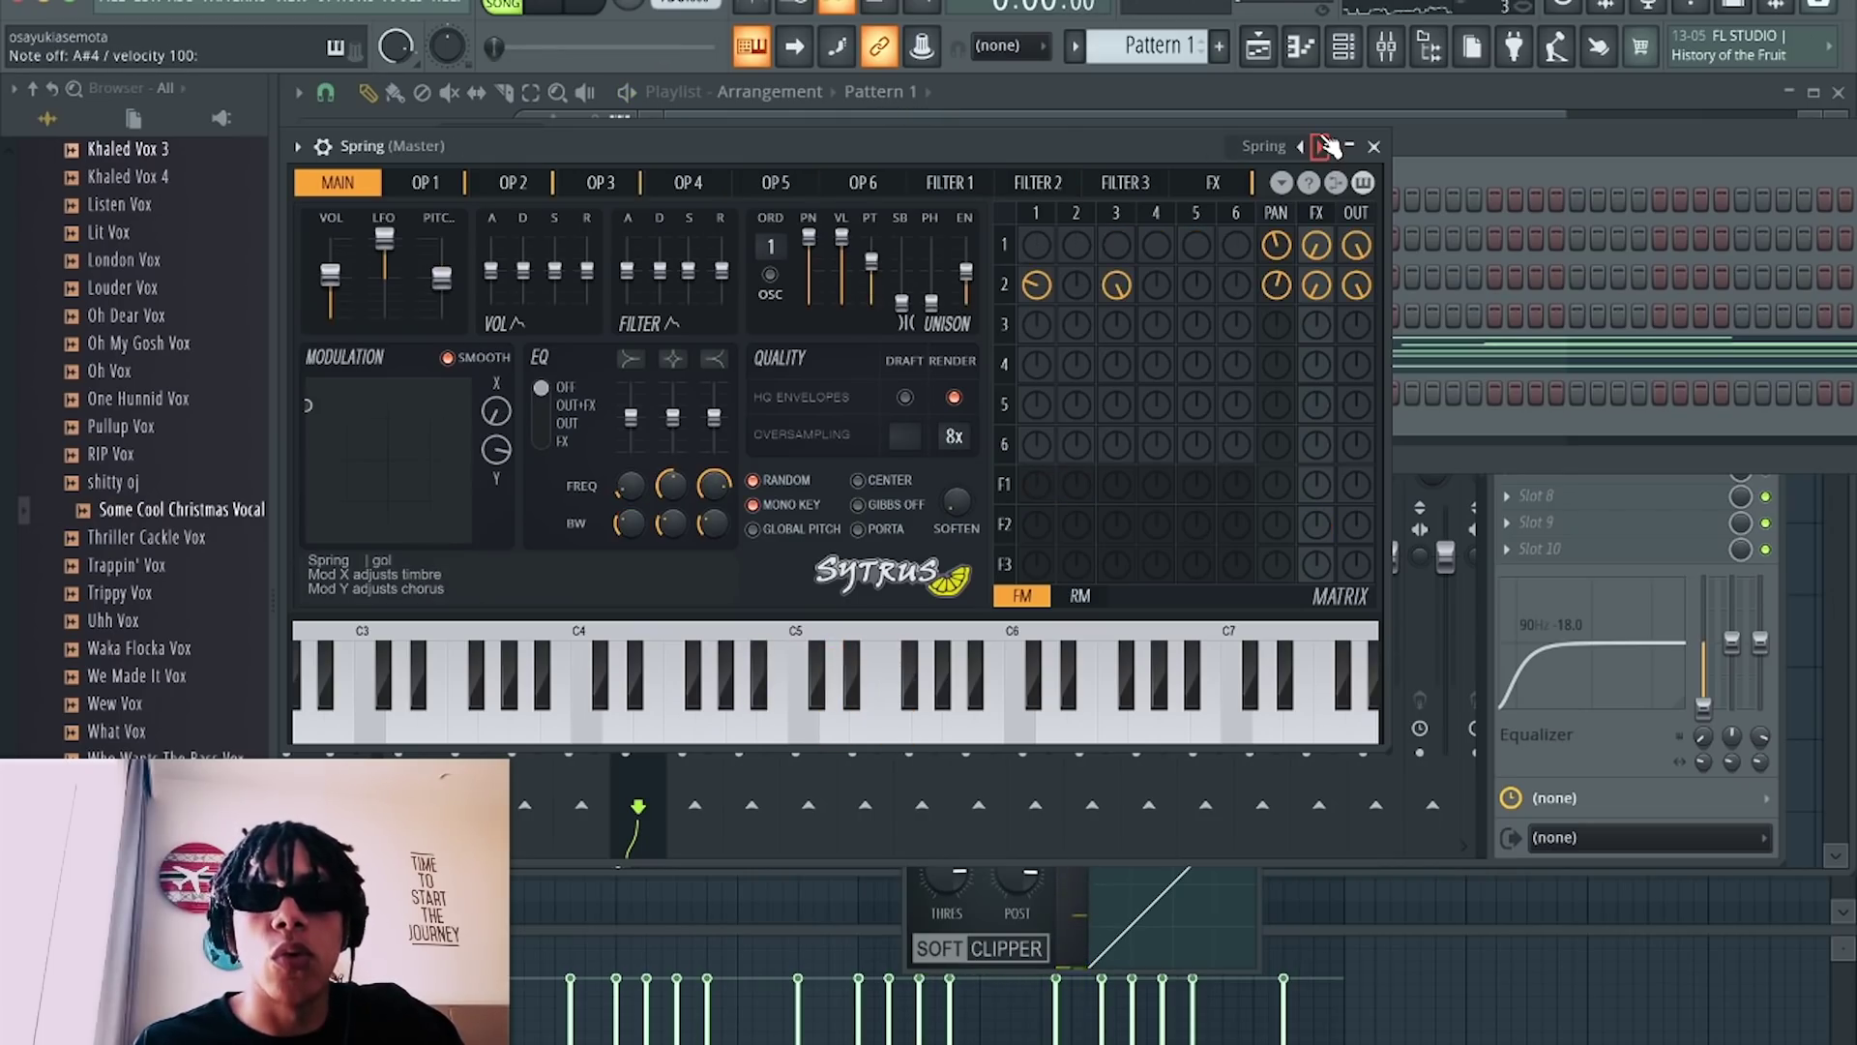
Play test notes with the Spring preset to try out melody ideas.
key("j")
key("w")
key("3")
key("j")
key("w")
key("3")
key("w")
key("j")
key("r")
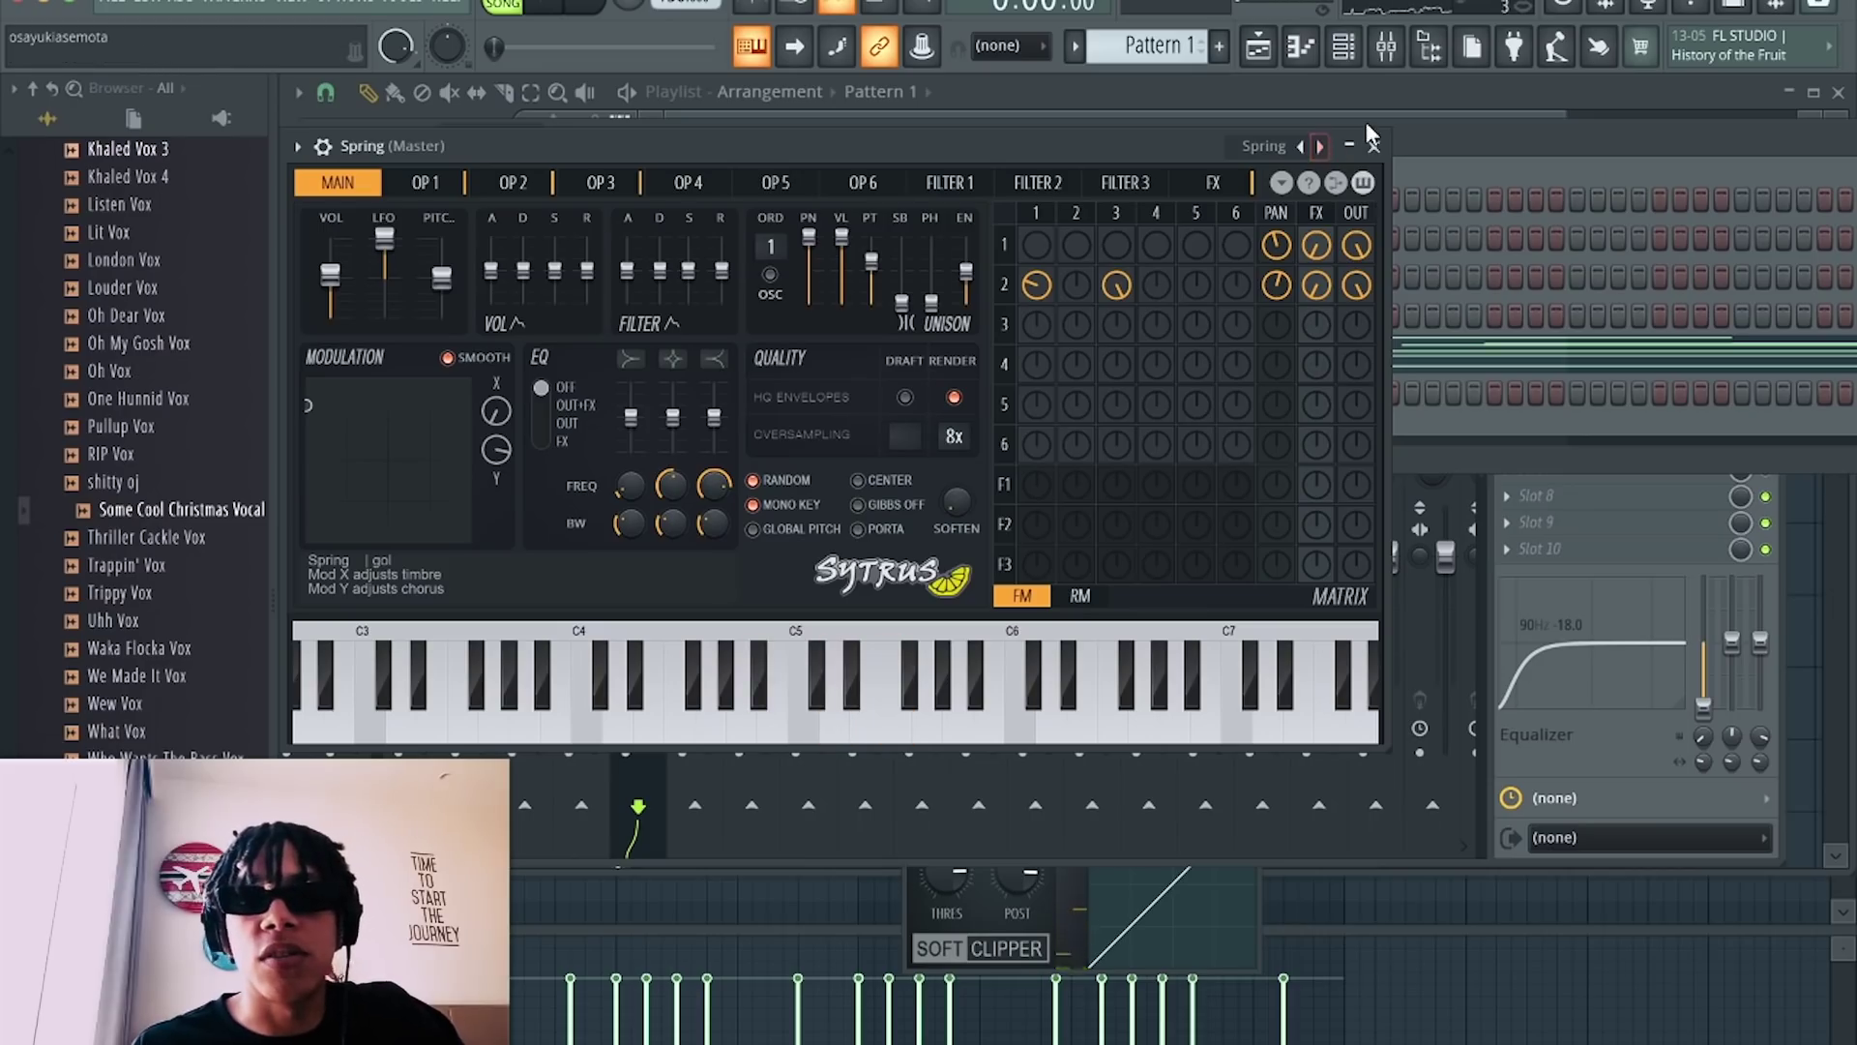
left_click(1260, 148)
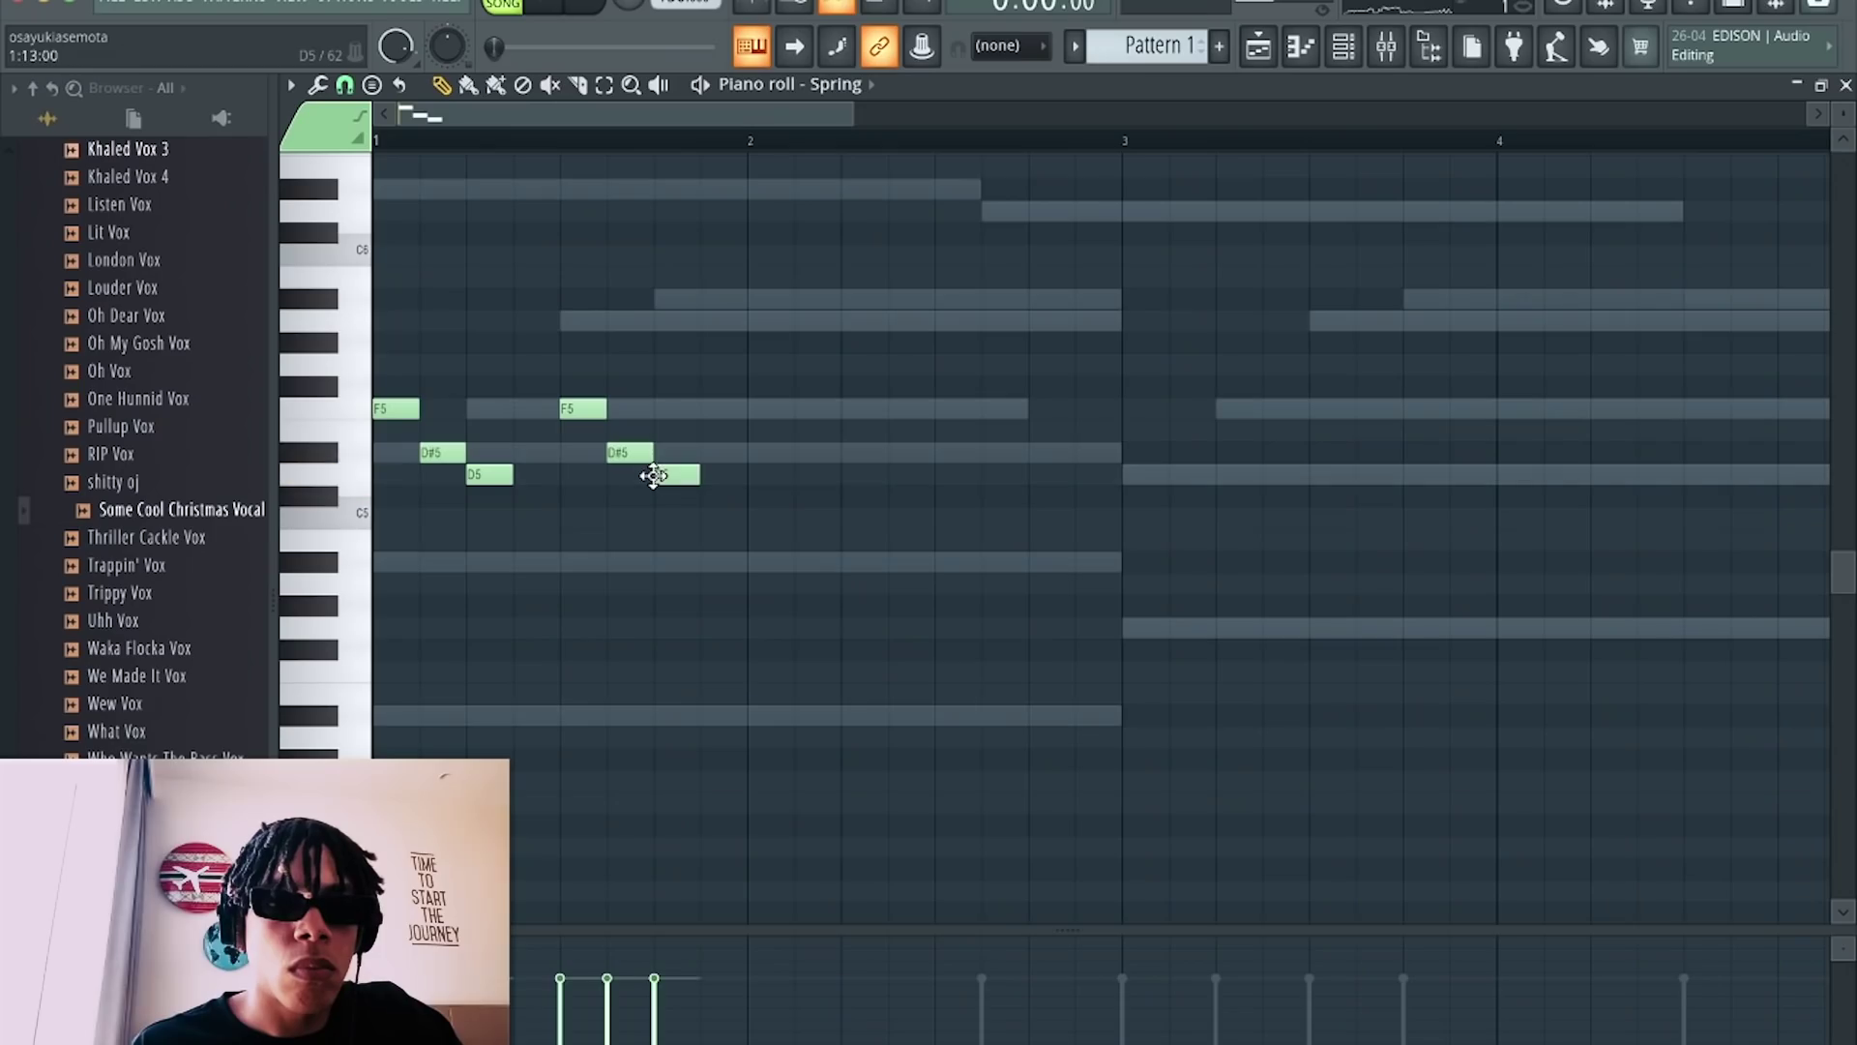
Place an A#4 note at the end of bar 1 of the Spring melody and play it back.
key("space")
left_click_drag(716, 518, 707, 563)
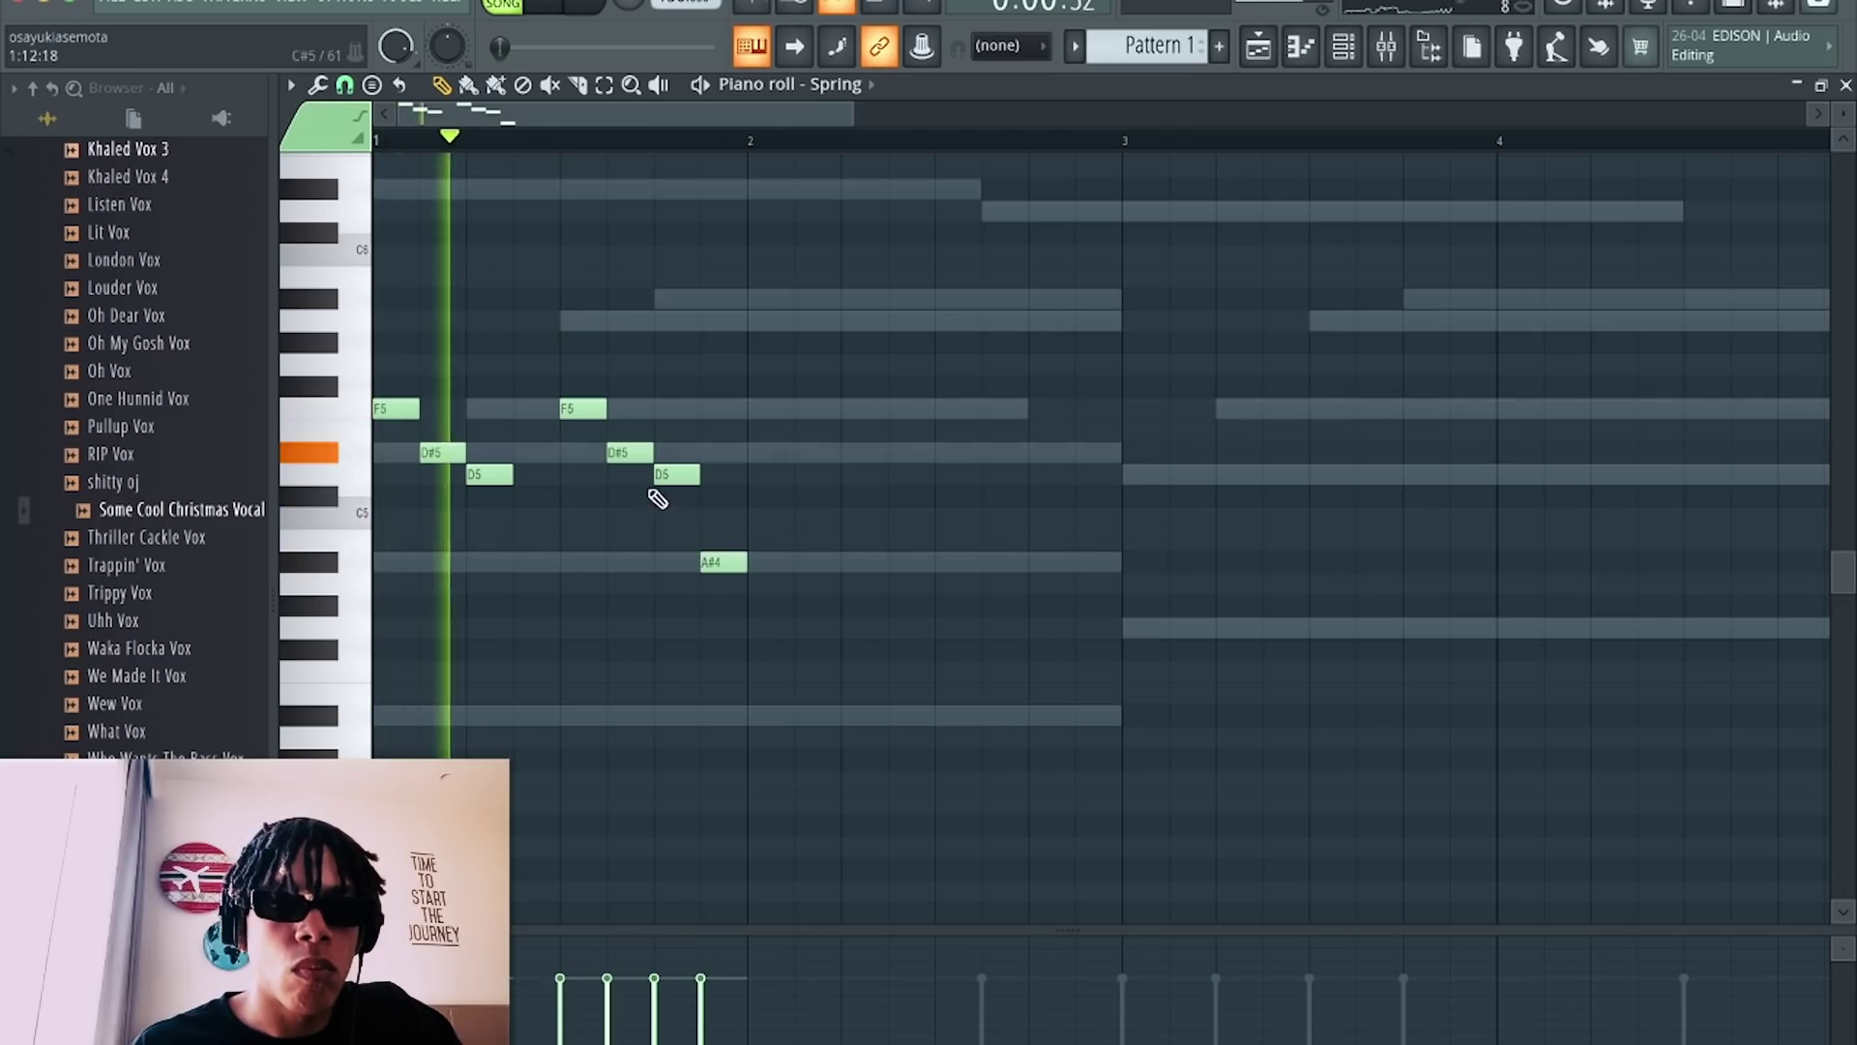
key("space")
Duplicate the bar 1 Spring melody into bars 2, 3 and 4 and play the result.
key("e")
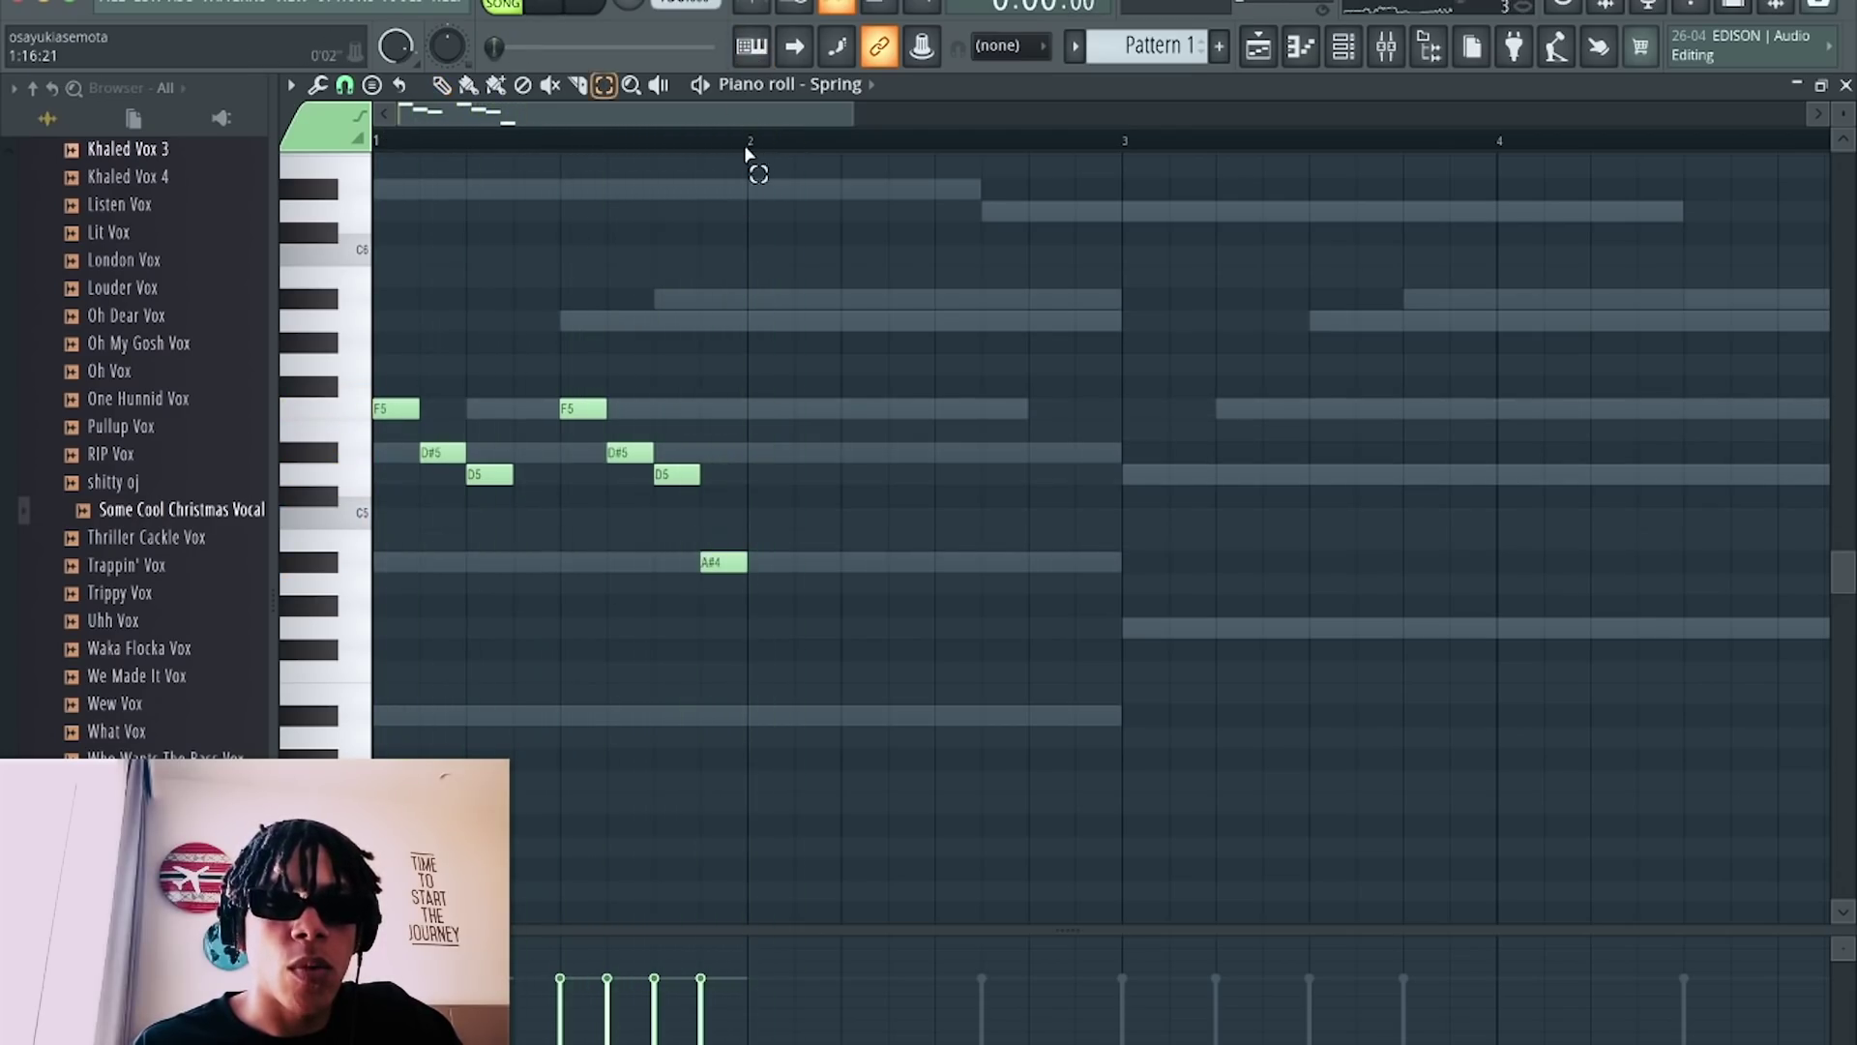
left_click_drag(747, 155, 2, 193)
key("ctrl+b")
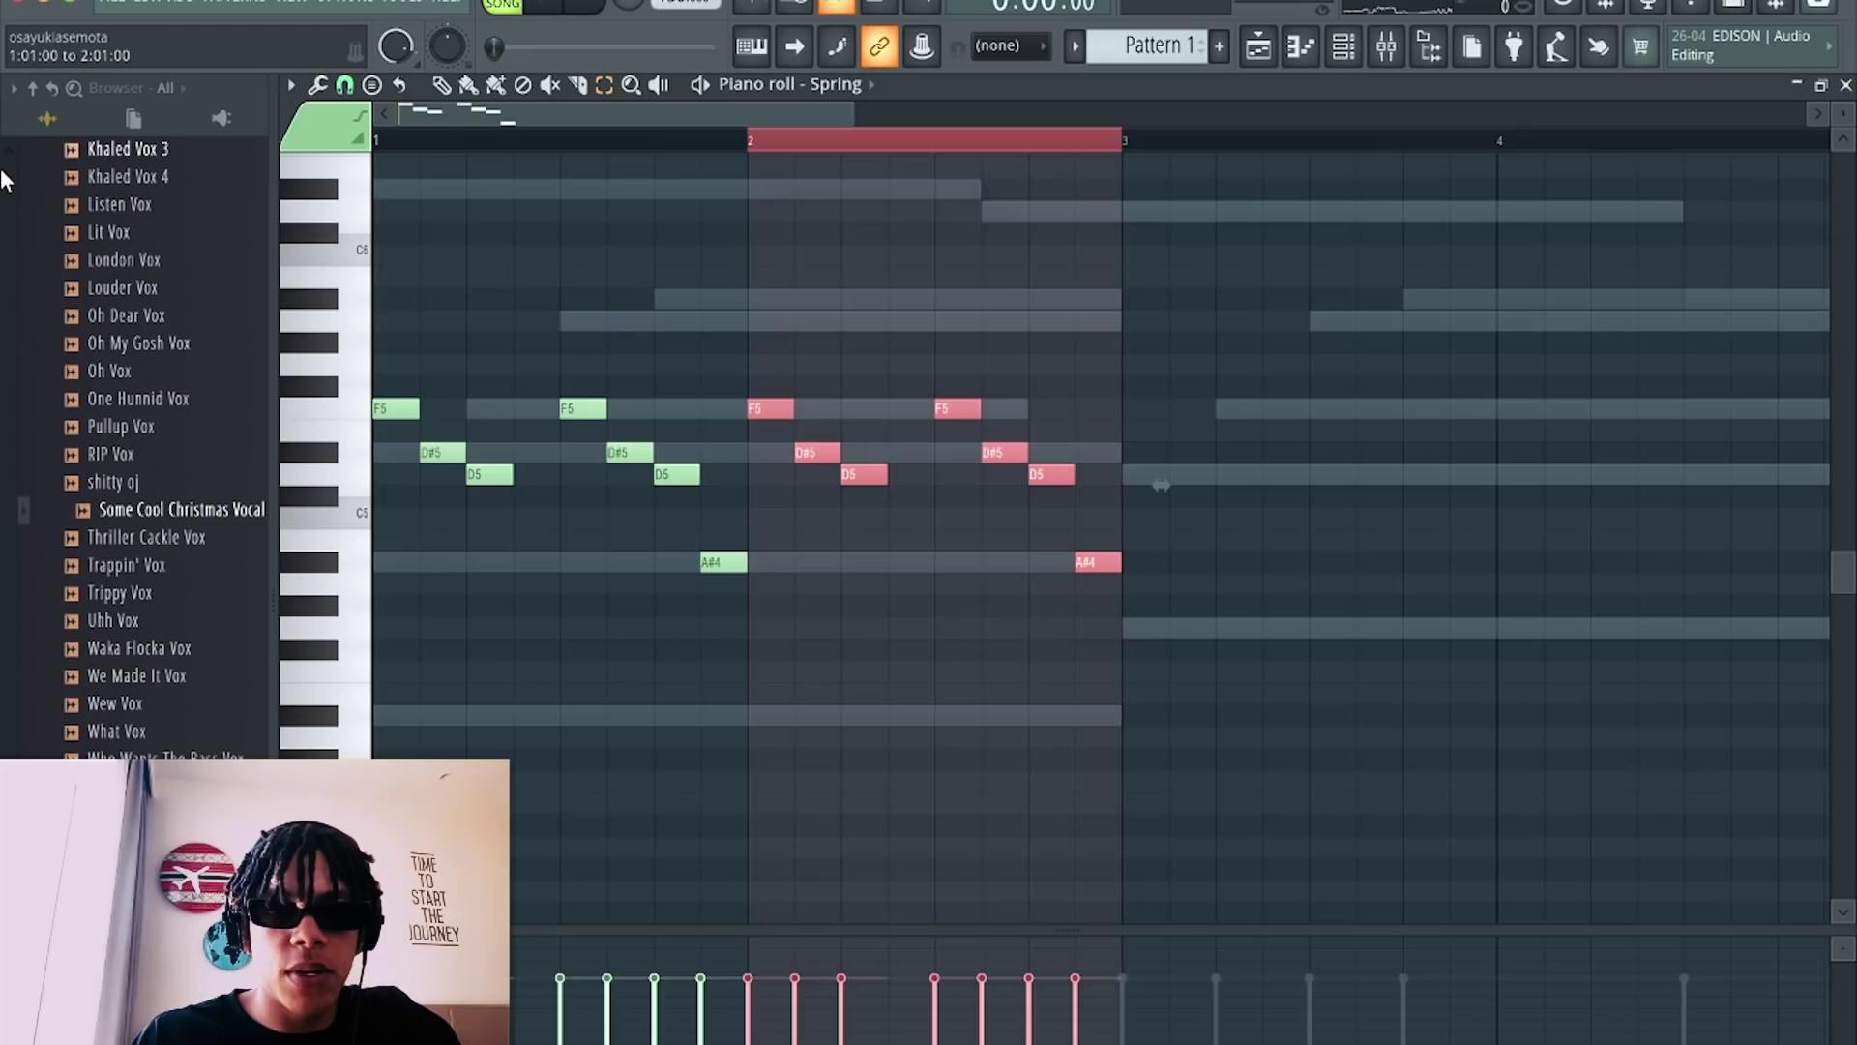
key("ctrl+b")
key("ctrl+b")
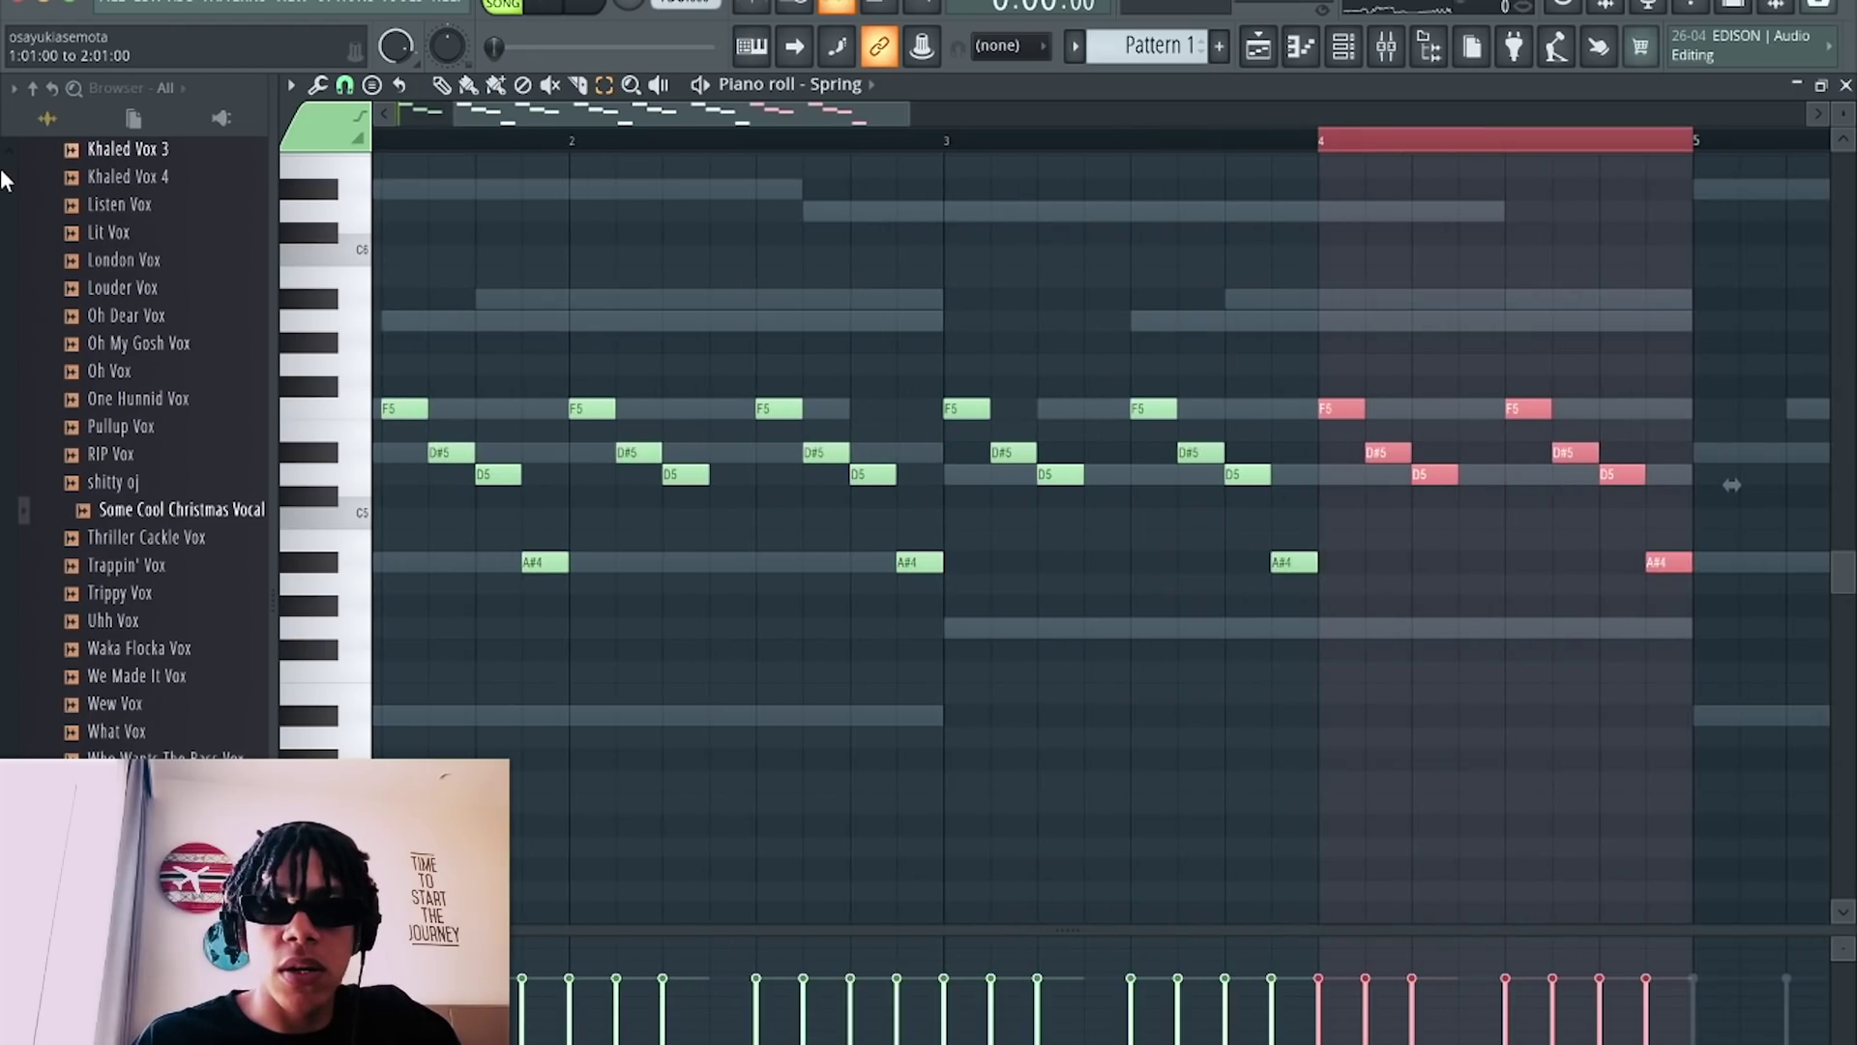
scroll(126, 254, "down", 10)
scroll(490, 259, "down", 3)
key("space")
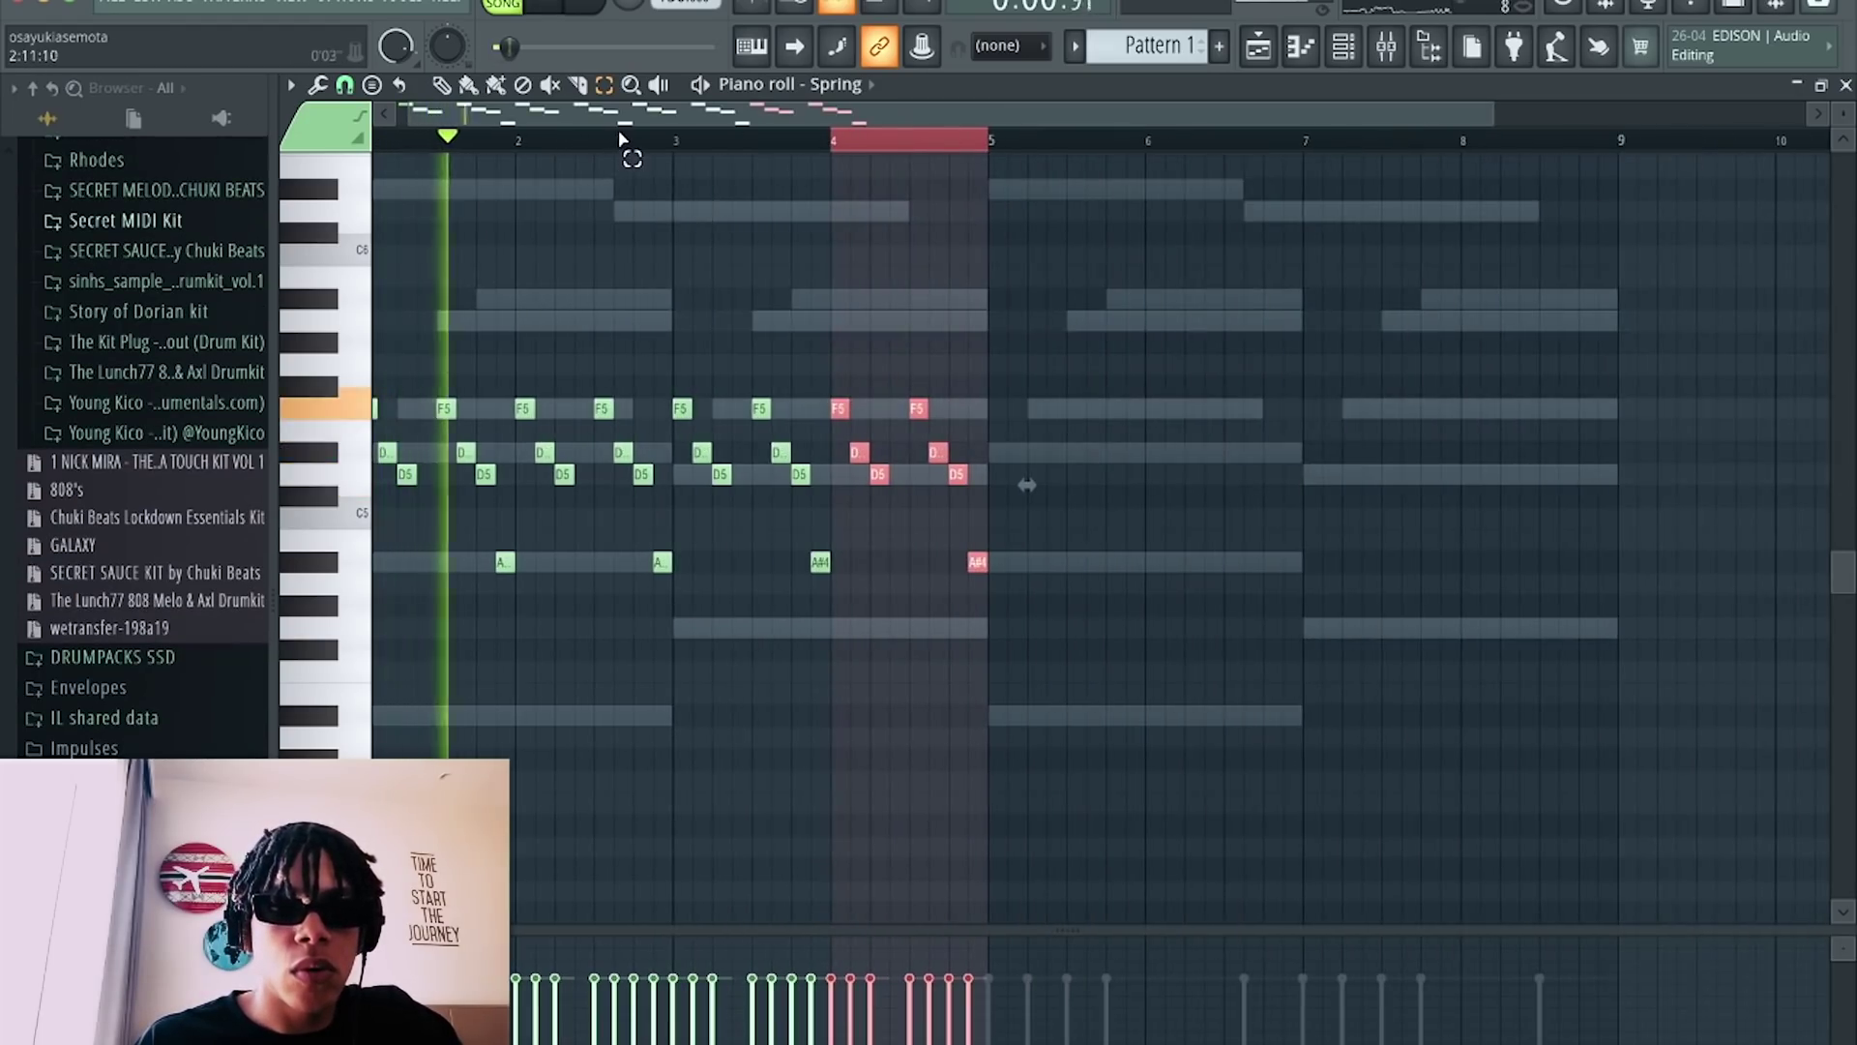
key("ctrl+d")
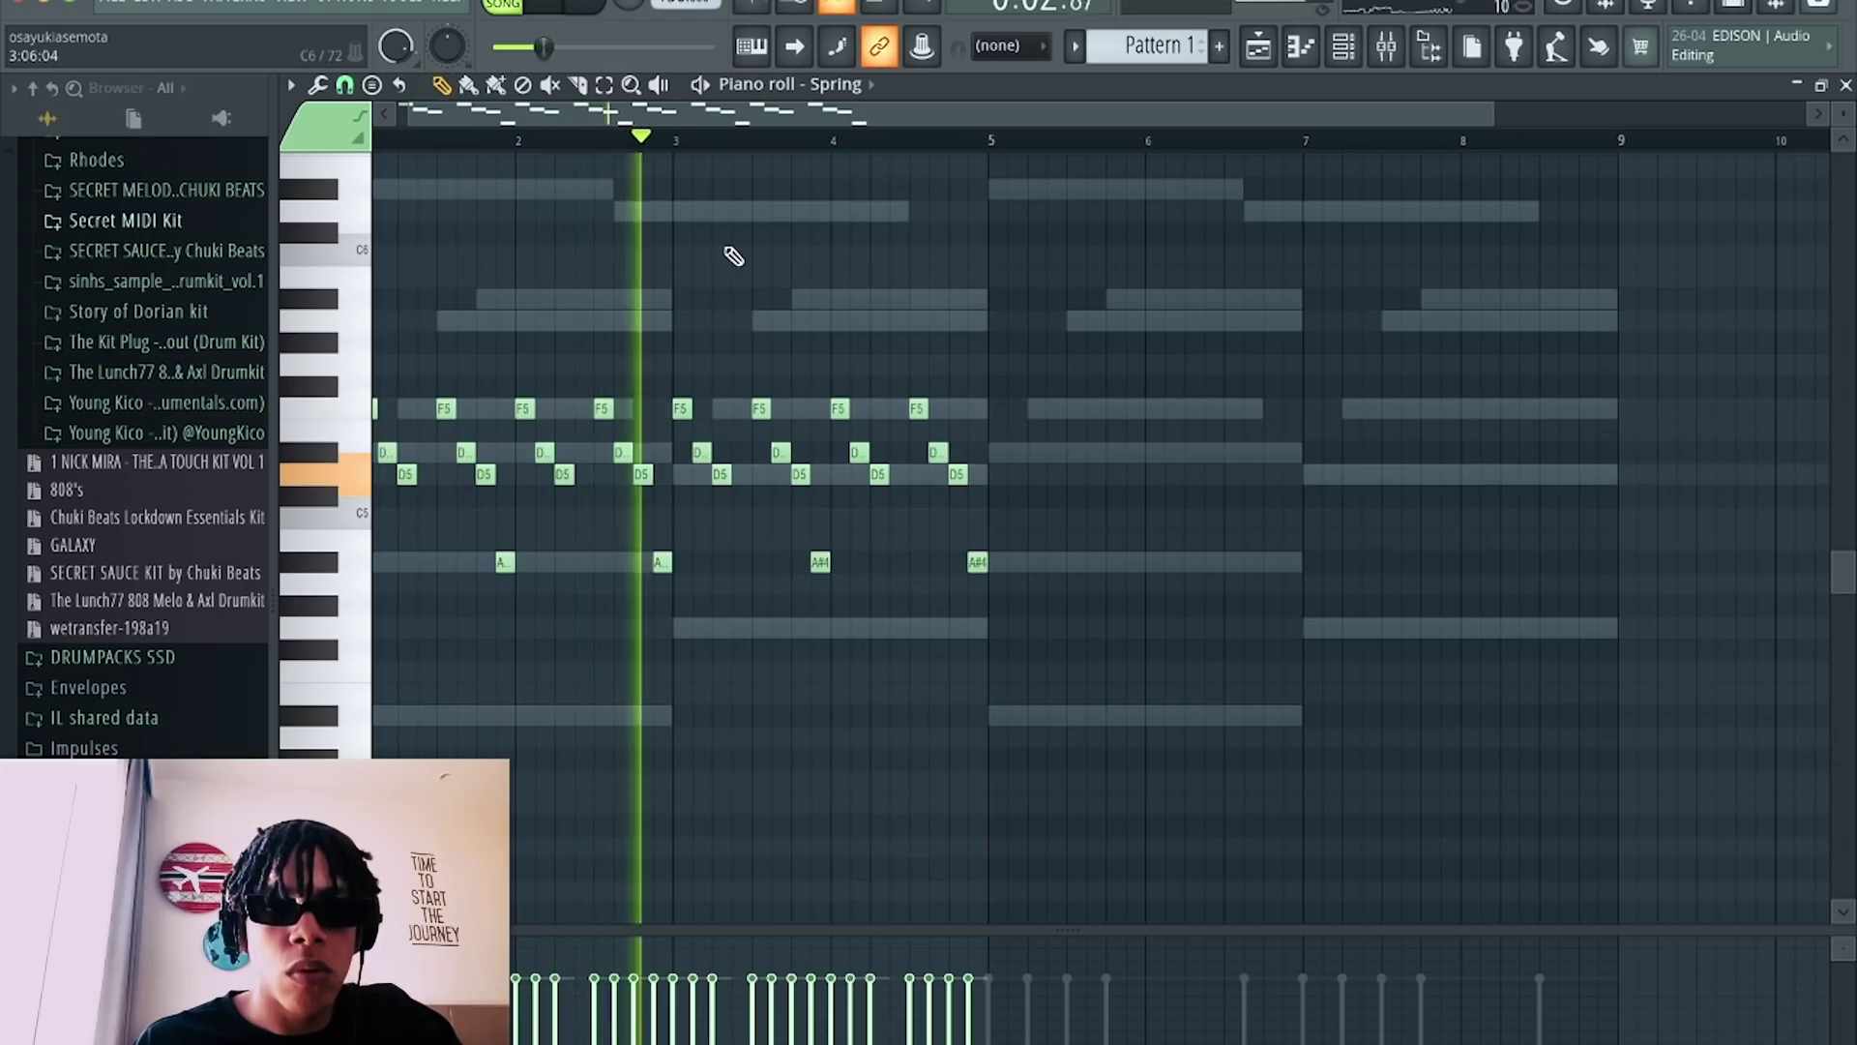
key("space")
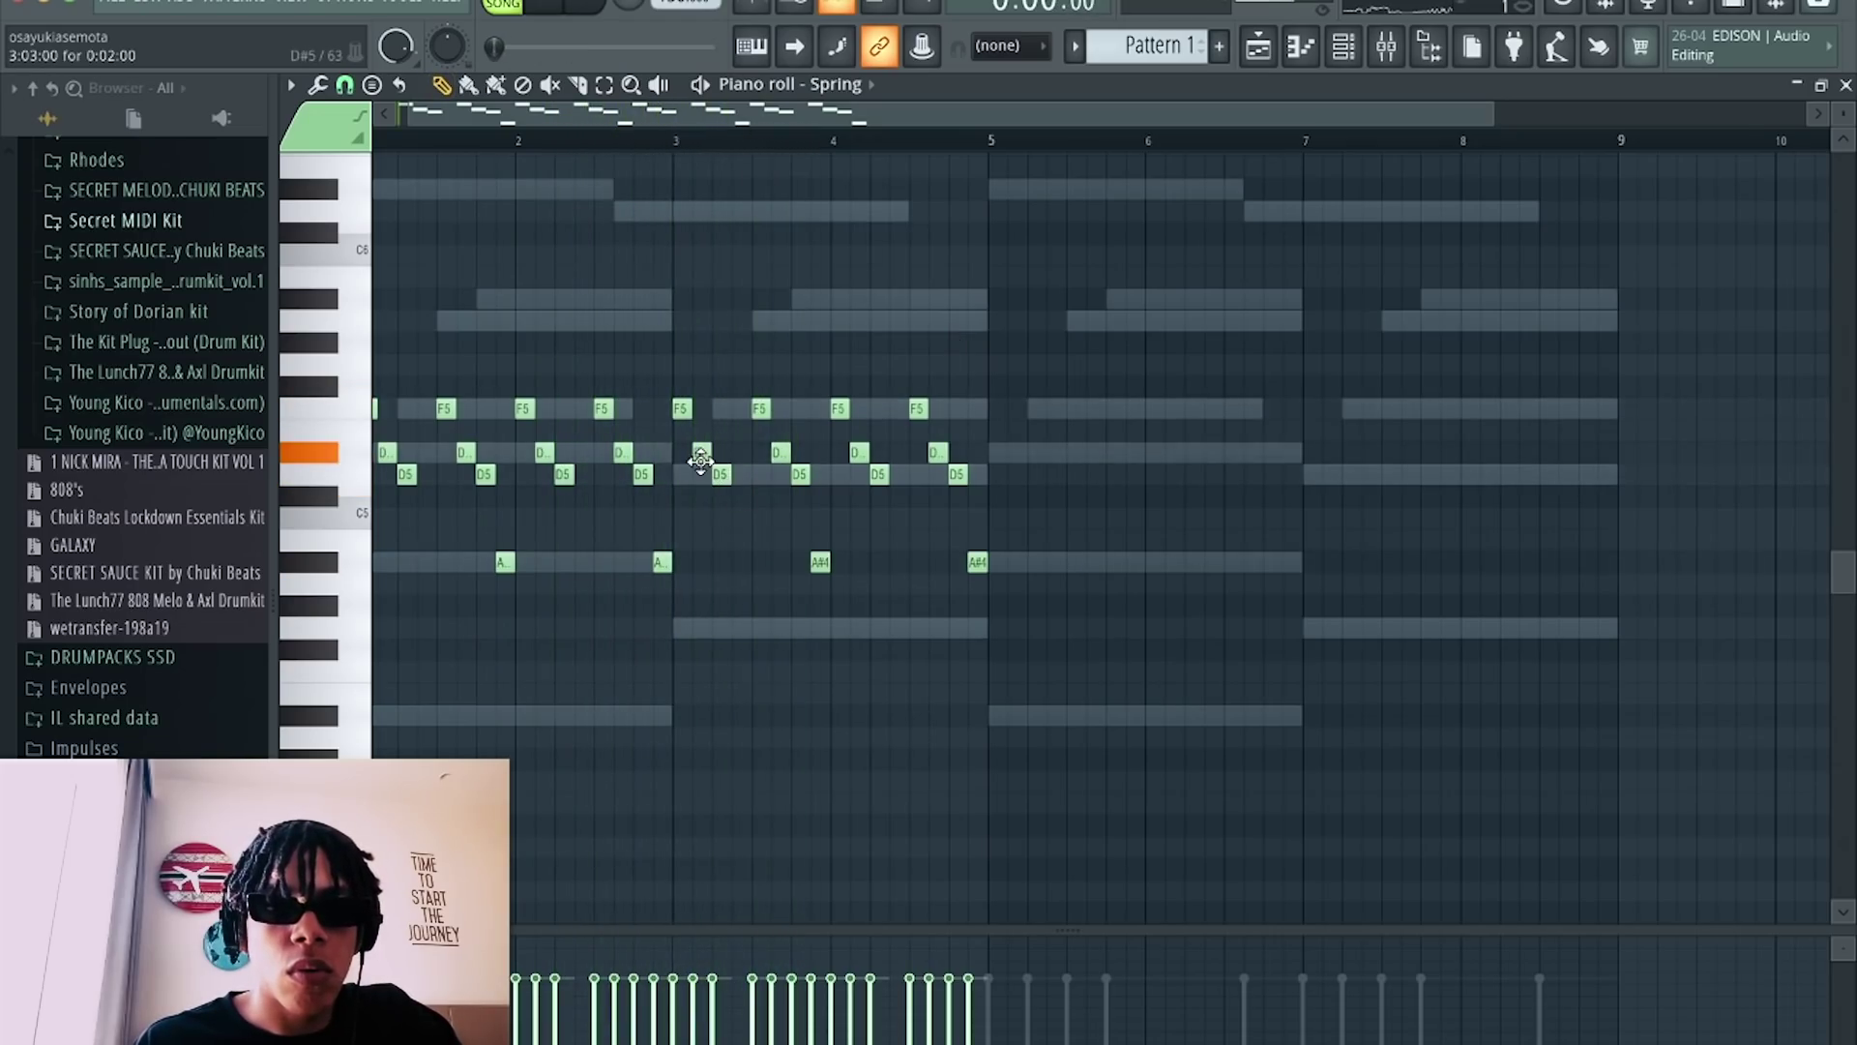
Lower the four D#5 notes in bars 3 and 4 of the Spring melody to G4 and play it back.
key("space")
left_click_drag(701, 452, 702, 628)
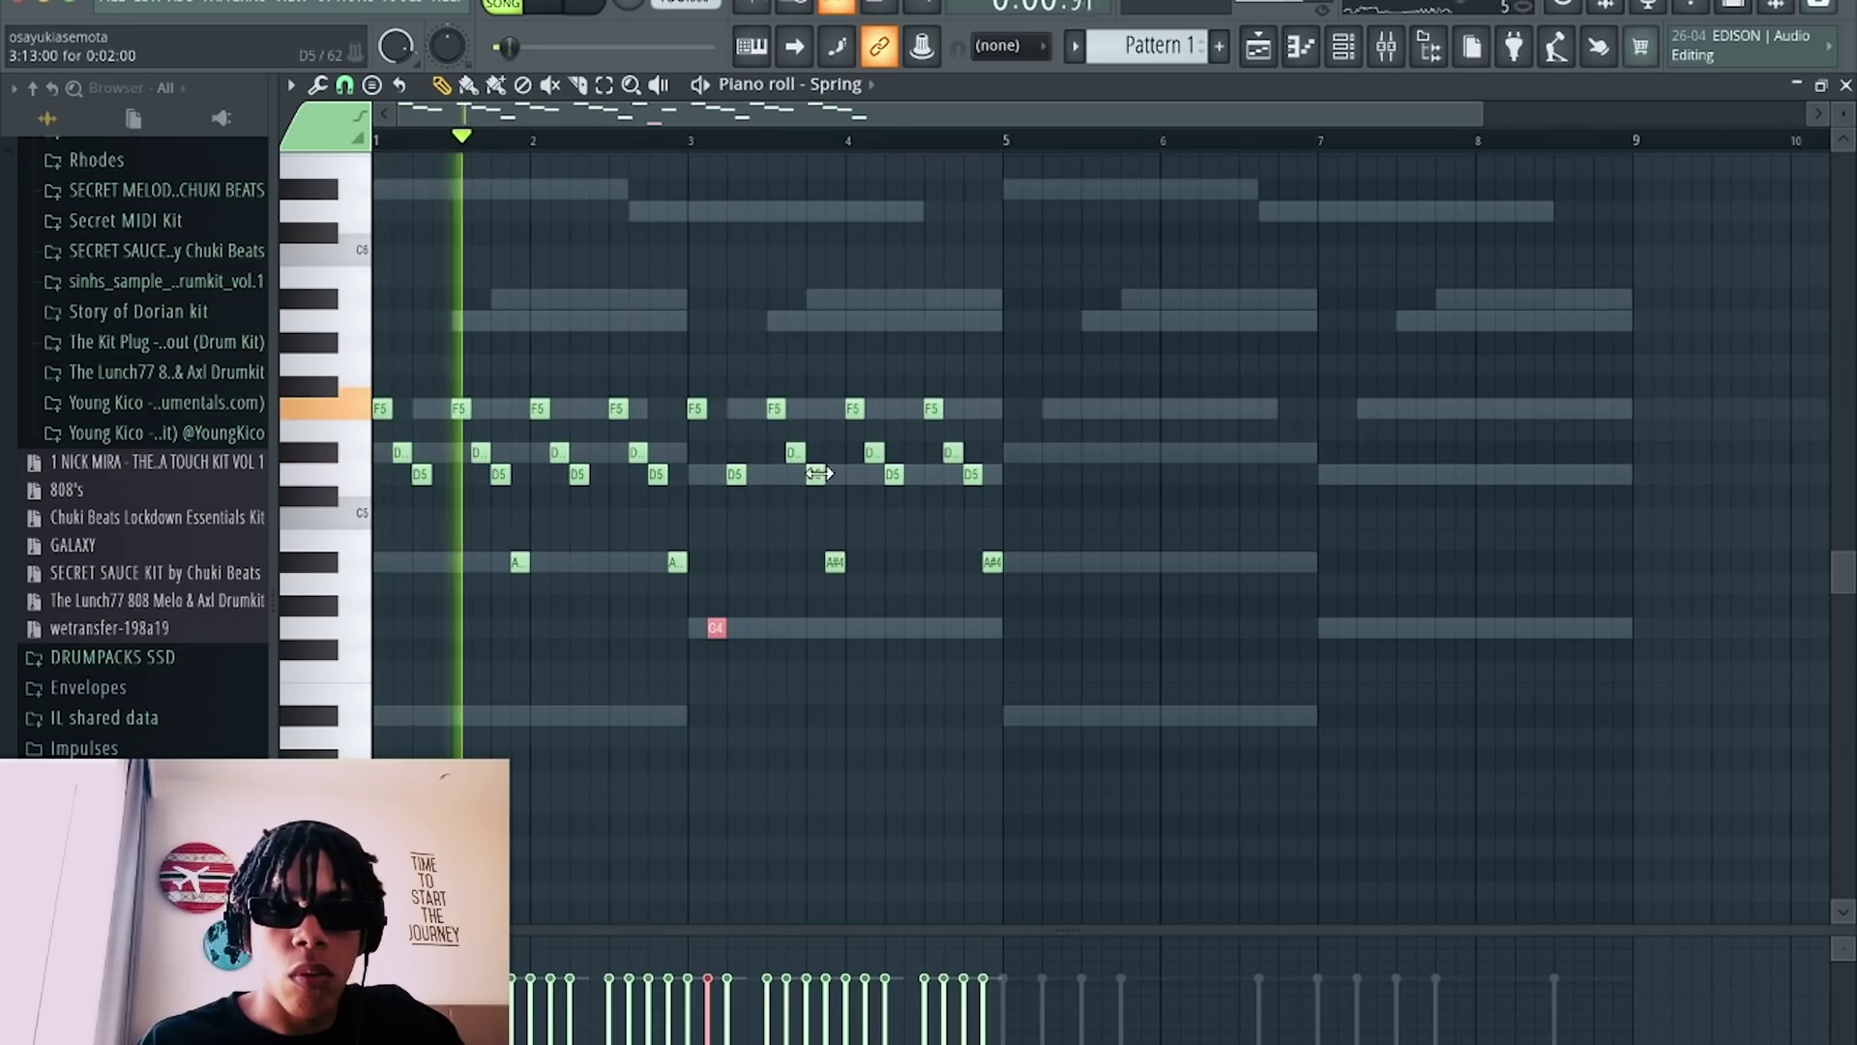
key("ctrl+d")
left_click_drag(791, 454, 791, 631)
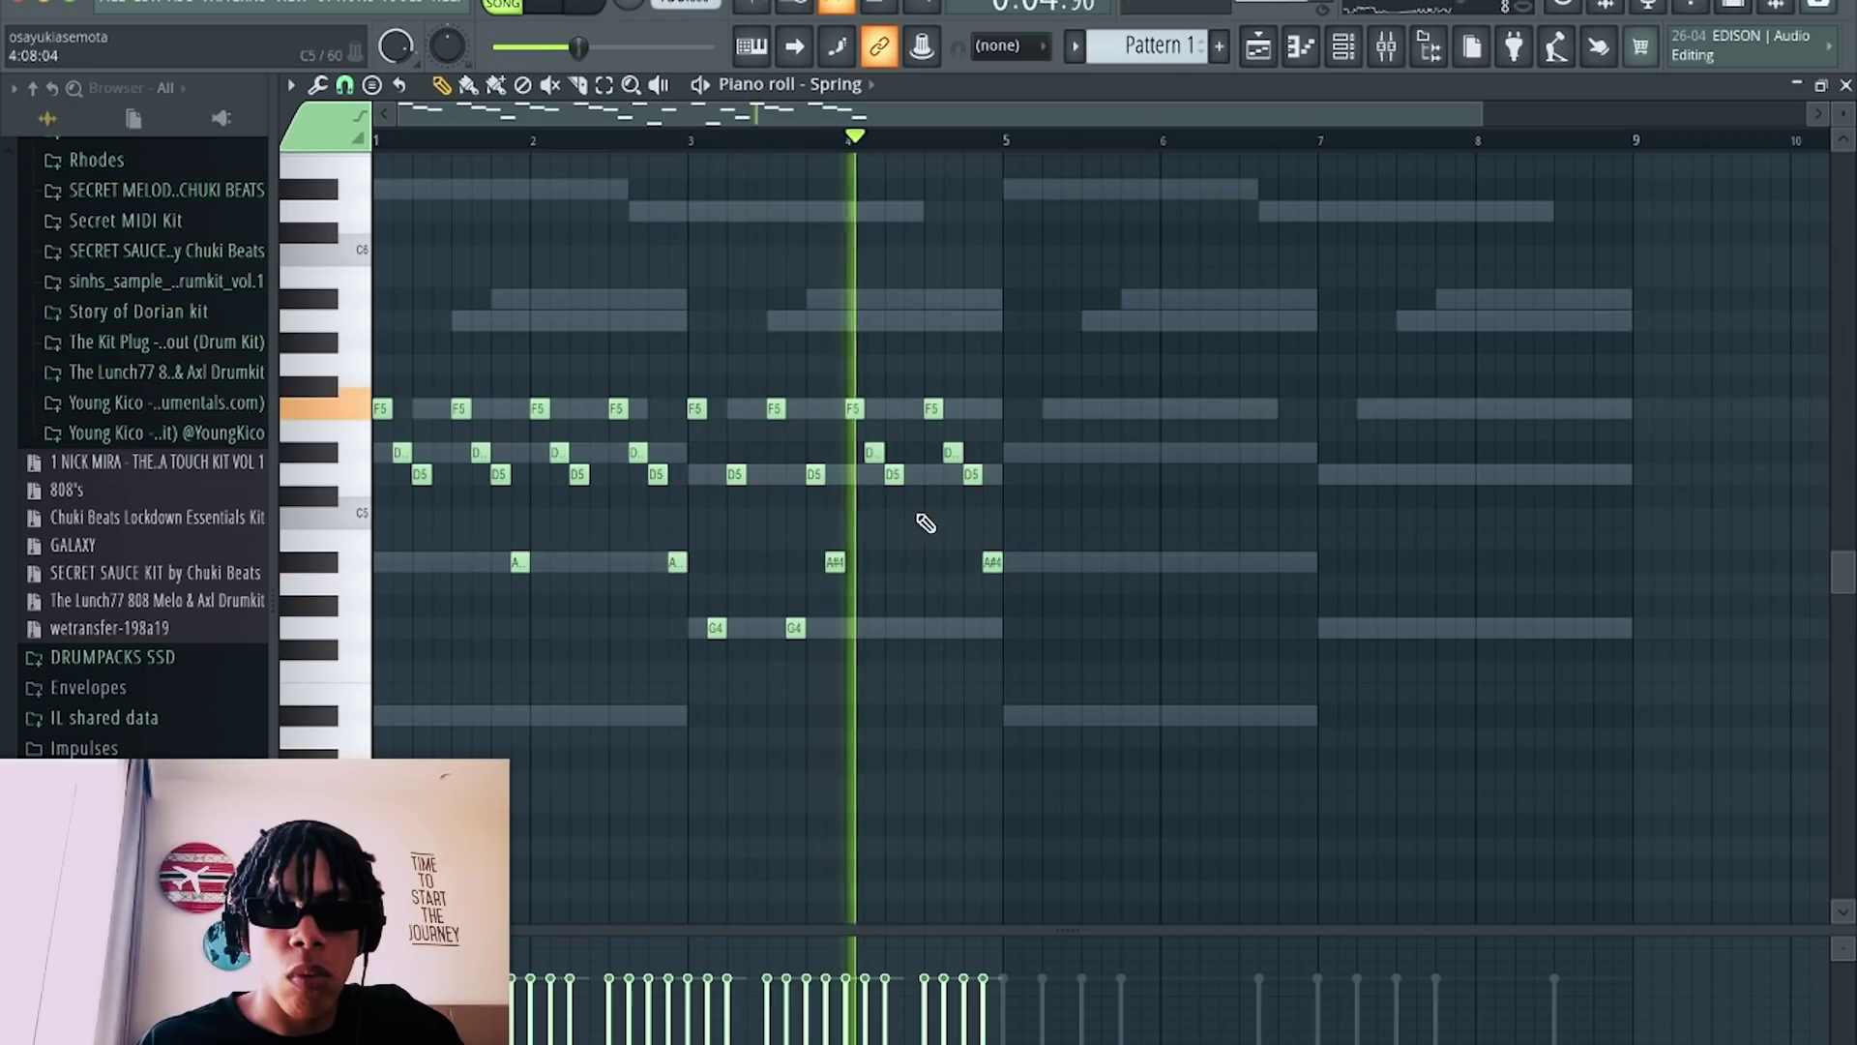
left_click_drag(873, 454, 873, 630)
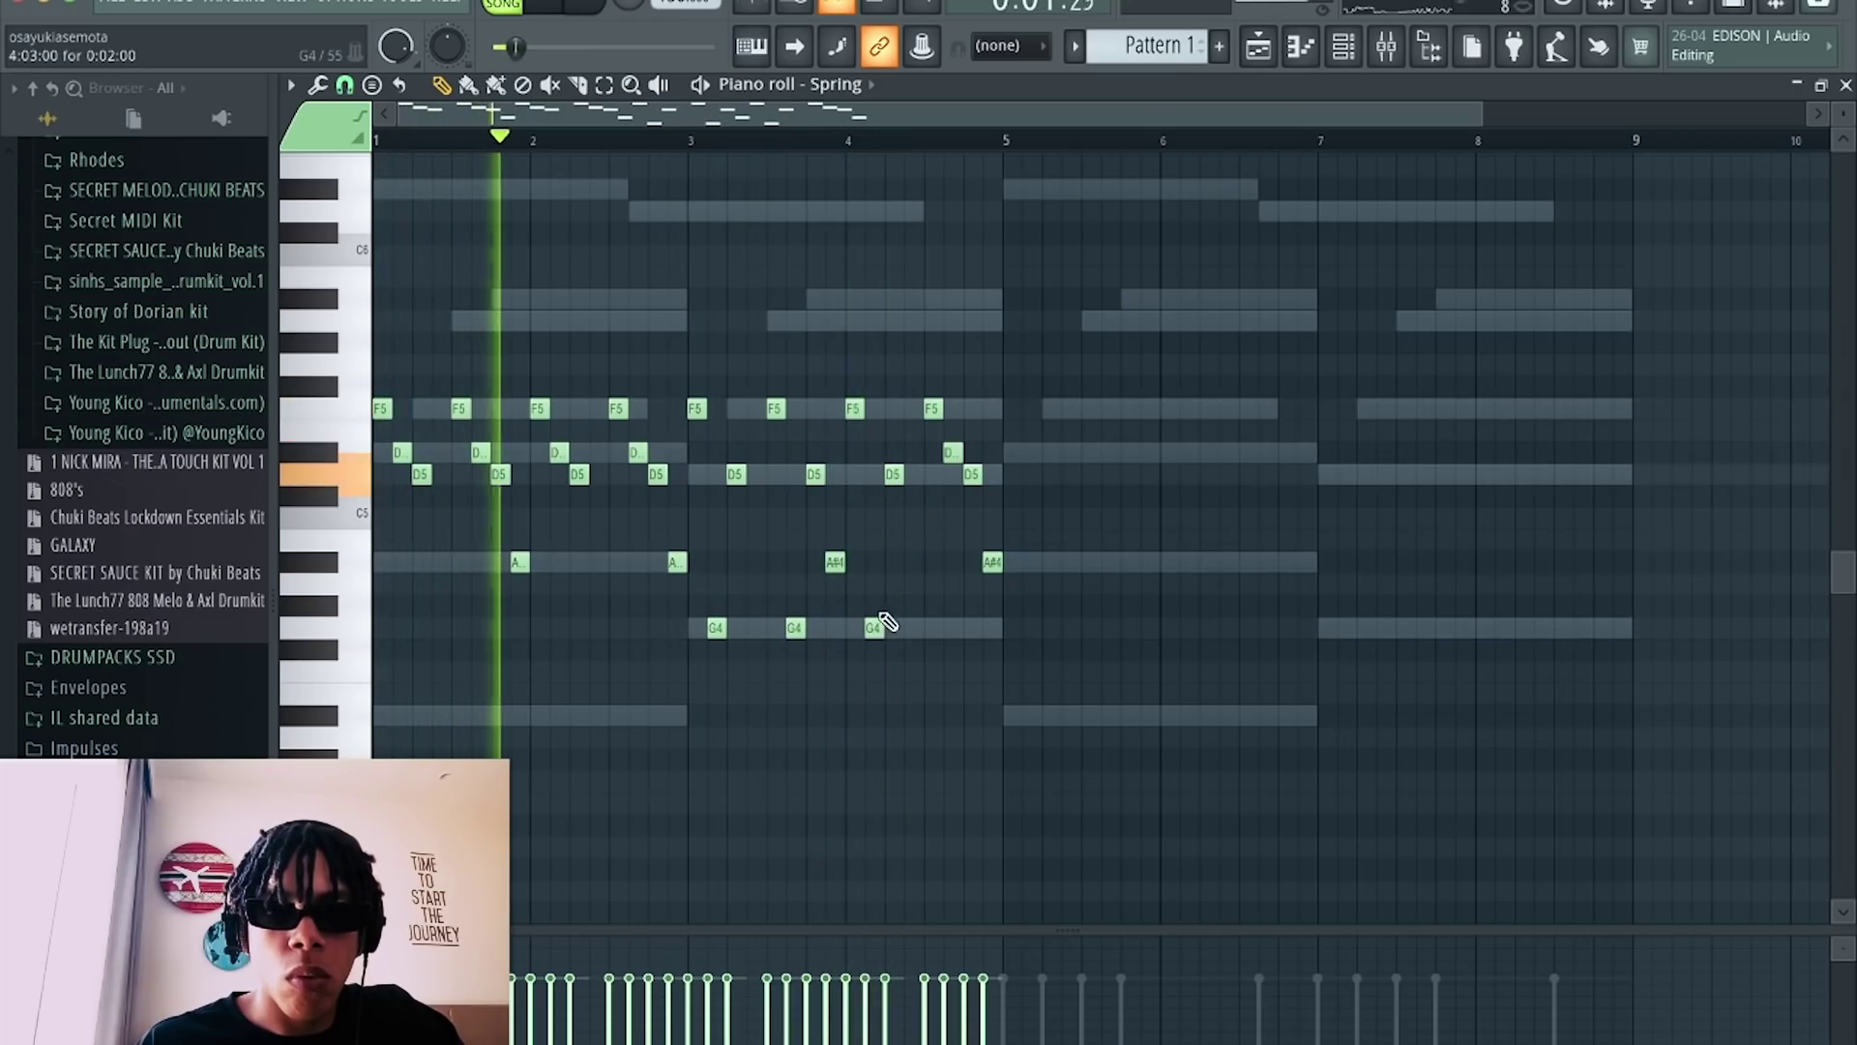
left_click_drag(953, 455, 953, 626)
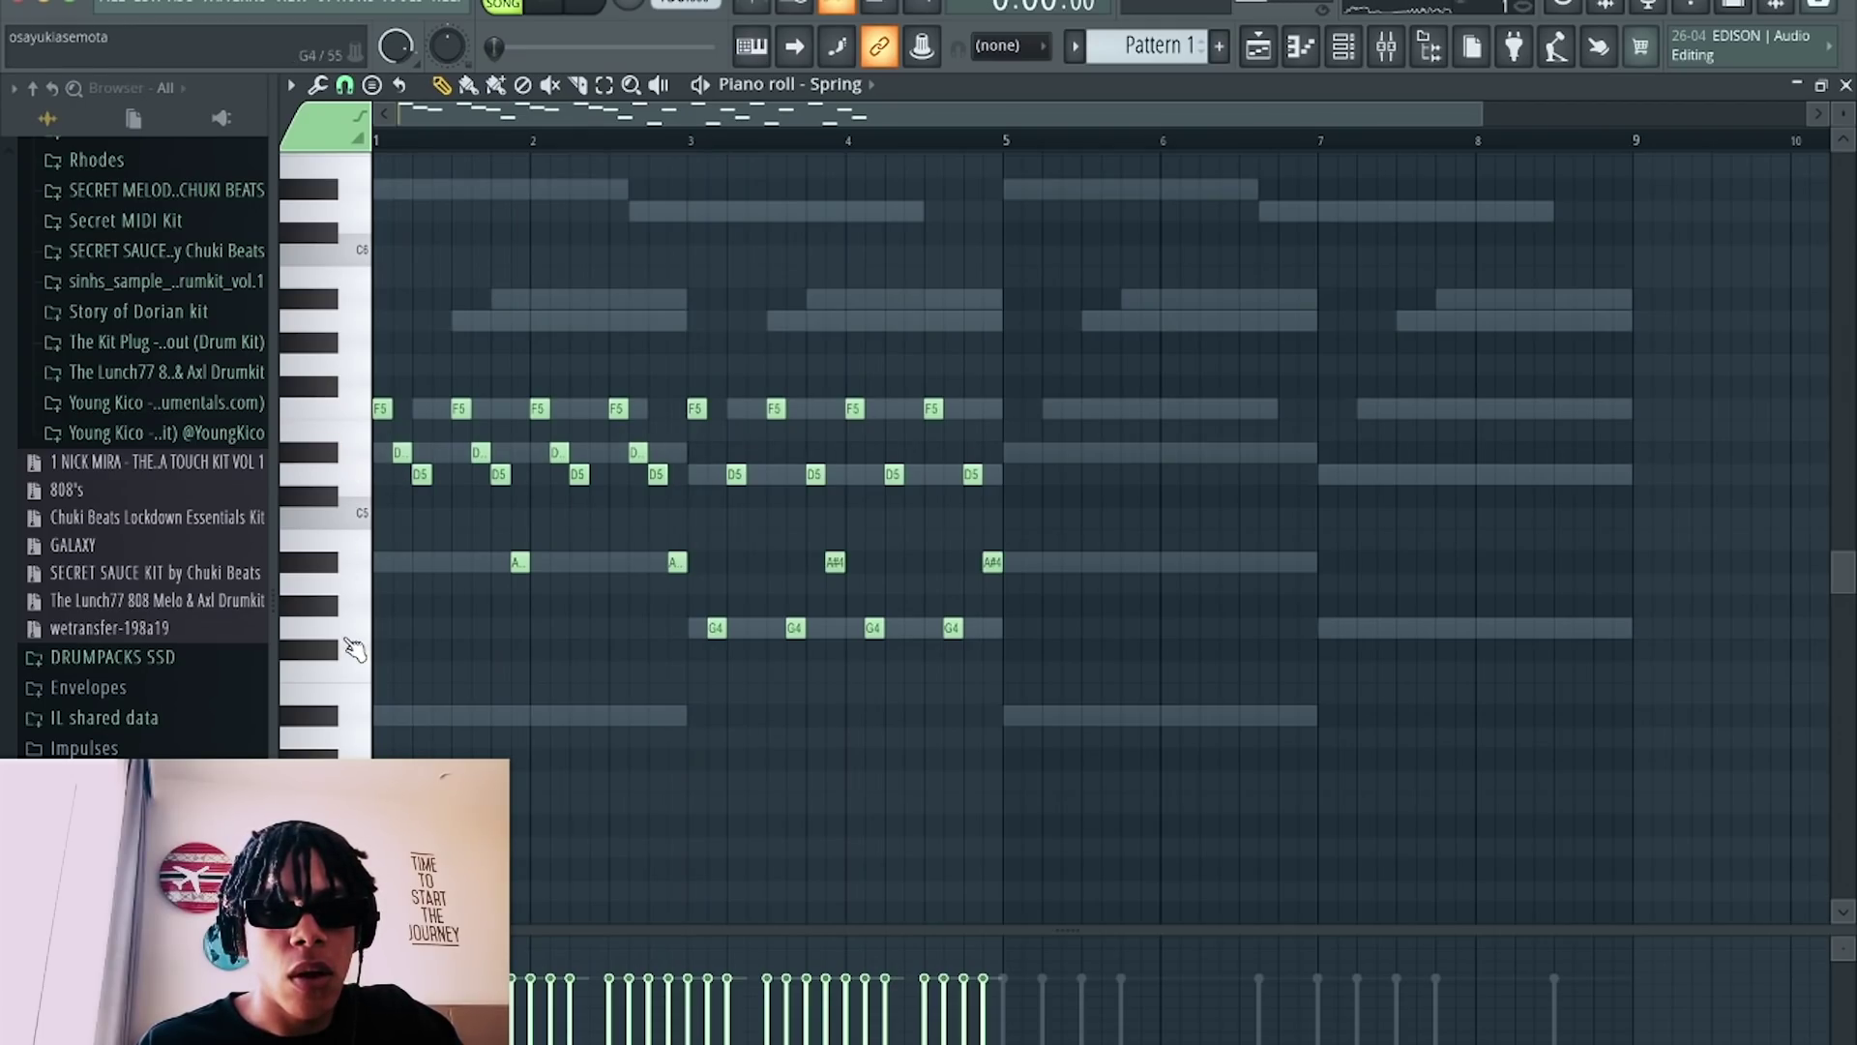
key("space")
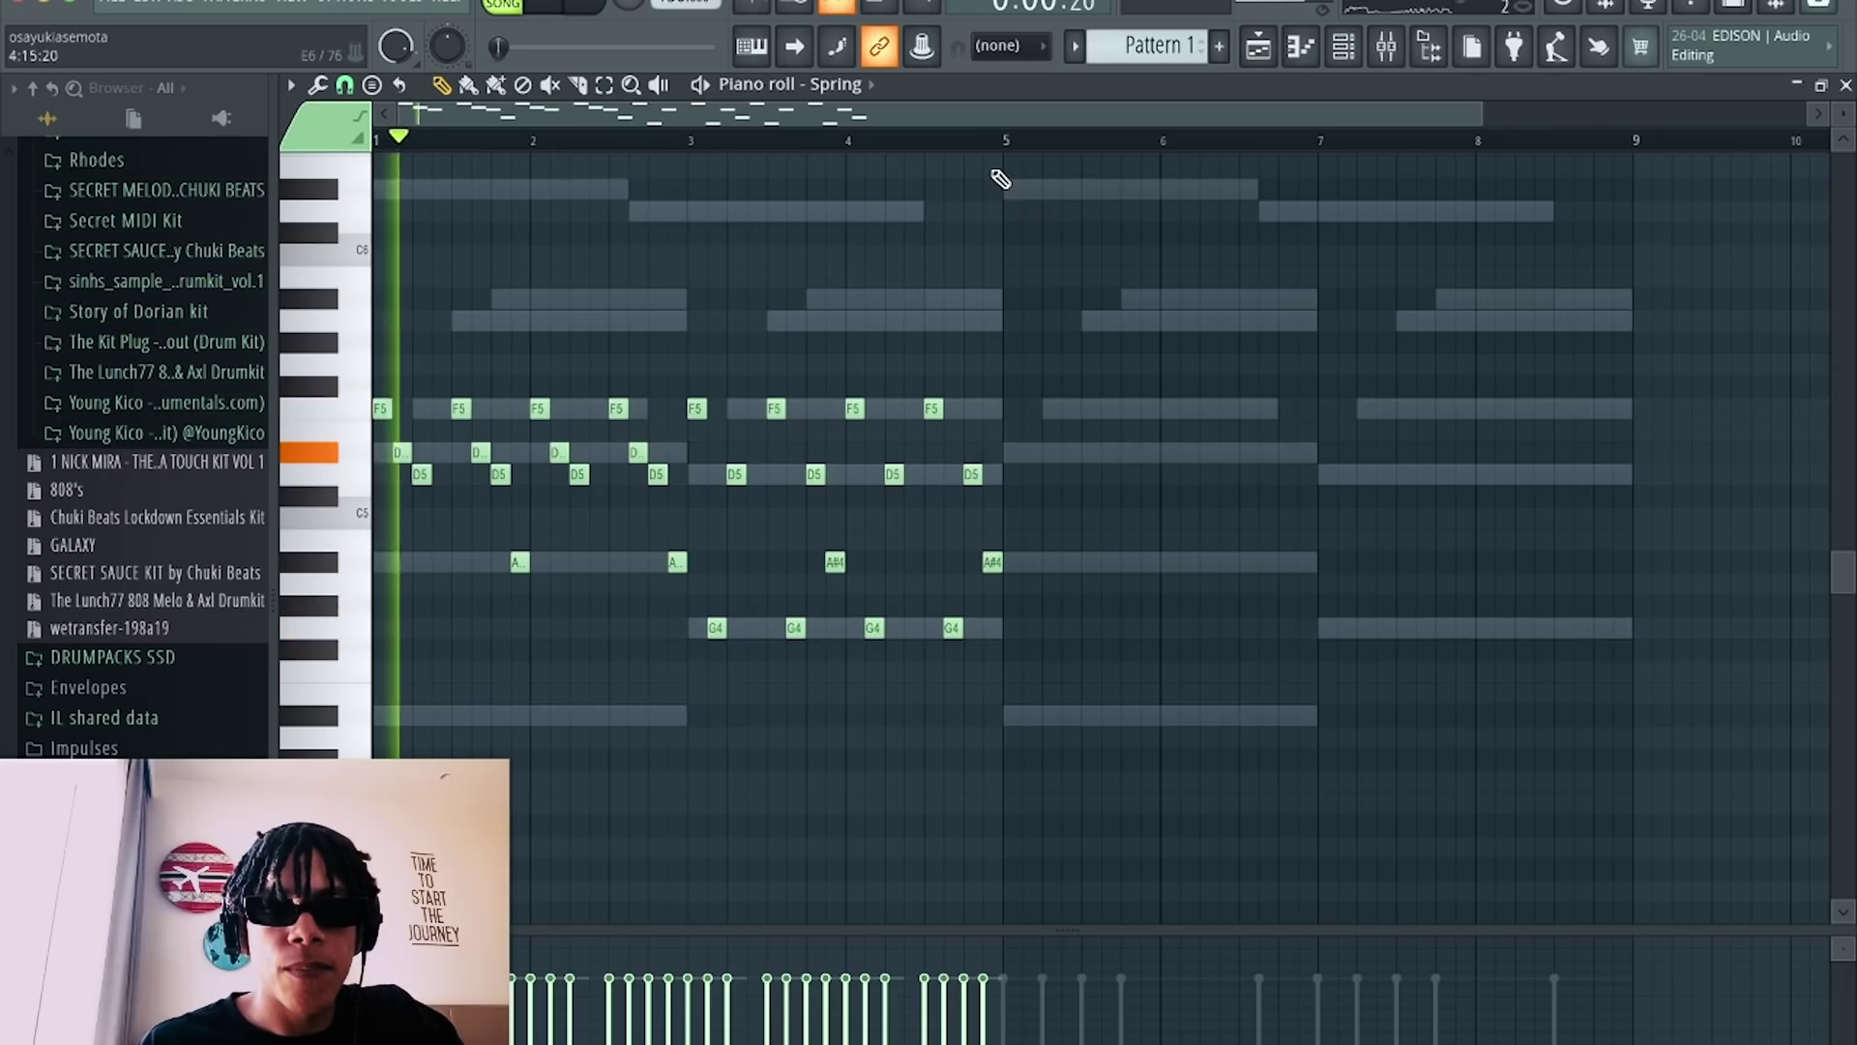
Duplicate the four-bar Spring melody into bars 5 to 8 and clear the selection.
left_click_drag(1005, 146, 63, 257)
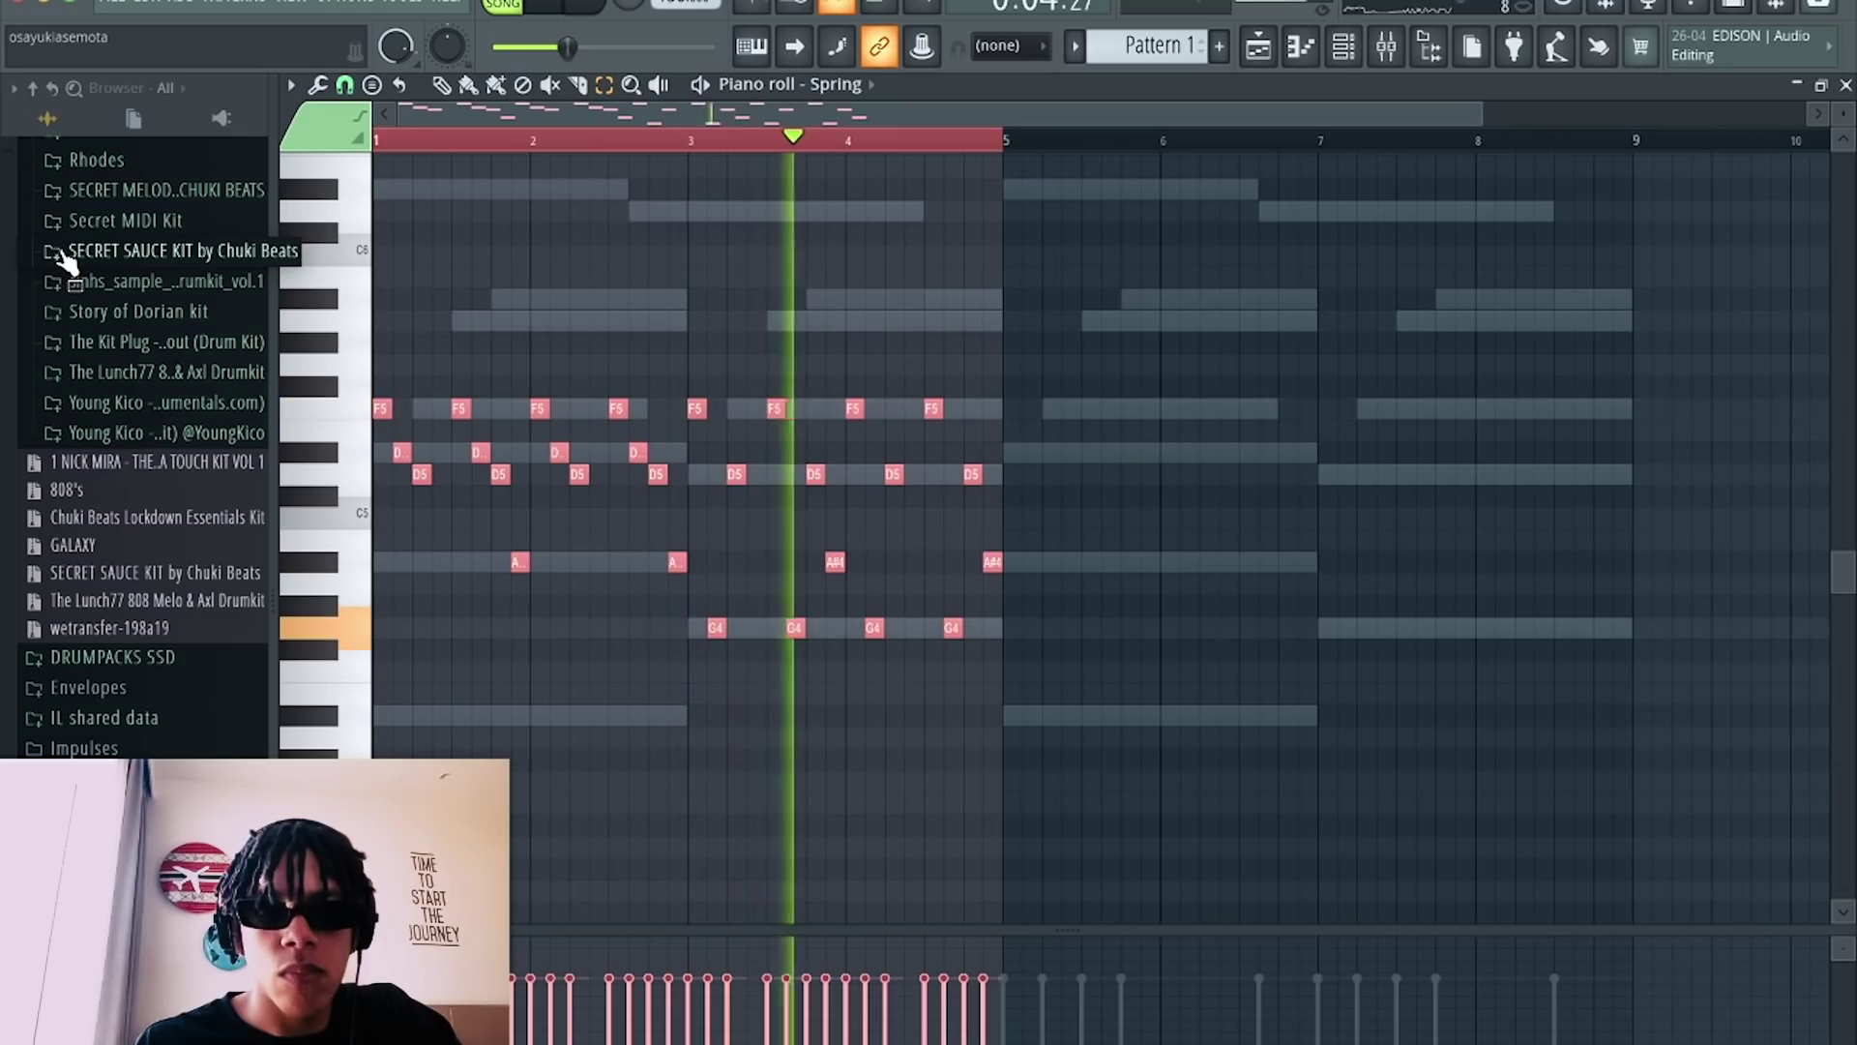
key("ctrl+b")
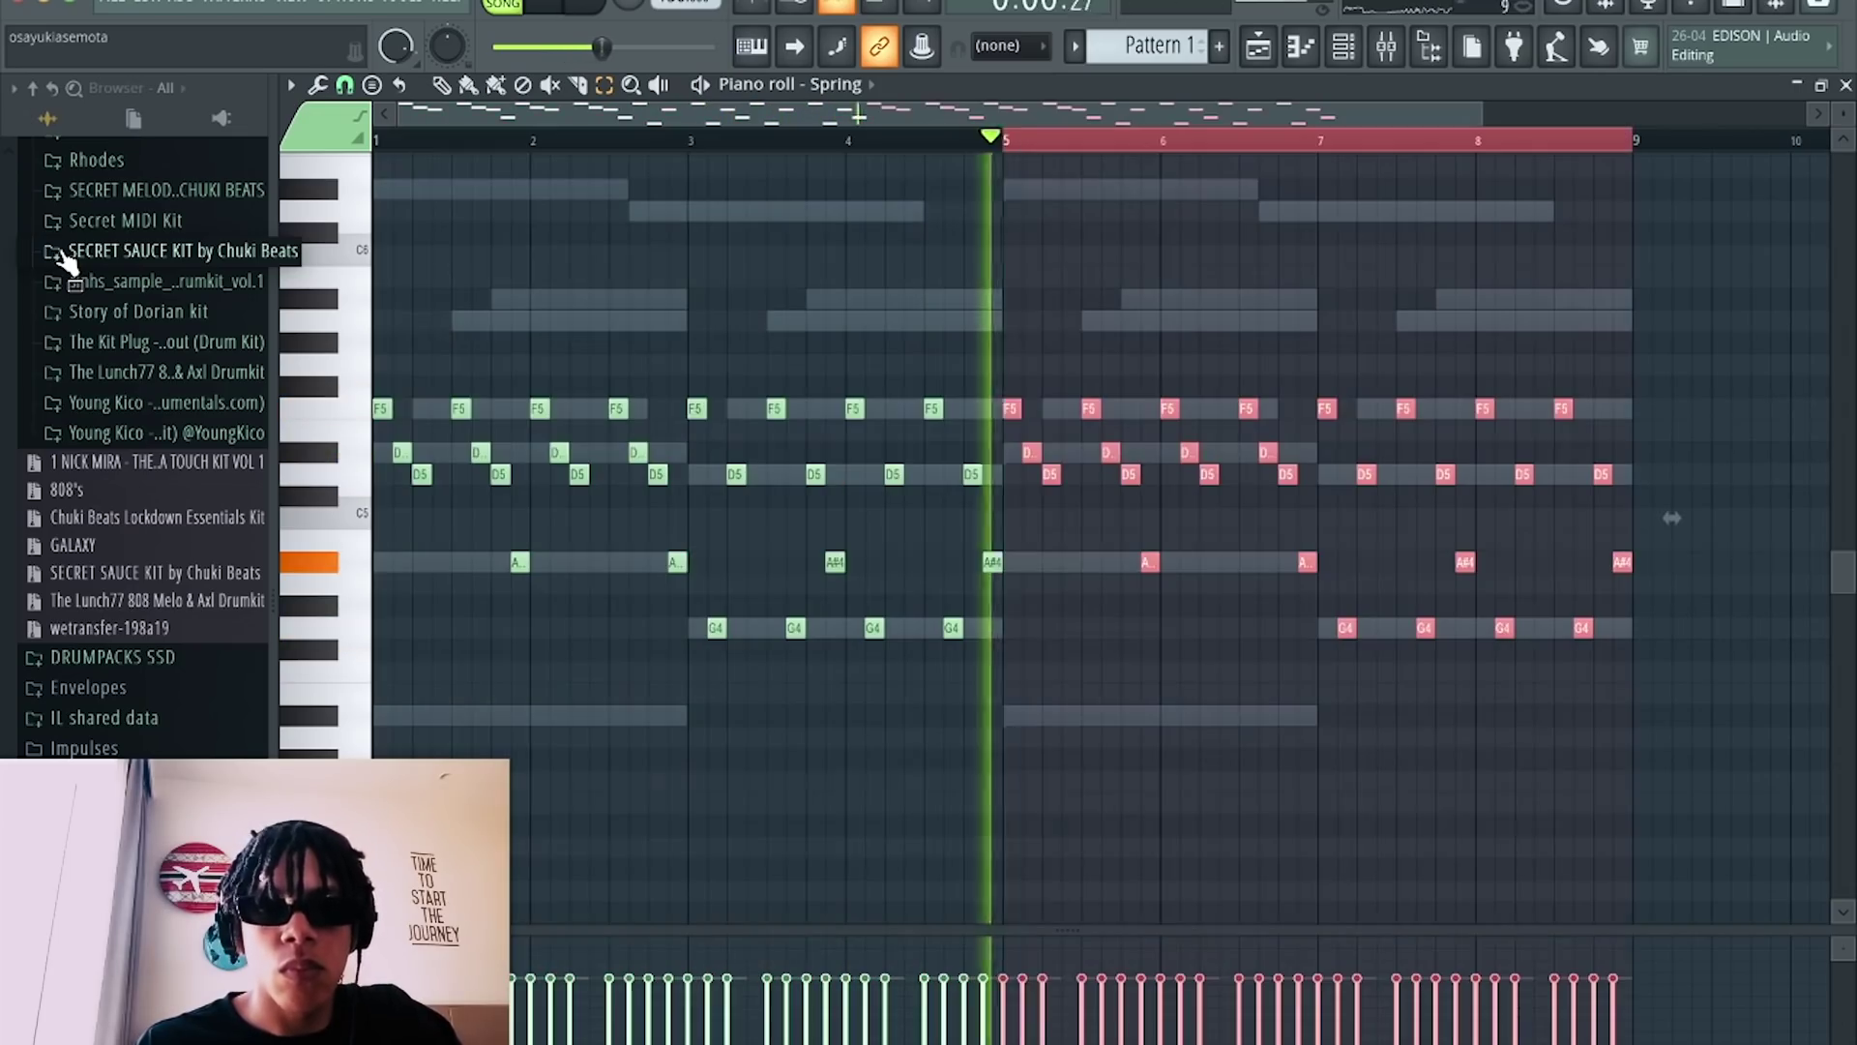
key("ctrl+d")
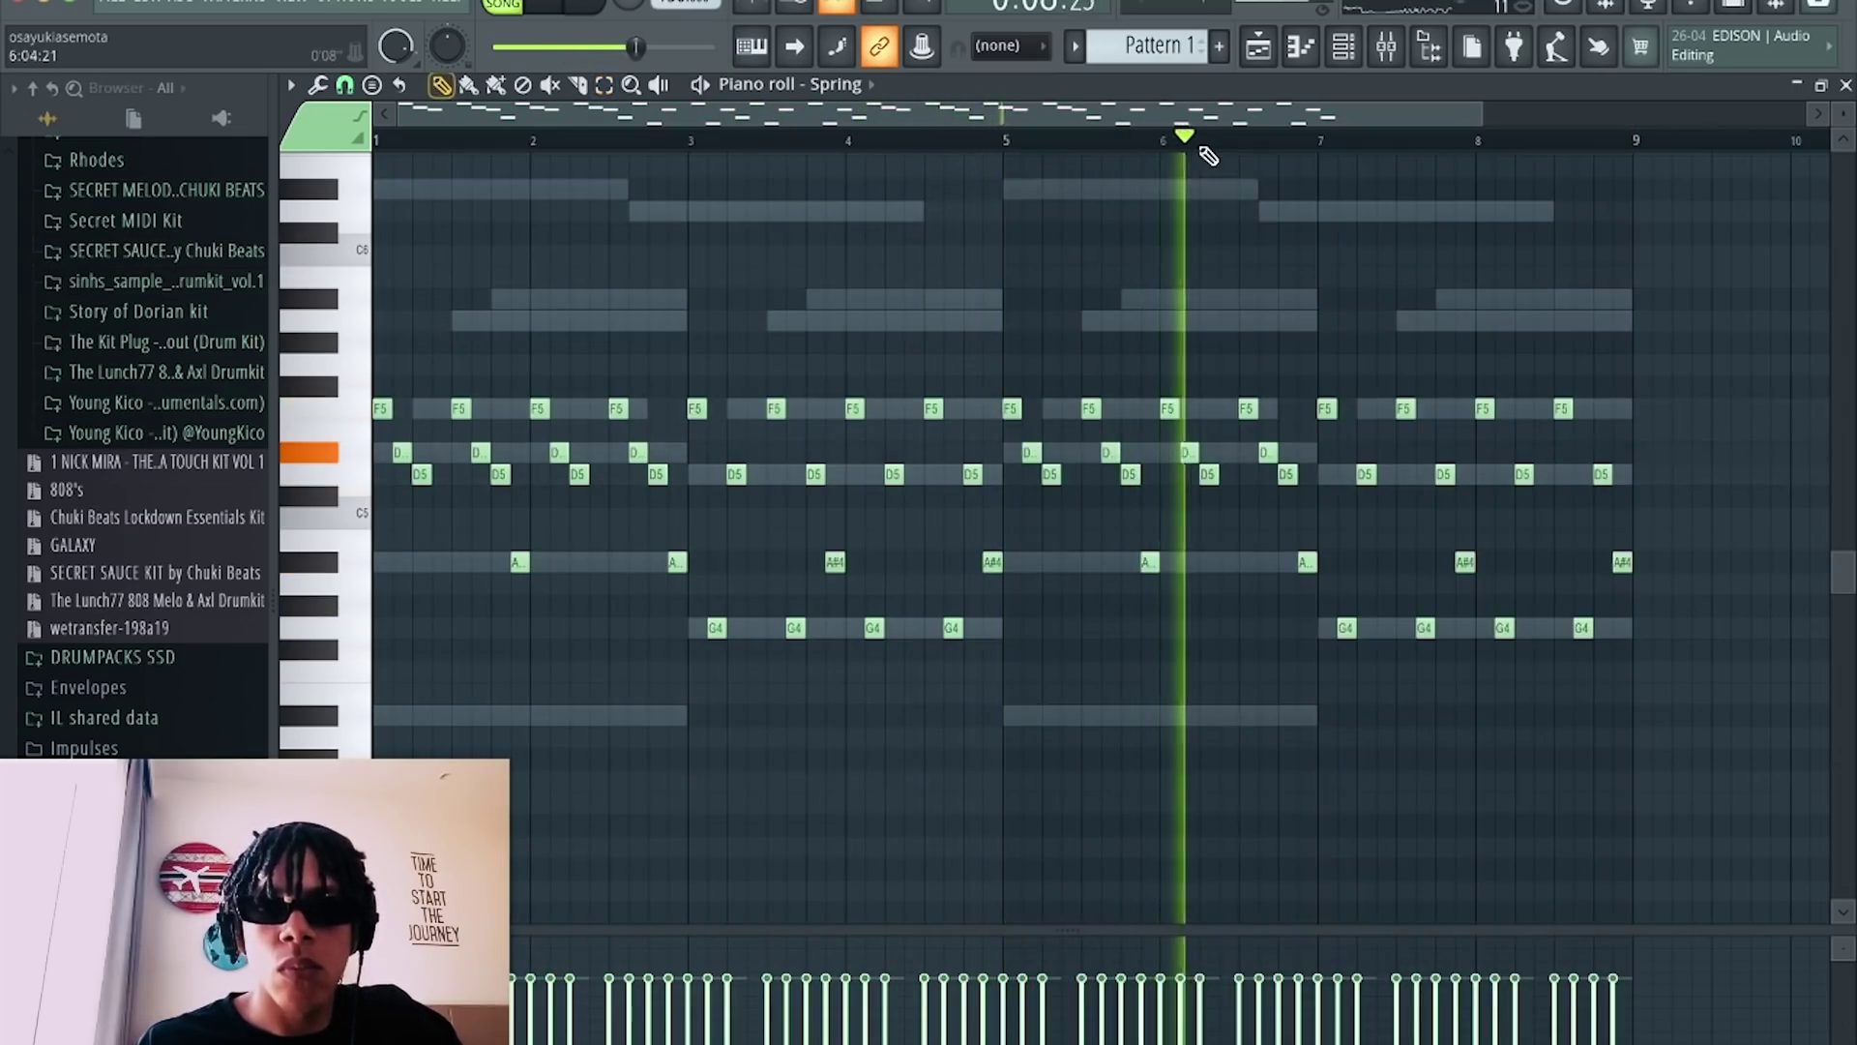
Try the whole Spring melody one octave higher during playback and return it to its original octave.
key("ctrl+a")
key("ctrl+Up")
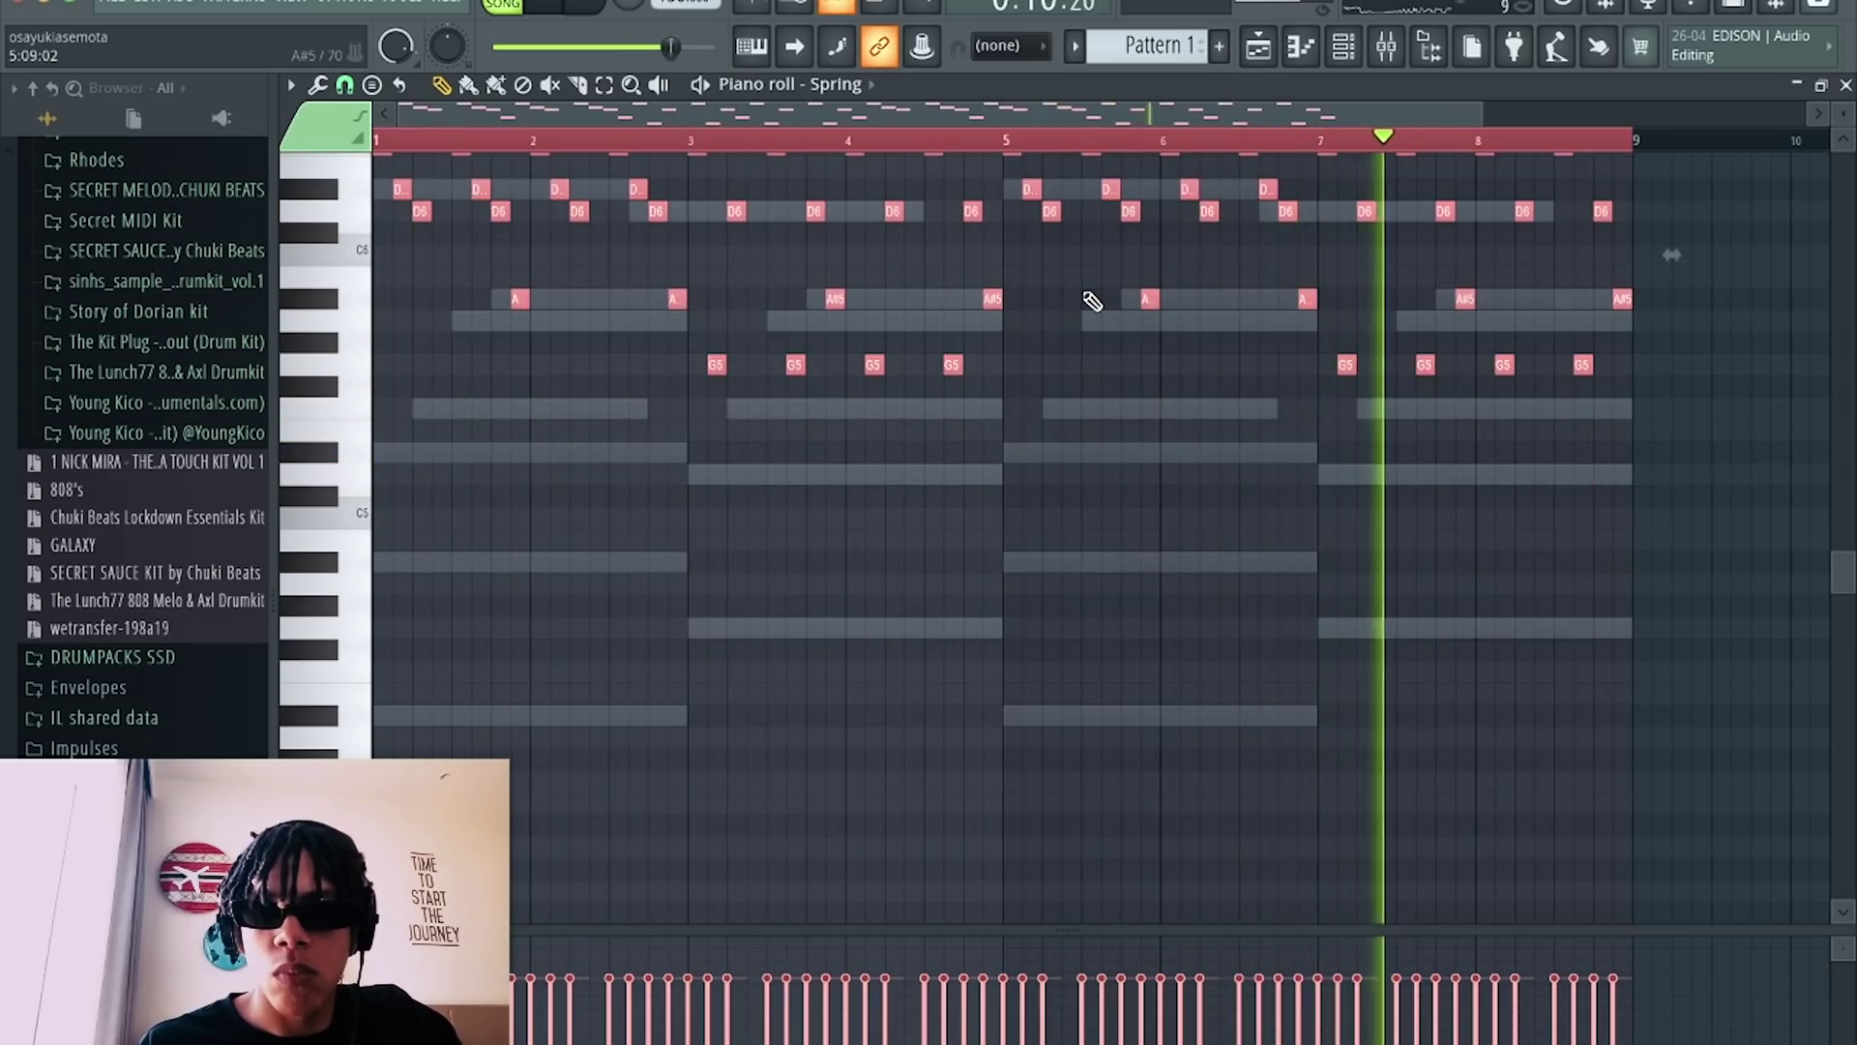
key("ctrl+Down")
Stop playback, set the Spring channel's volume to 55% and route the channel to mixer track 6.
left_click(1362, 58)
key("space")
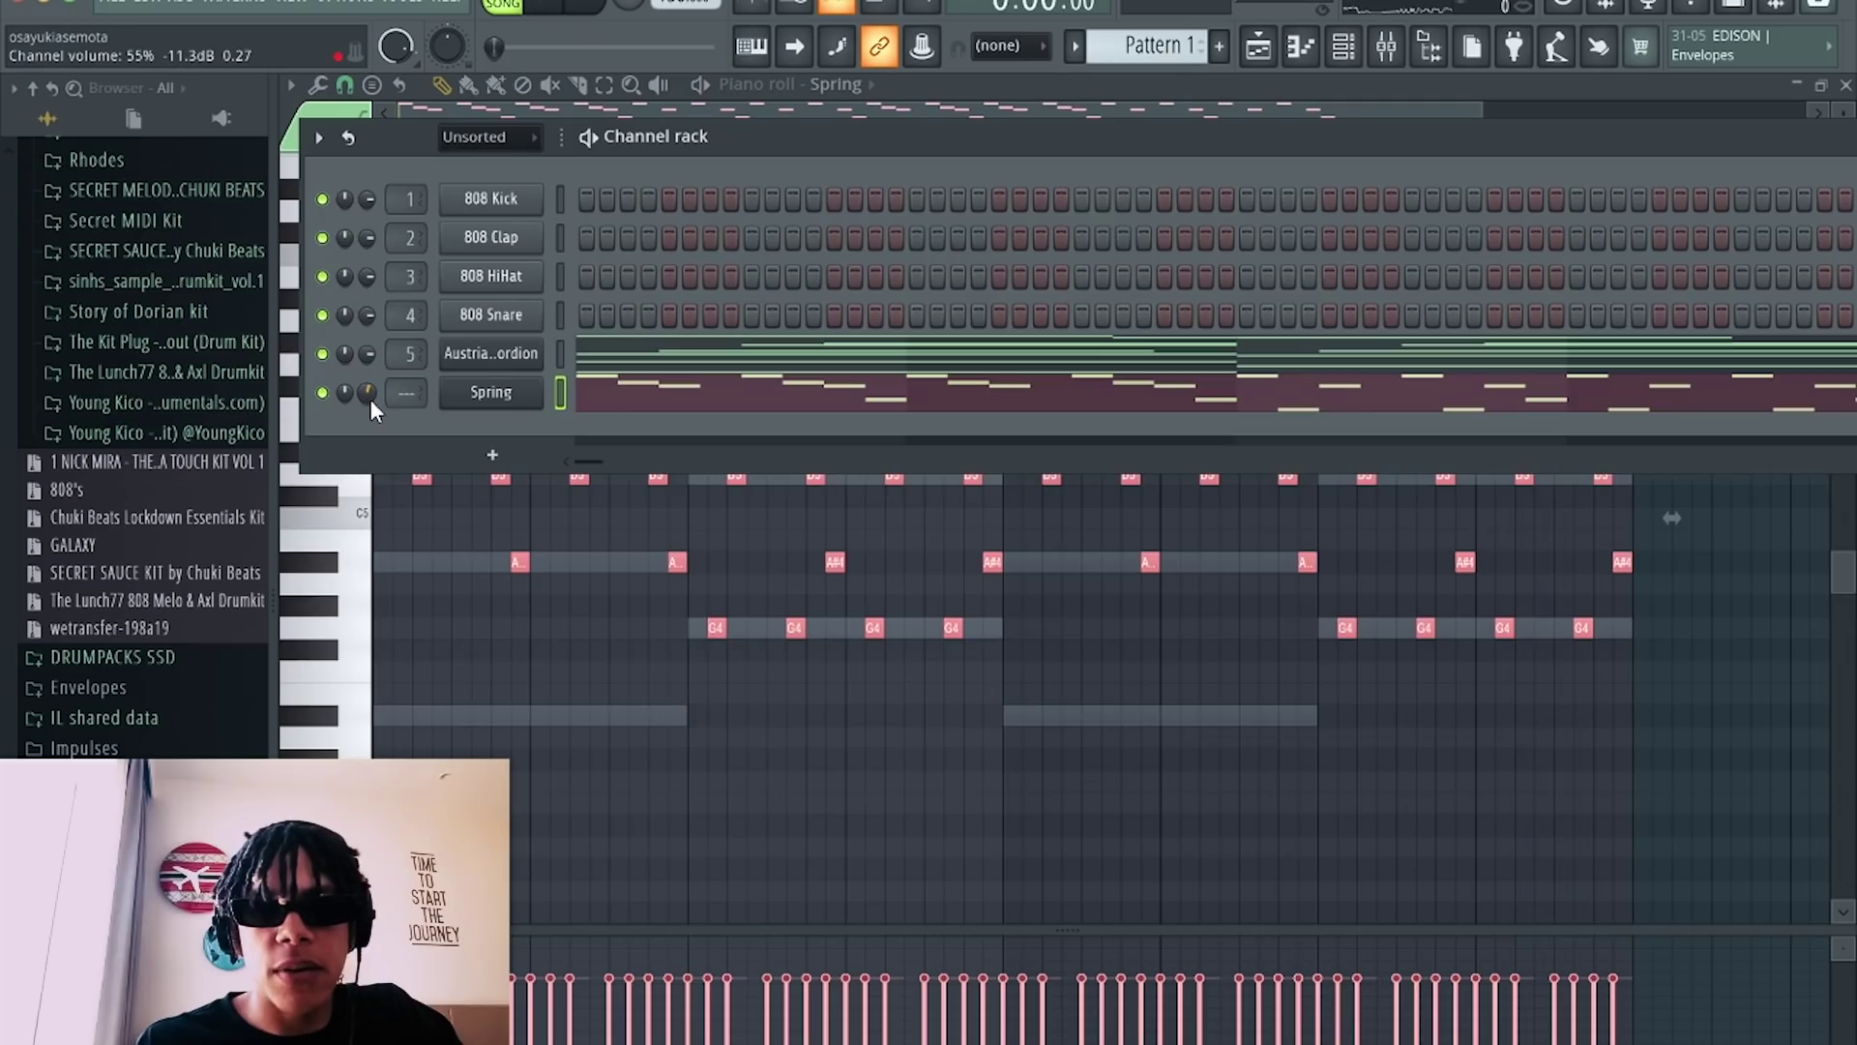
key("ctrl+l")
Set the Spring mixer track's volume to about 88% while listening to the playback.
left_click_drag(707, 558, 707, 564)
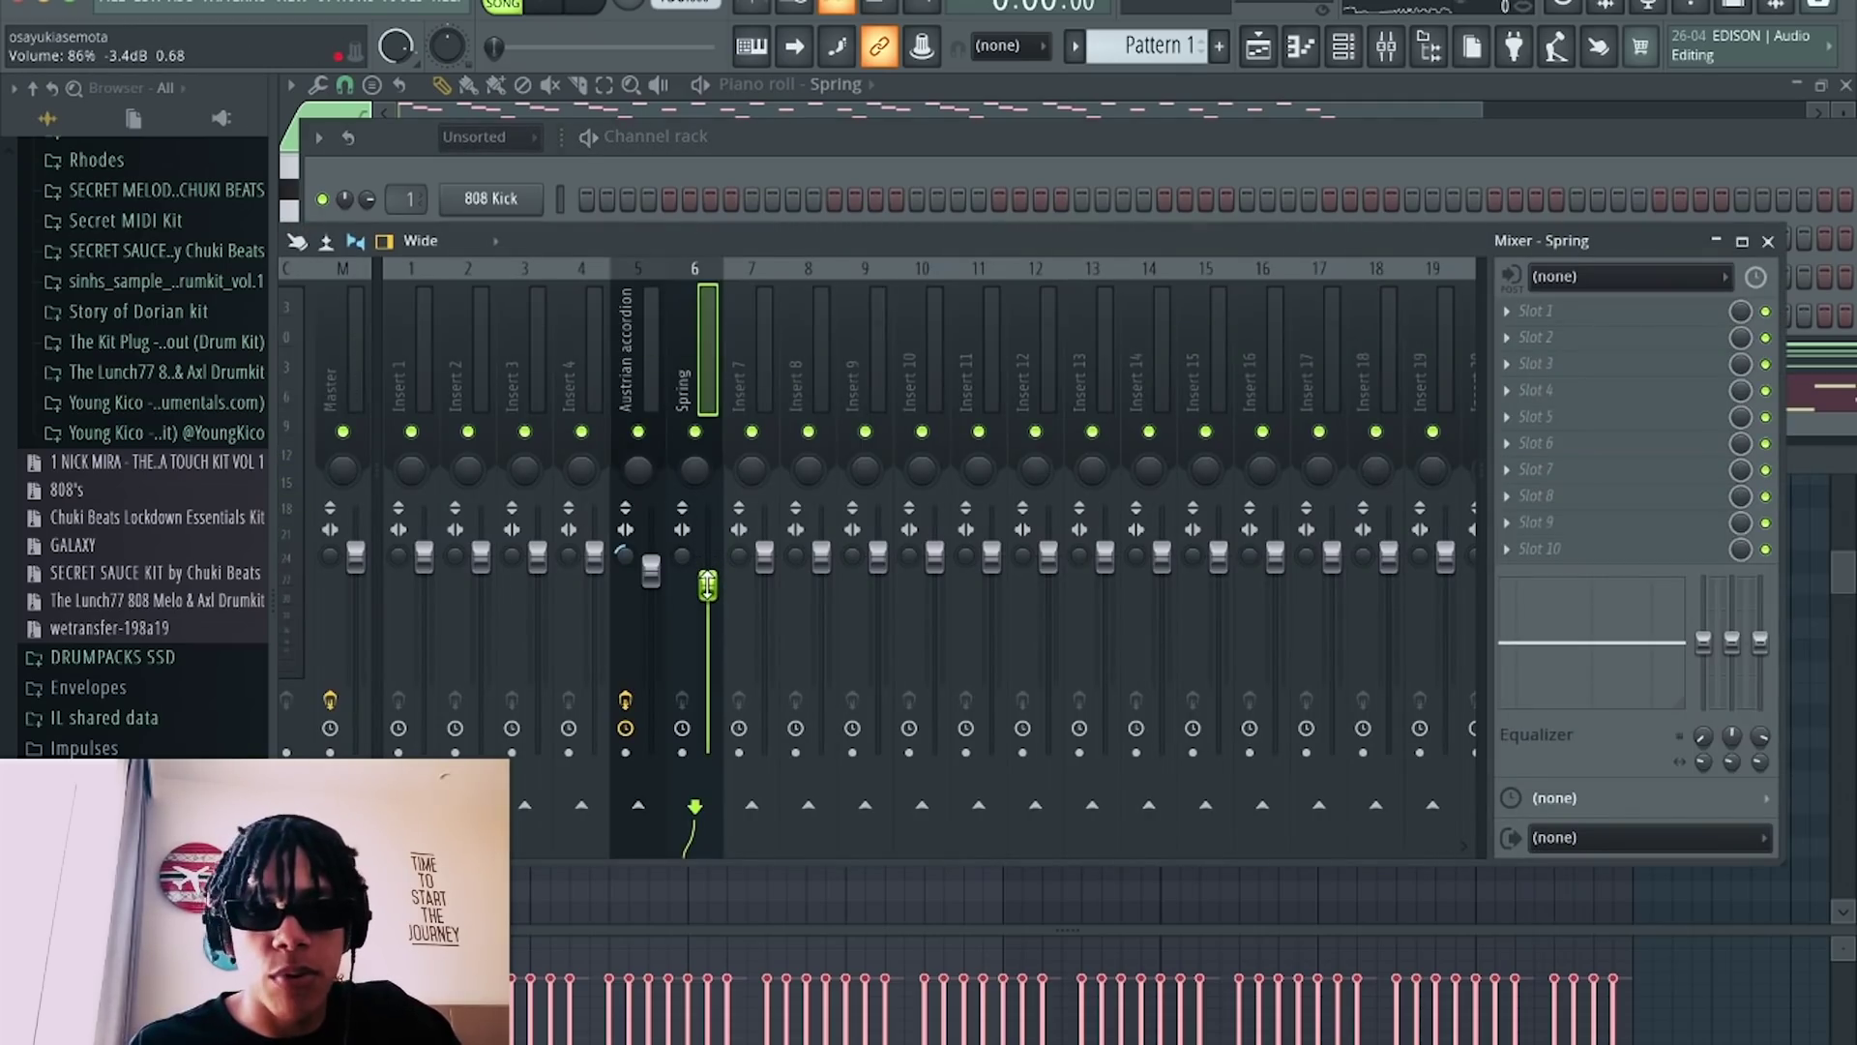
left_click_drag(707, 584, 707, 585)
key("space")
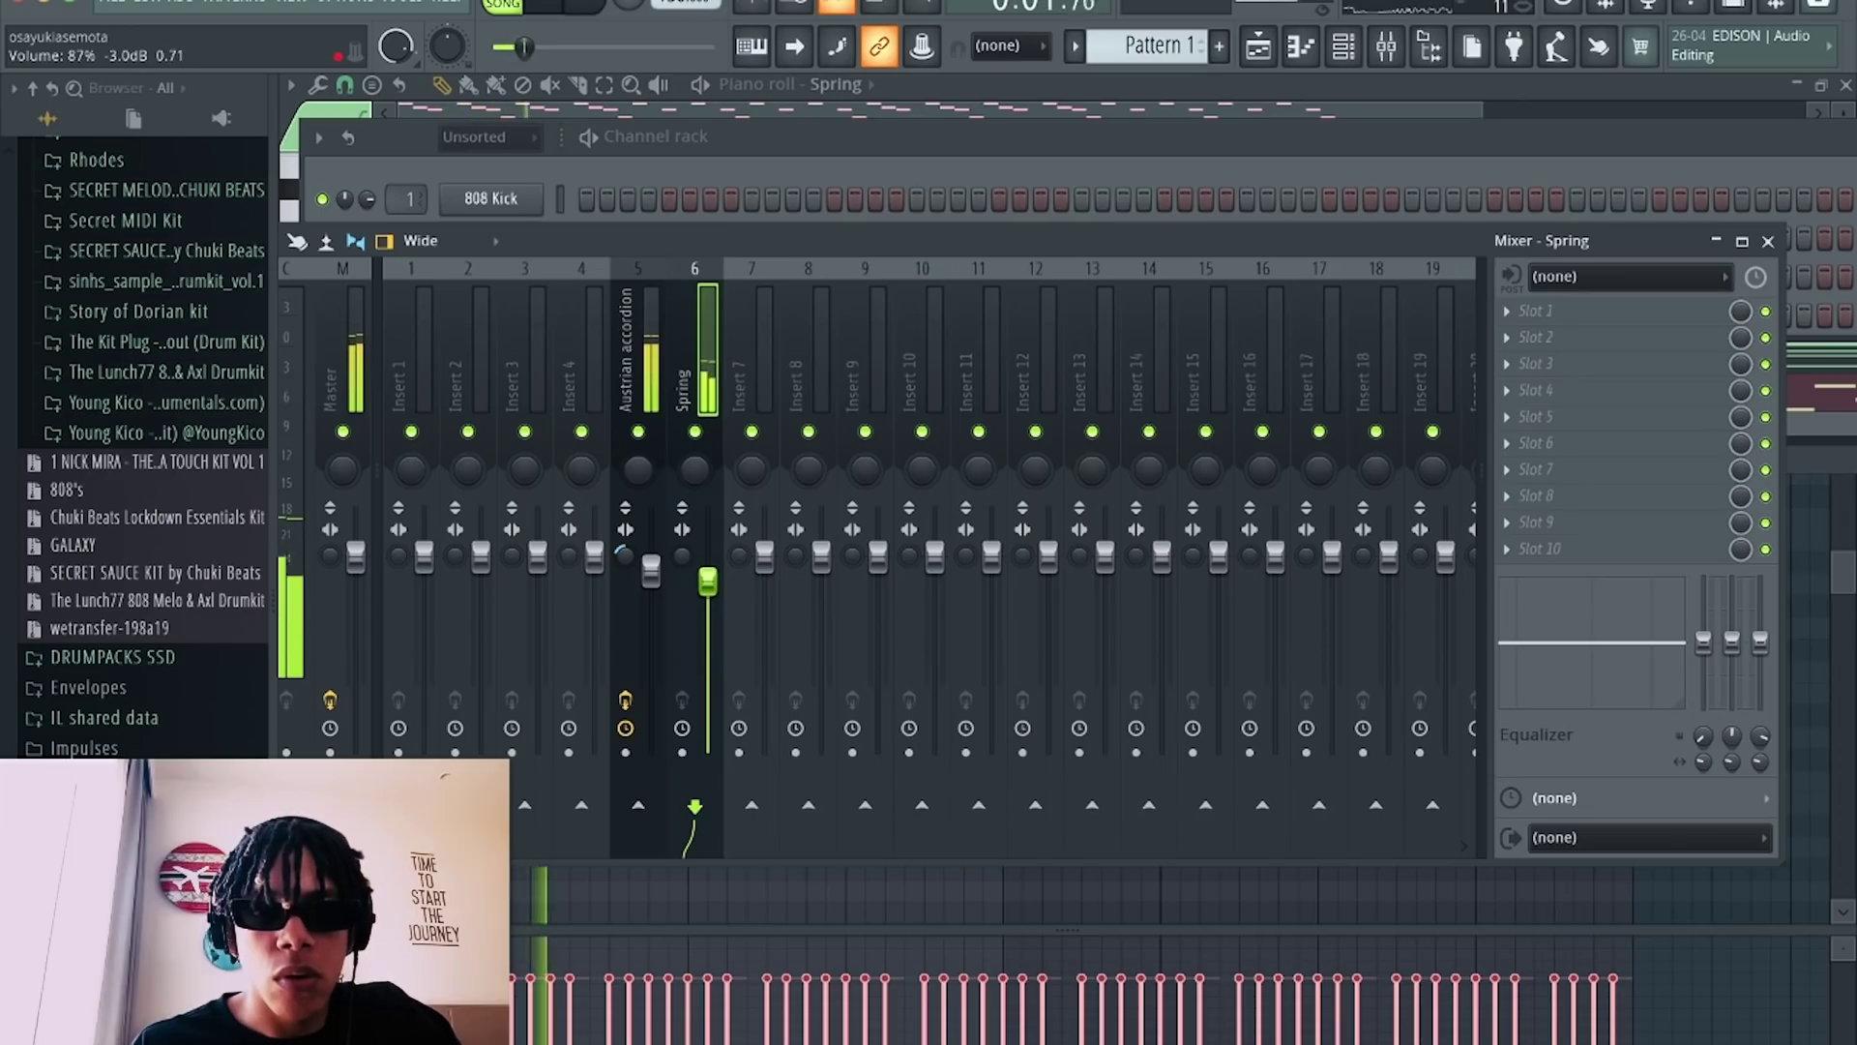
left_click_drag(708, 583, 709, 580)
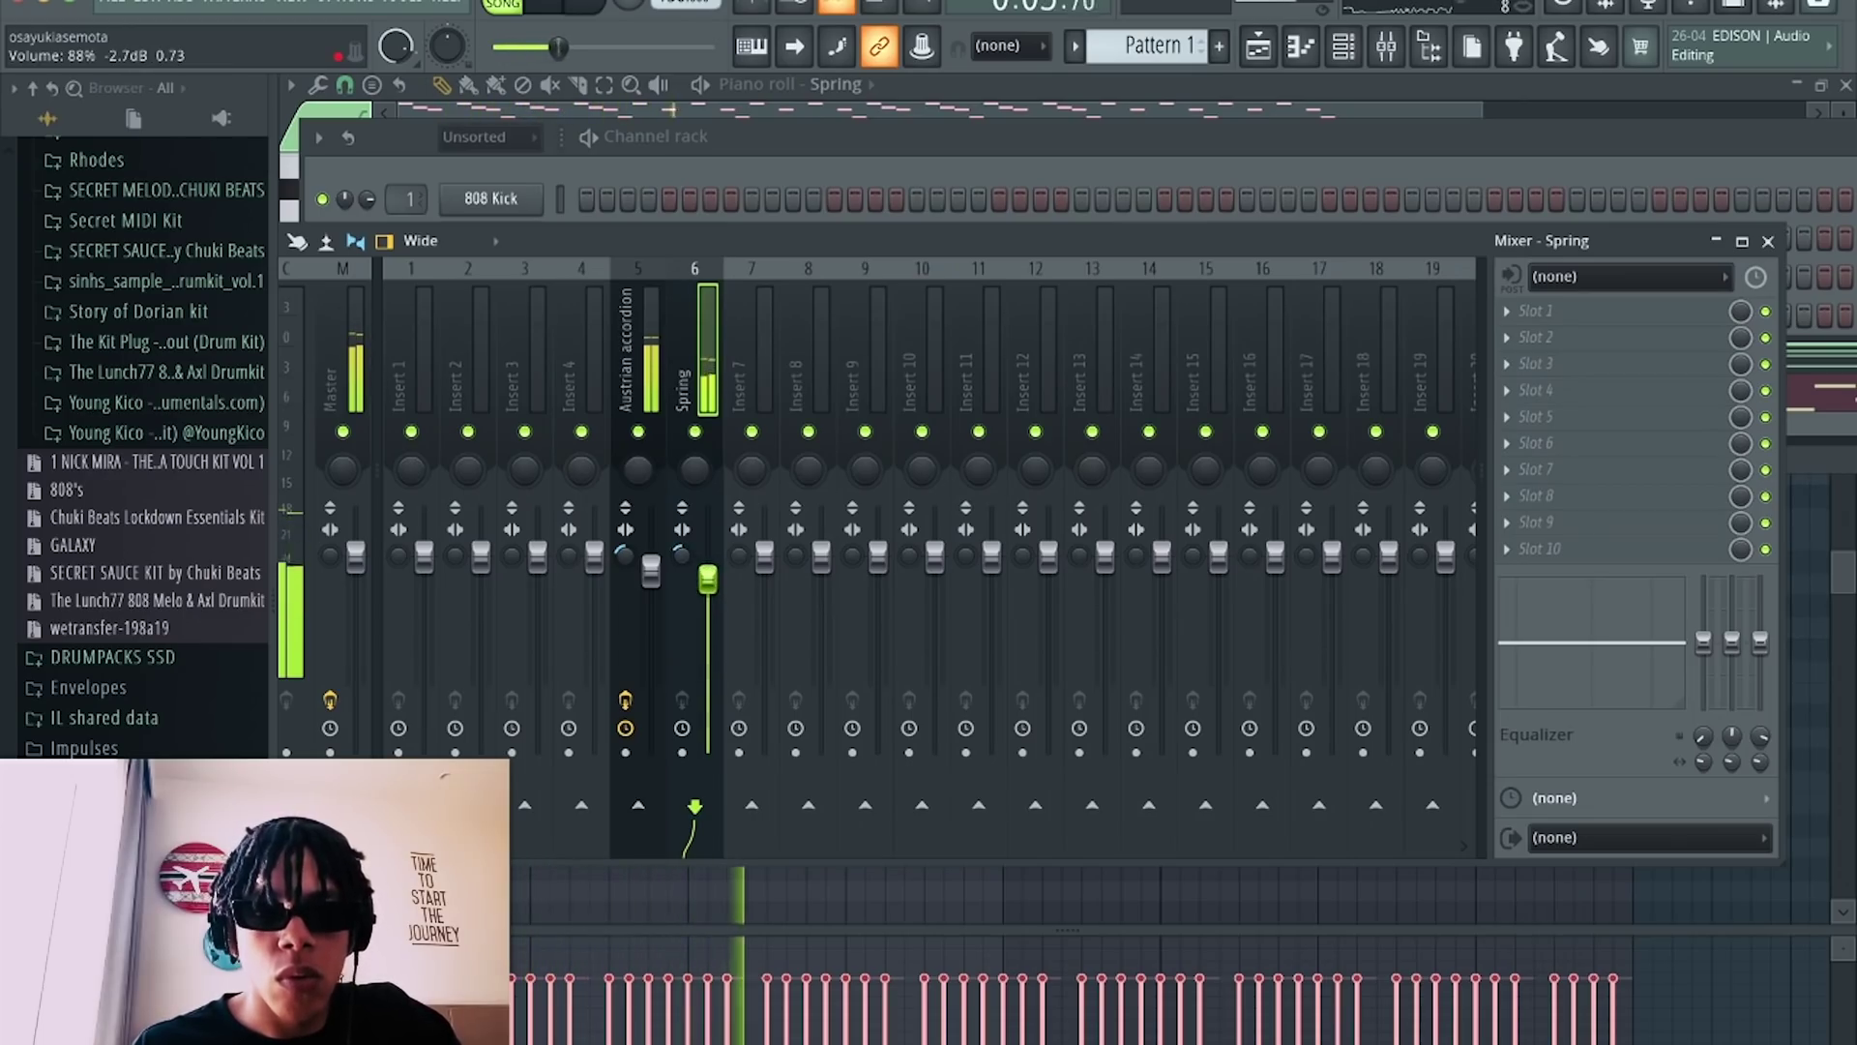
Load Gross Beat into slot 4 of the Austrian accordion mixer track and move its window up.
left_click(1587, 391)
left_click(641, 344)
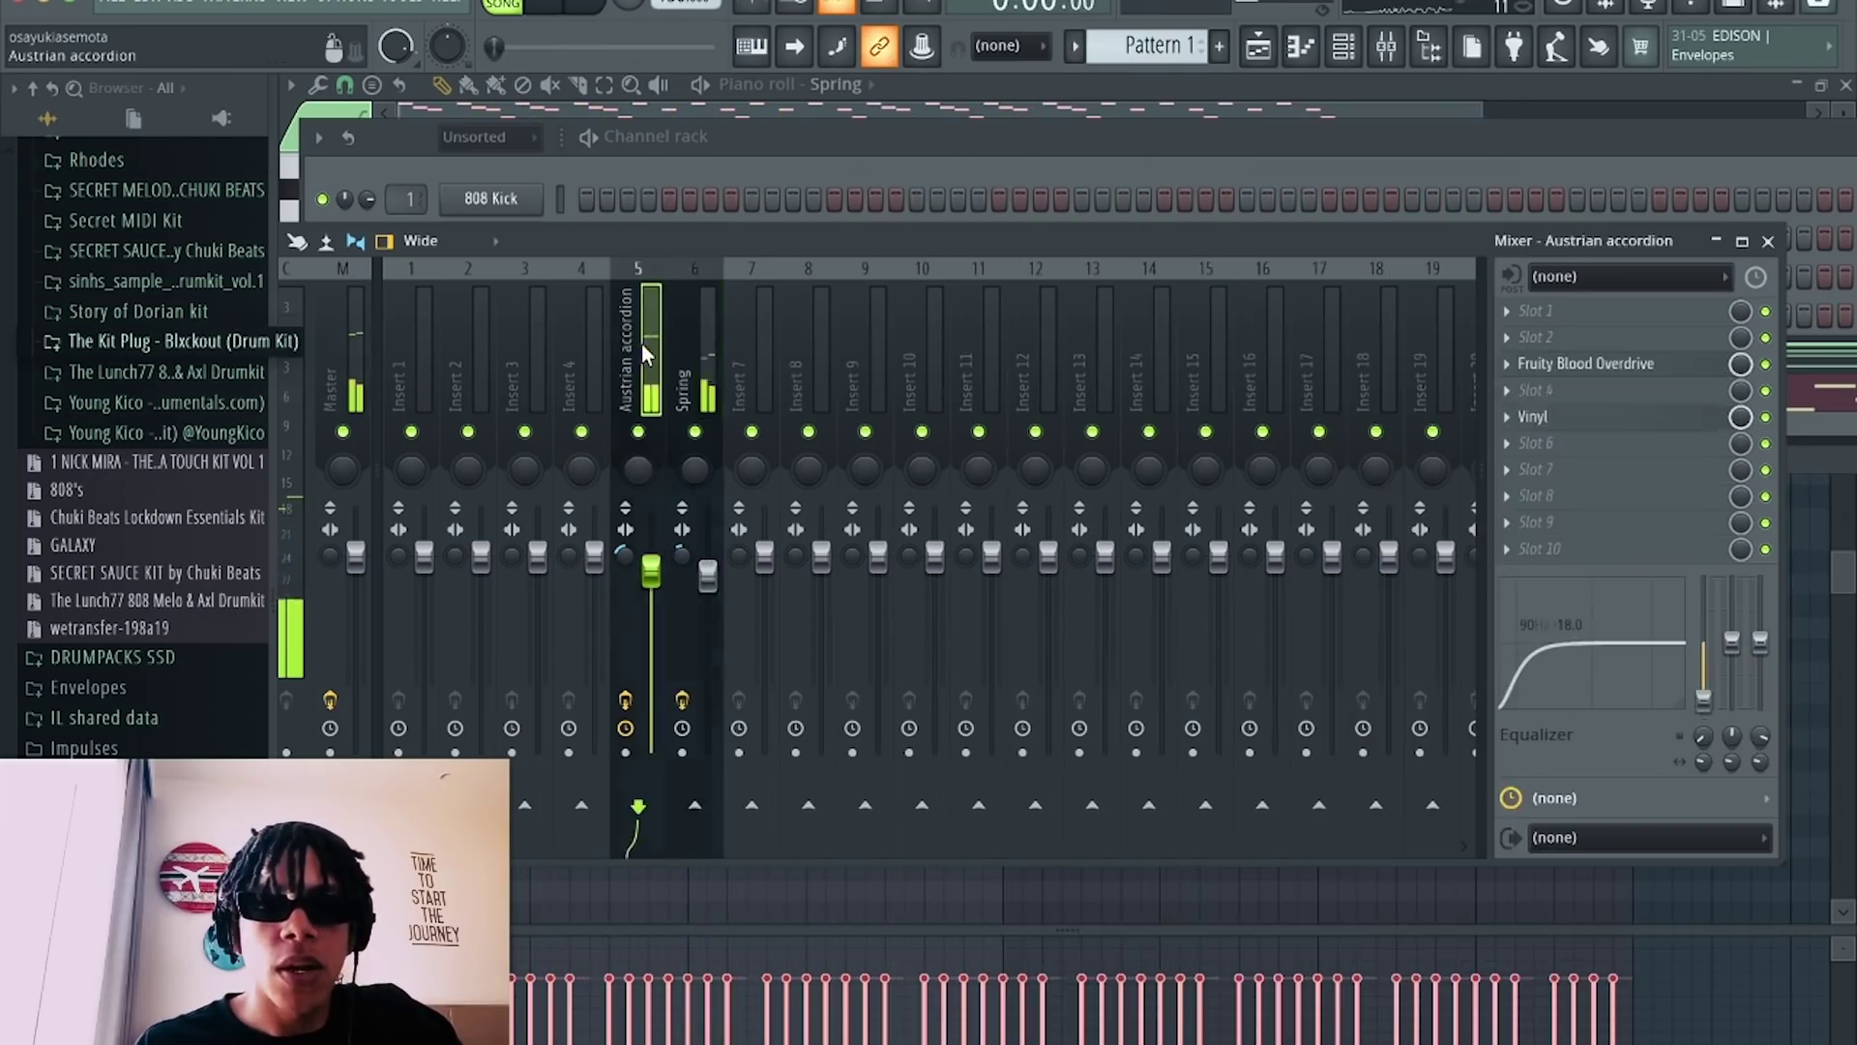
left_click(1571, 393)
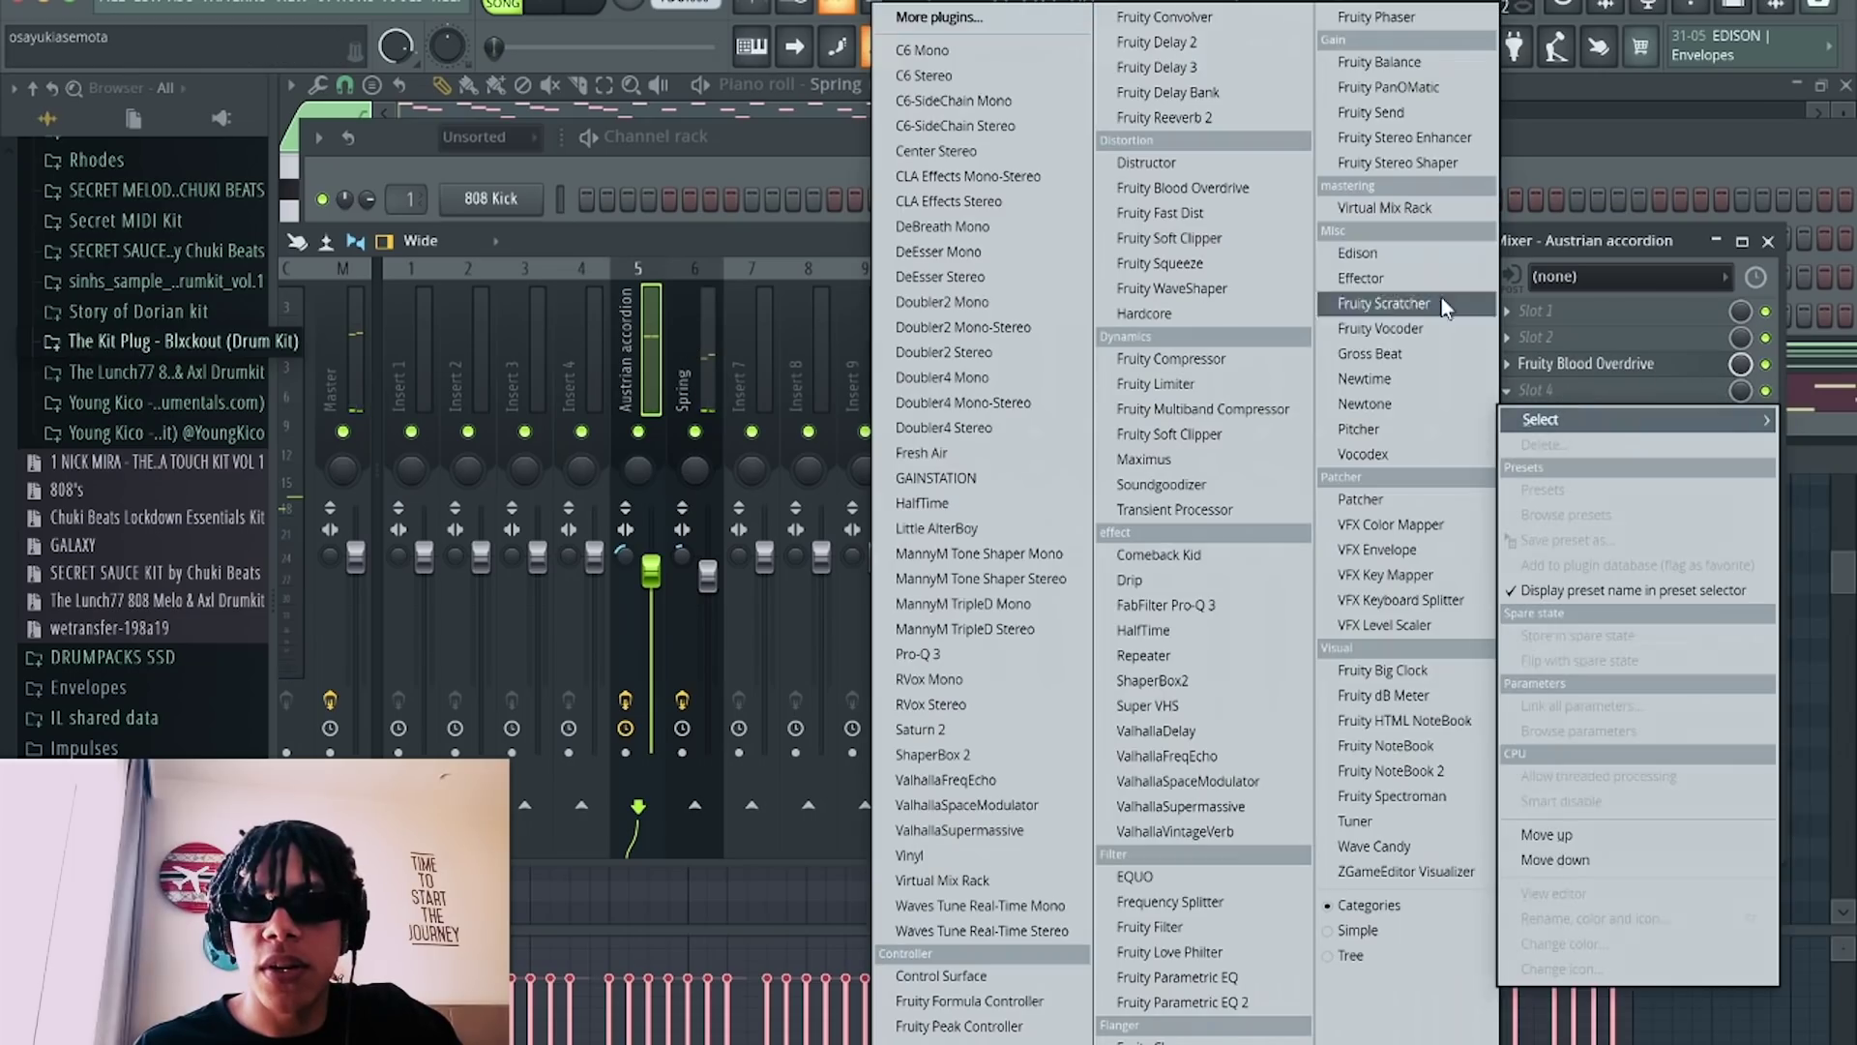
left_click(1385, 354)
left_click_drag(1371, 495, 1361, 371)
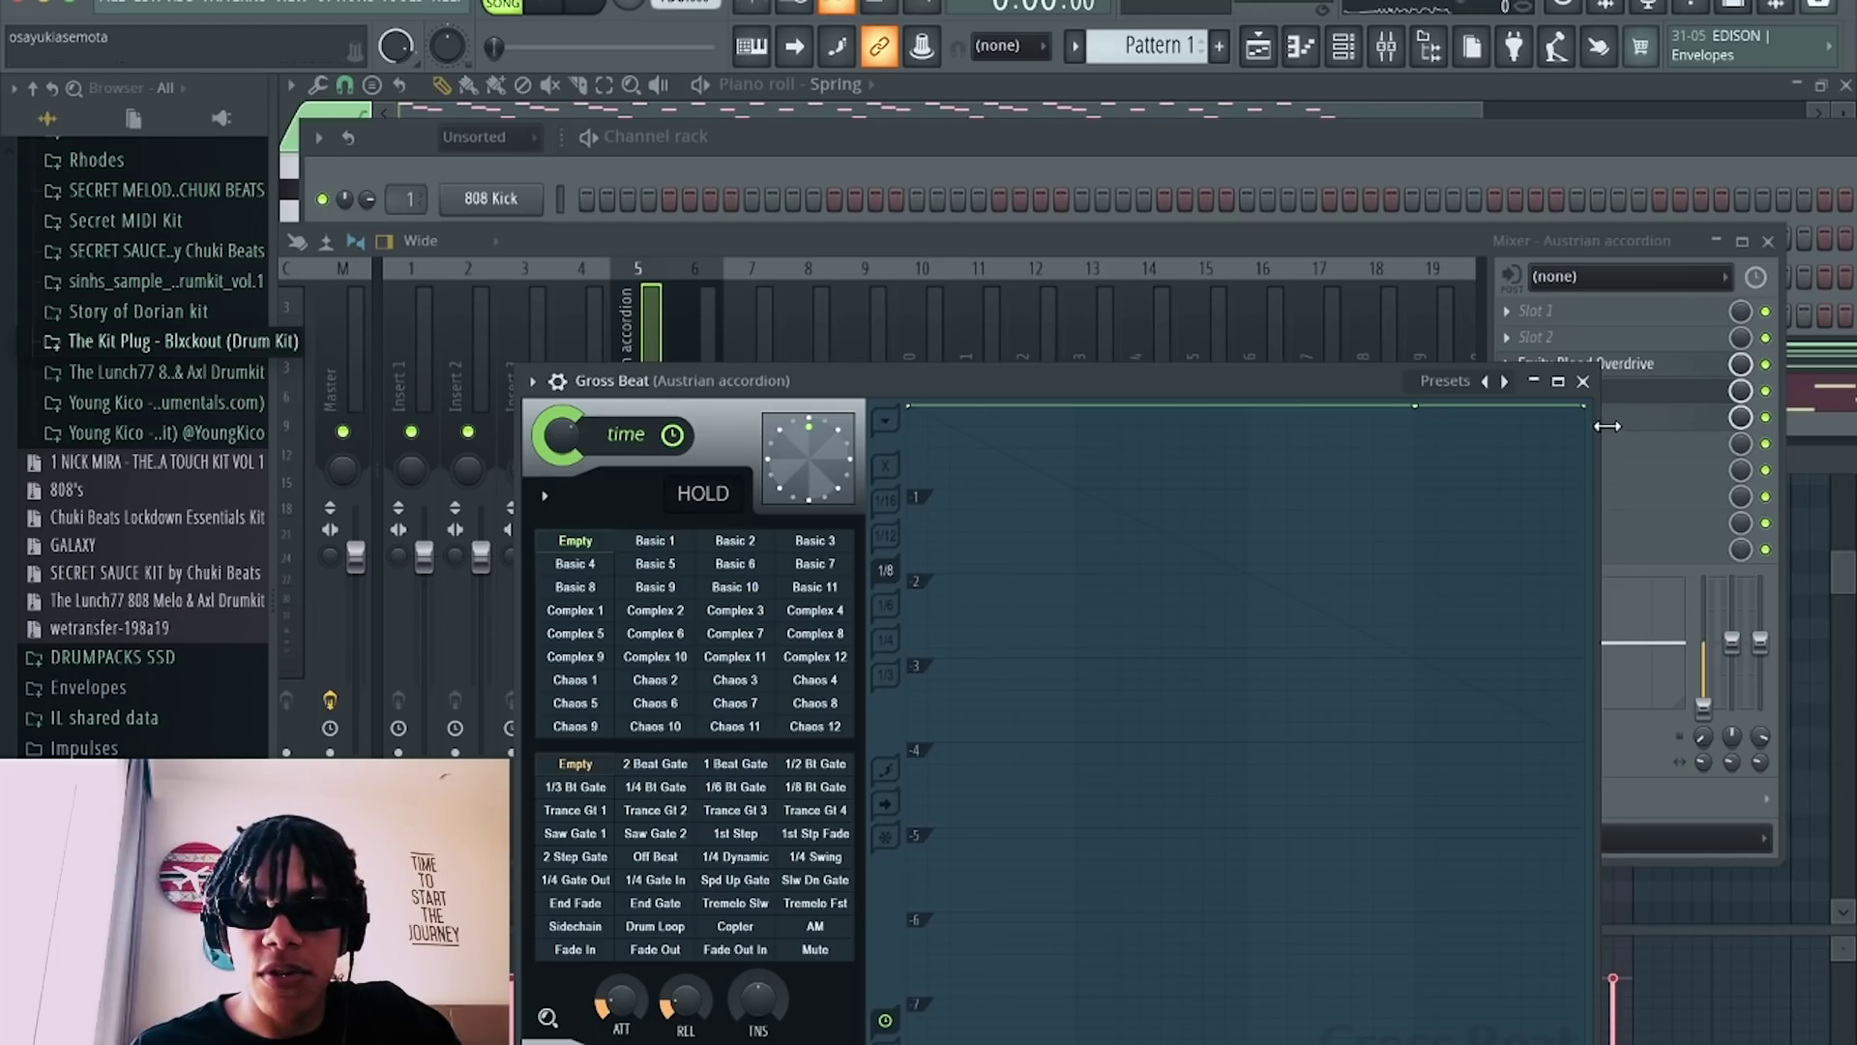
Shape the last quarter of Gross Beat's time envelope into a curved dip ending at about 0.6, checking it in playback.
right_click(1578, 414)
left_click(1644, 535)
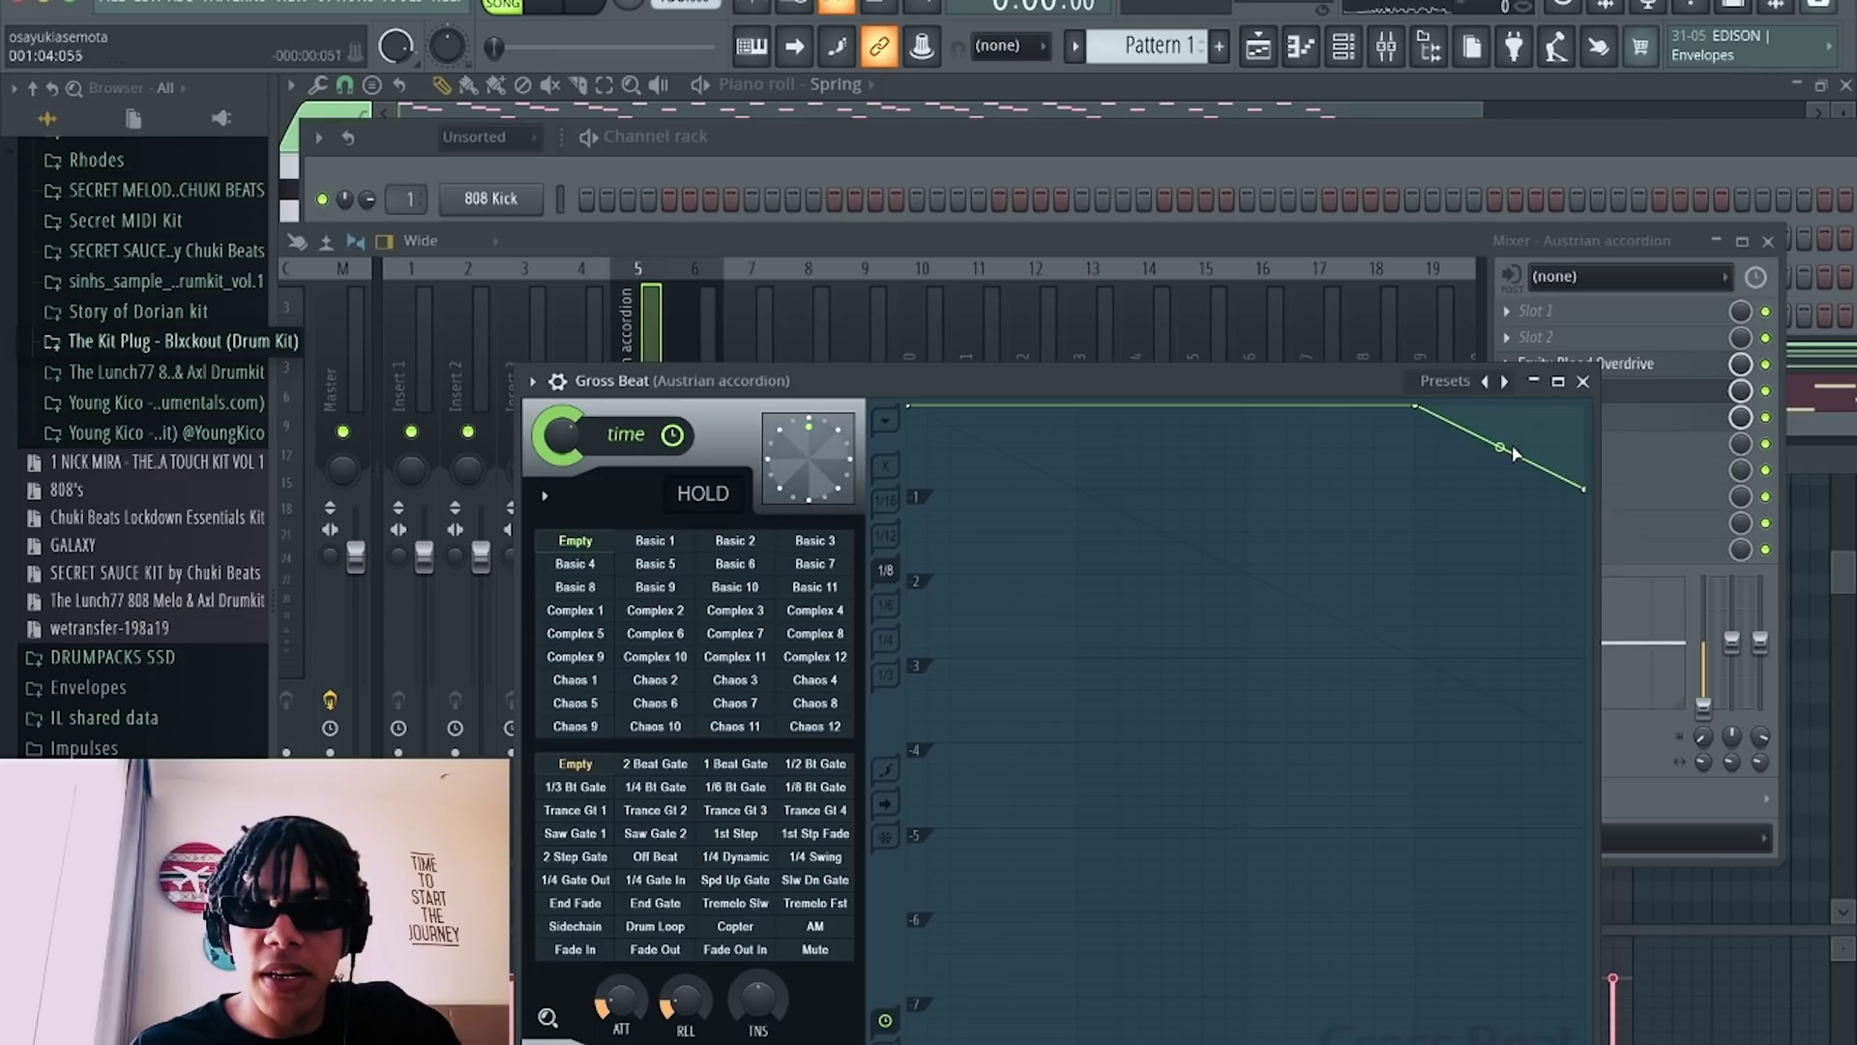
left_click_drag(1500, 447, 1499, 431)
key("space")
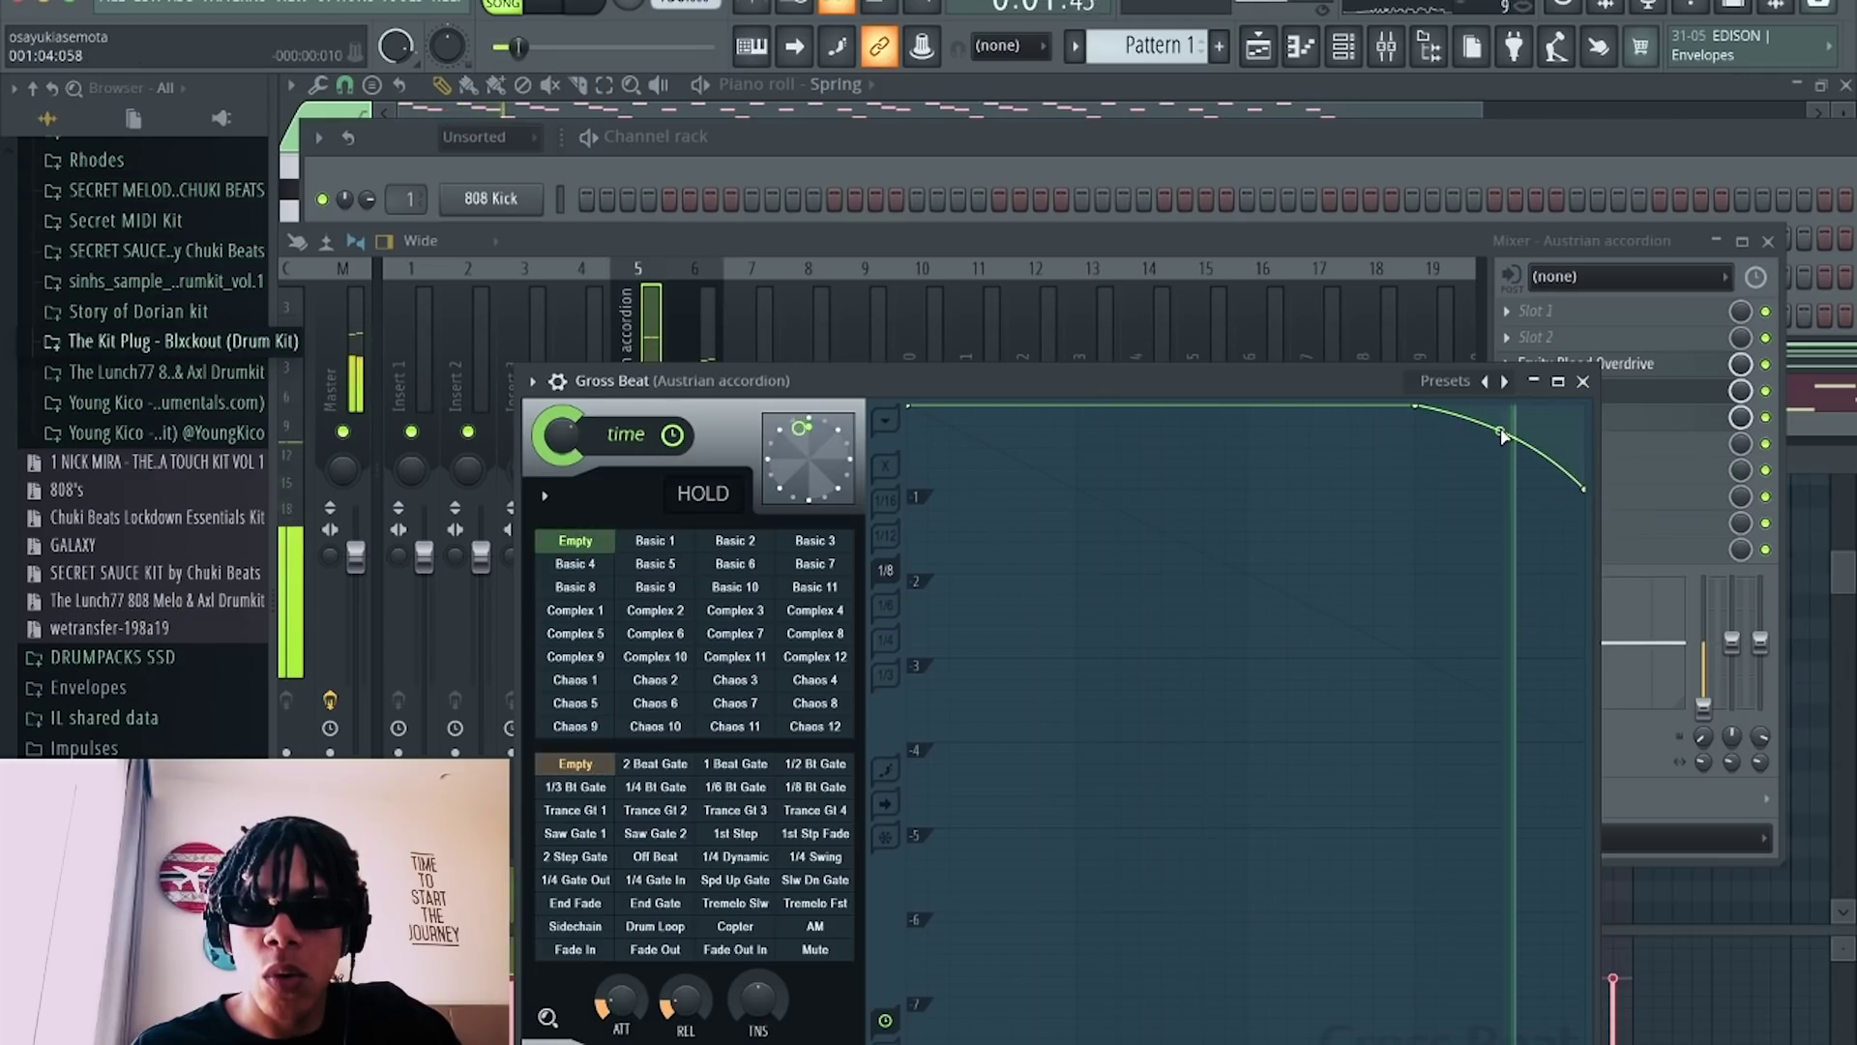
left_click_drag(1583, 486, 1592, 457)
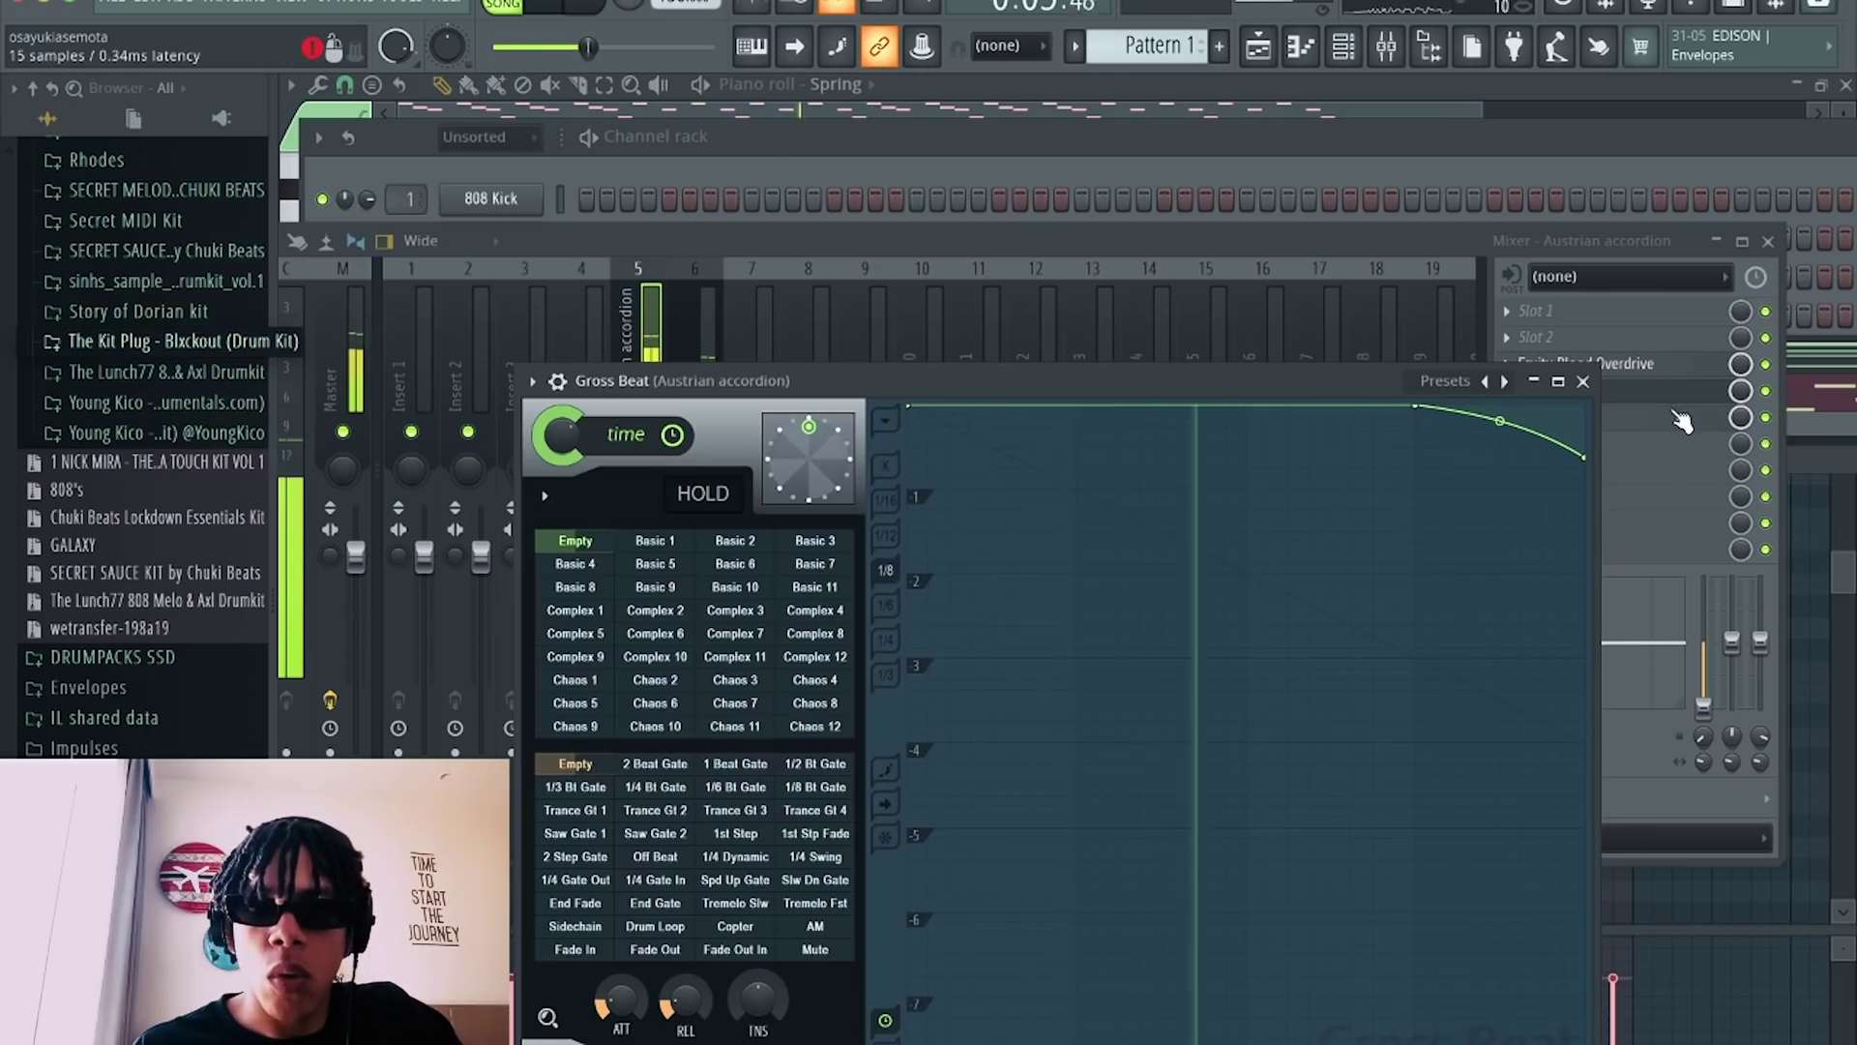
Lower Gross Beat's time mix on the Austrian accordion track, close its window and bring the channel rack forward.
left_click_drag(561, 434, 561, 470)
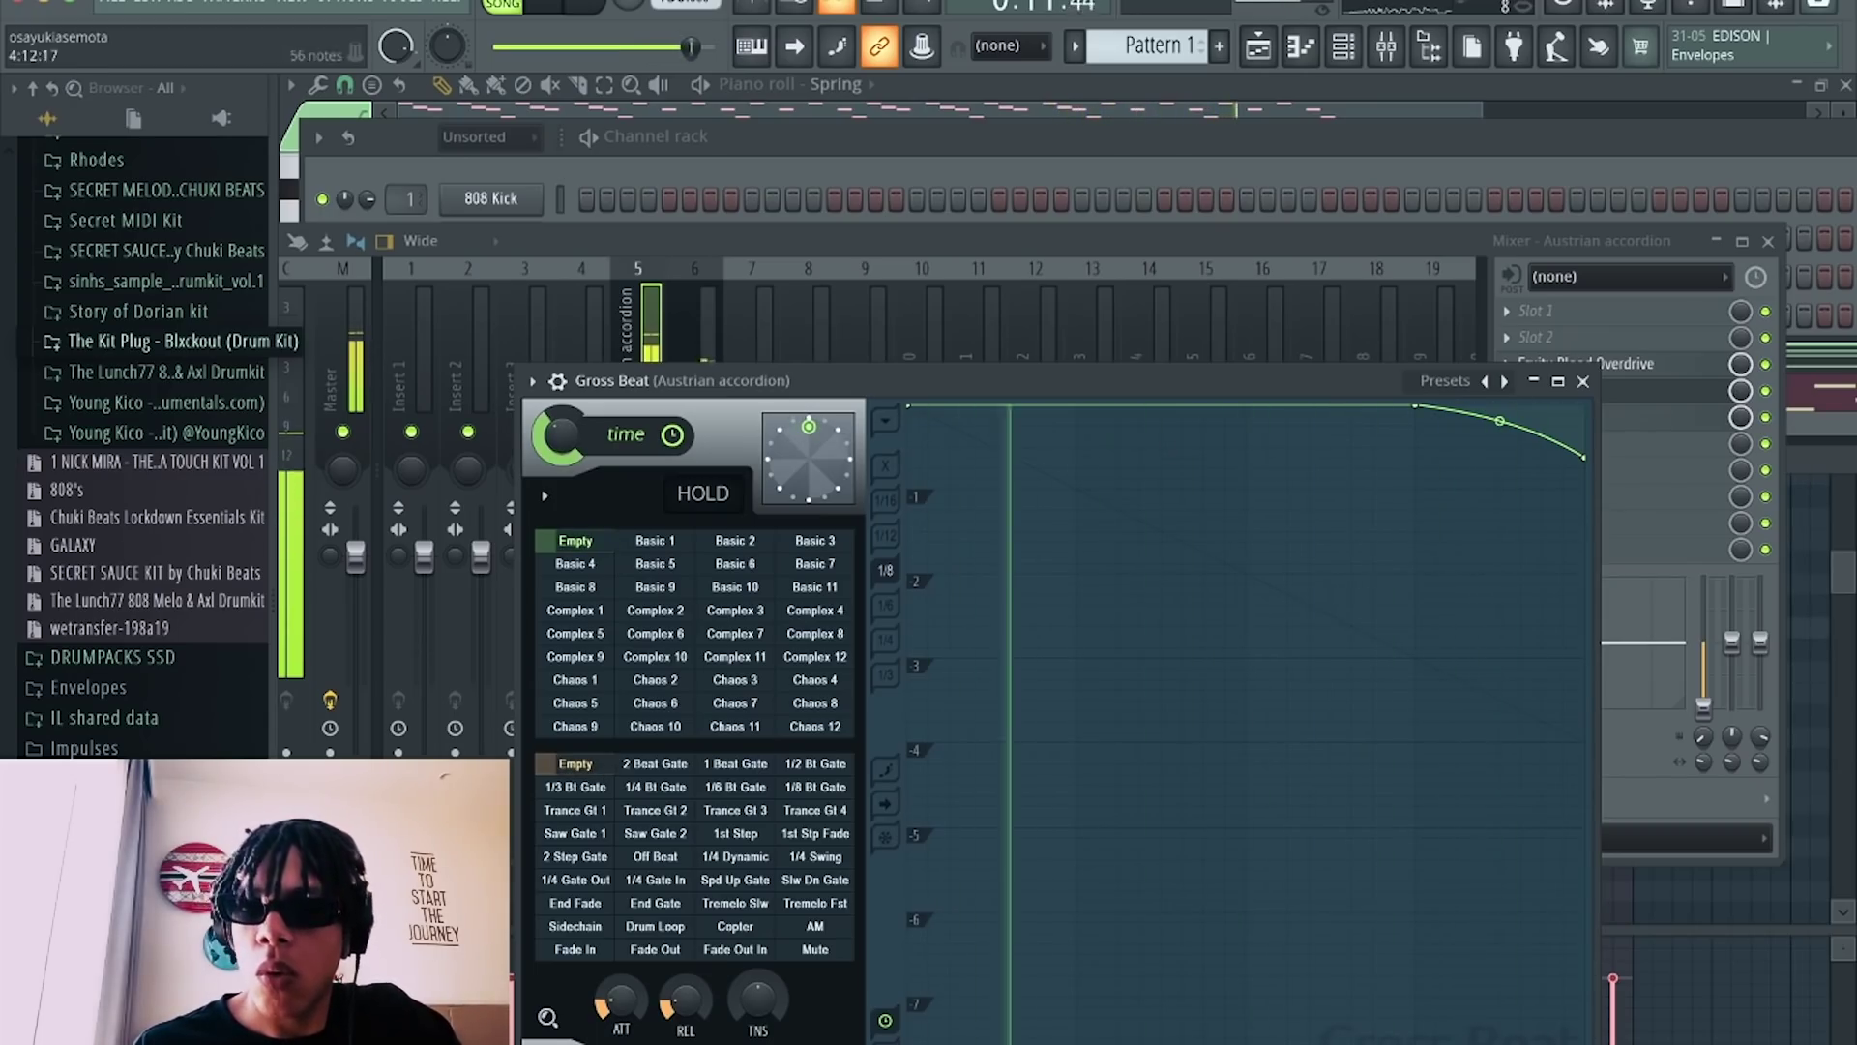
left_click(1582, 380)
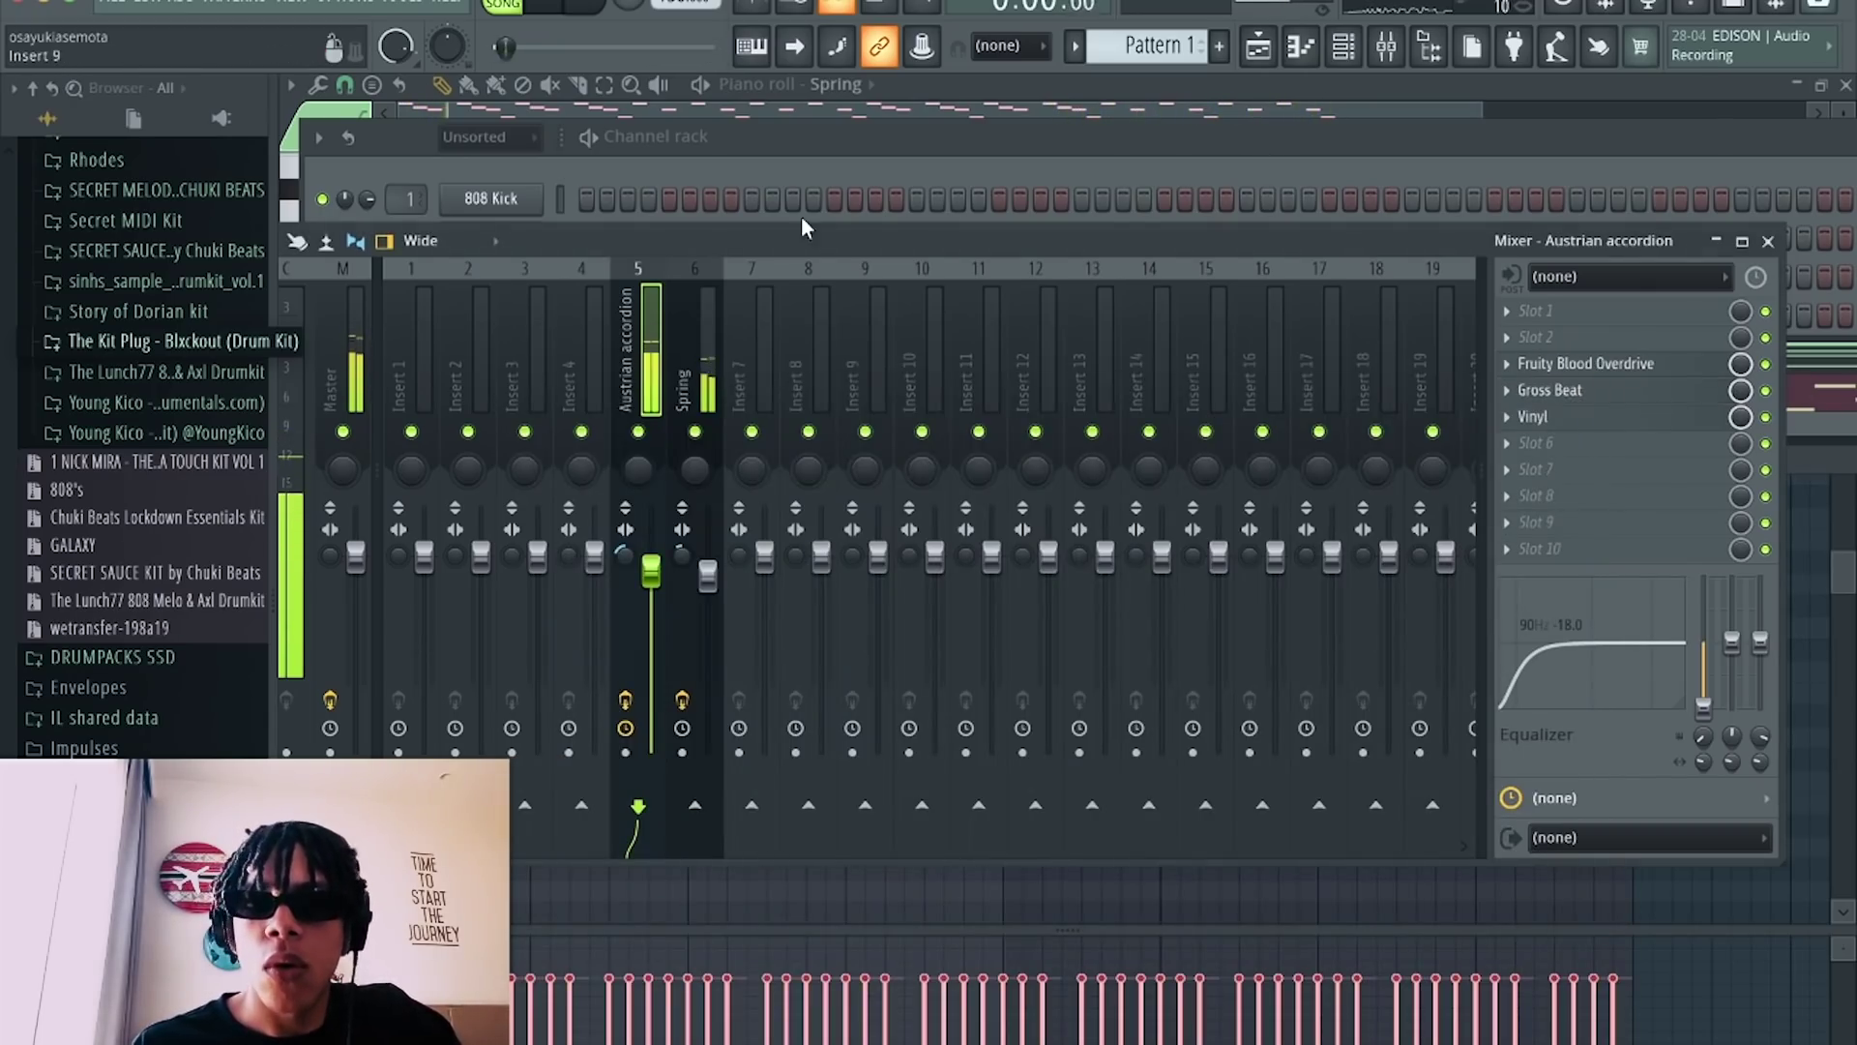
left_click(820, 160)
scroll(145, 488, "up", 8)
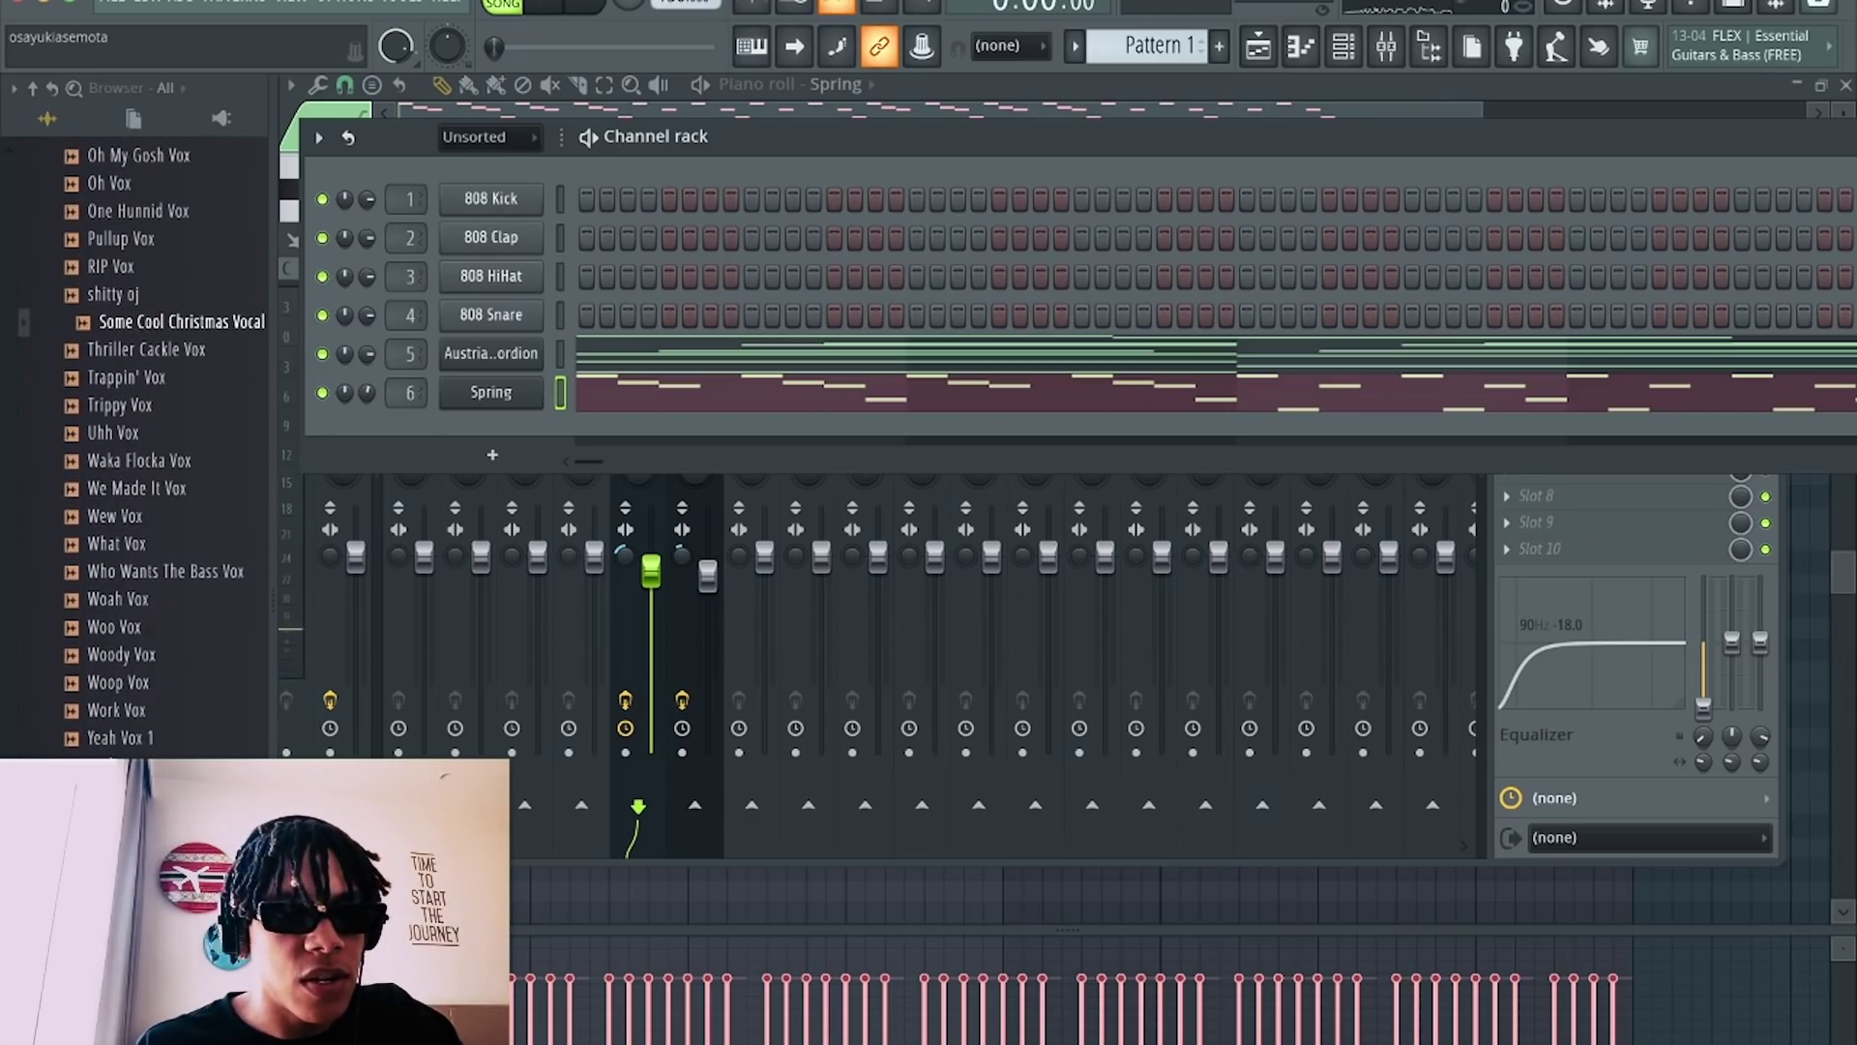
scroll(200, 452, "up", 10)
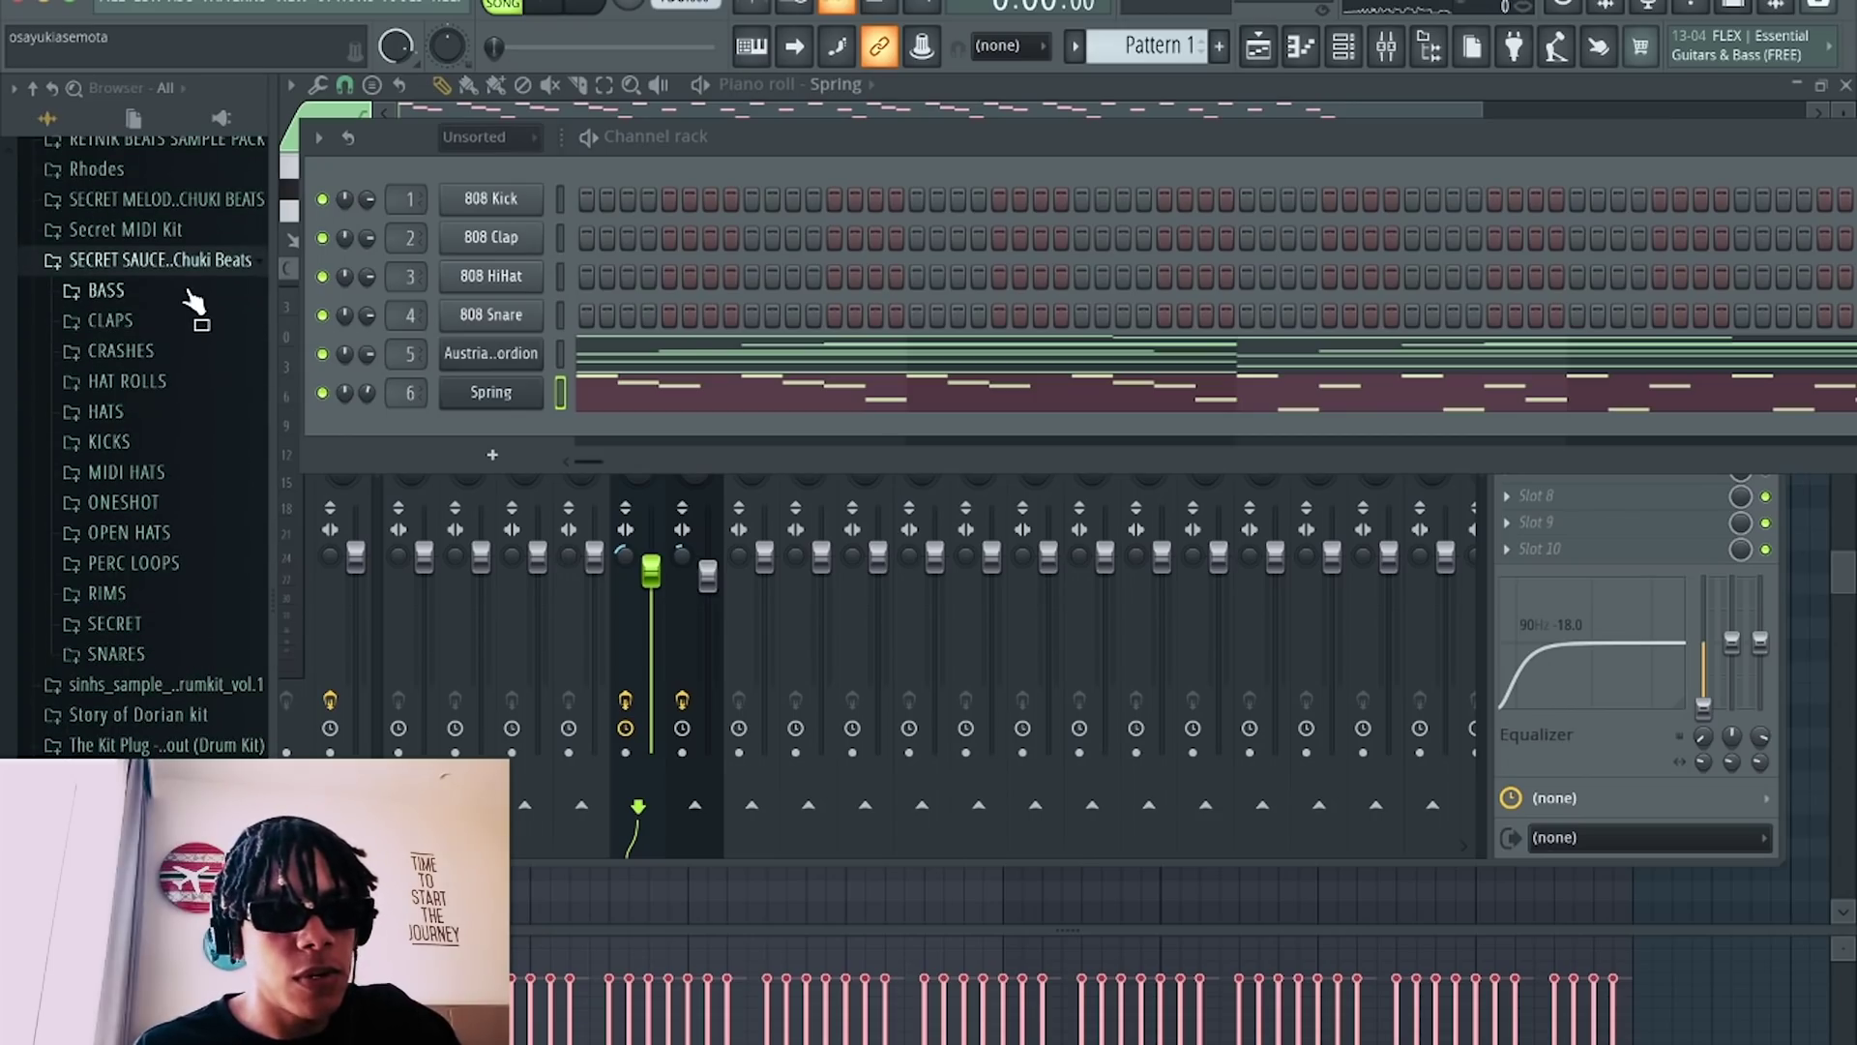
left_click(170, 294)
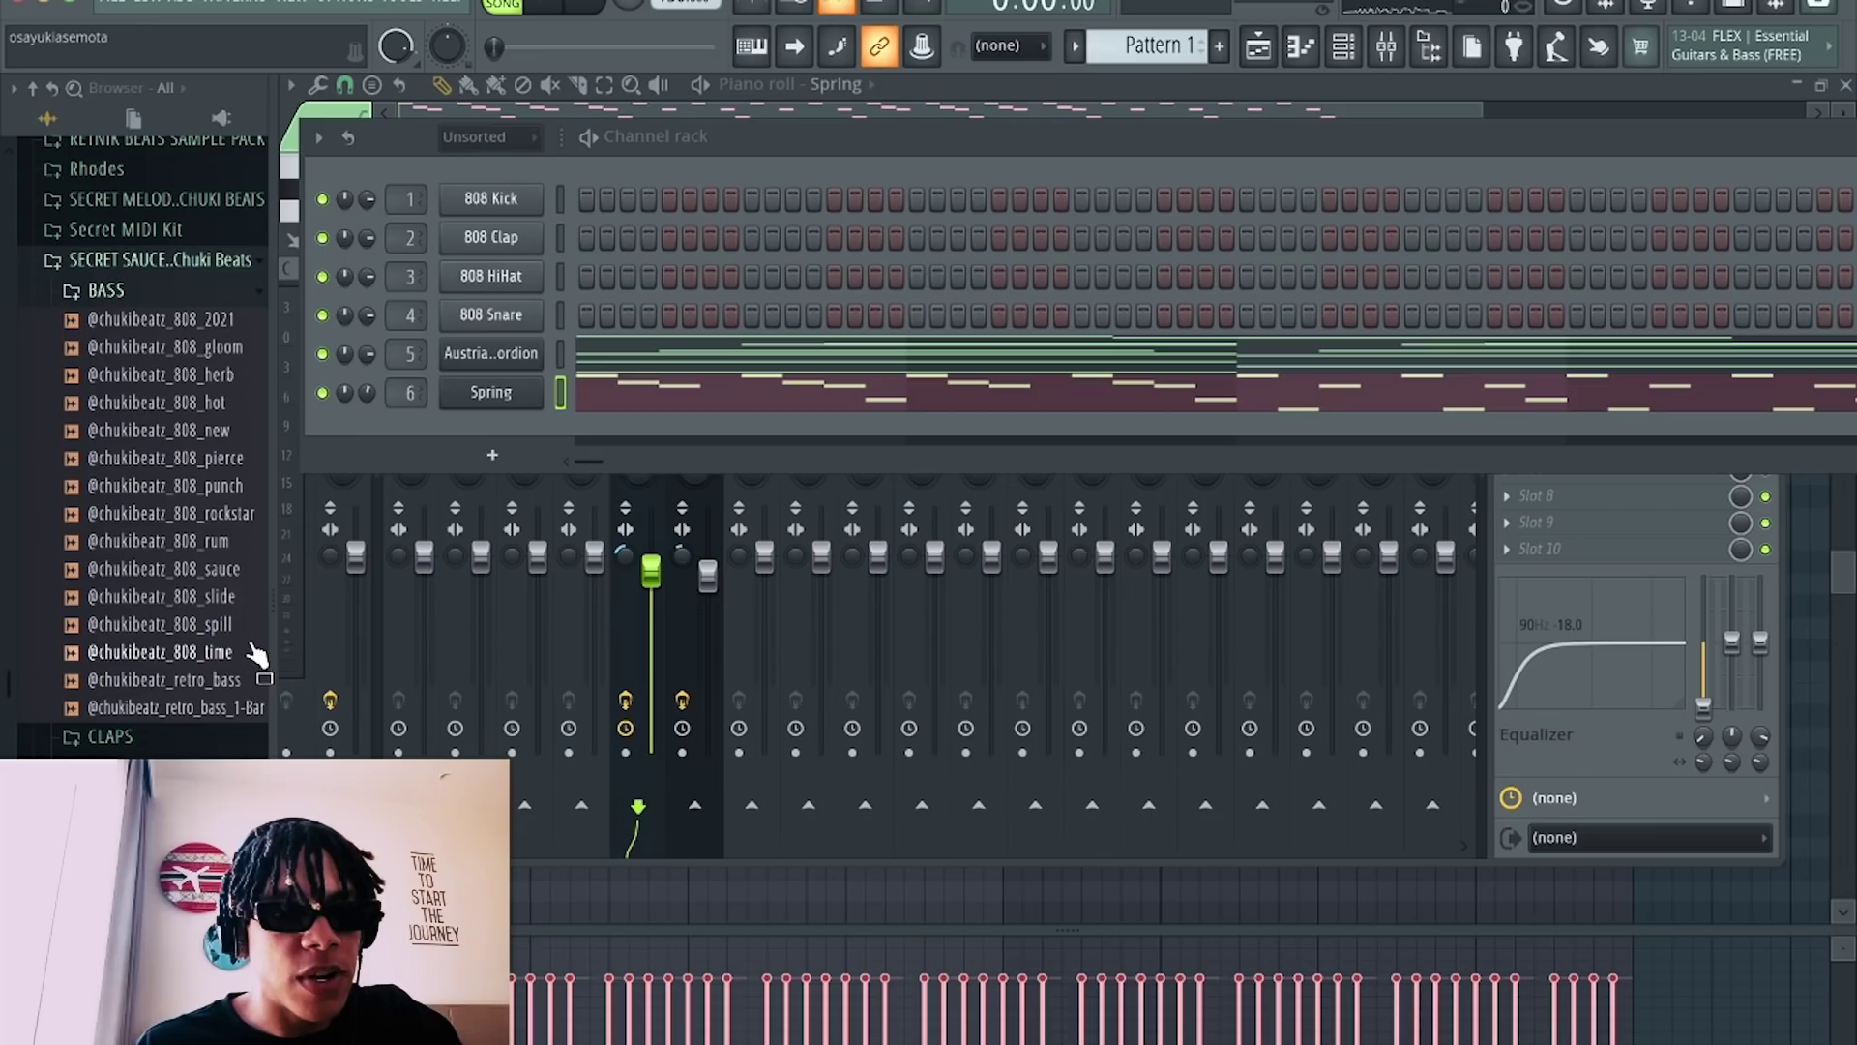
left_click(244, 633)
mouse_move(500, 429)
left_mouse_down()
mouse_move(507, 410)
mouse_move(495, 431)
left_mouse_up()
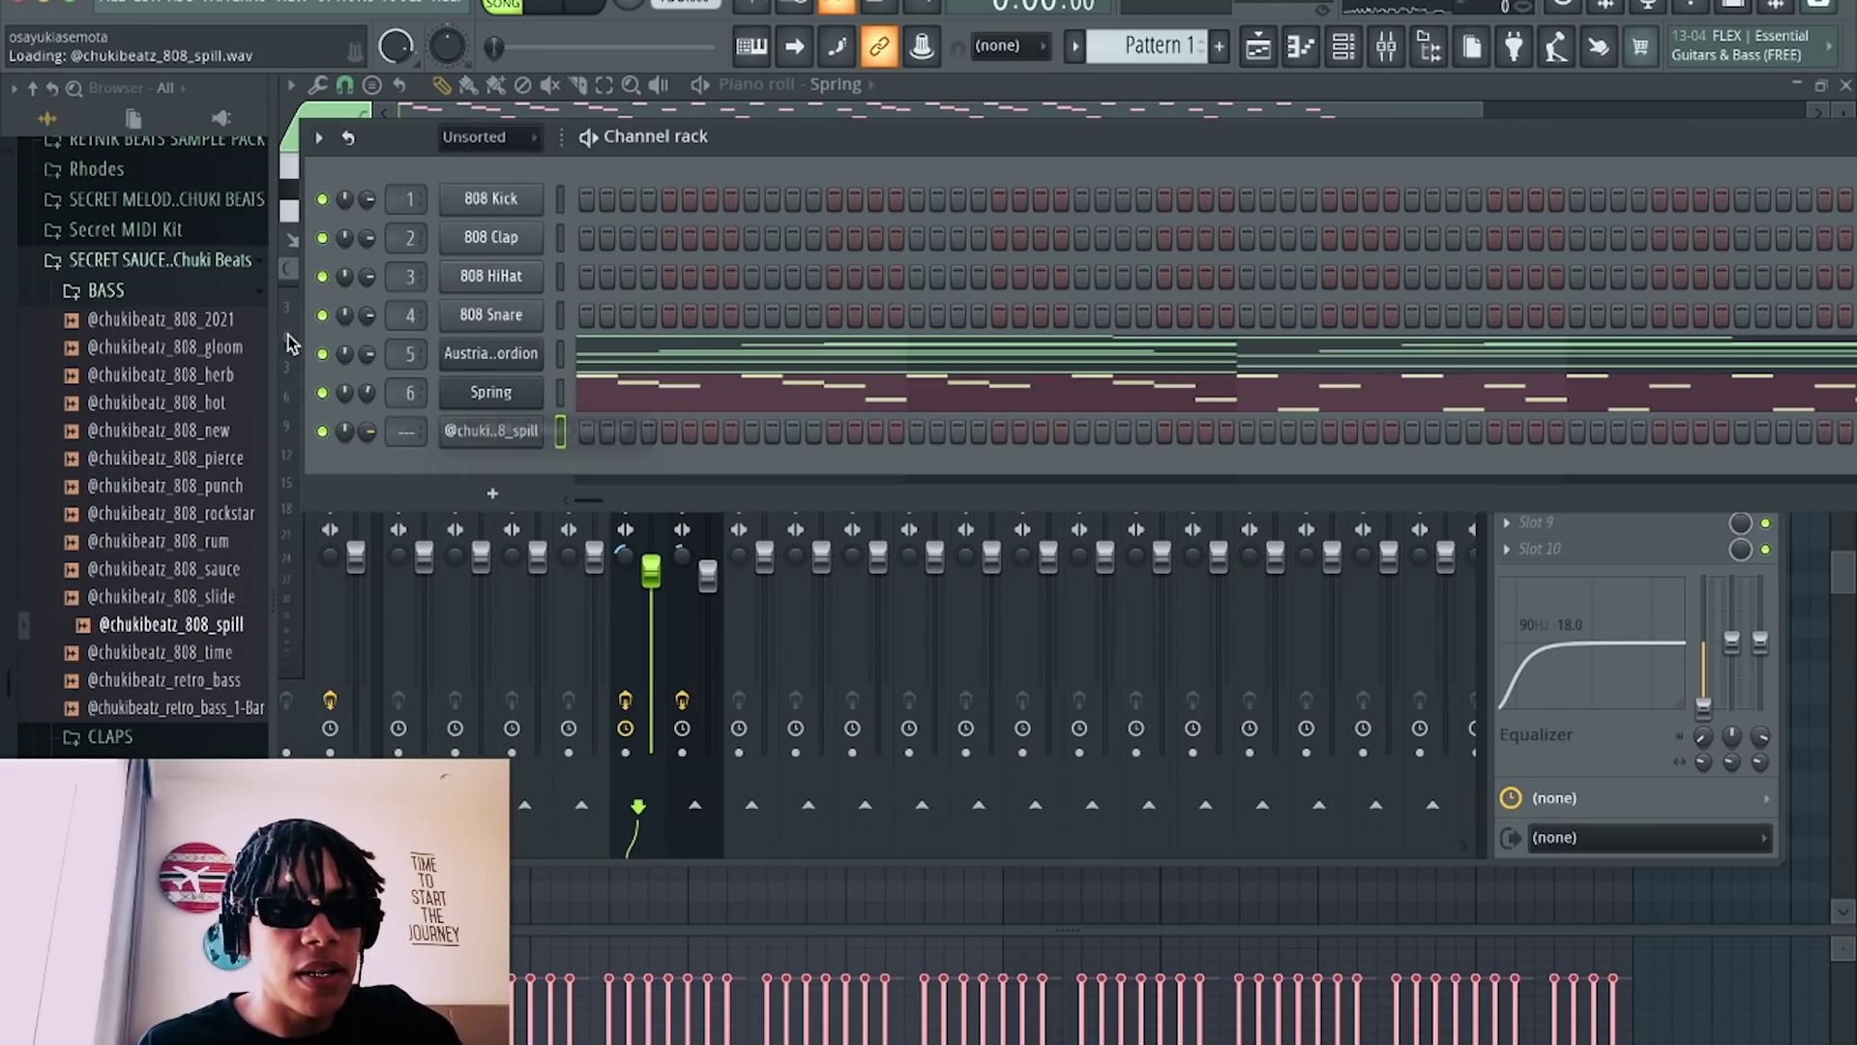
left_click(113, 293)
left_click(183, 348)
left_click(184, 319)
left_click(232, 437)
left_click(229, 404)
left_click(230, 375)
left_click_drag(194, 377, 489, 470)
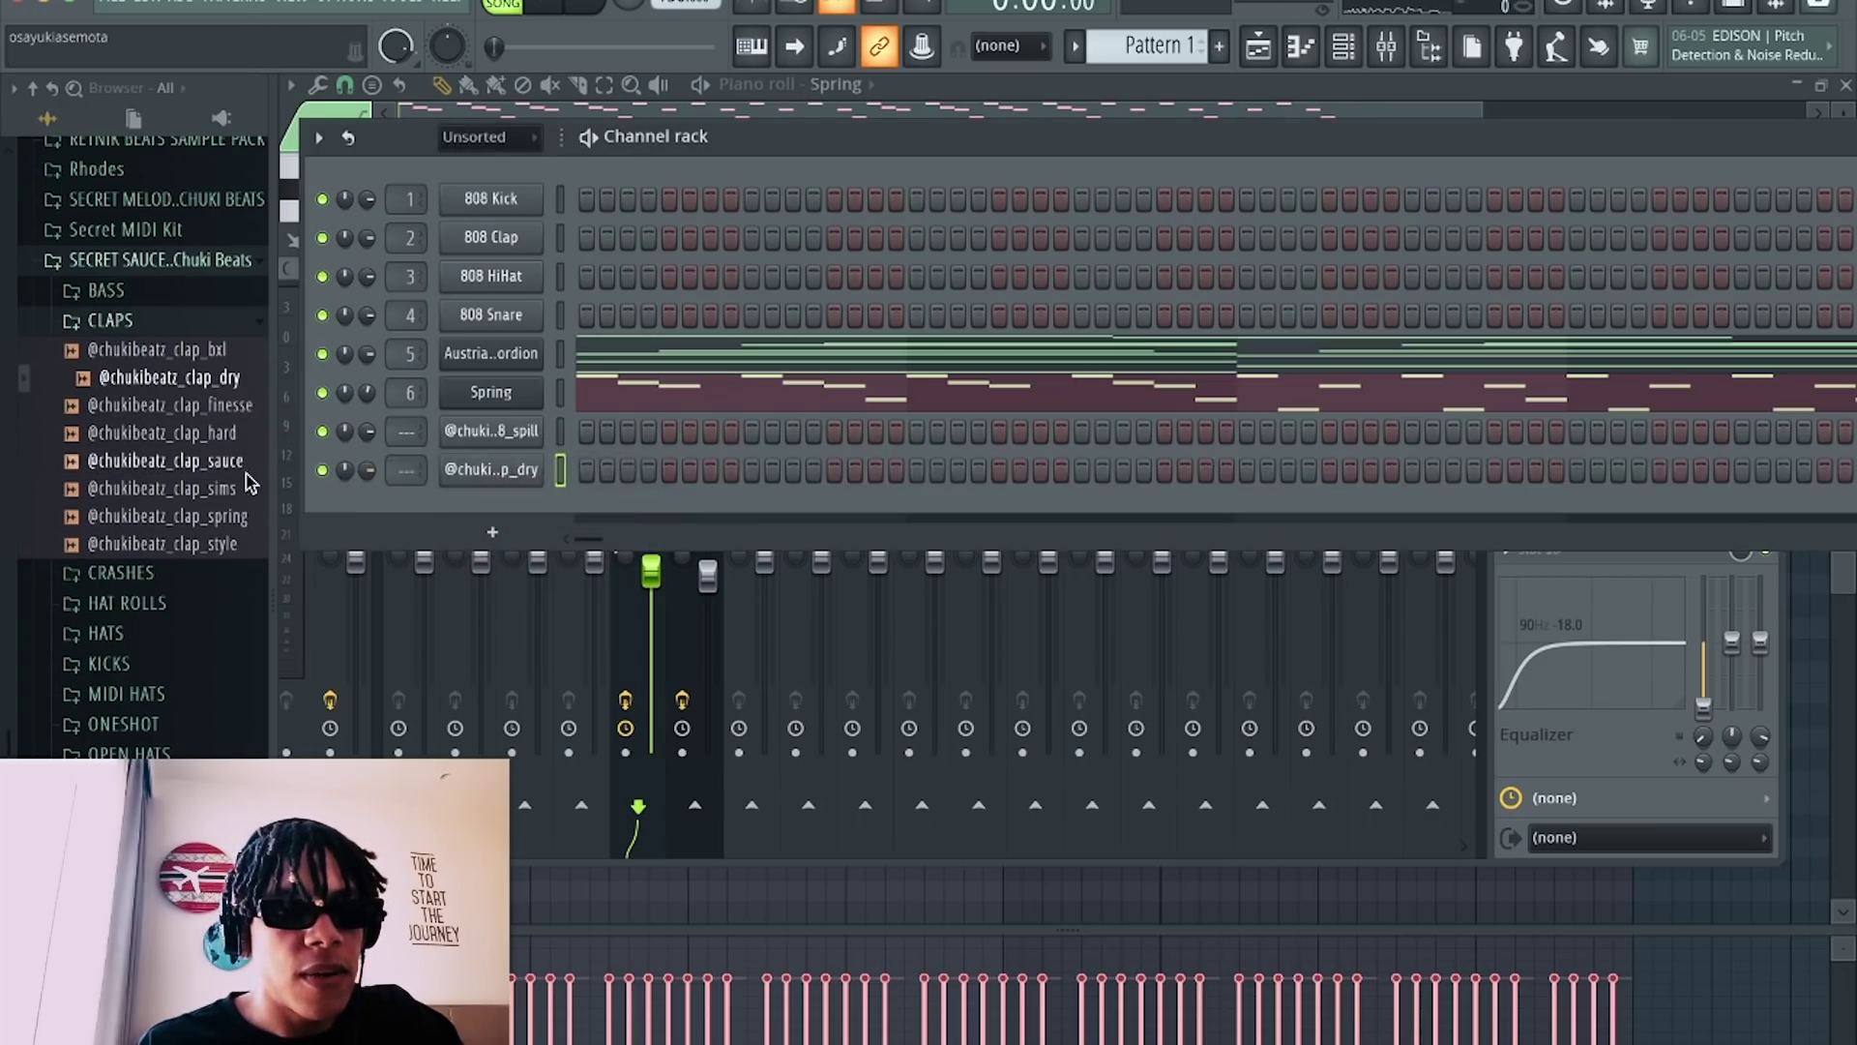
left_click(155, 319)
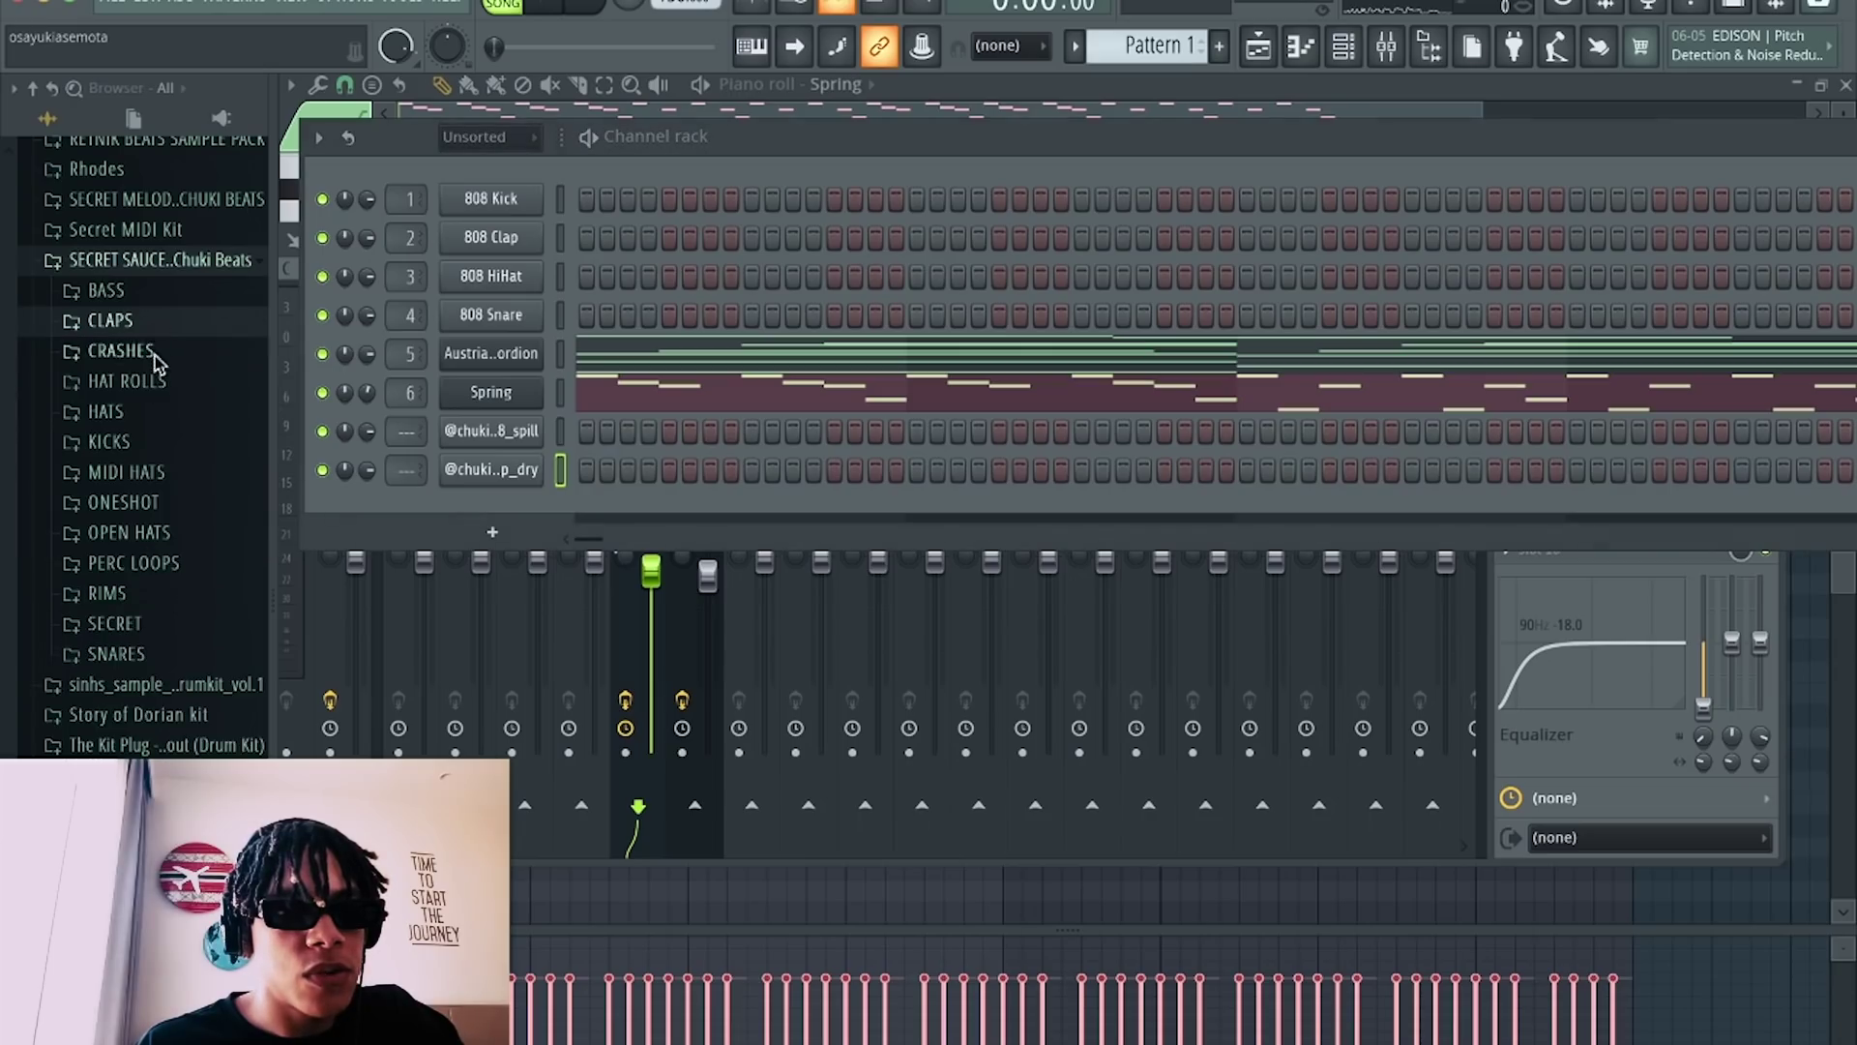
left_click(144, 407)
left_click(194, 522)
left_click(217, 577)
left_click(218, 606)
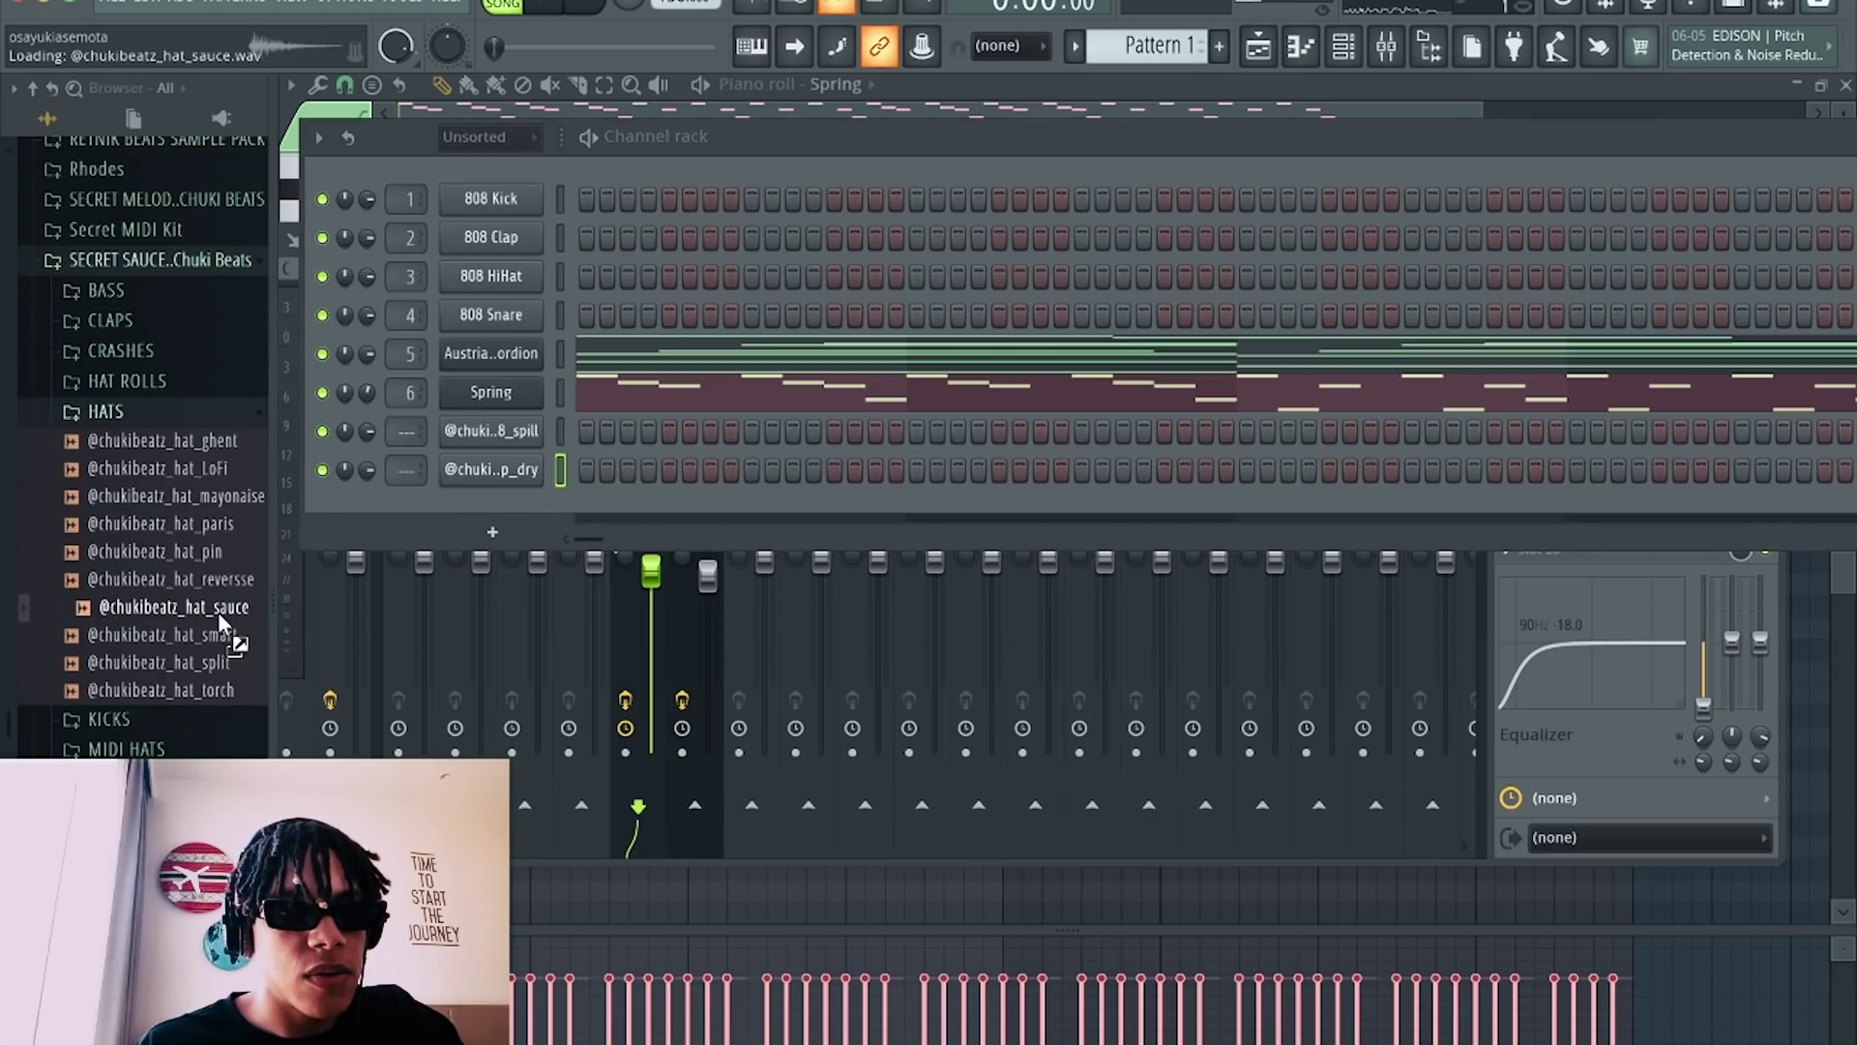
left_click_drag(203, 614, 454, 508)
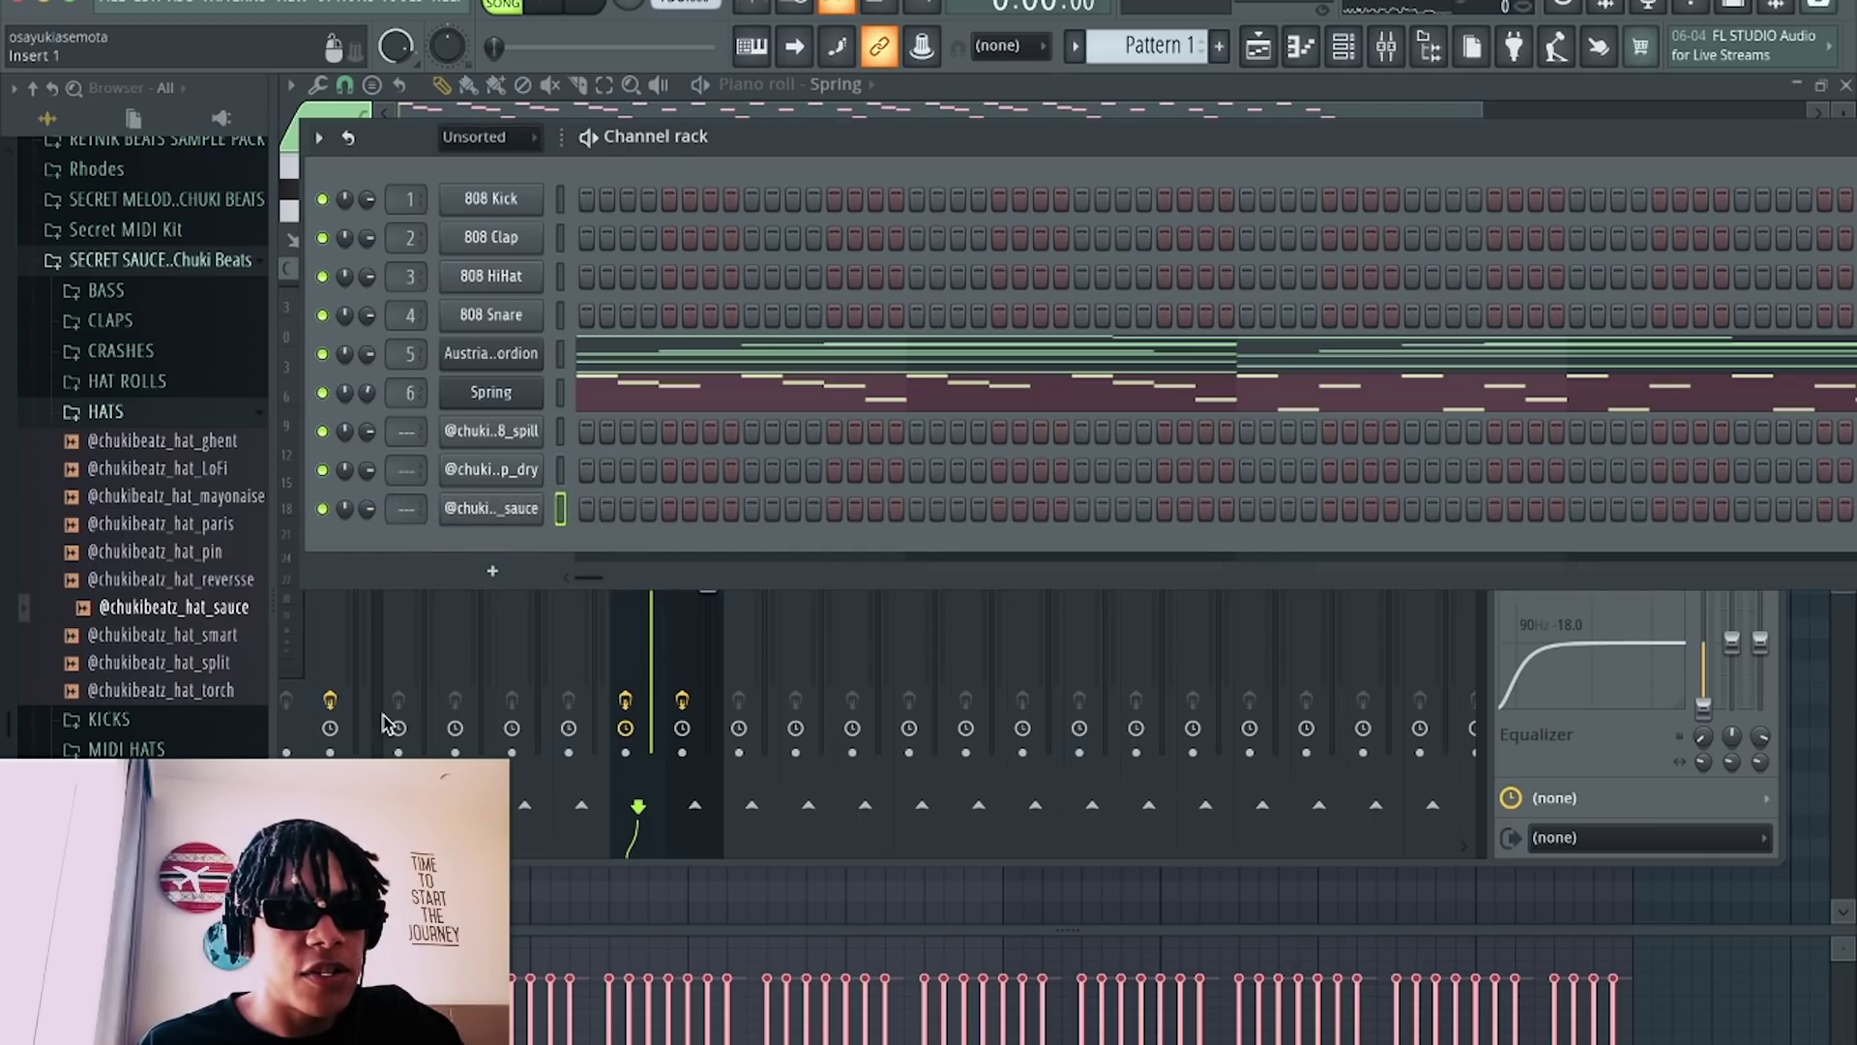
Fill every second step of the hat channel, place claps on steps 9, 25, 41 and 57, and open the hat's piano roll.
right_click(528, 509)
left_click(849, 586)
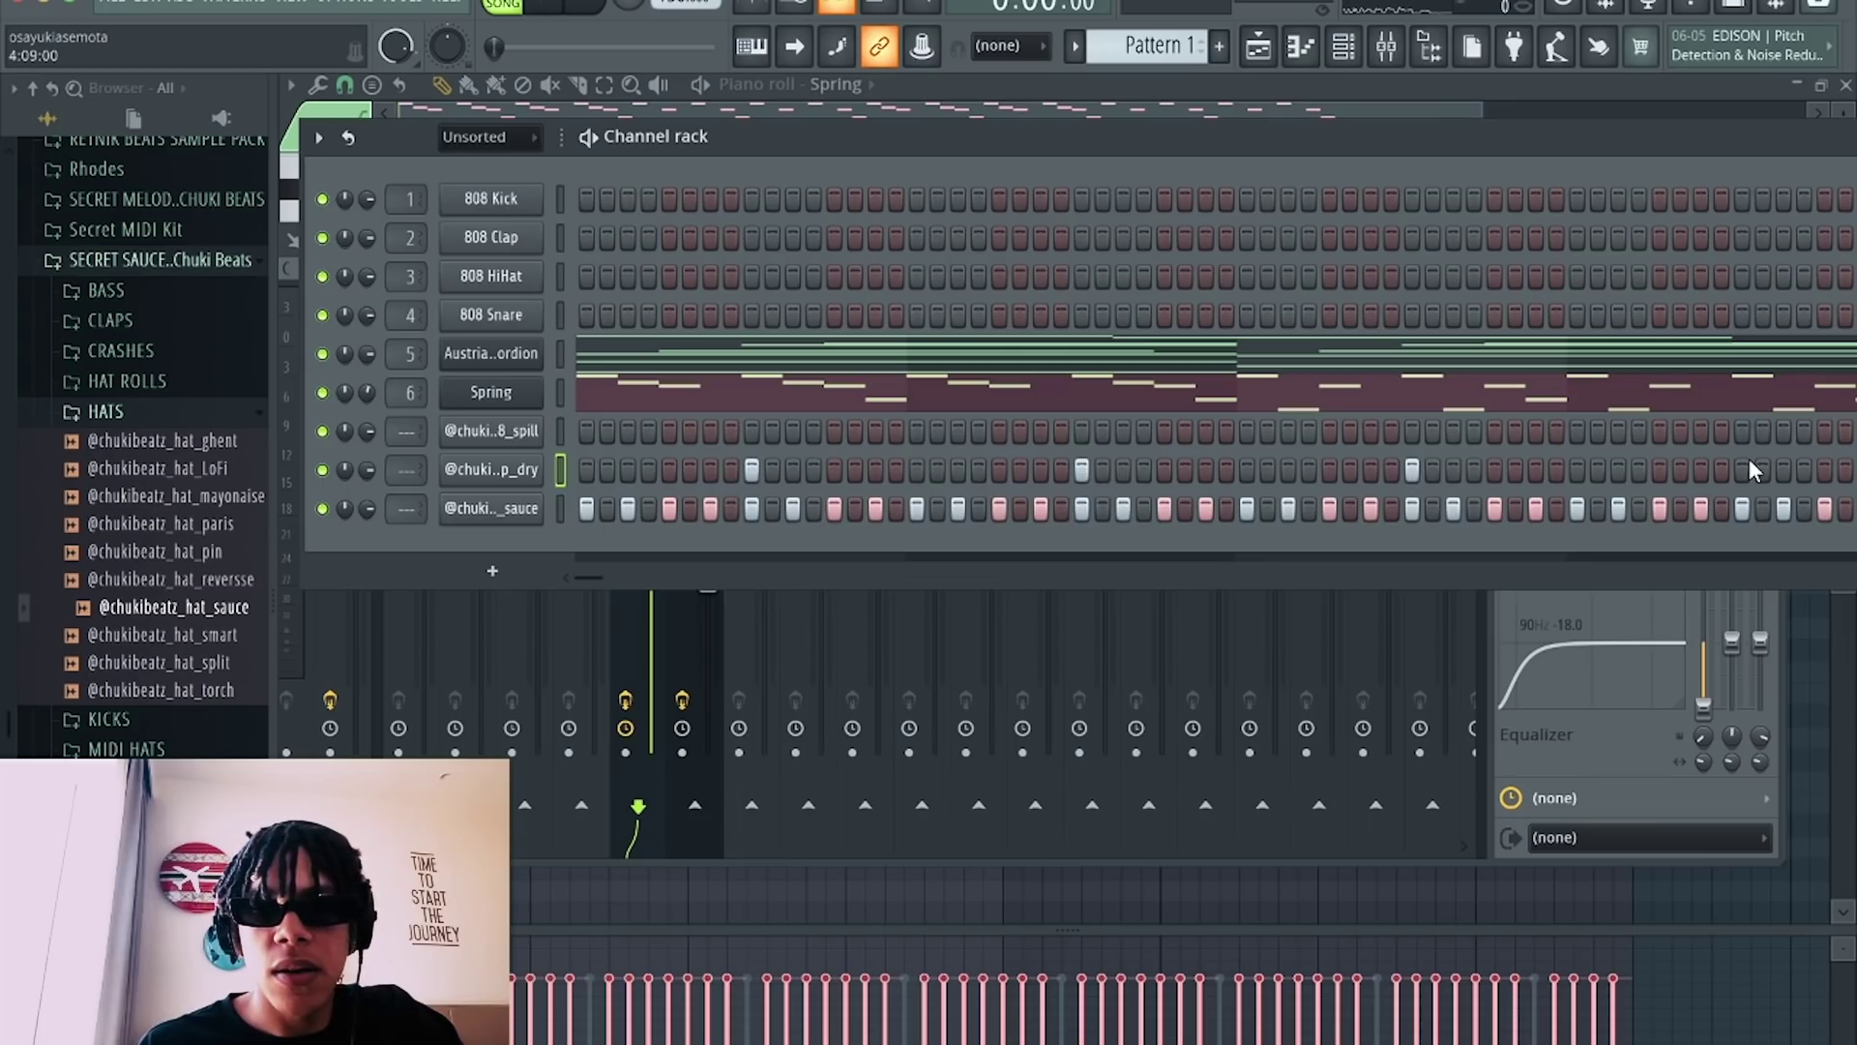
right_click(523, 513)
left_click(644, 498)
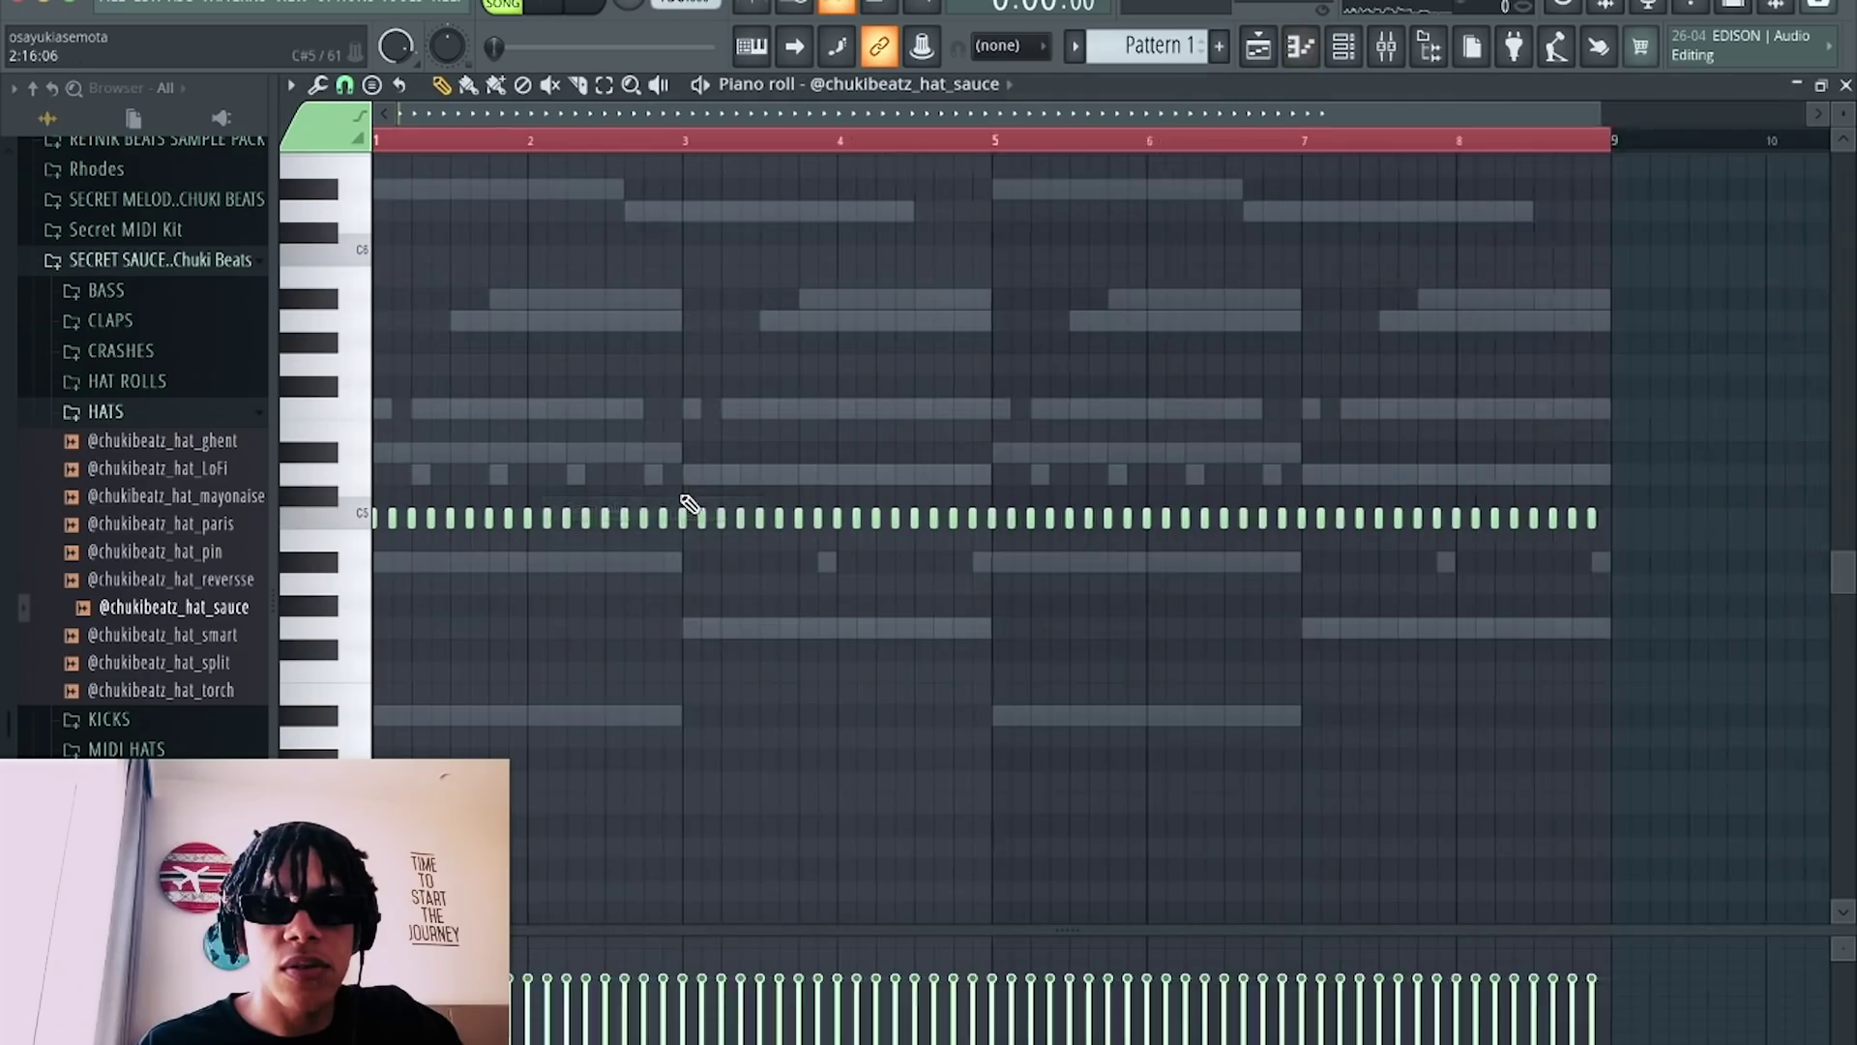
Switch the piano roll to the clap channel, duplicate its bars 1–4 into bars 5–8 and start playback.
left_click(909, 89)
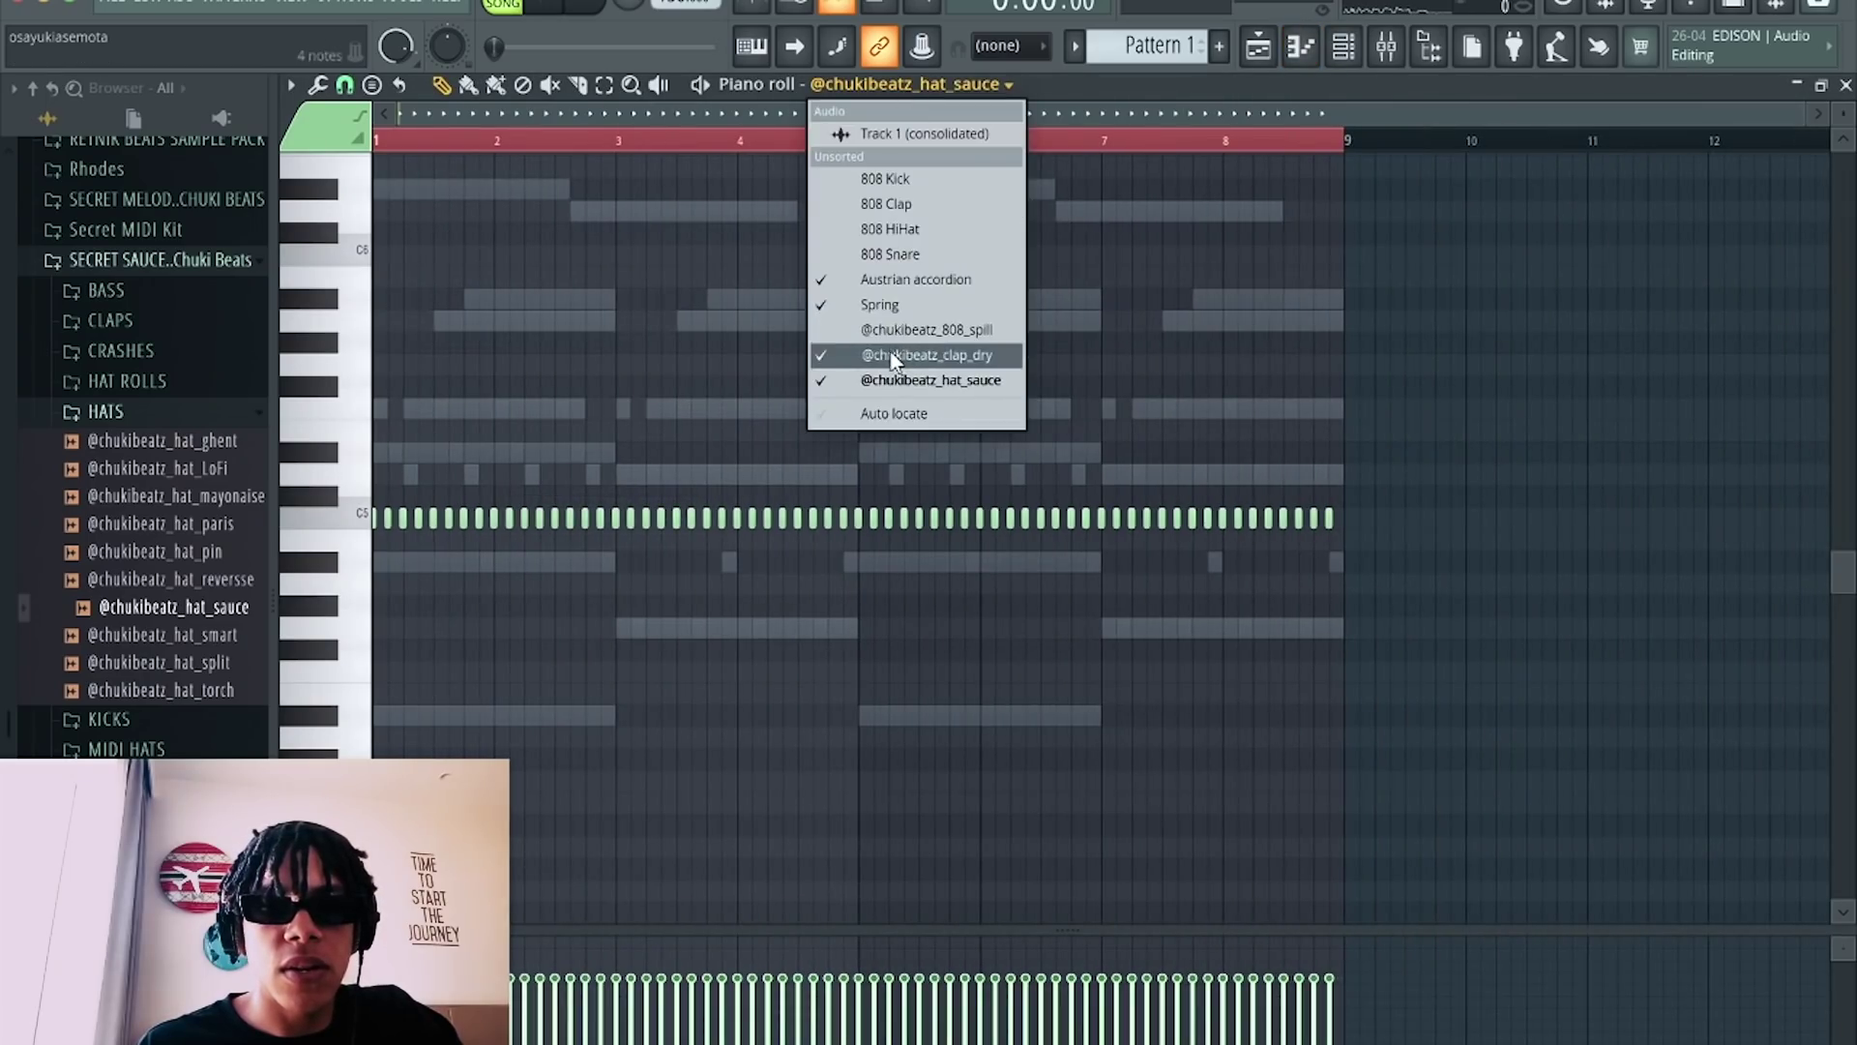
left_click(894, 357)
left_click_drag(861, 147, 862, 147)
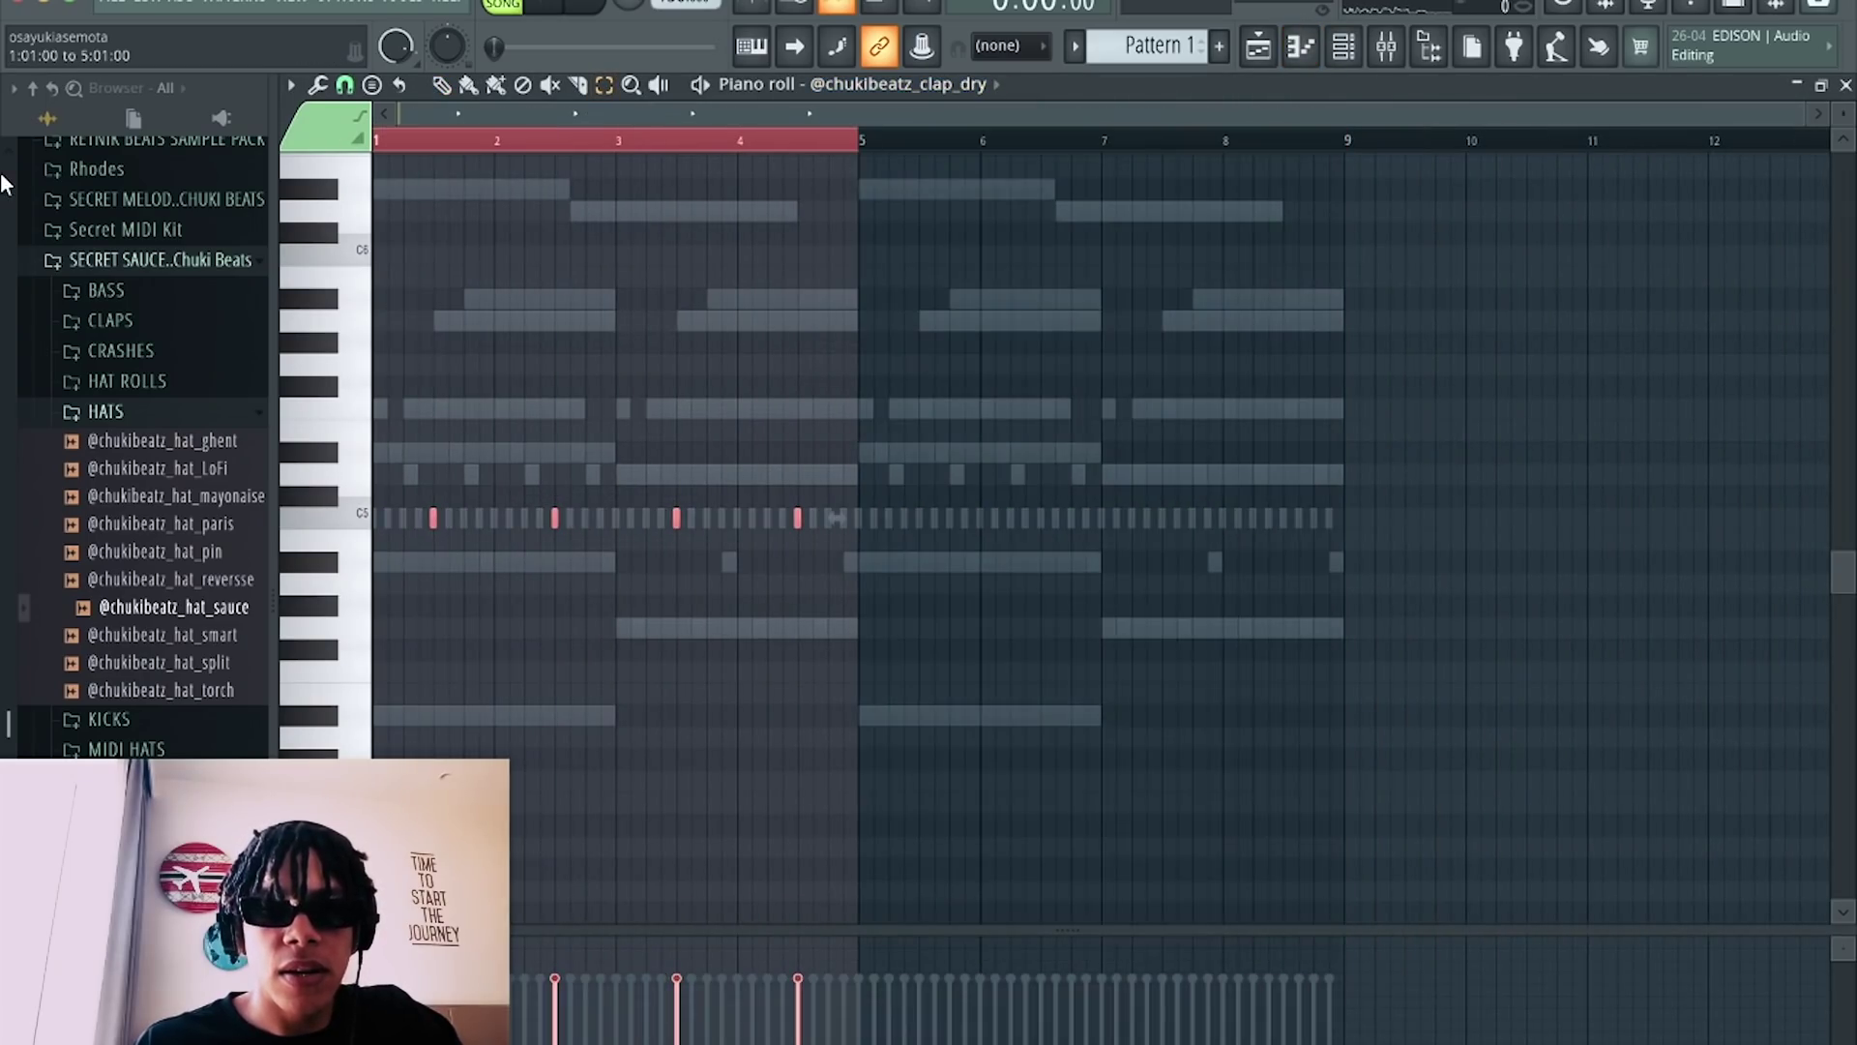
key("ctrl+b")
key("ctrl+d")
key("space")
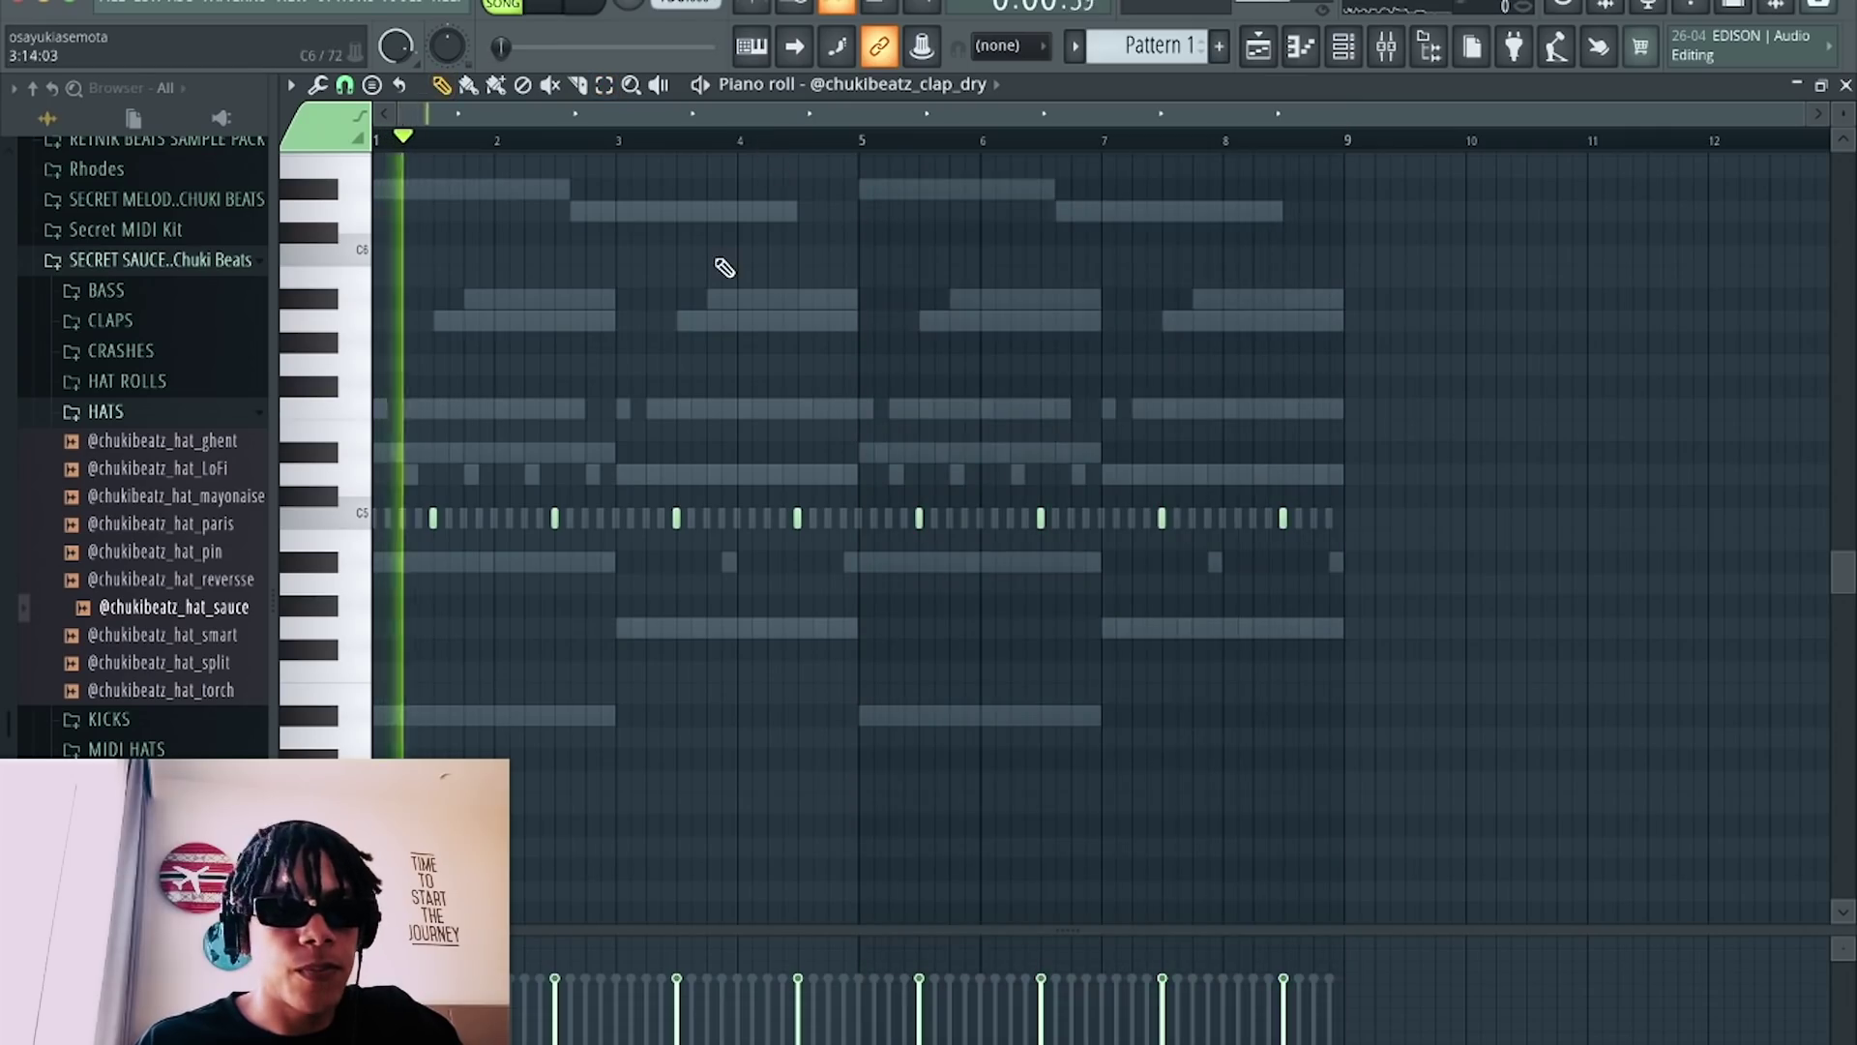
Raise the velocities of all clap notes to maximum and return to the channel rack.
key("ctrl+a")
key("alt+x")
key("Return")
key("F6")
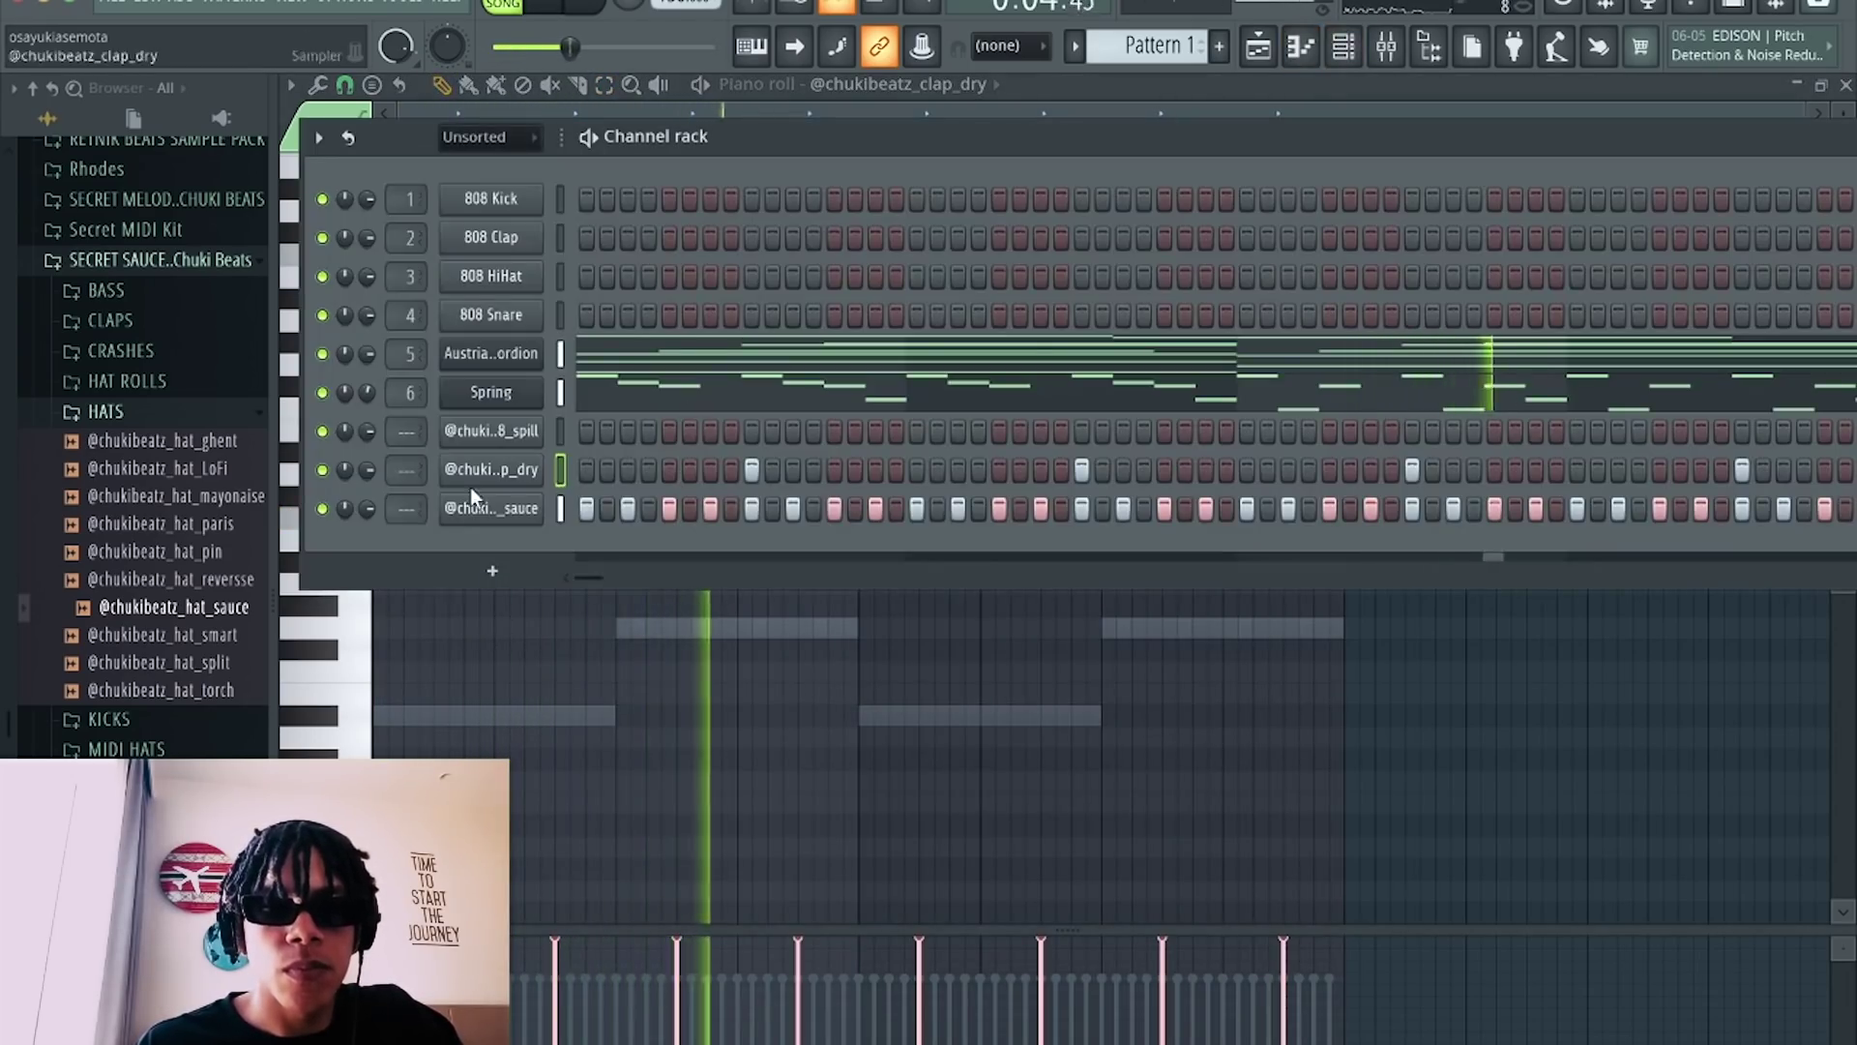
Enable Cut itself on the 808 spill channel, open its piano roll and stop playback.
right_click(511, 432)
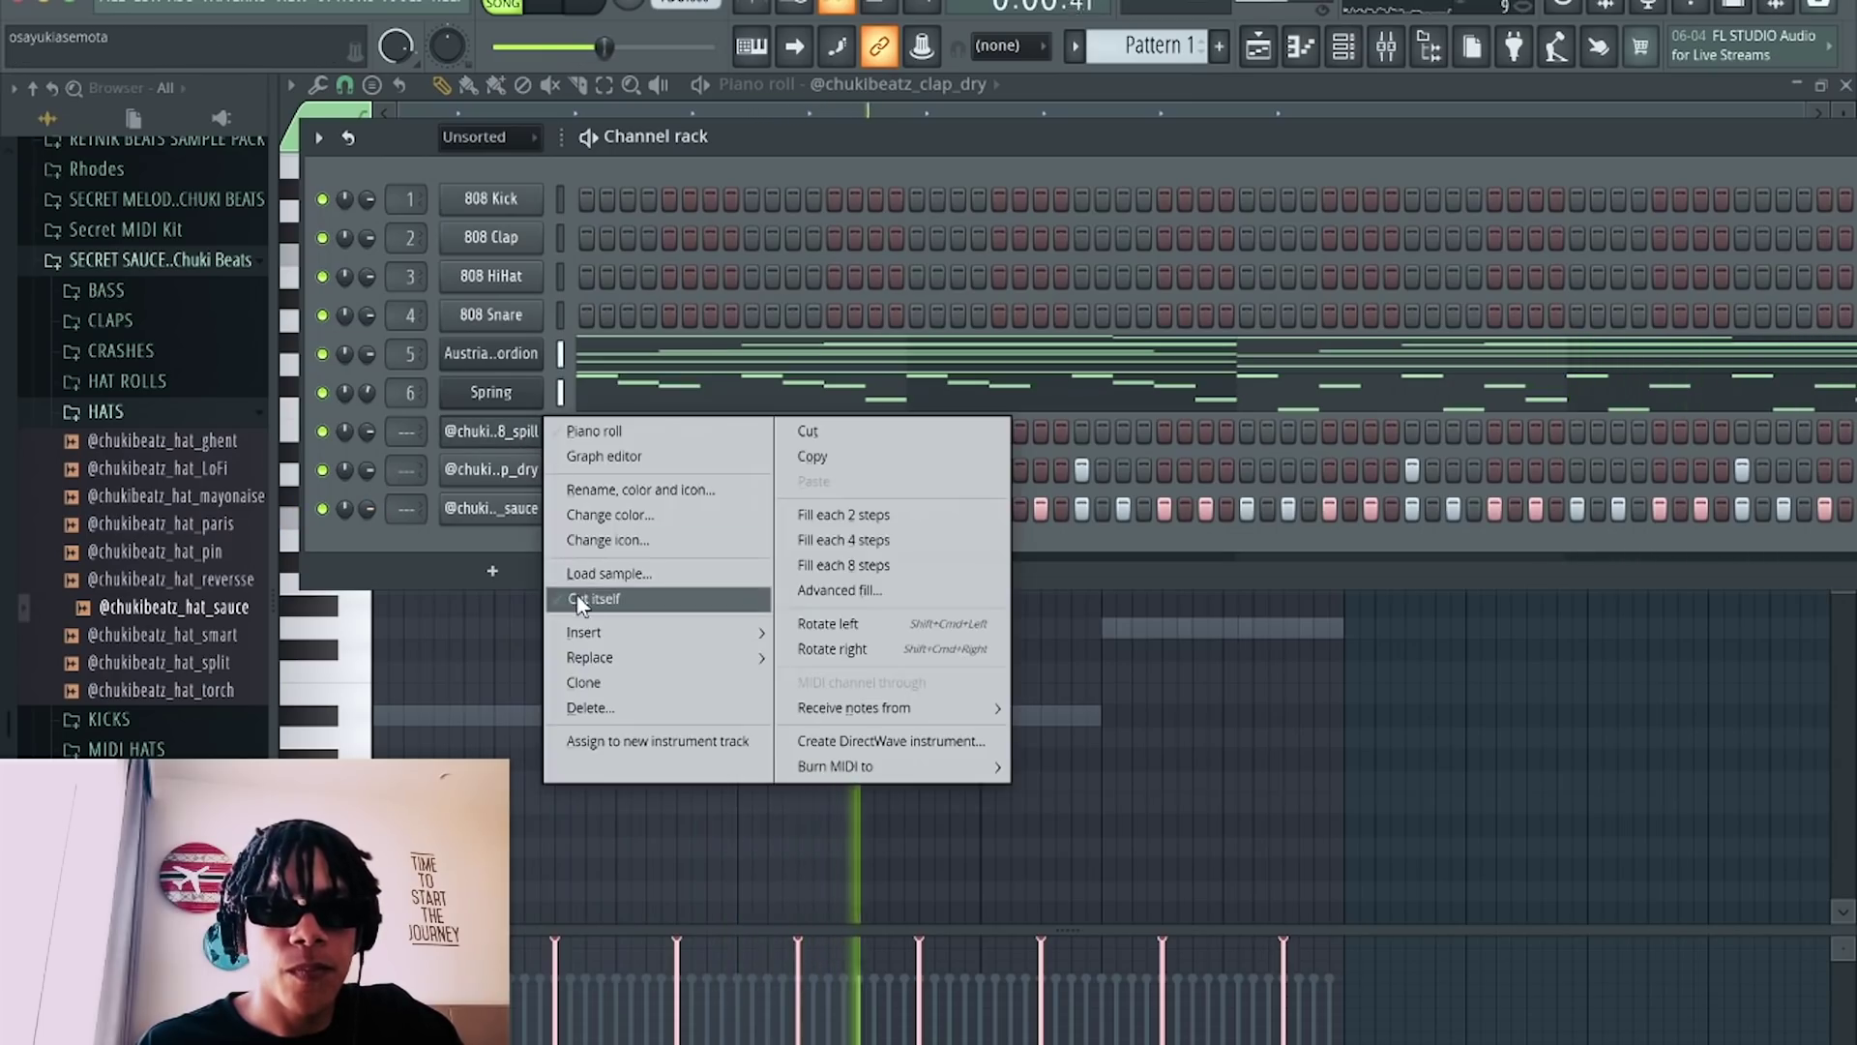
left_click(580, 597)
right_click(525, 427)
left_click(586, 431)
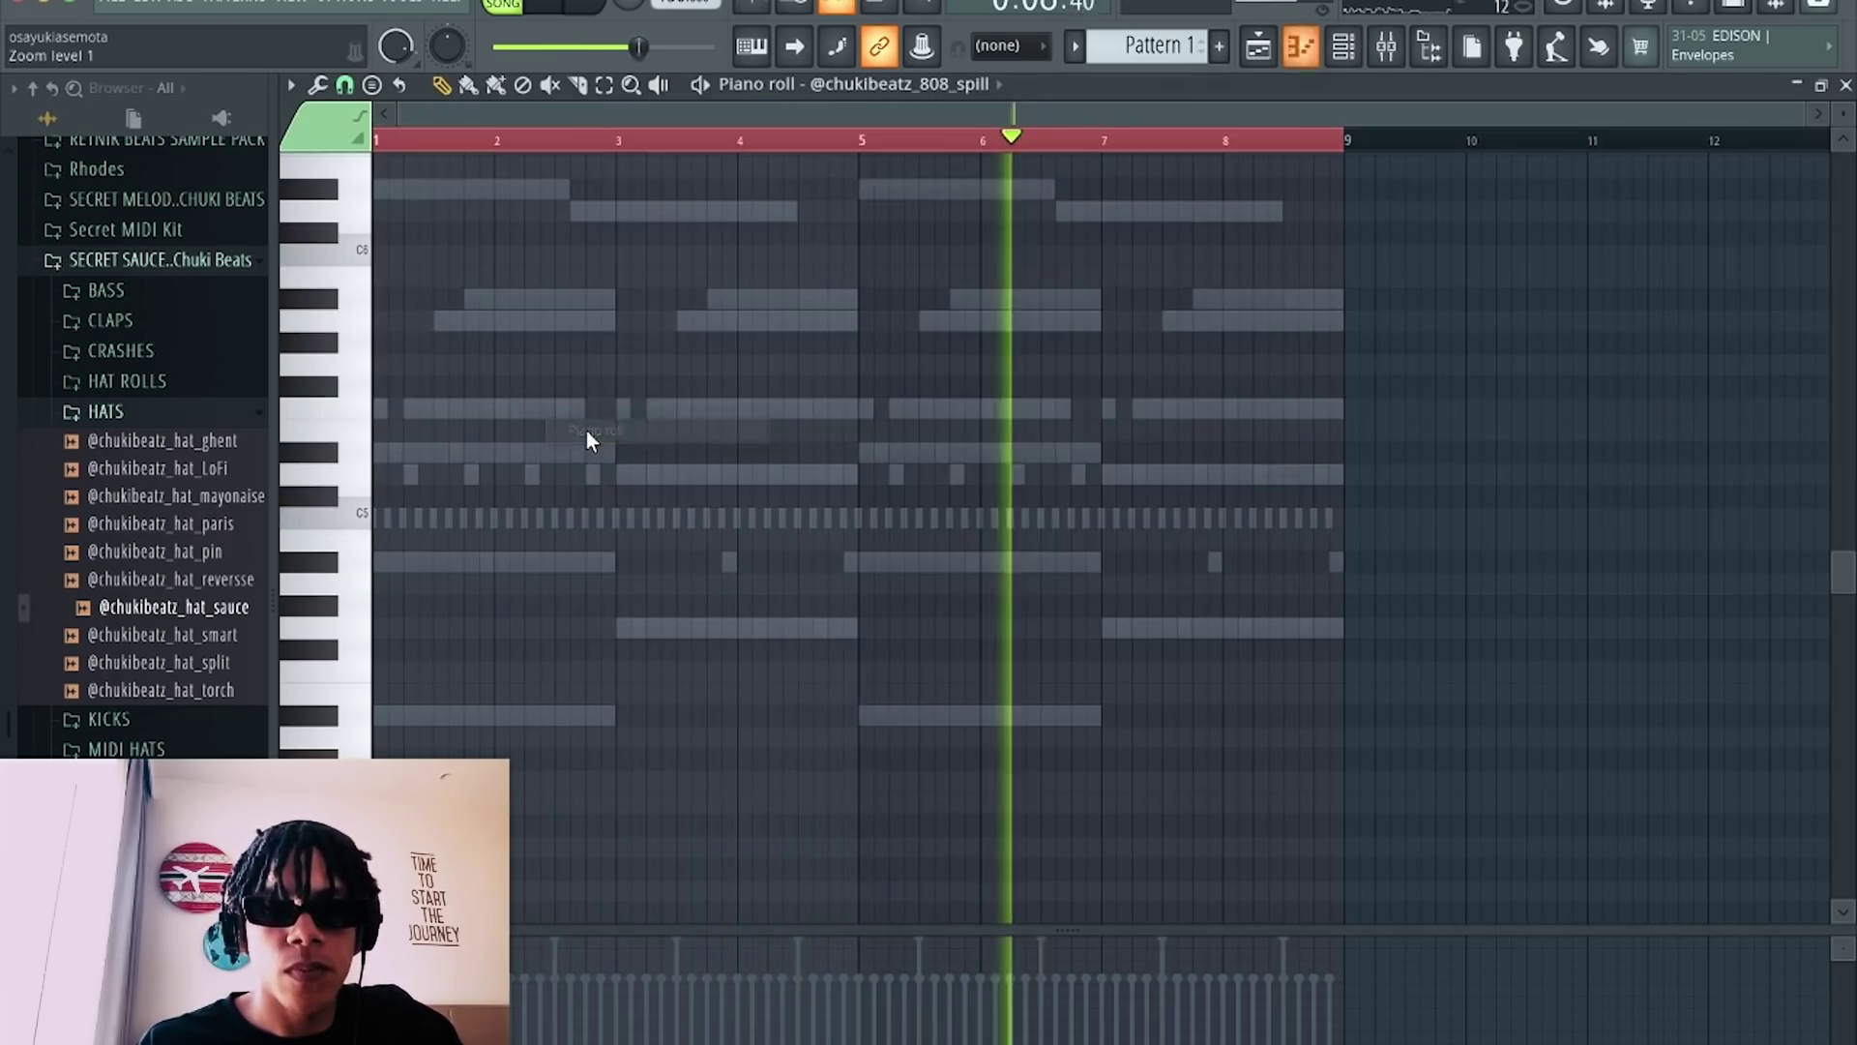
scroll(383, 368, "up", 3)
scroll(407, 389, "up", 1)
key("space")
Replace the hat channel's sample with CashMoneyAp HITHAT (2) from The Lunch77 drum kit's Closed Hats folder and play the pattern.
left_click(1343, 45)
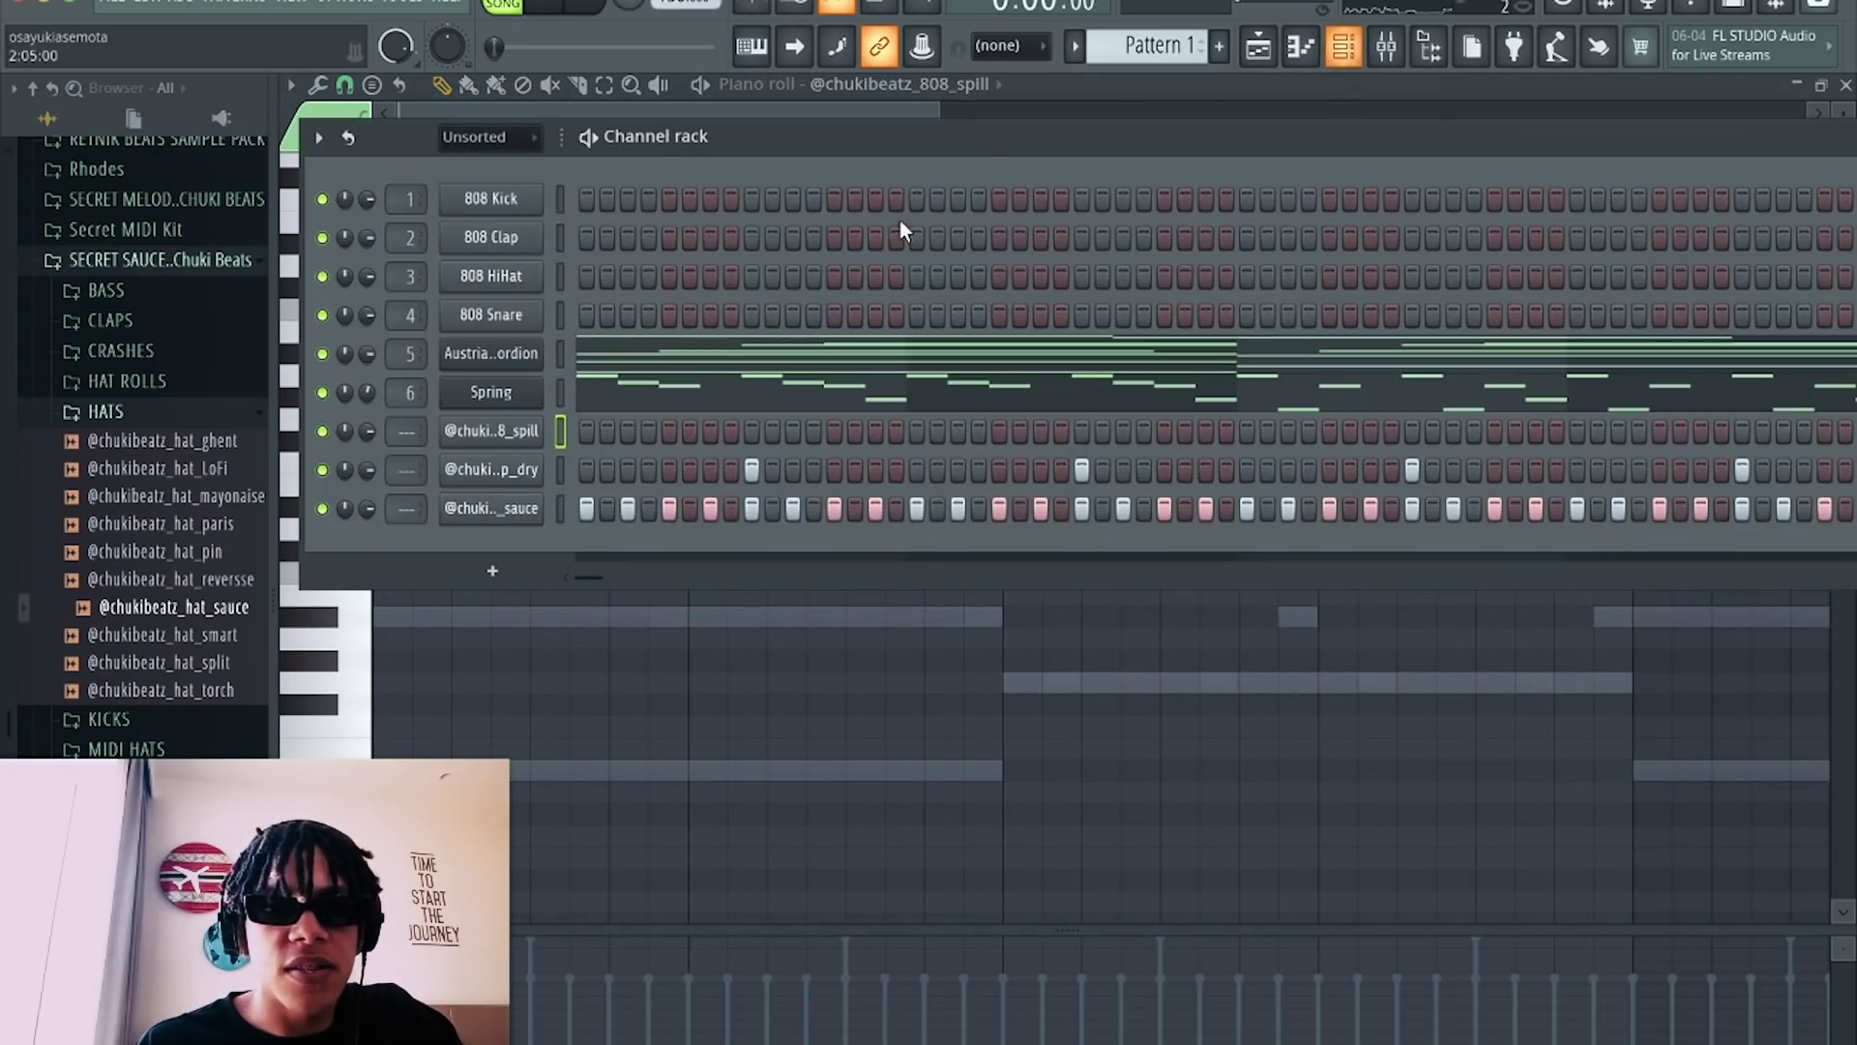
left_click(136, 415)
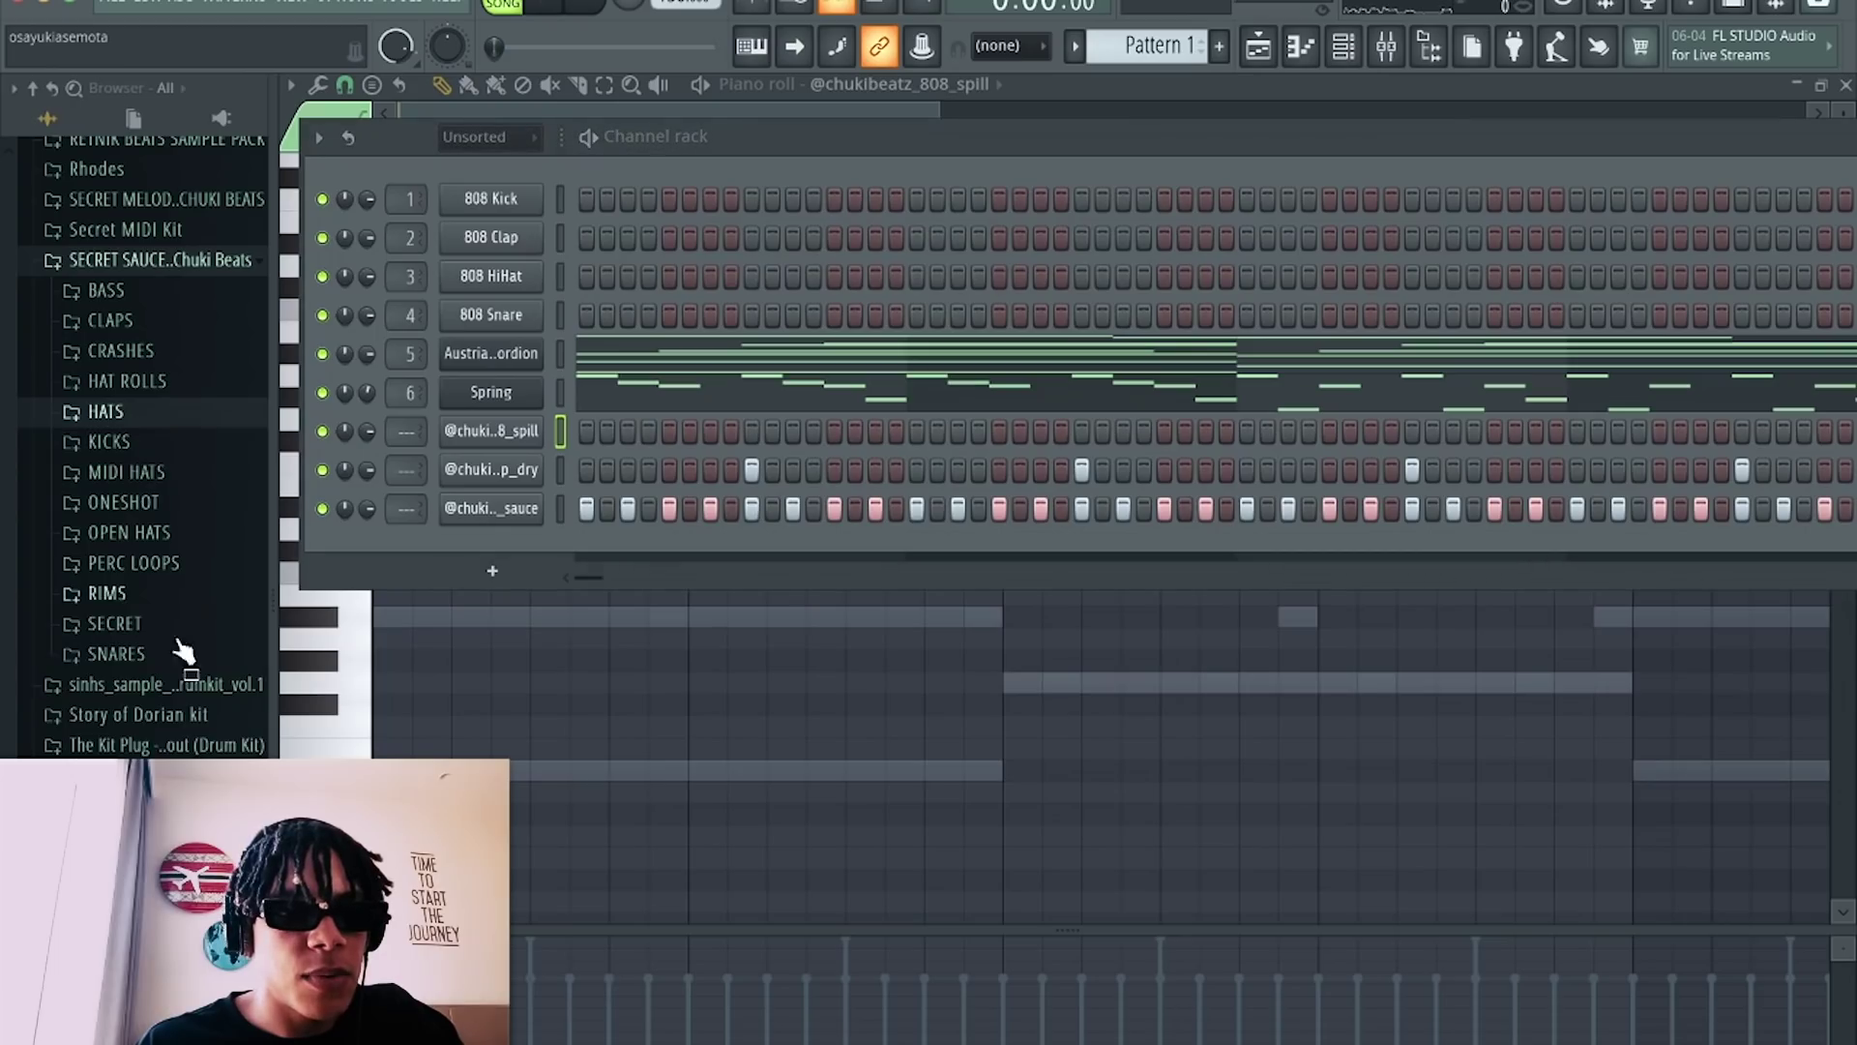
left_click(159, 260)
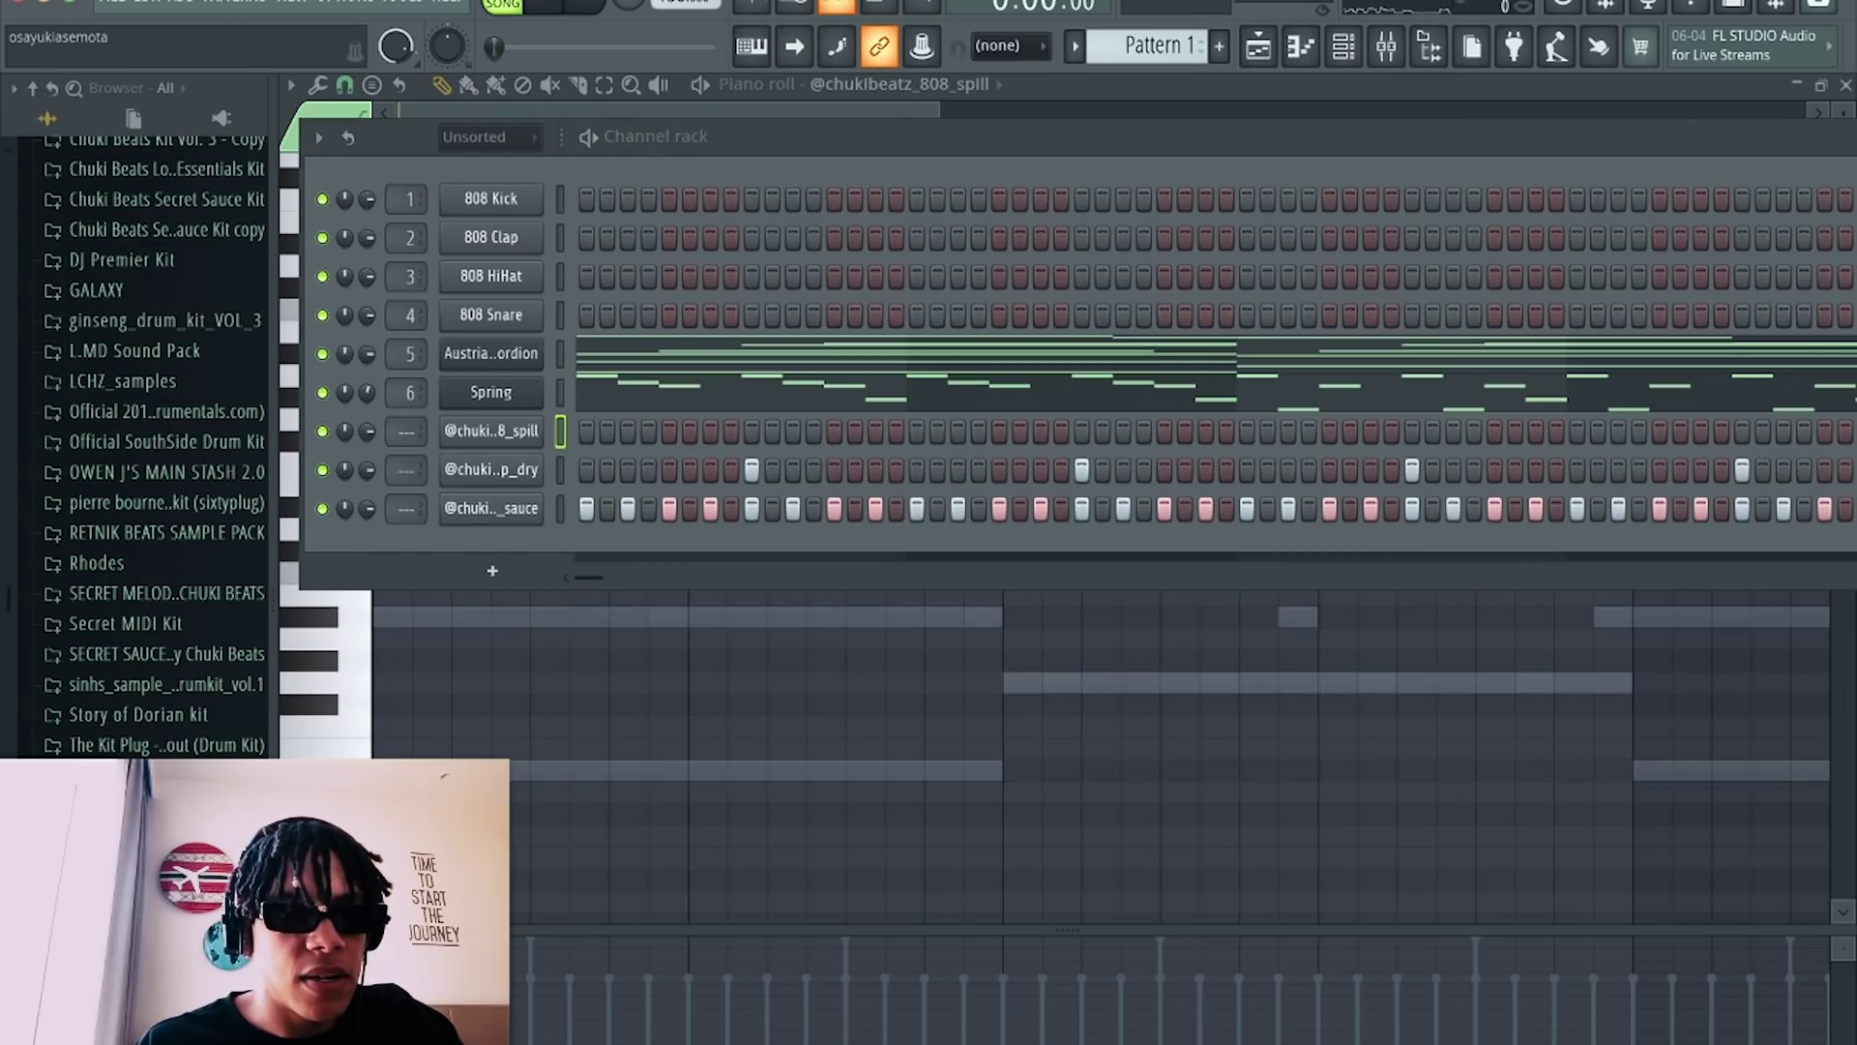
scroll(198, 411, "down", 5)
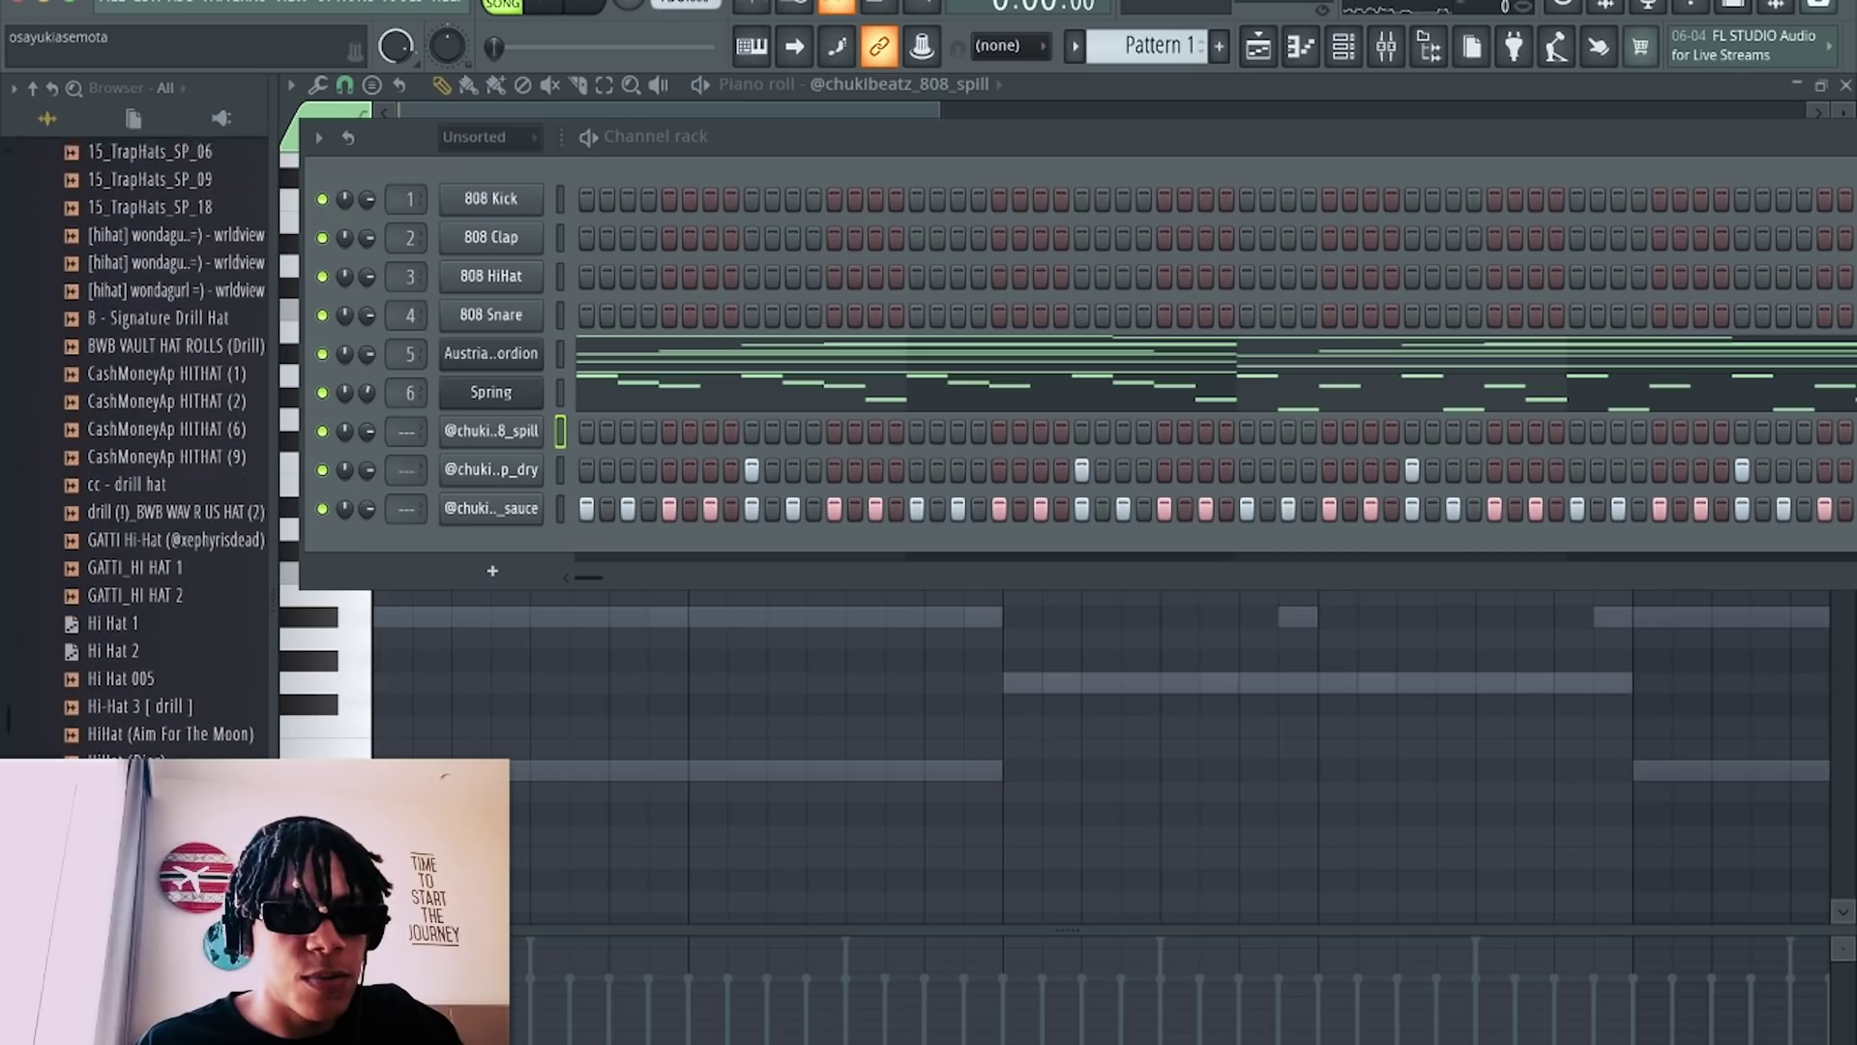
left_click(195, 390)
left_click_drag(489, 486, 492, 505)
scroll(190, 528, "up", 8)
key("space")
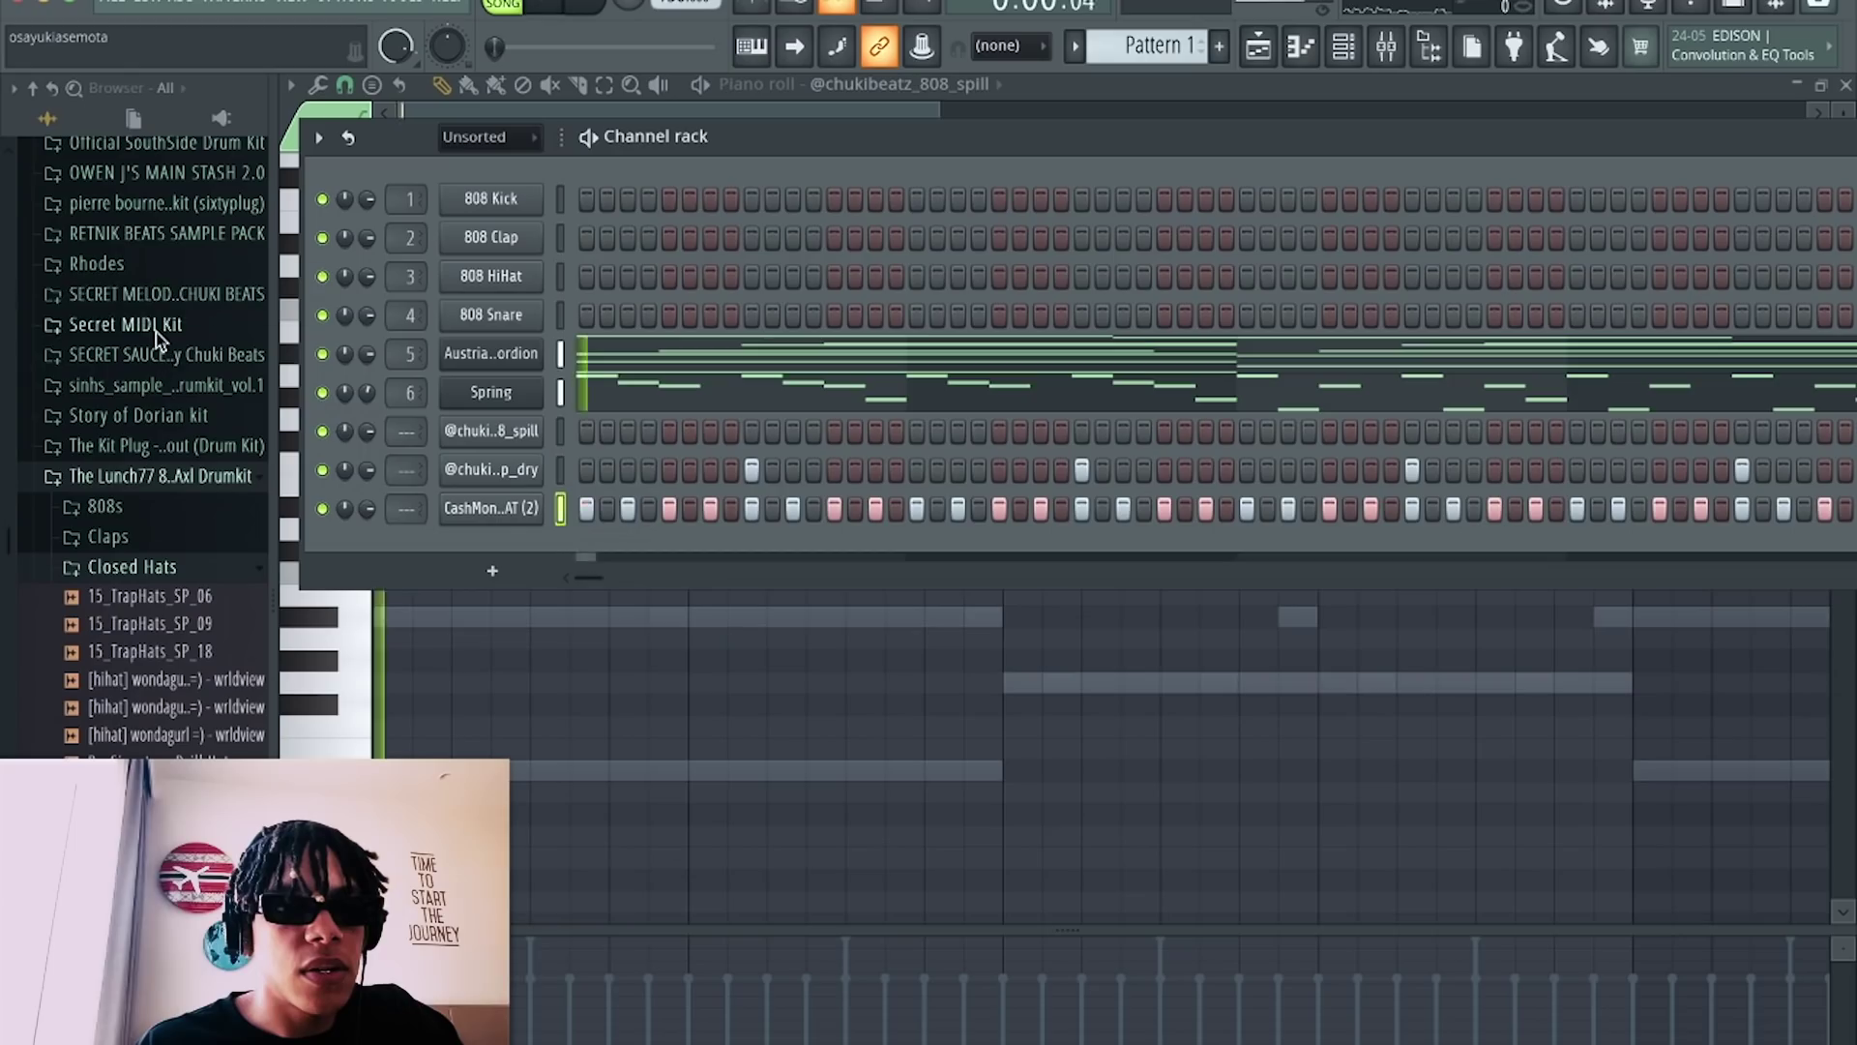
right_click(539, 443)
left_click(580, 430)
right_click(577, 432)
left_click(582, 431)
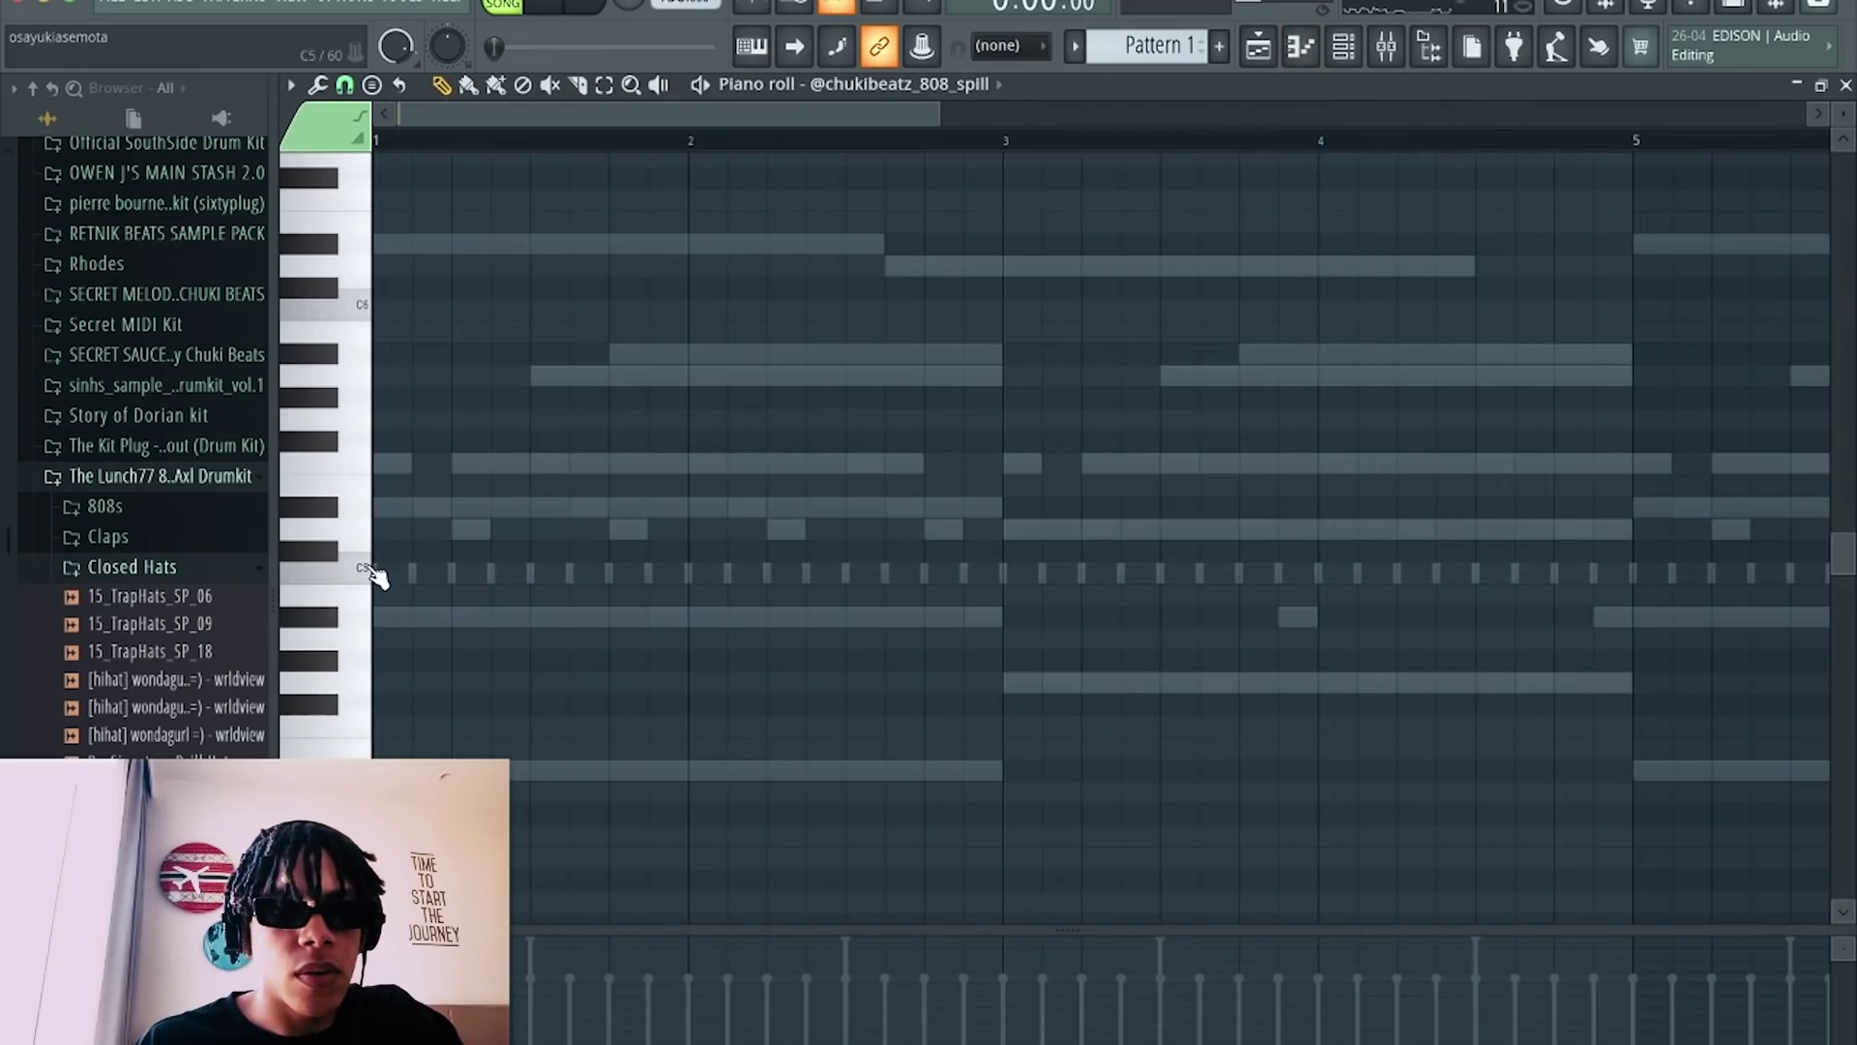
left_click(1344, 46)
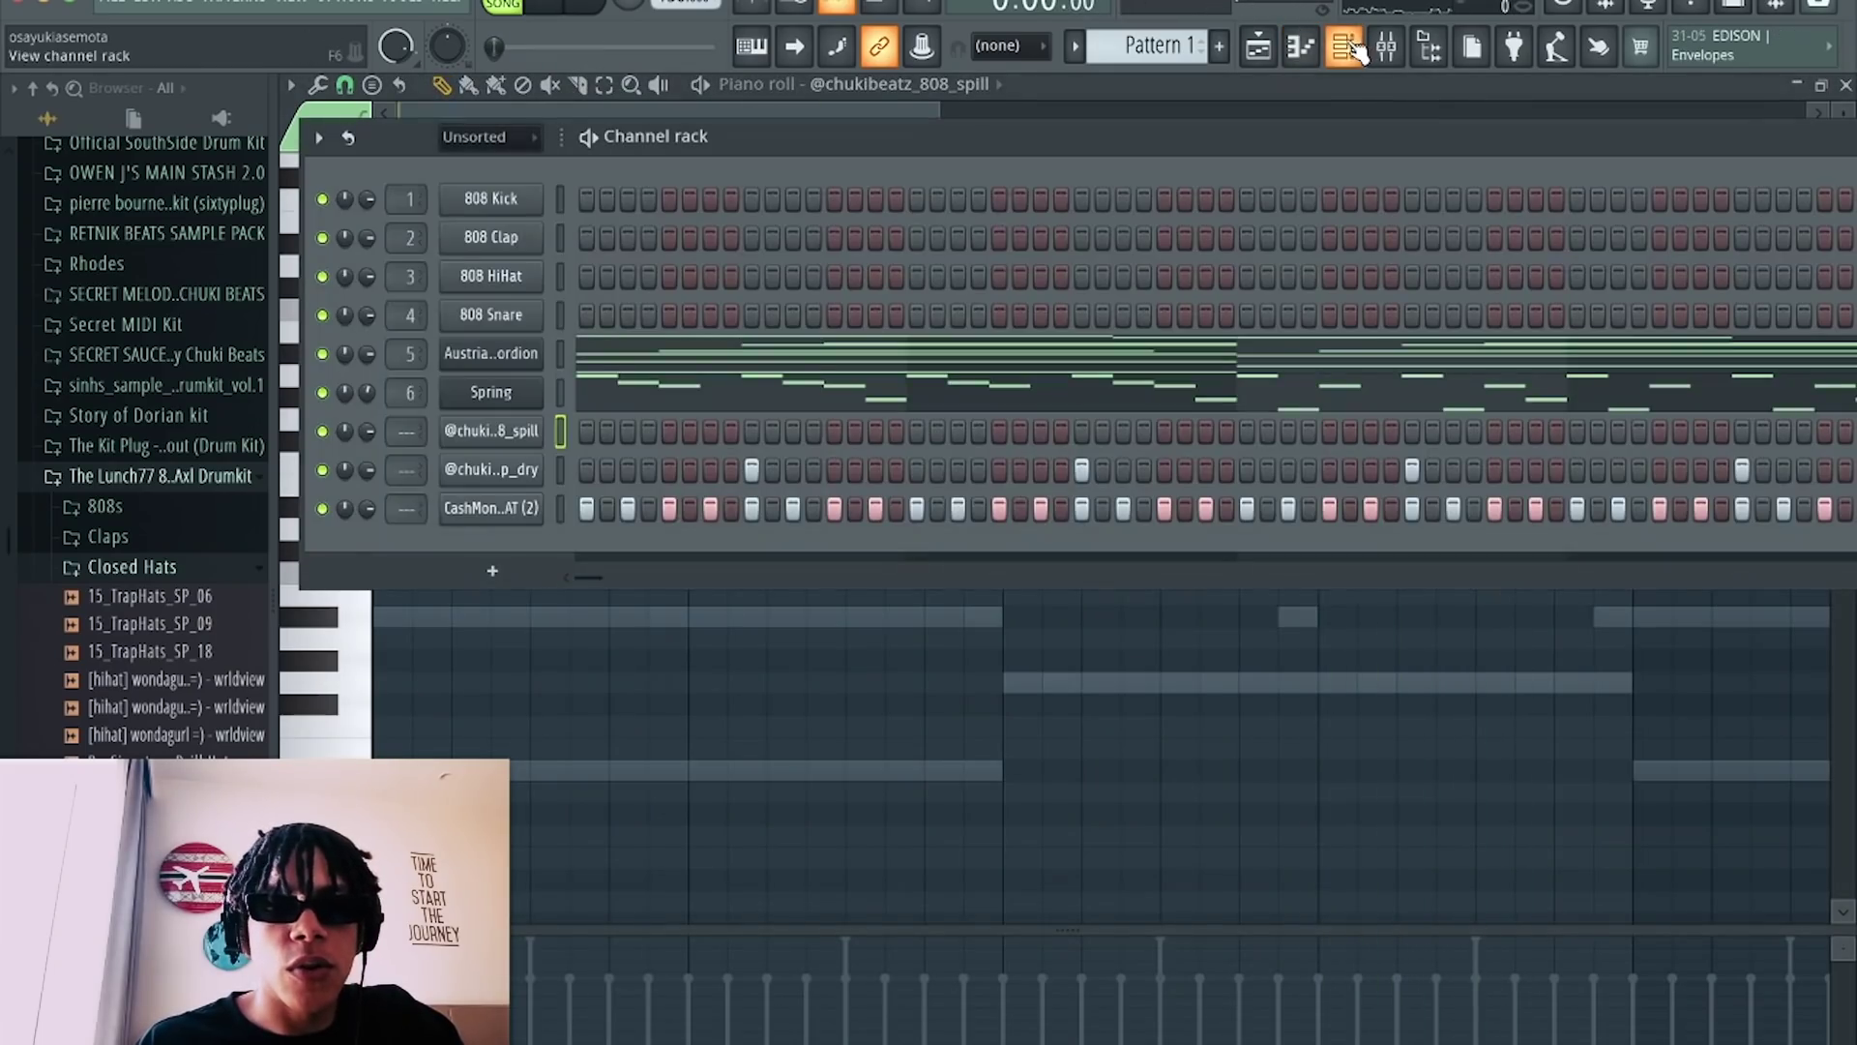
Enable the precomputed effects of the 808 spill sampler, set its channel volume to 65% and return to the channel rack.
left_click(528, 441)
left_click(732, 386)
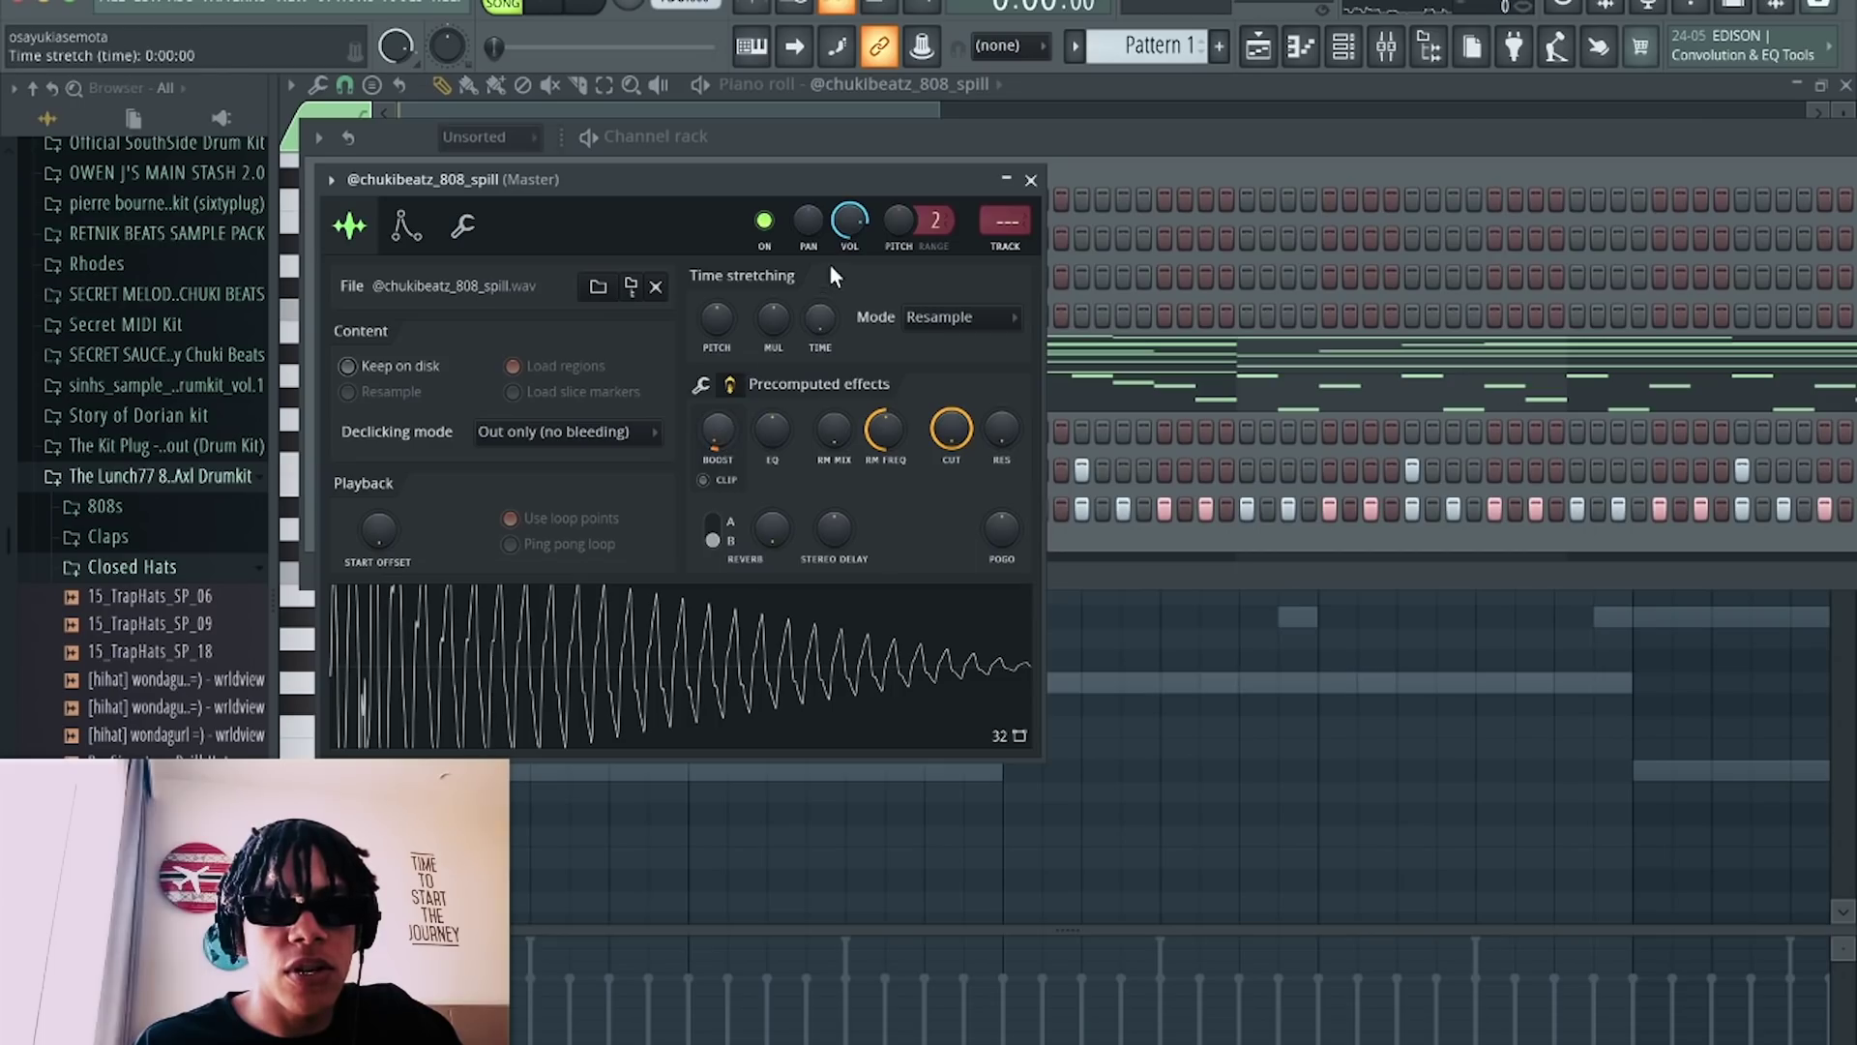
left_click_drag(854, 195, 854, 219)
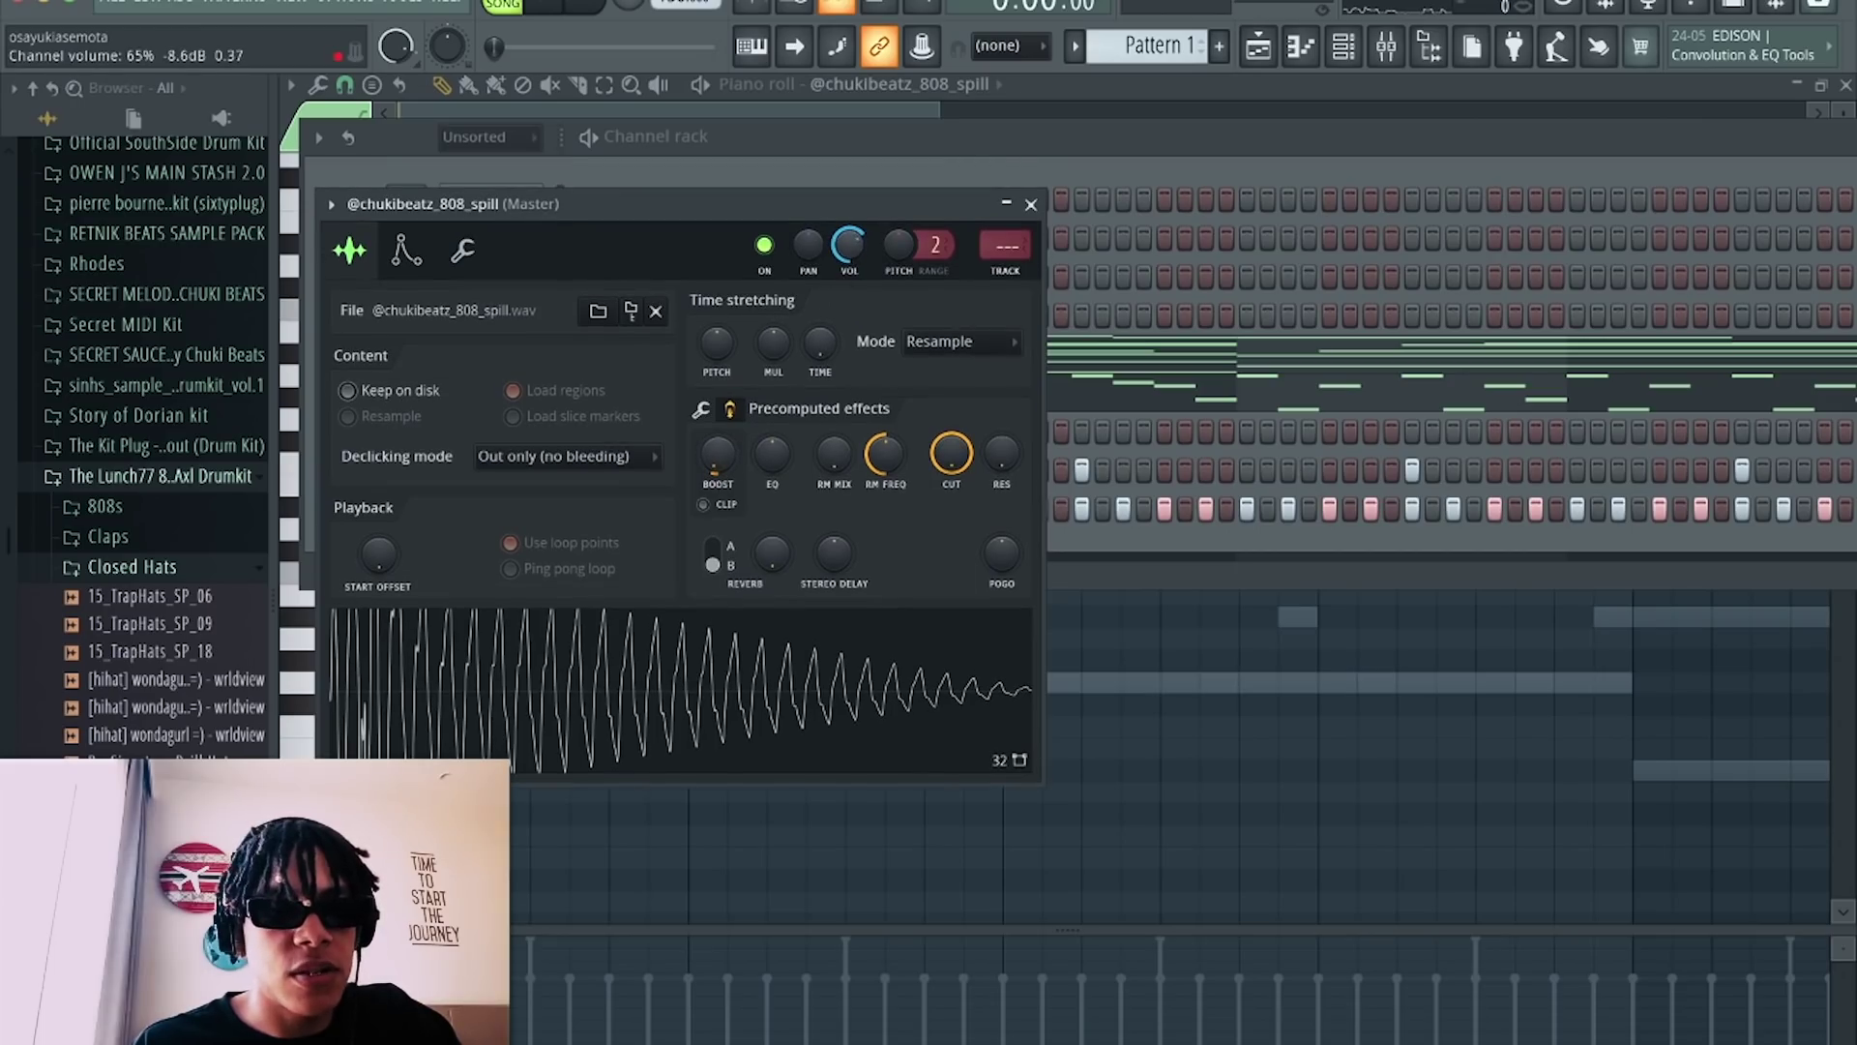
left_click(1018, 275)
left_click(1074, 145)
In the 808 spill piano roll, draw four-step D#6 notes at the start of bar 1 and on steps 5 and 11 of bar 2.
right_click(531, 432)
left_click(569, 428)
right_click(532, 432)
left_click(571, 430)
right_click(532, 433)
left_click(582, 431)
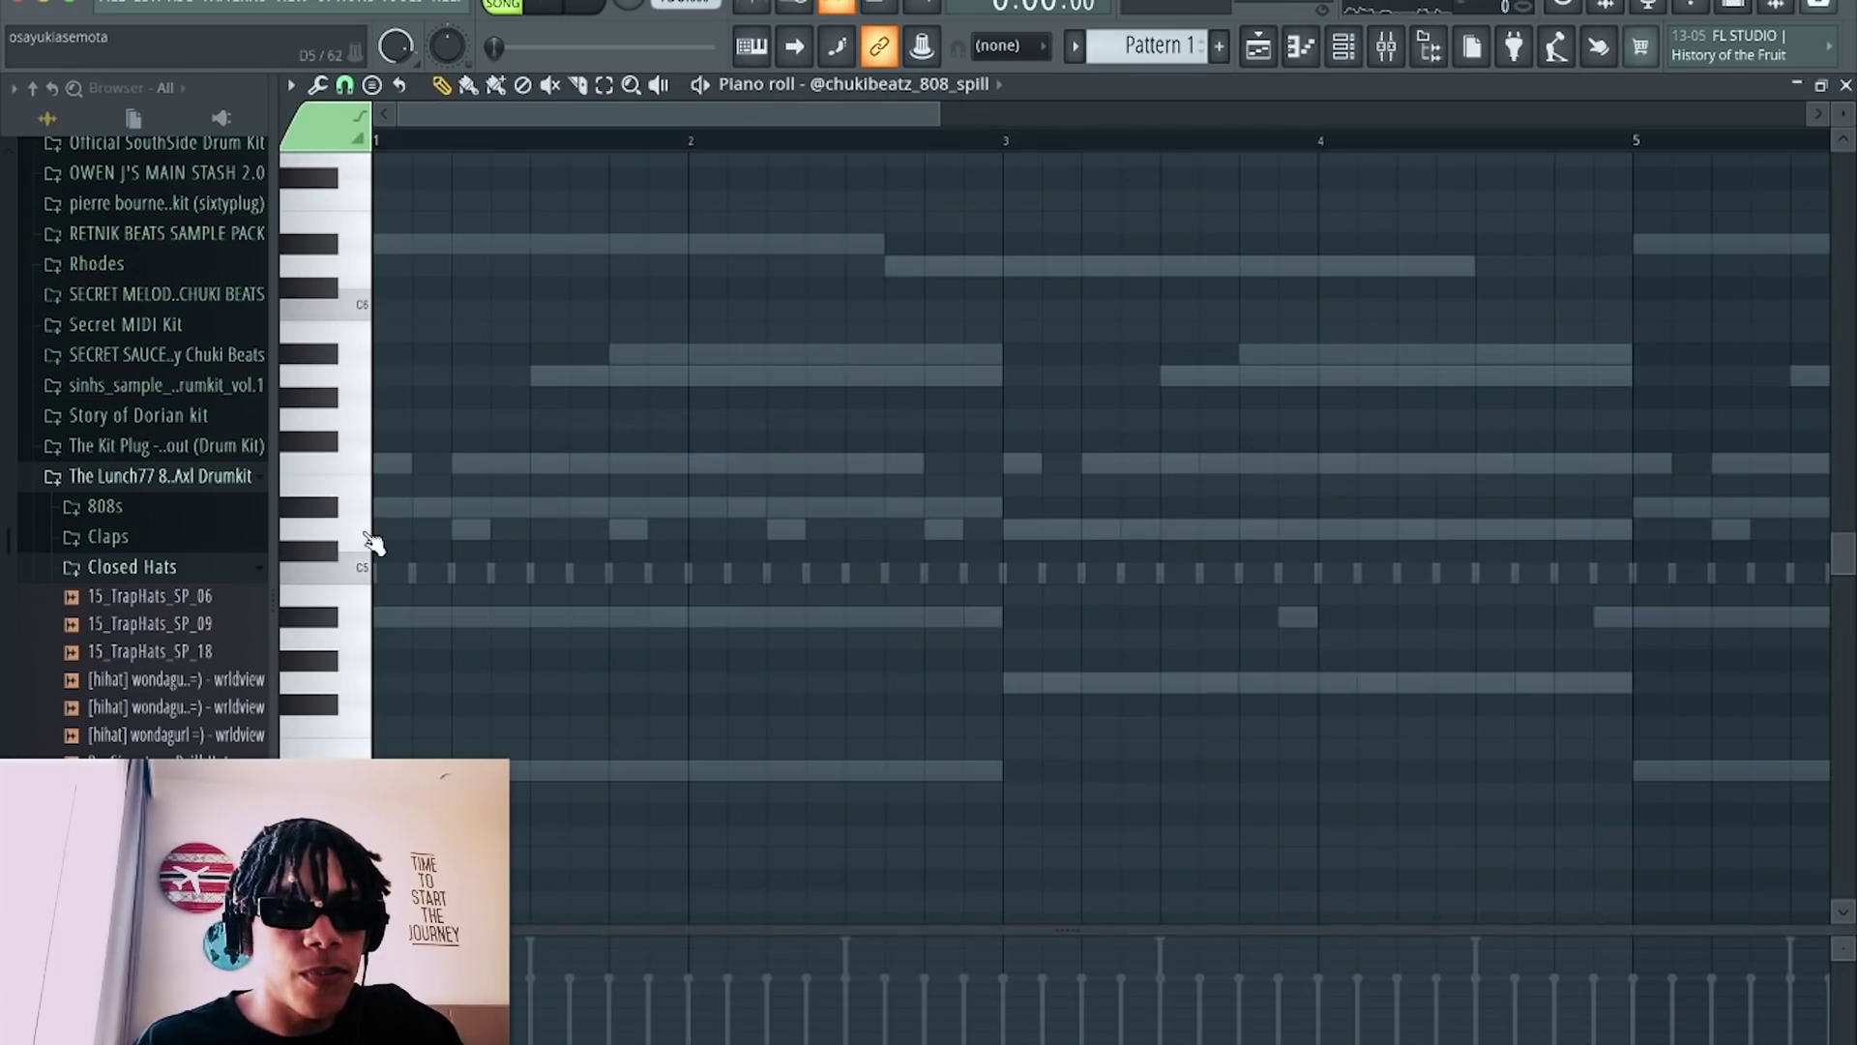
scroll(351, 582, "up", 2)
scroll(365, 403, "up", 6)
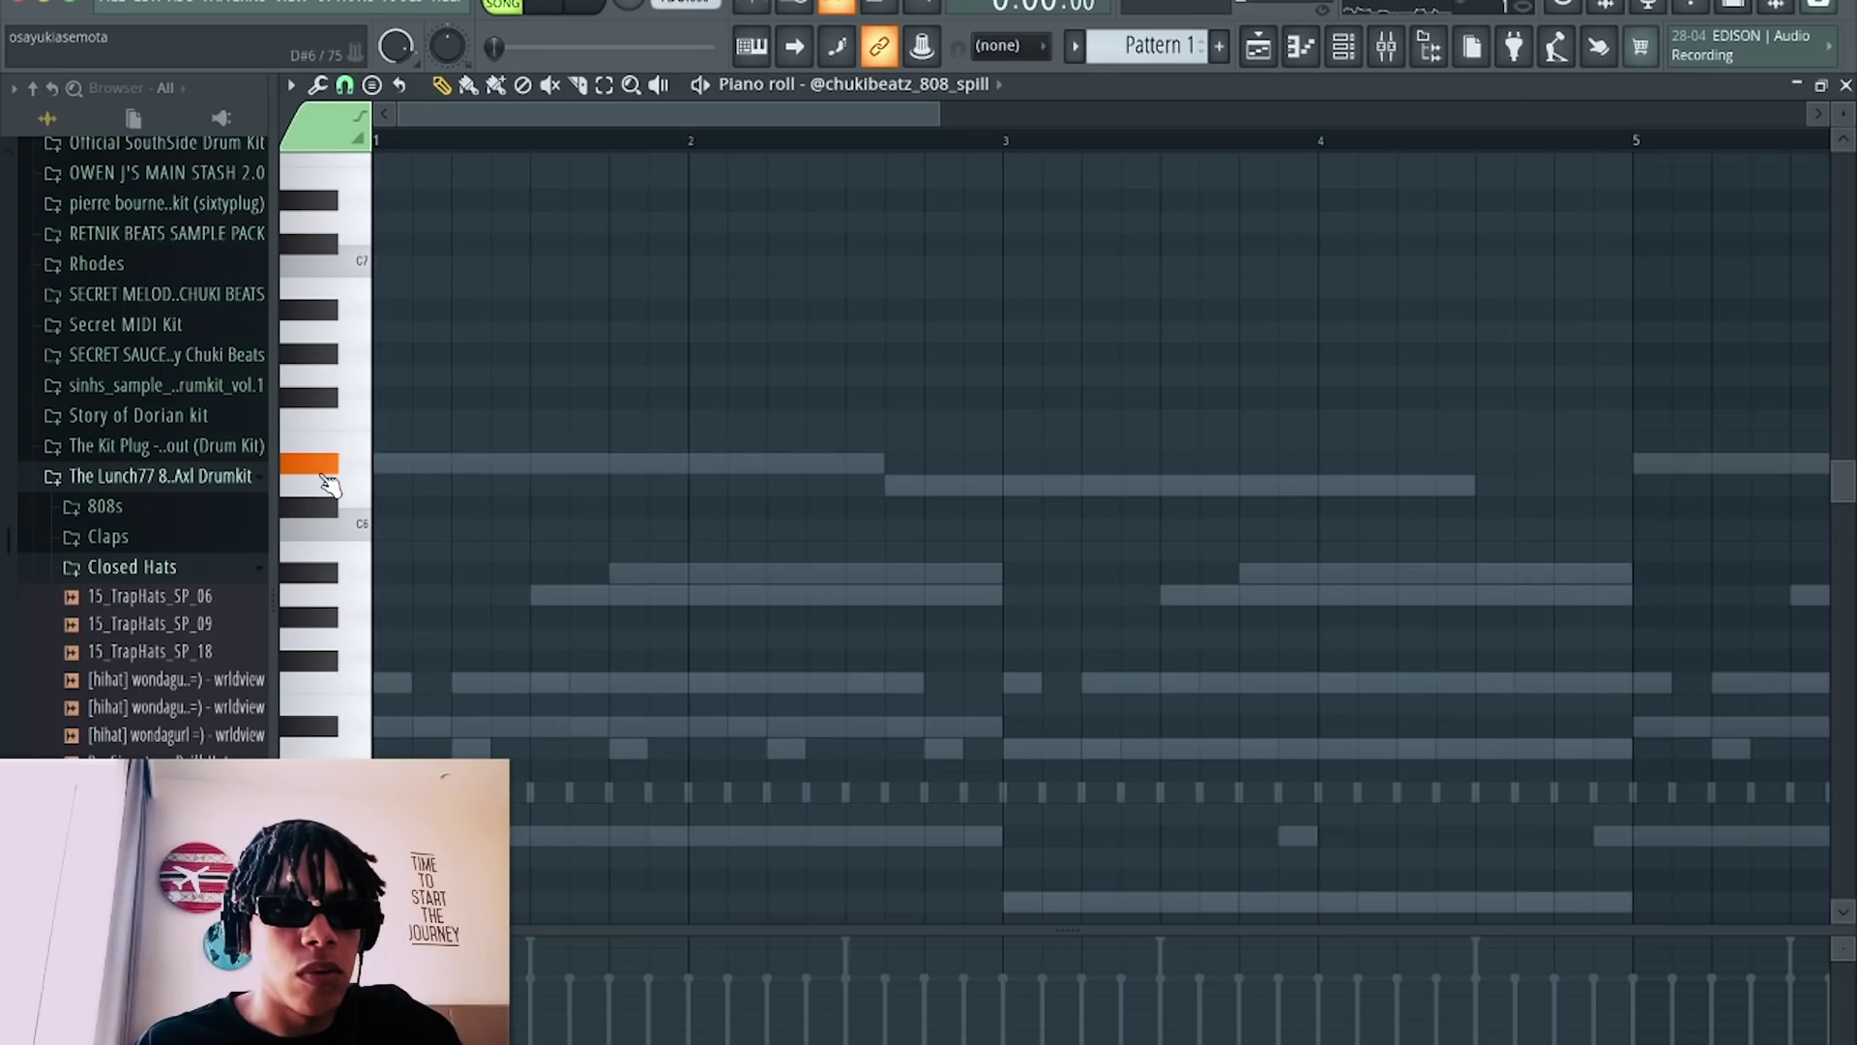
left_click_drag(410, 463, 615, 452)
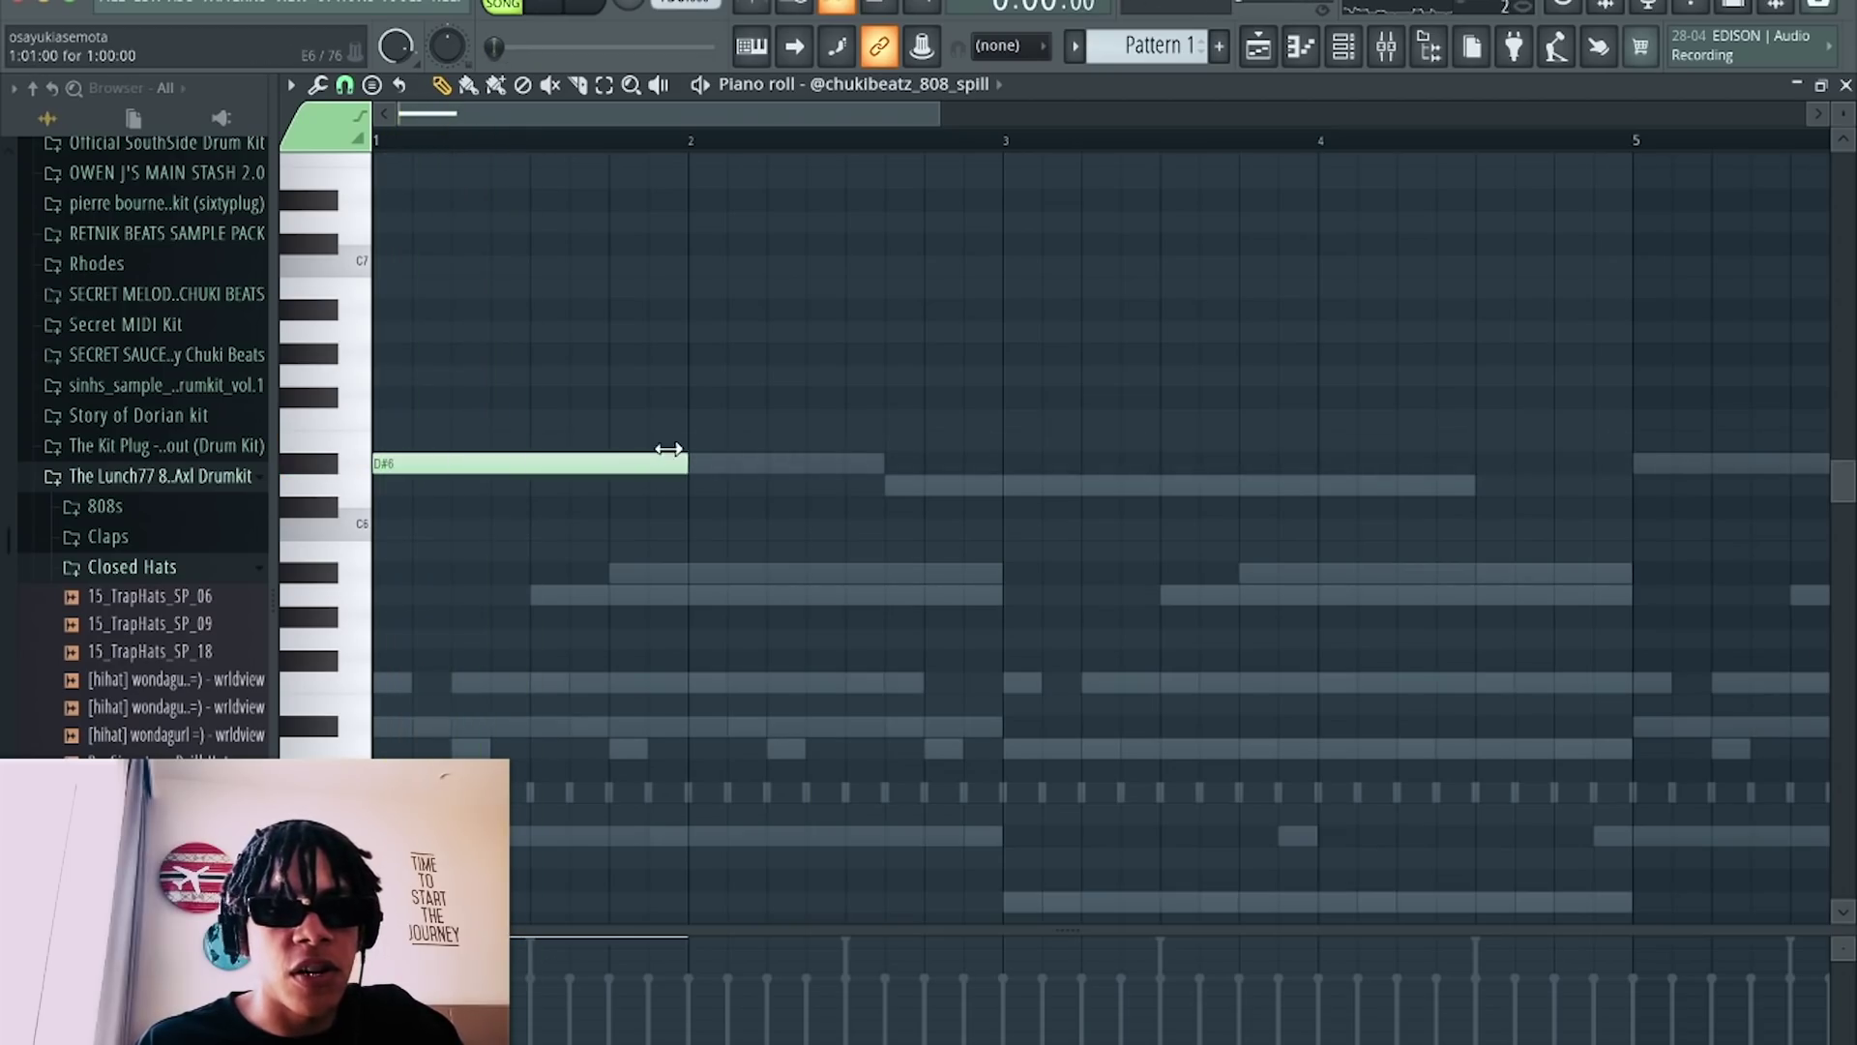
key("space")
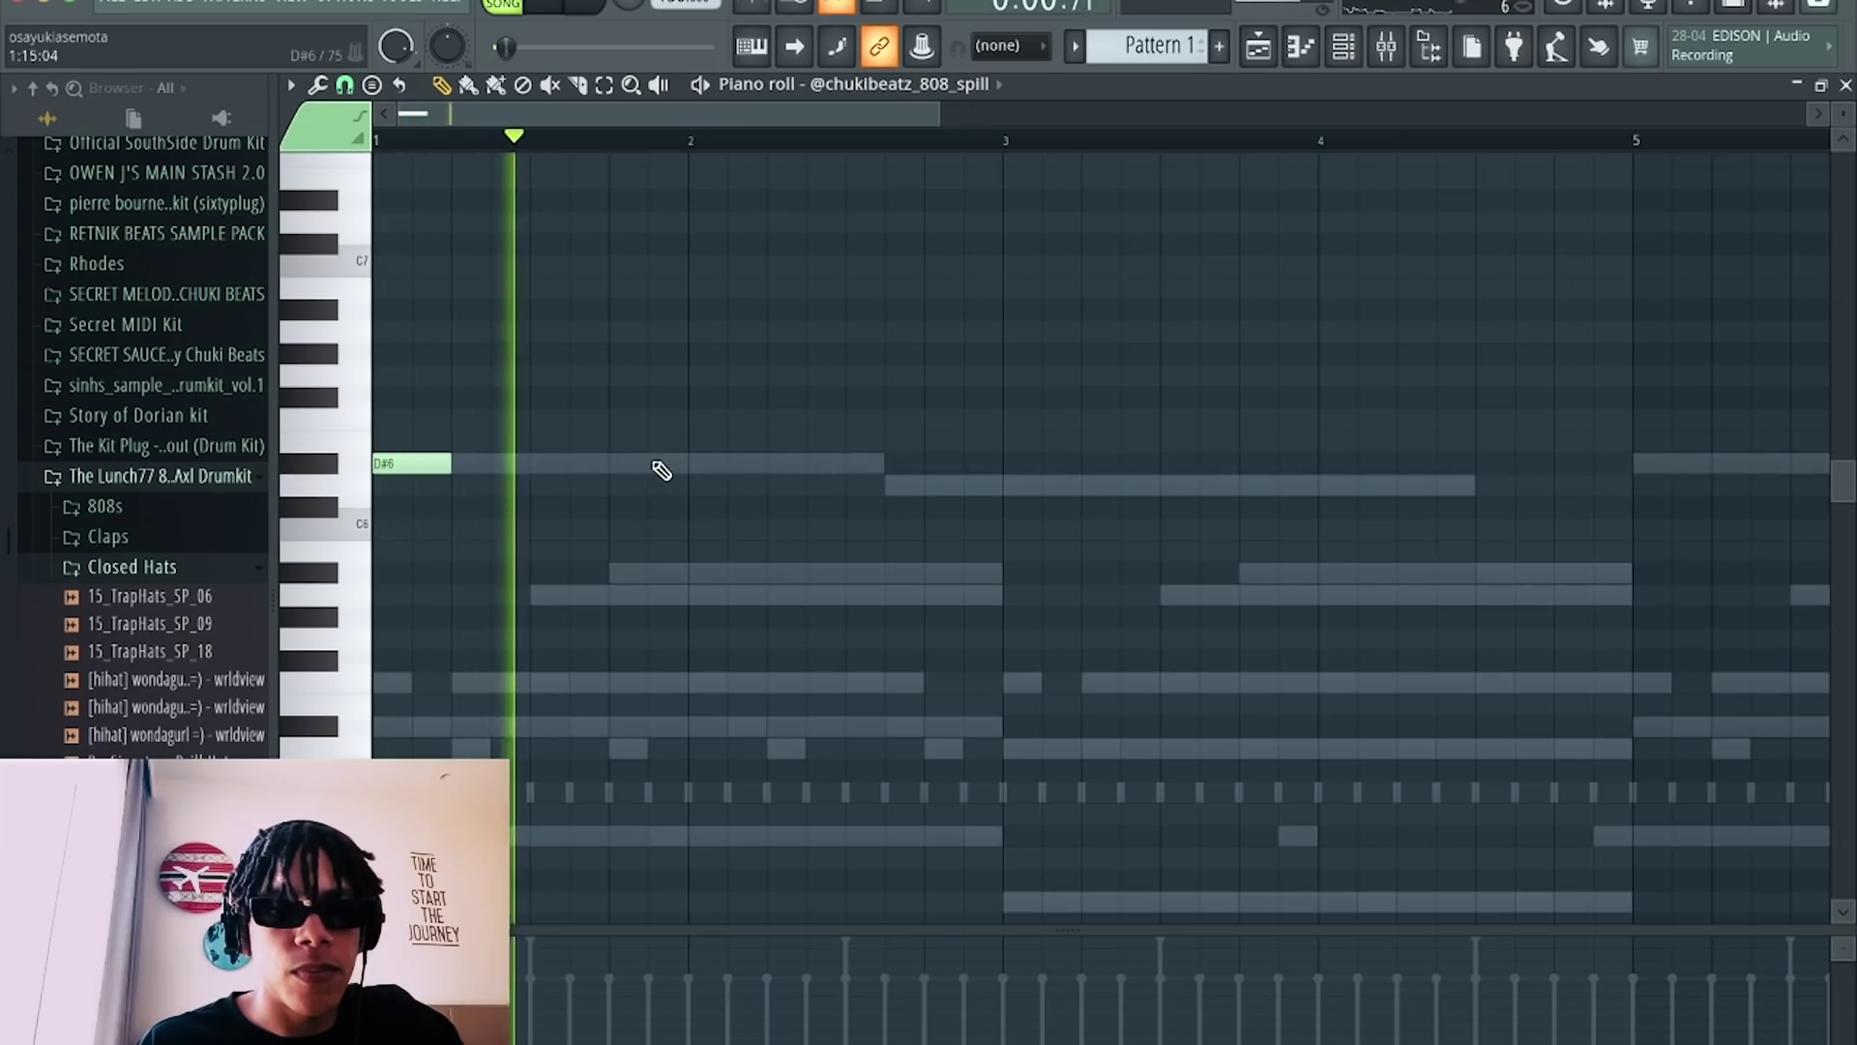
left_click(782, 463)
left_click(894, 464)
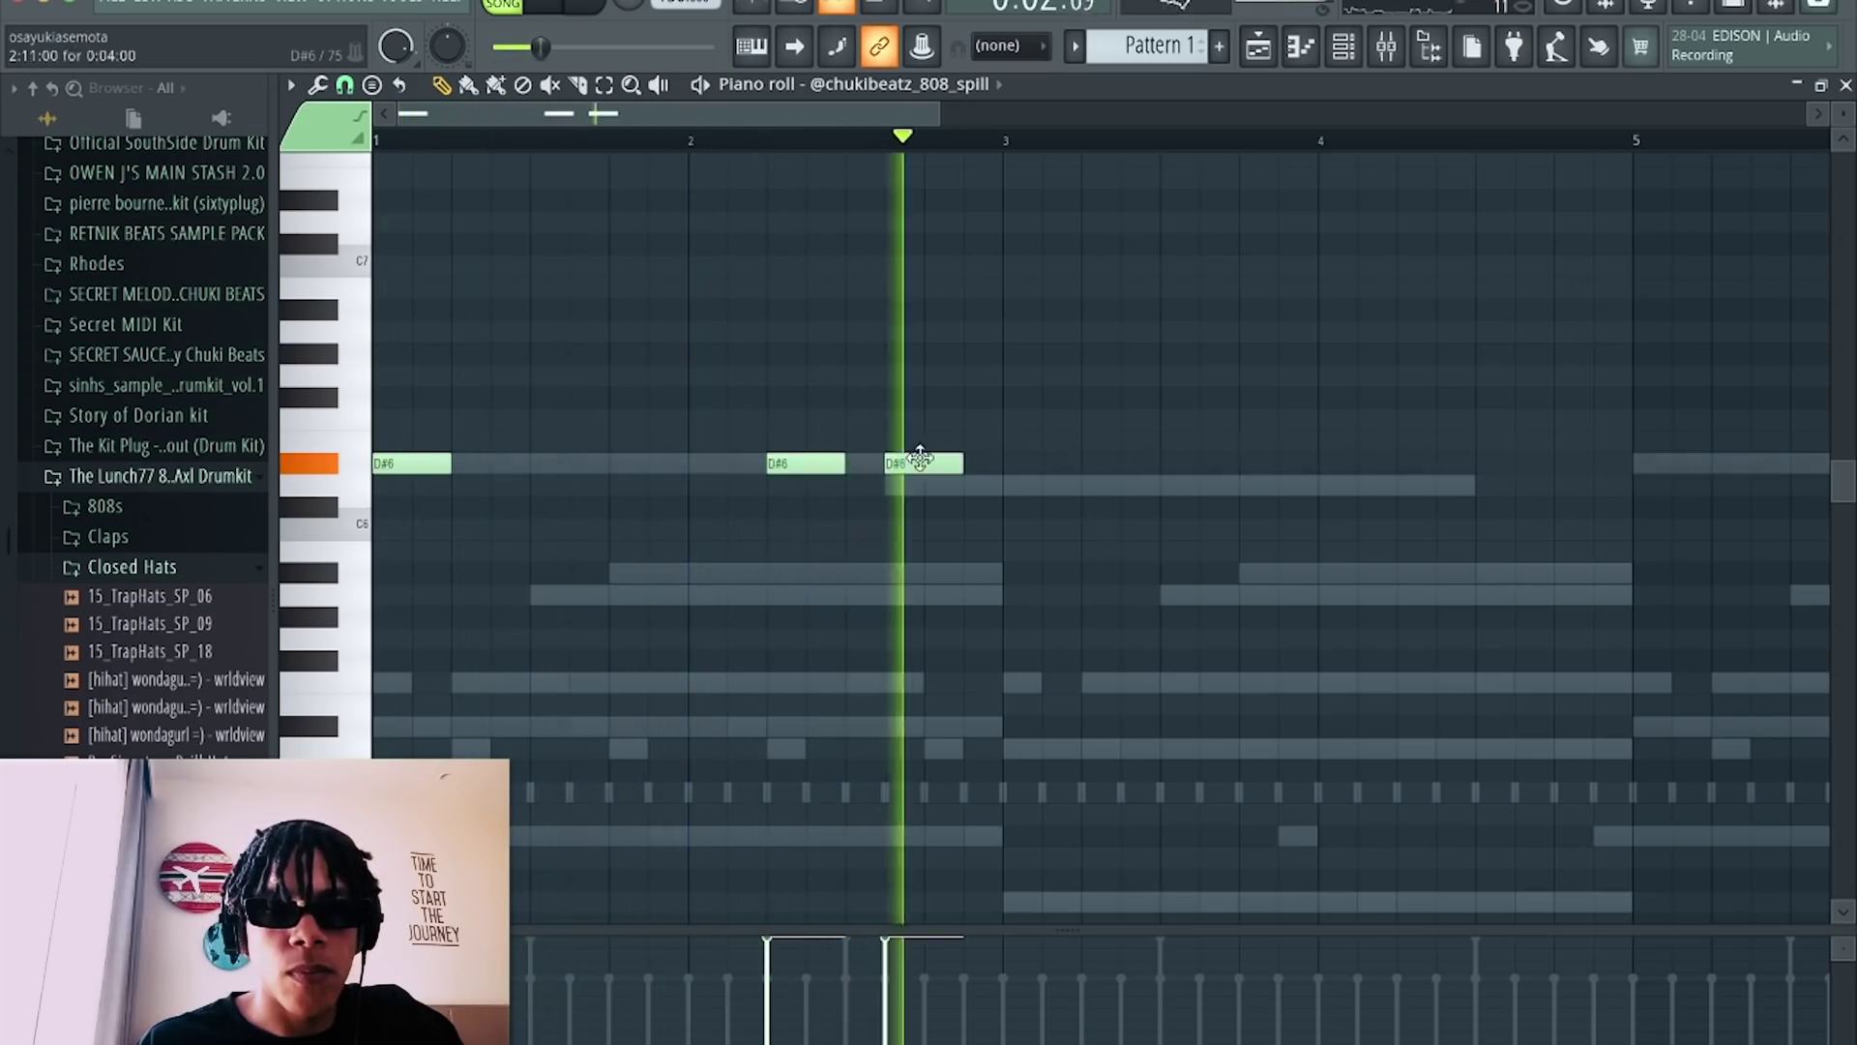
key("space")
Add four-step G6 notes to the 808 line at the start of bar 3 and on step 3 of bar 4 during playback.
mouse_move(1017, 348)
left_mouse_down()
mouse_move(1017, 385)
mouse_move(1016, 369)
left_mouse_up()
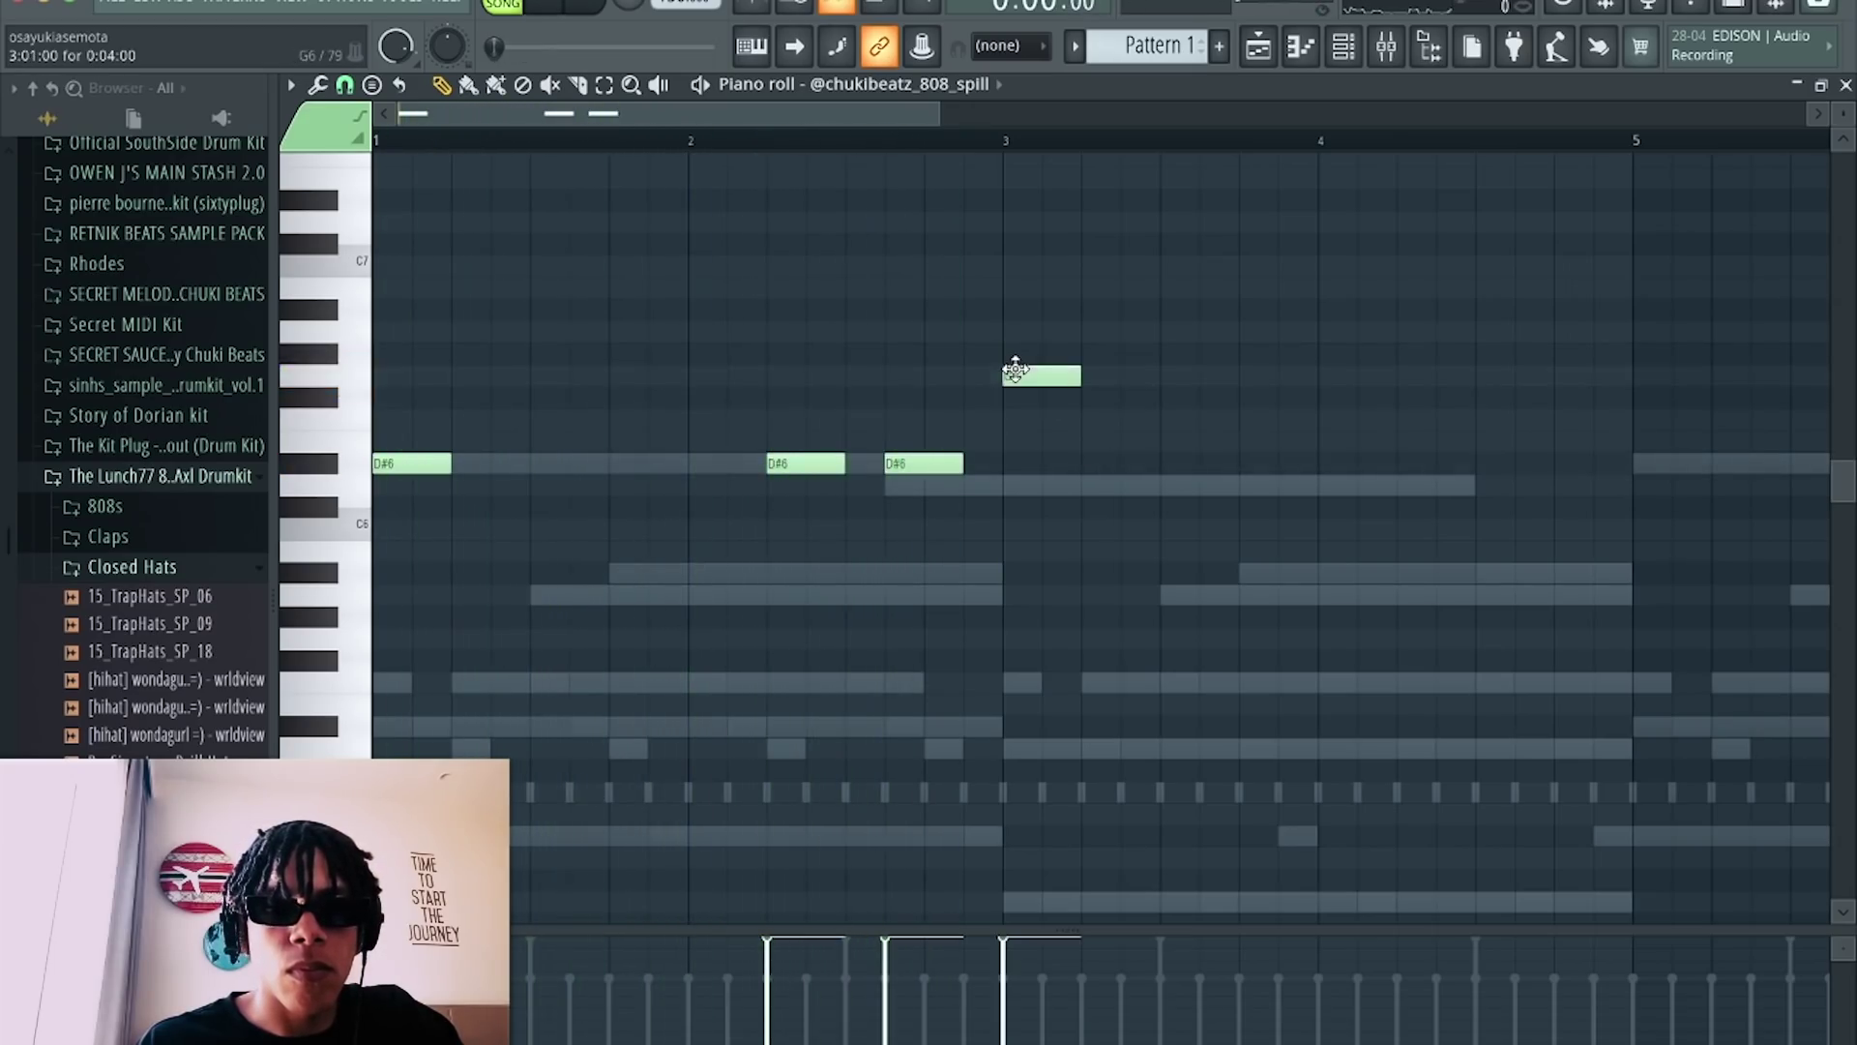
key("space")
scroll(1016, 372, "down", 3)
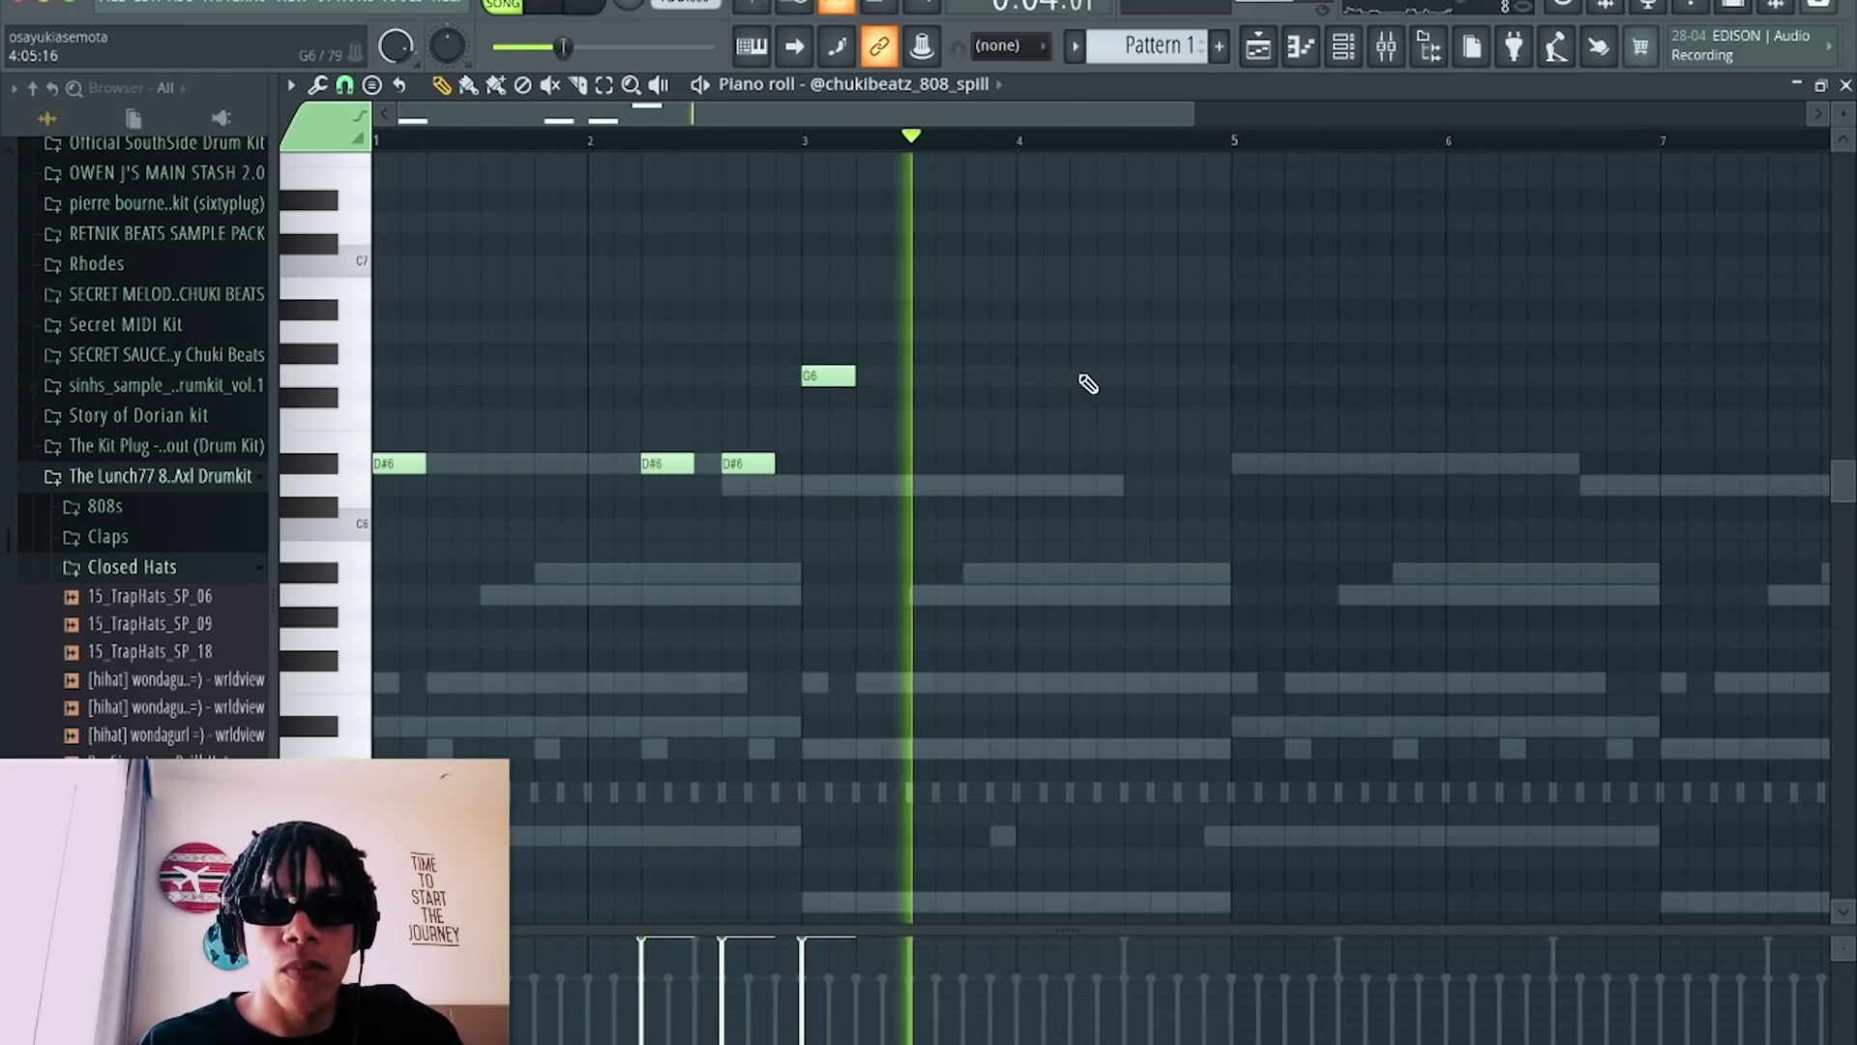
left_click(1046, 377)
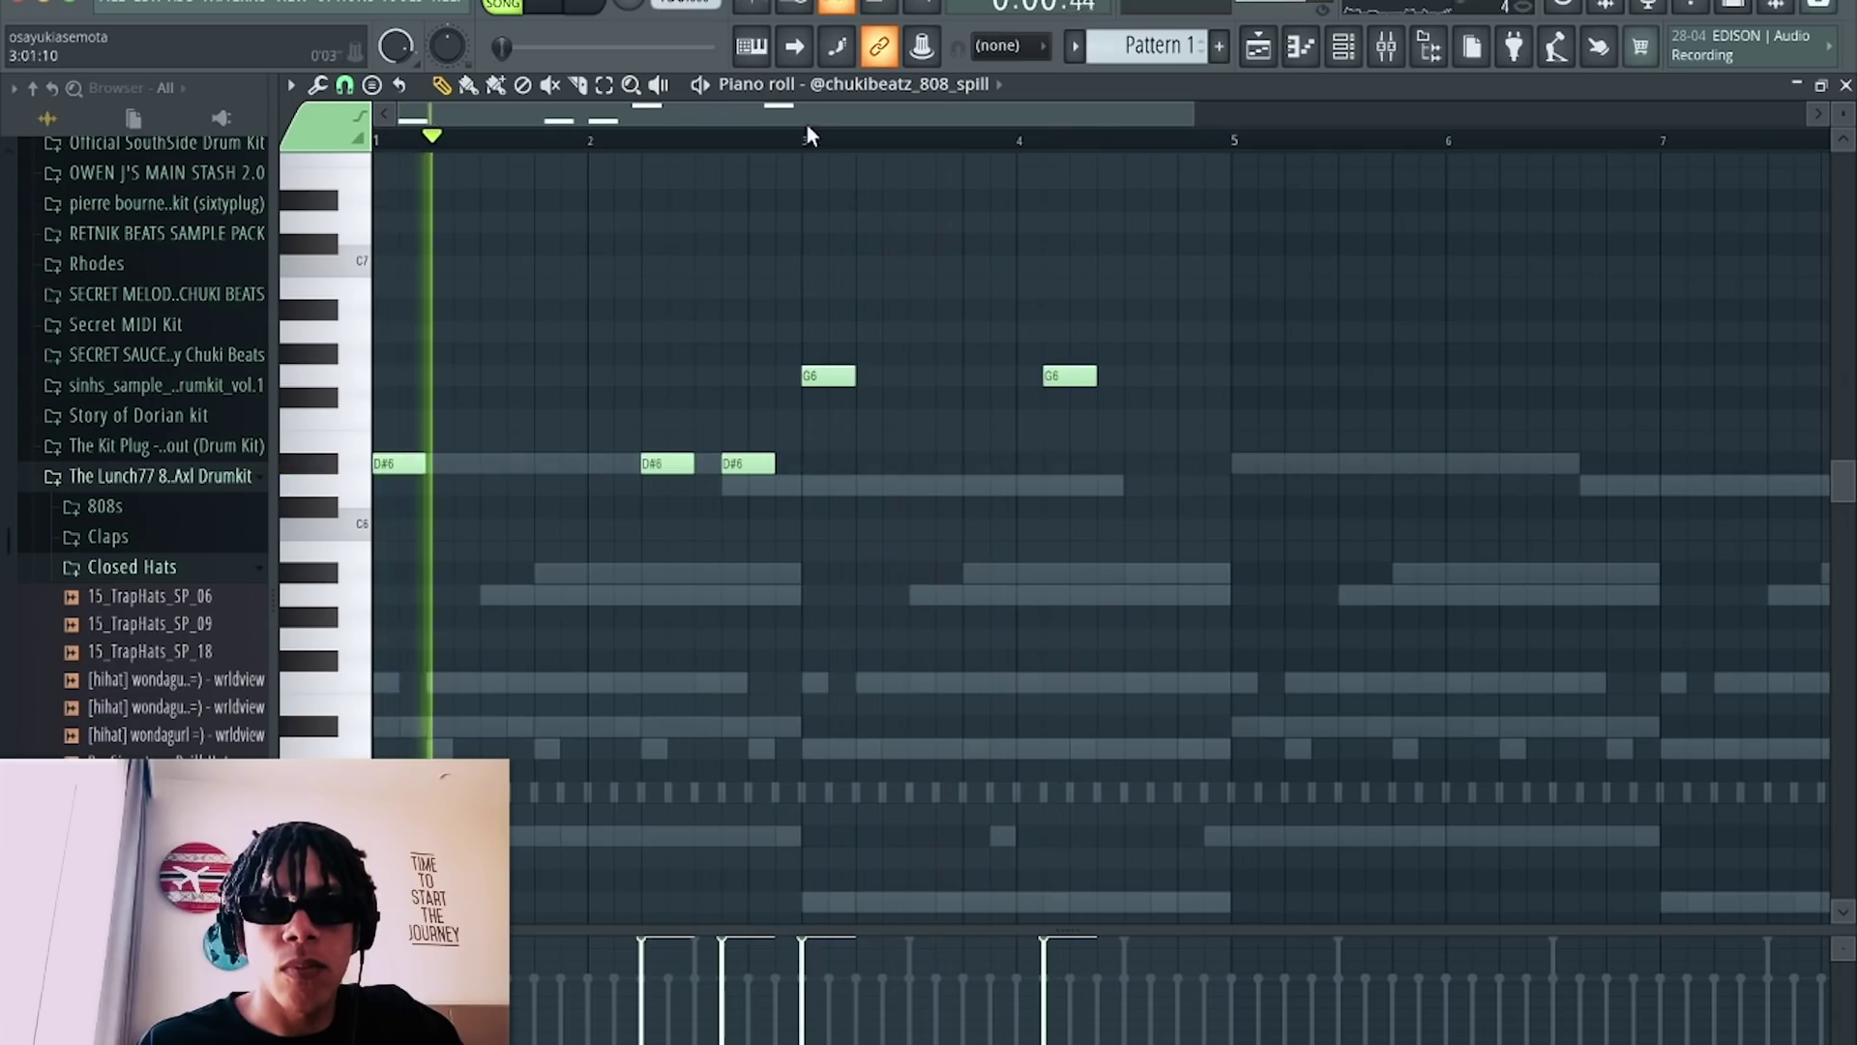
Shift the bar 4 G6 note of the 808 line to step 5 and add four-step F6 notes on steps 9 and 13.
left_click_drag(1040, 379, 1067, 379)
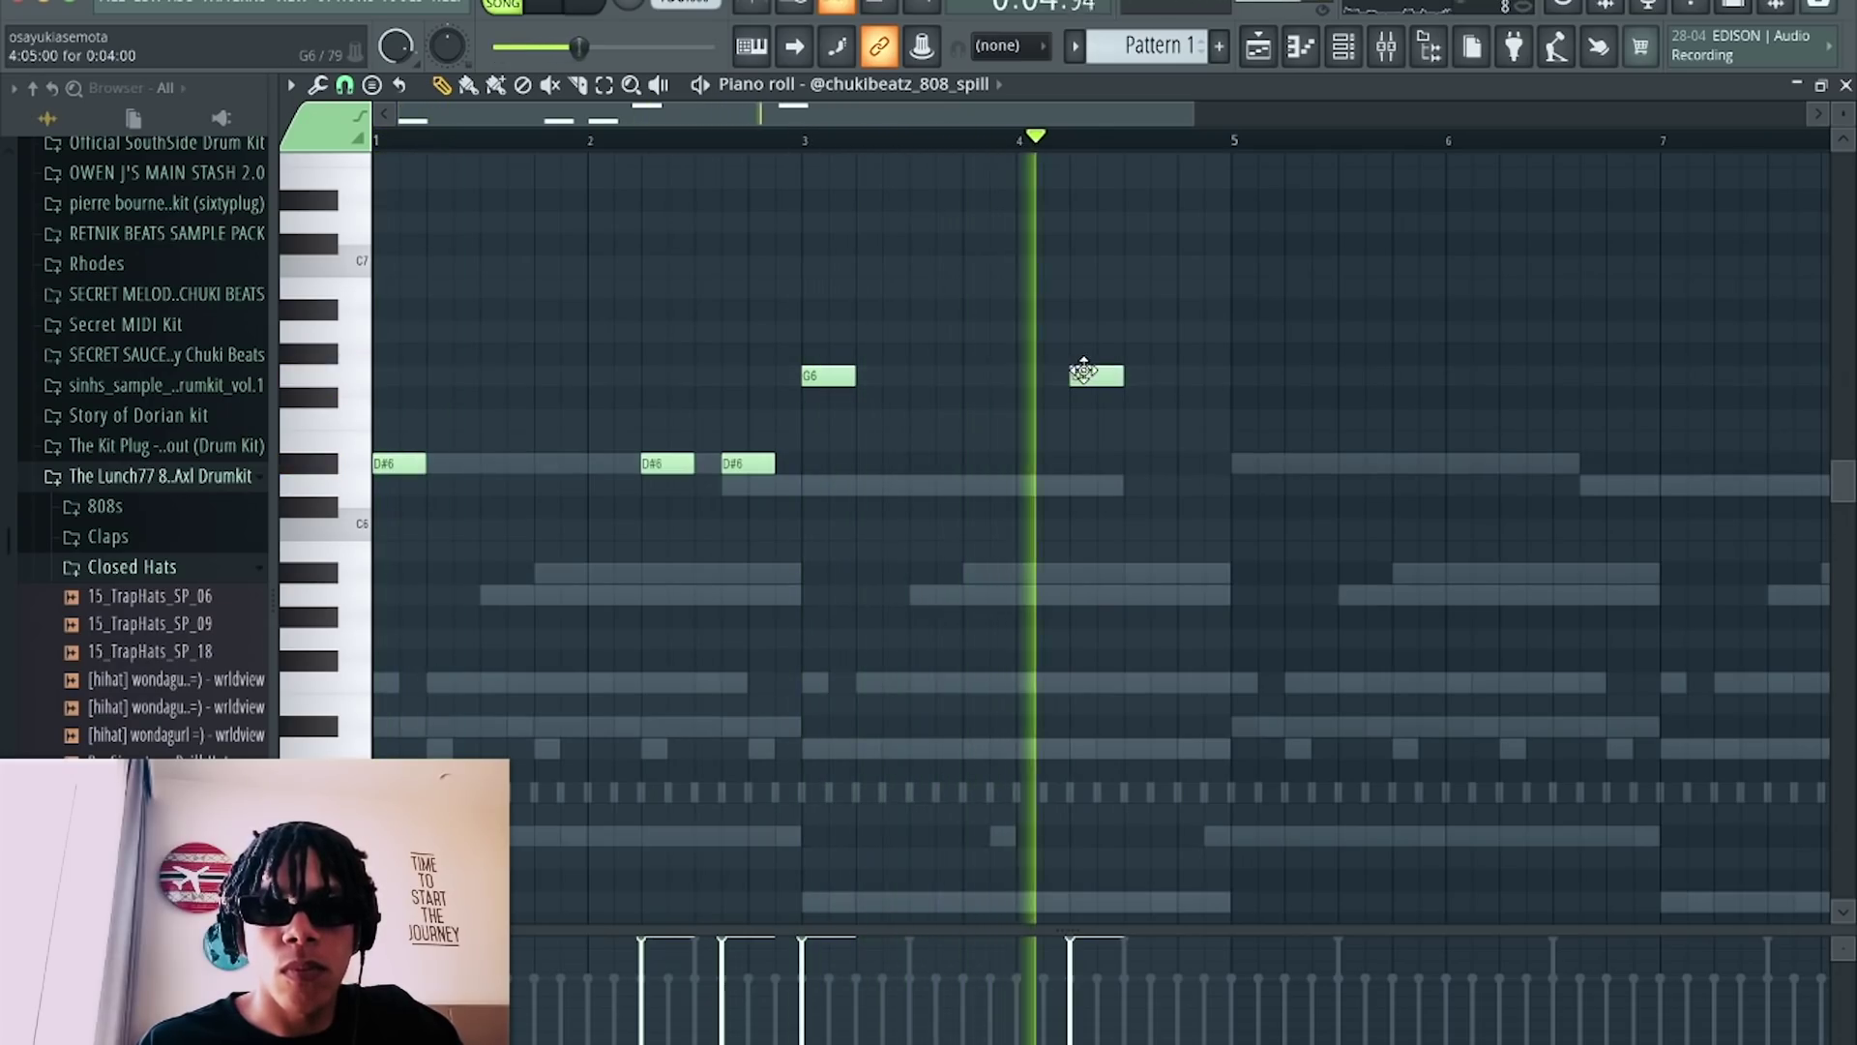
left_click(1127, 377)
left_click(1203, 379)
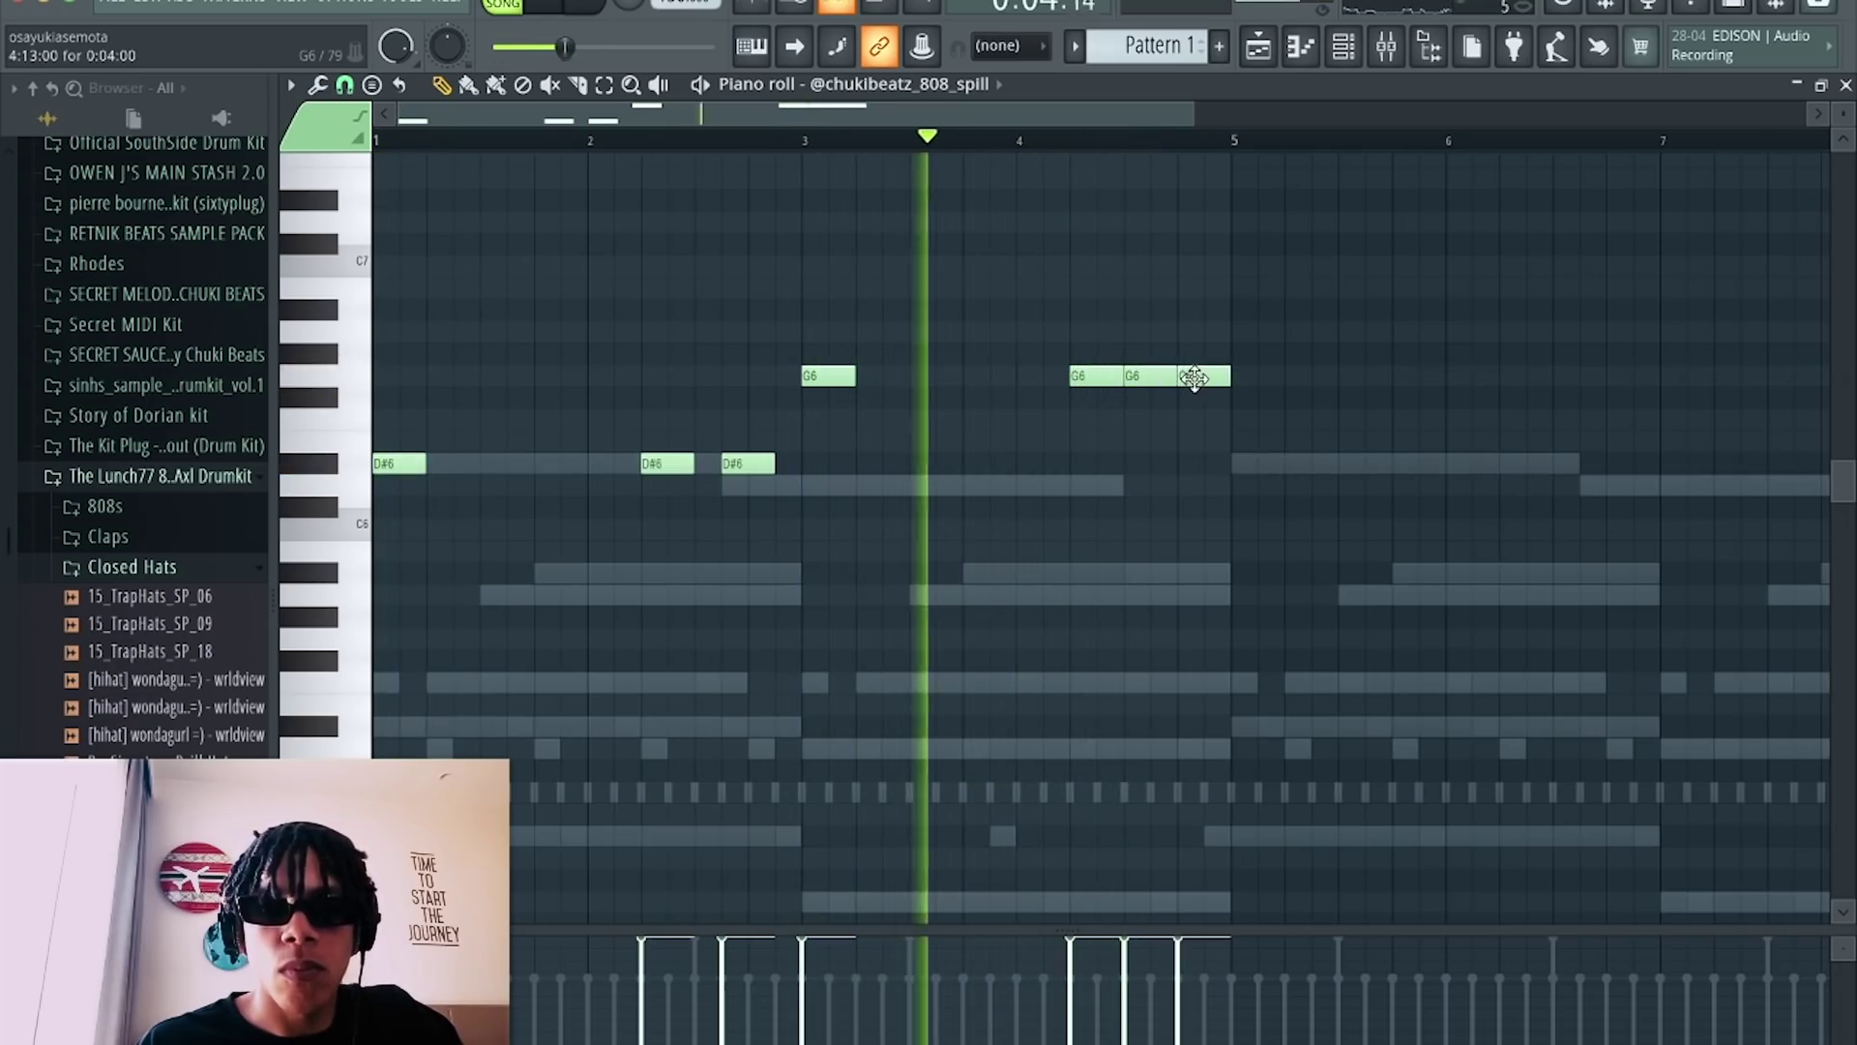
left_click_drag(1166, 378, 1199, 423)
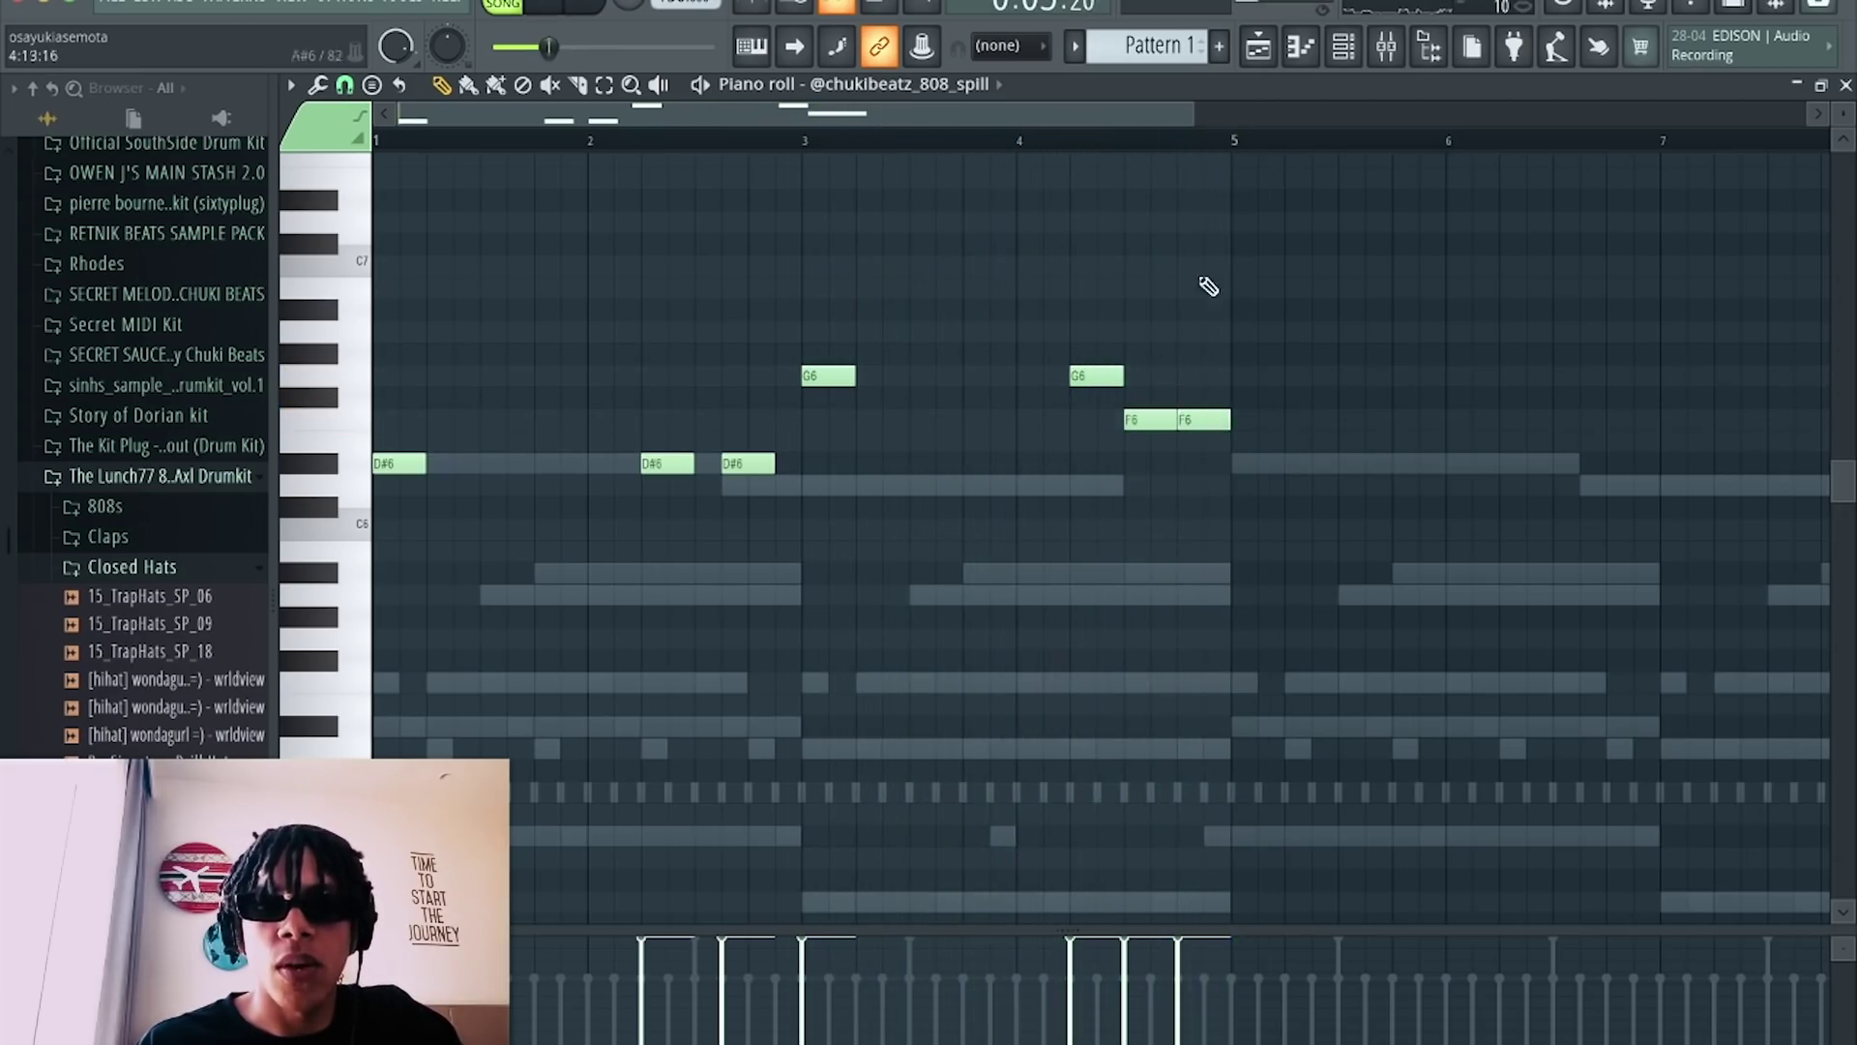
Duplicate the 808 notes of bars 1–4 into bars 5–8, lower the whole line one octave and play it from the start.
left_click_drag(1232, 144, 5, 269)
key("ctrl+b")
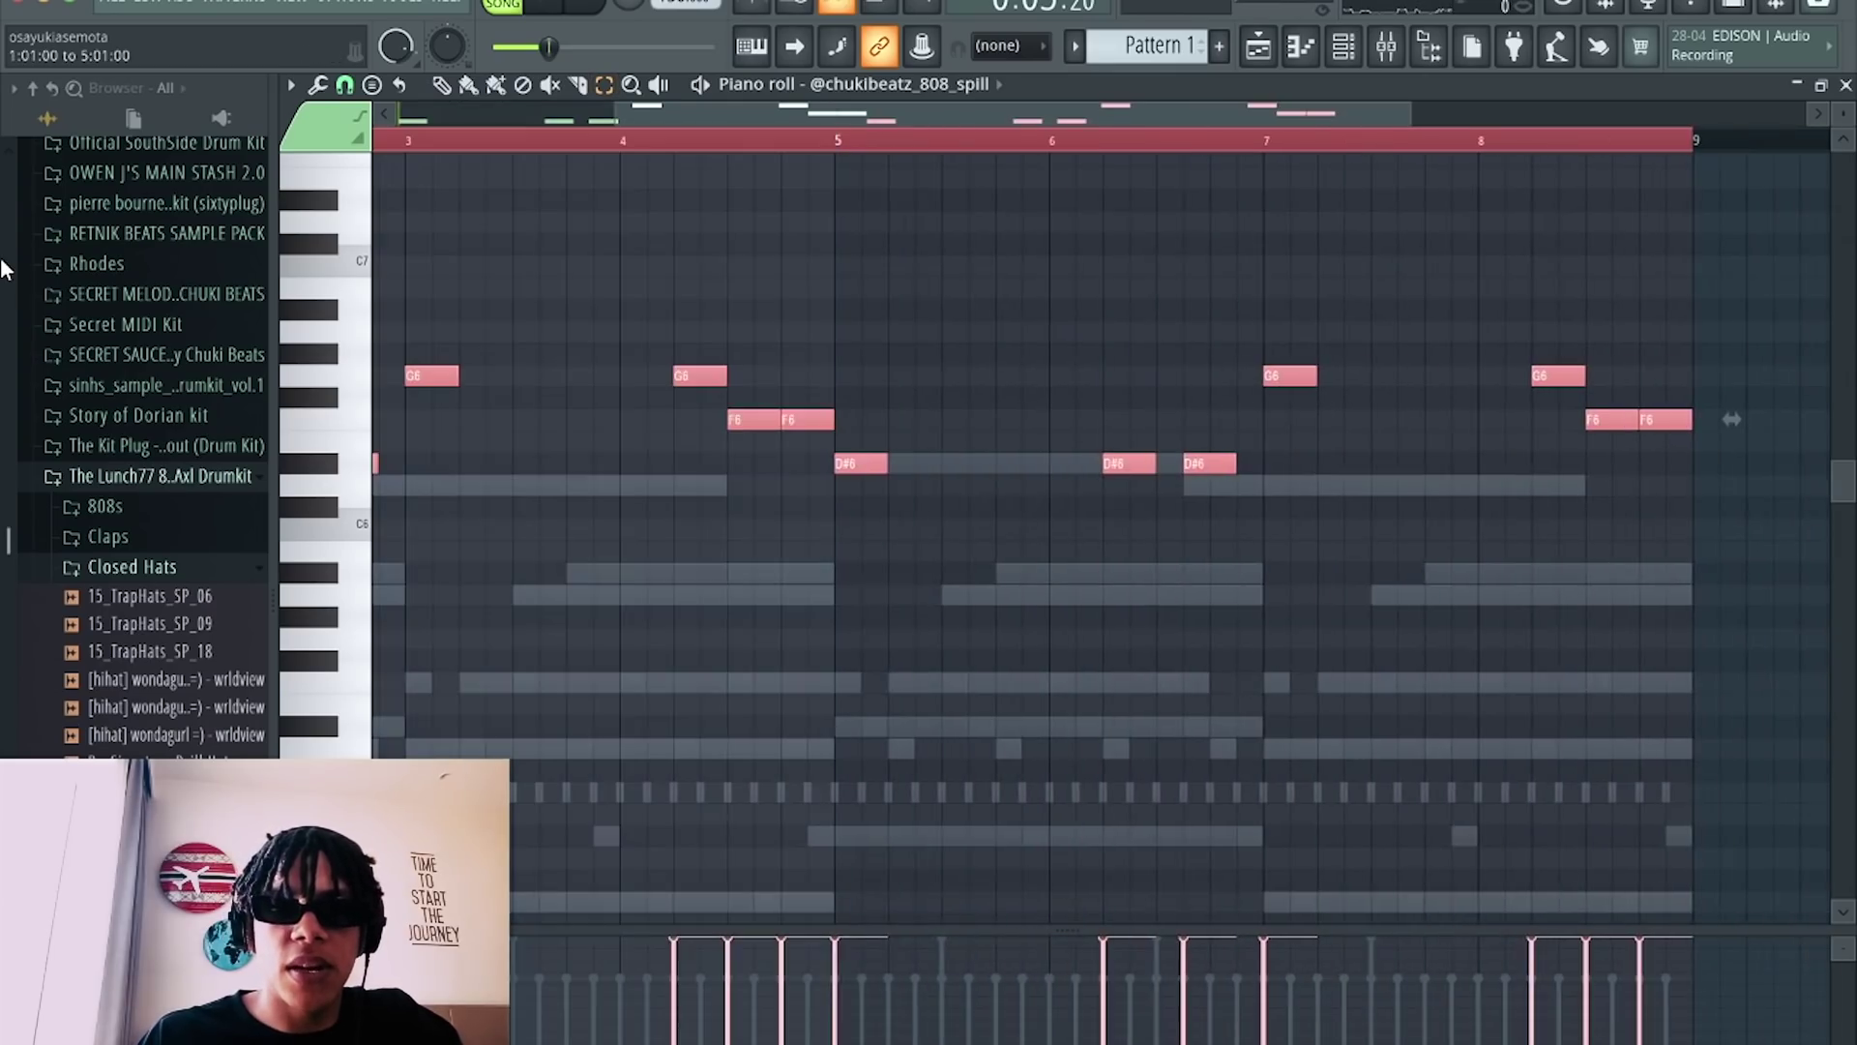
scroll(979, 634, "down", 3)
key("ctrl+Down")
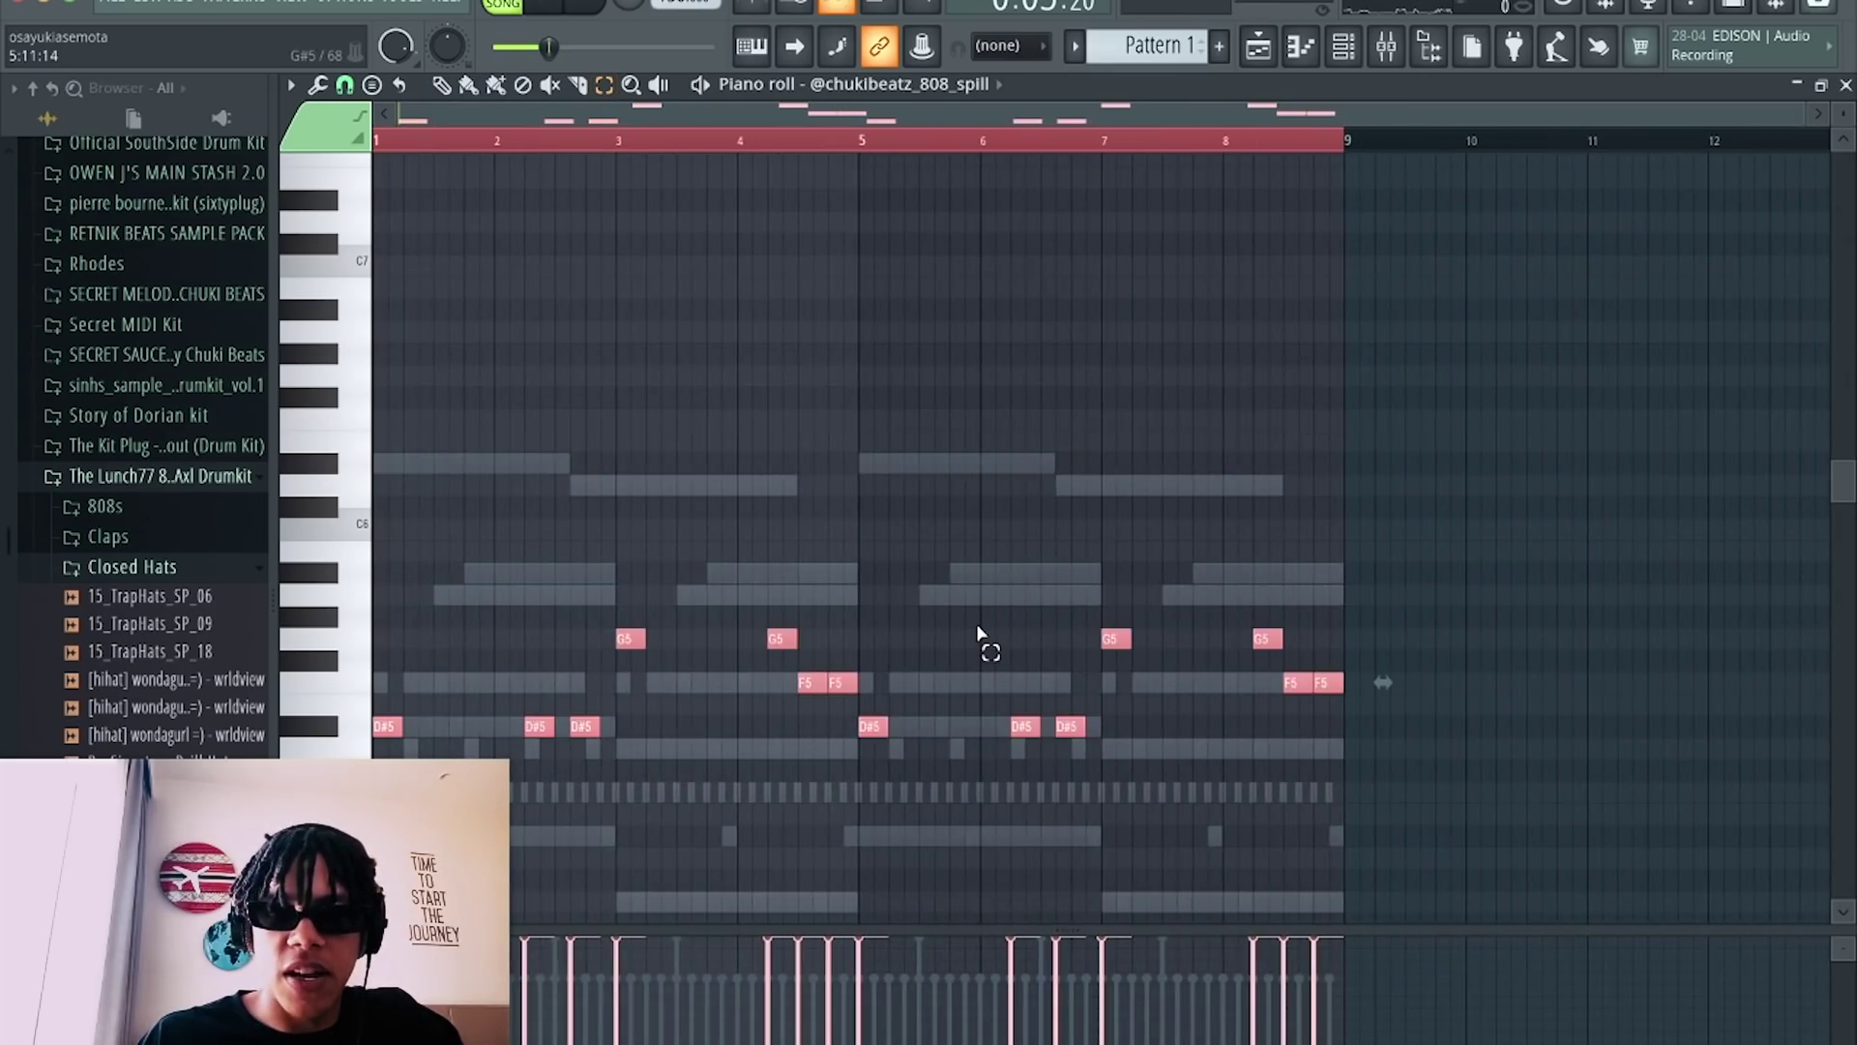
key("space")
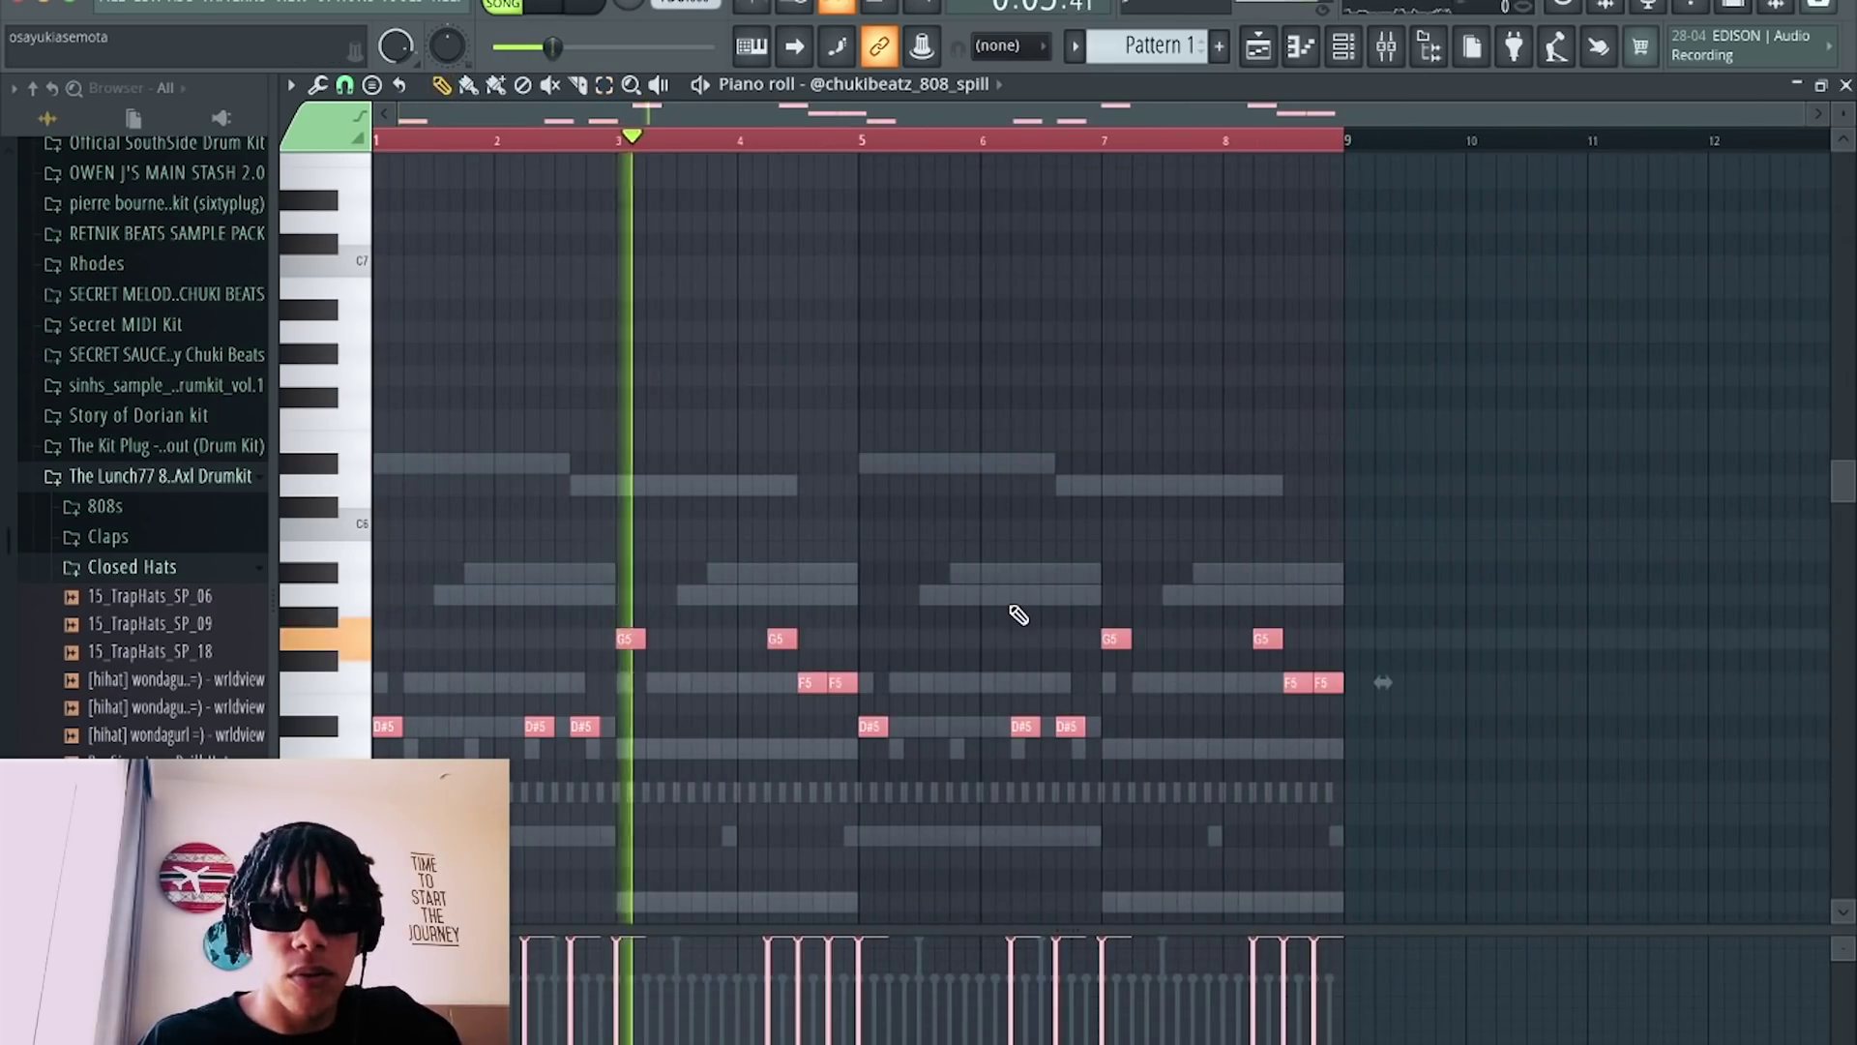
left_click(378, 144)
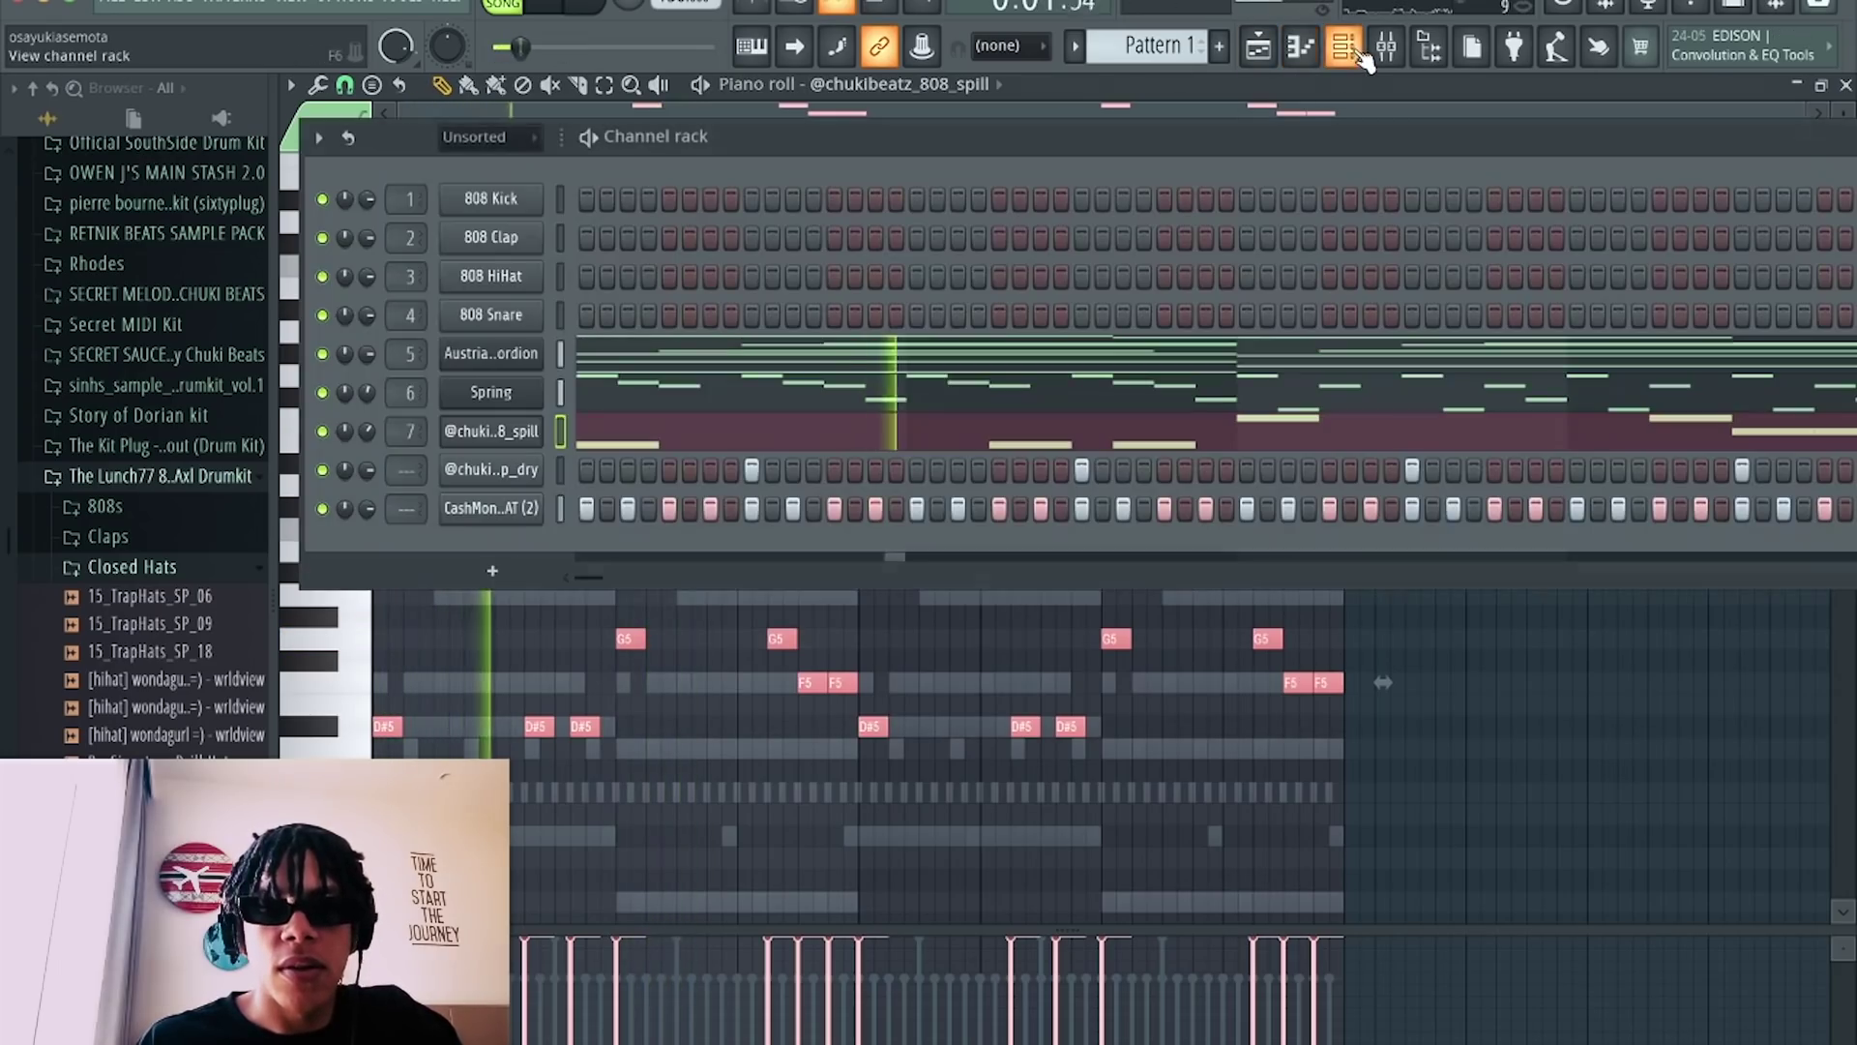
Toggle the precomputed effects option of the 808 spill sampler, set its channel volume to 77% and stop playback.
key("F6")
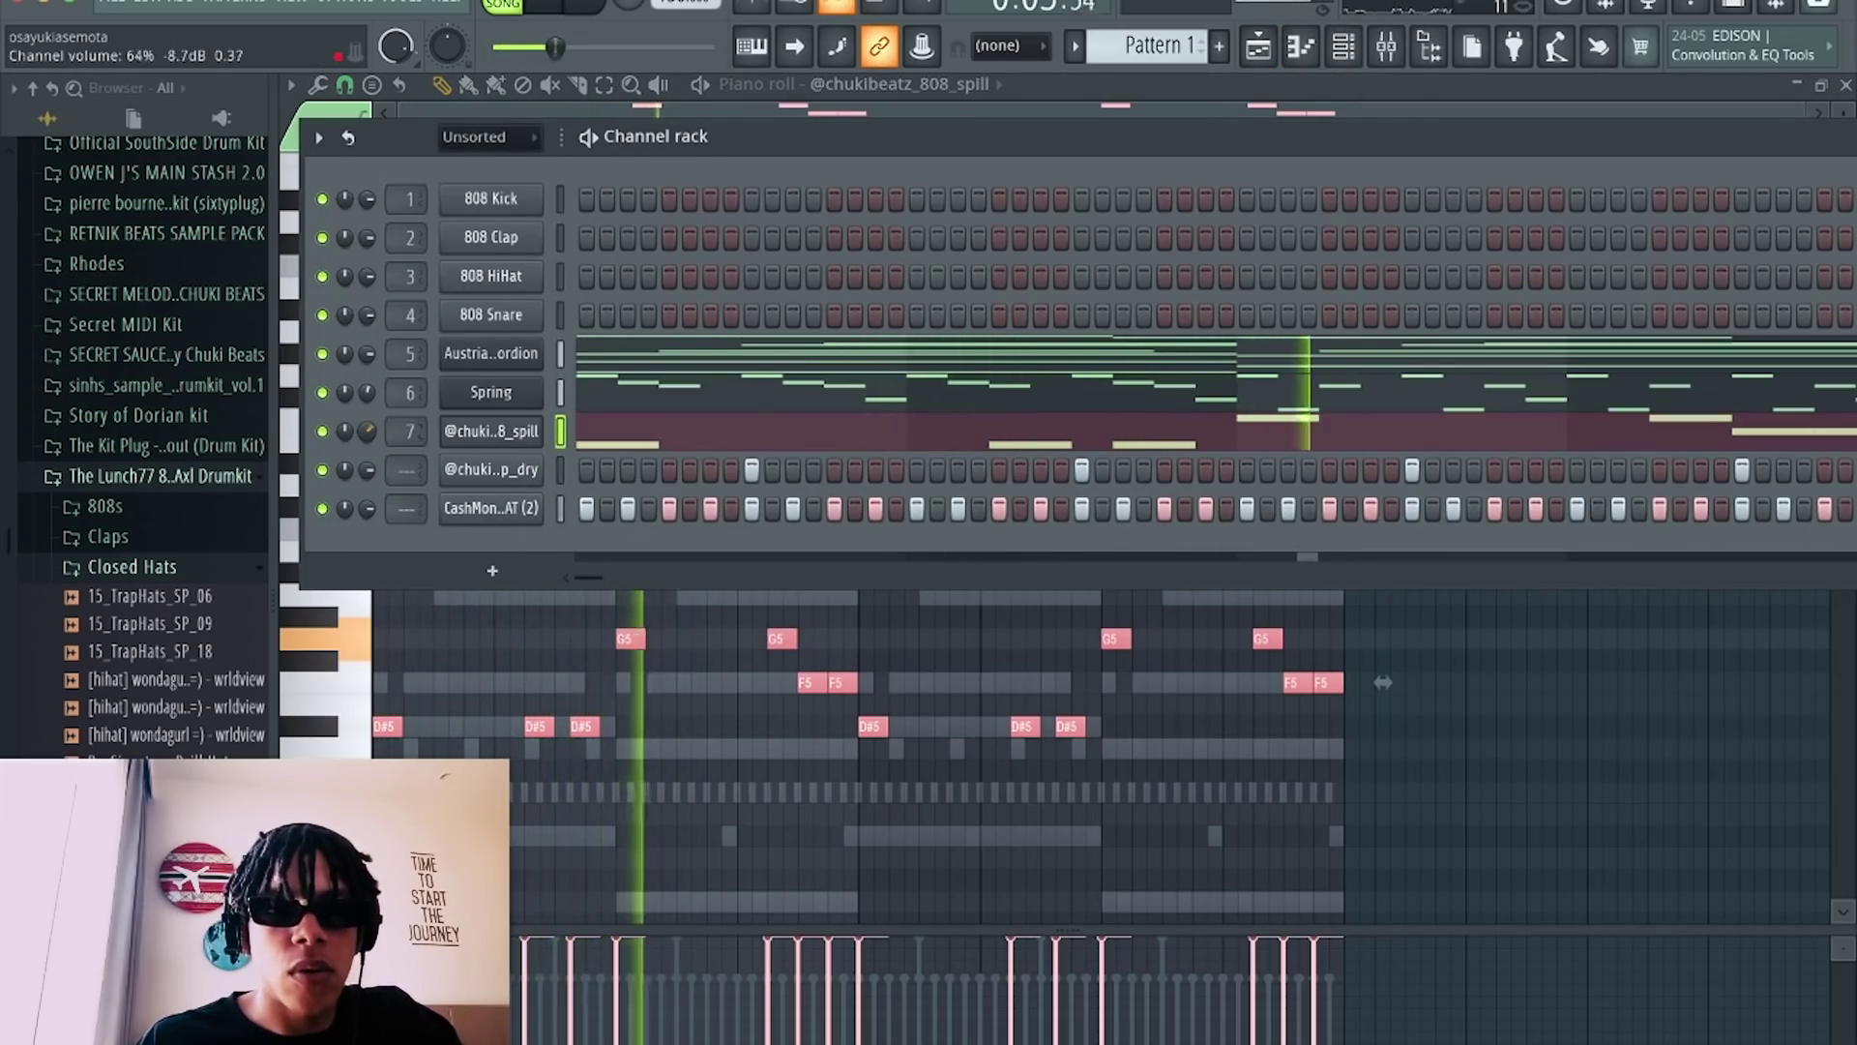
left_click(498, 430)
left_click(731, 409)
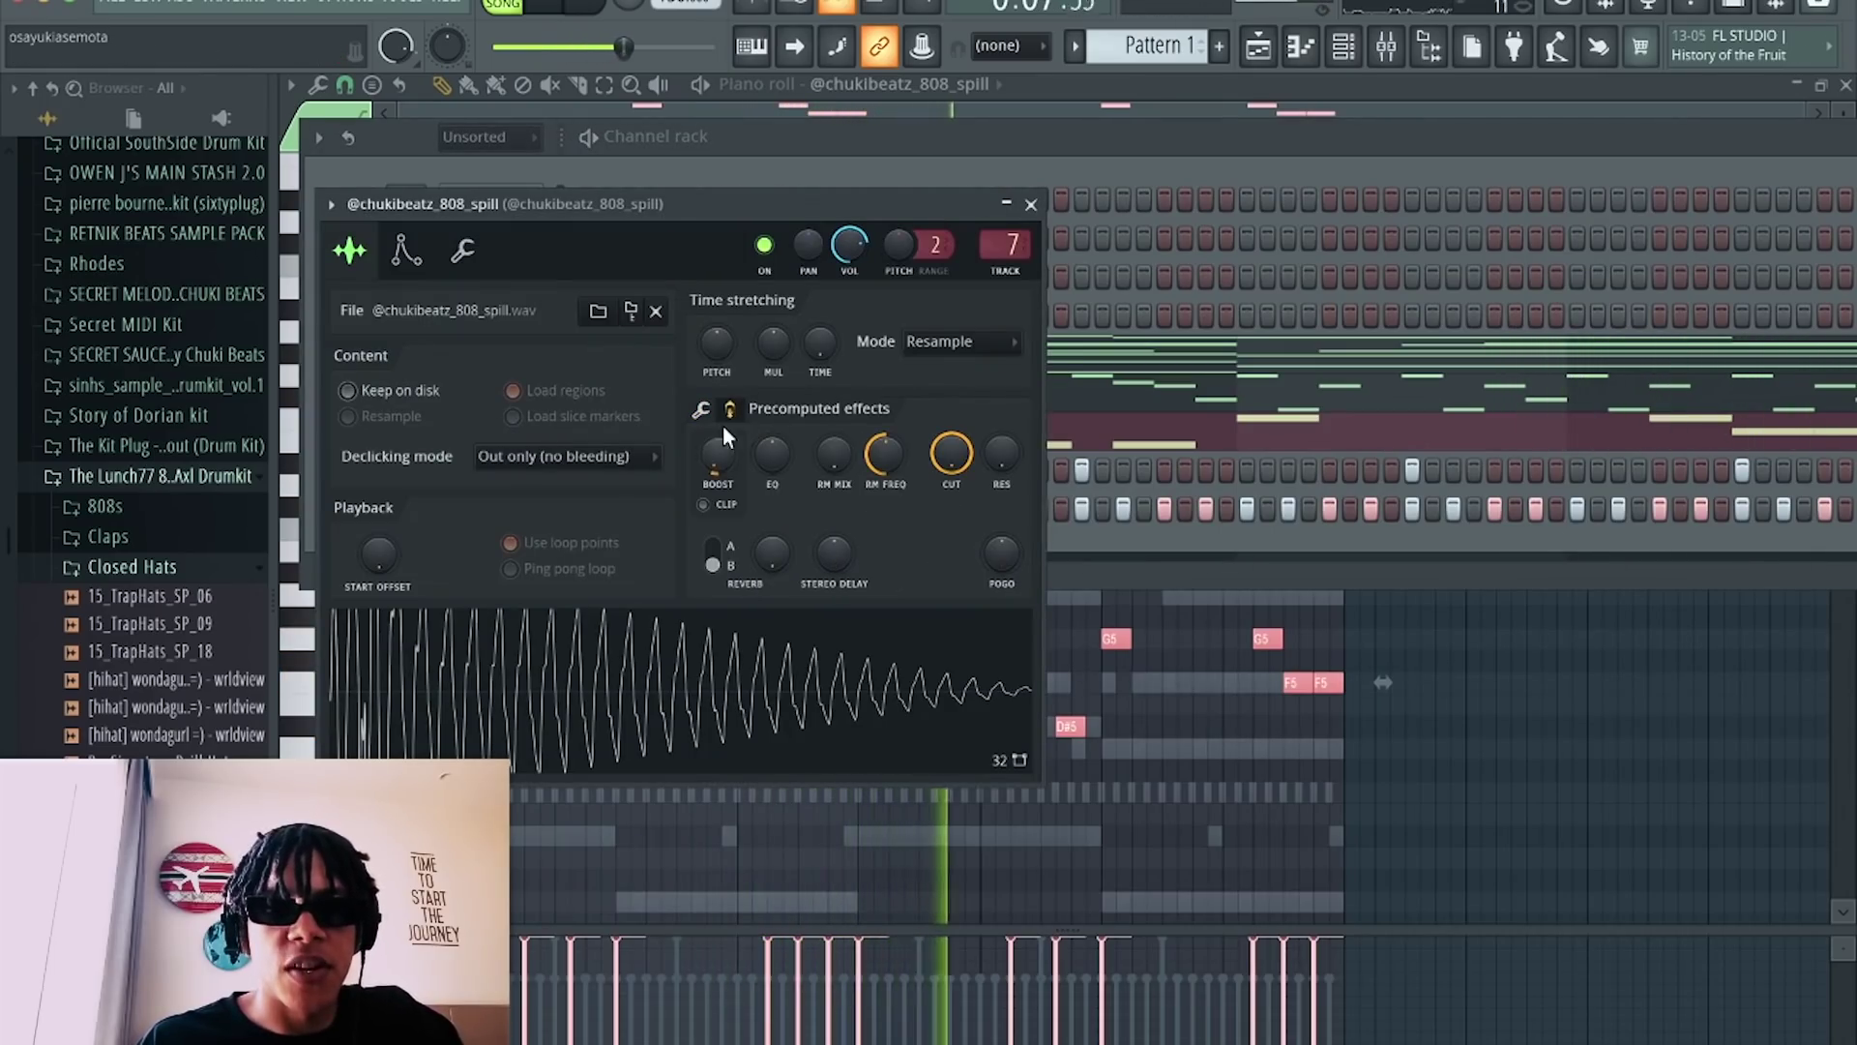
left_click_drag(848, 246, 847, 240)
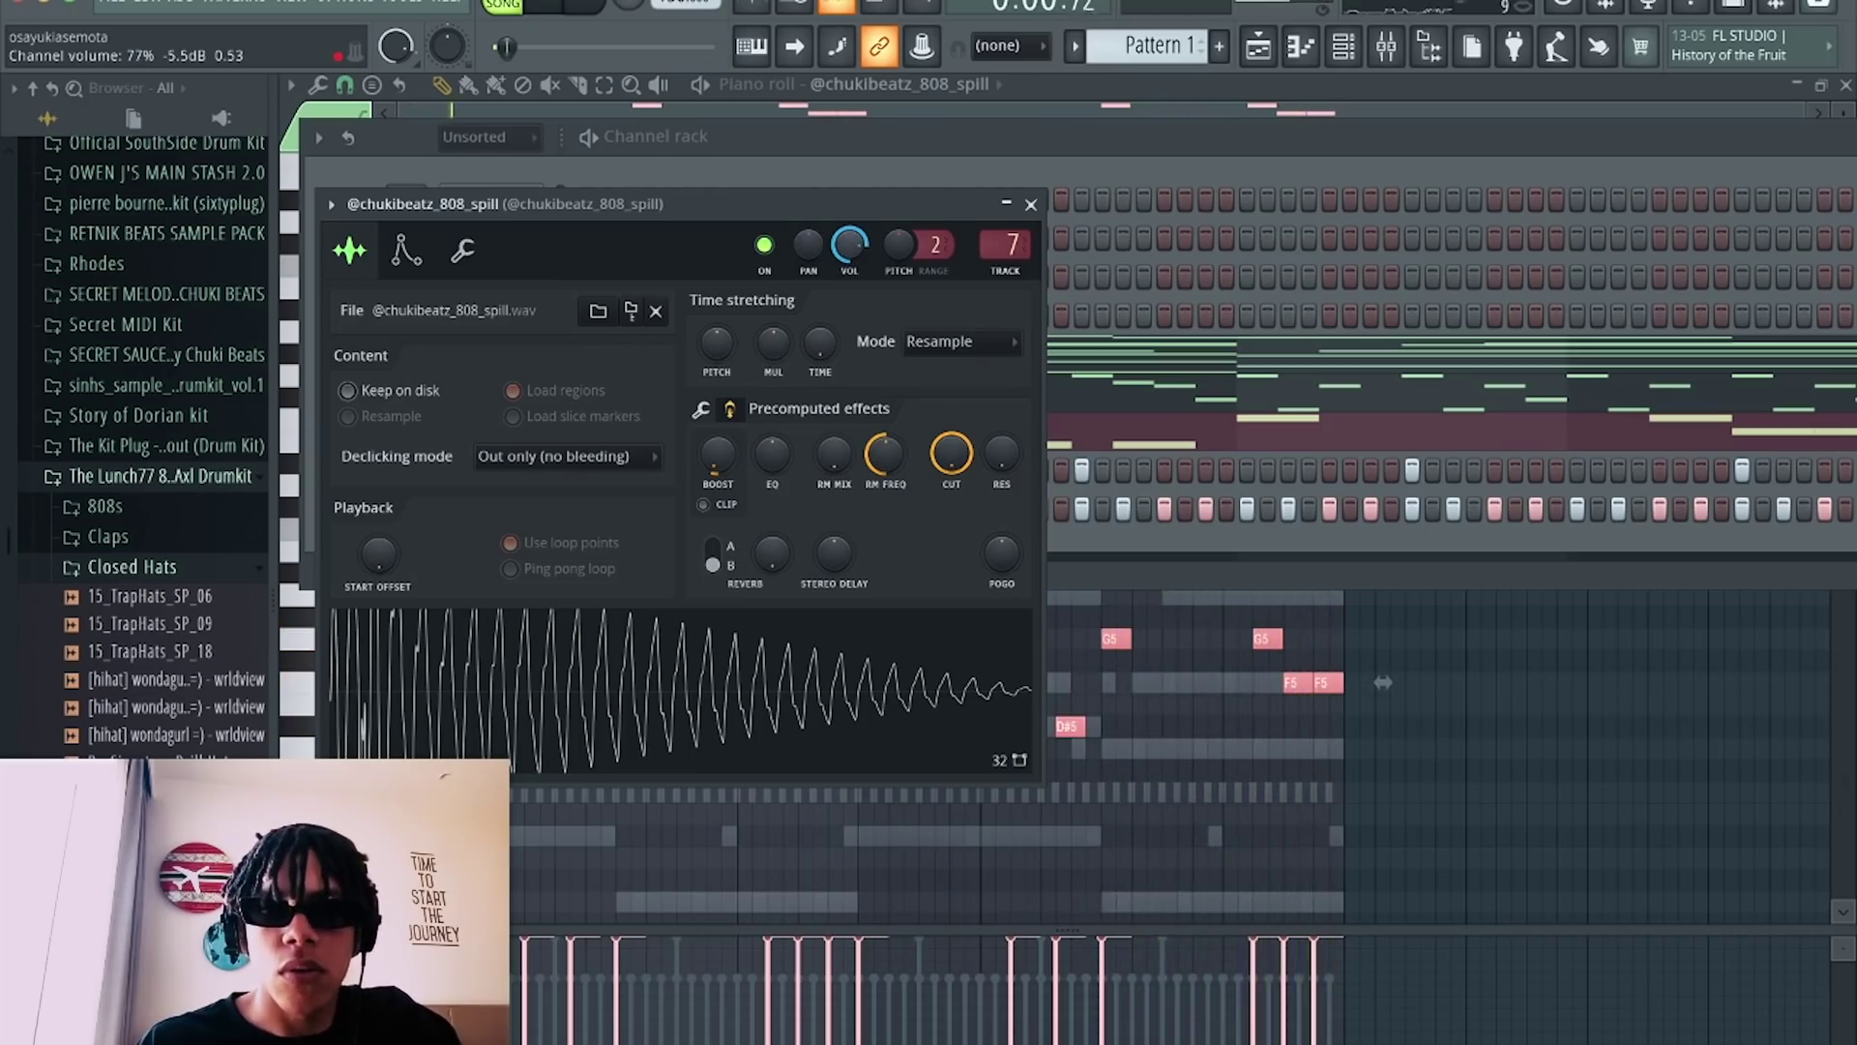
left_click(1006, 205)
key("space")
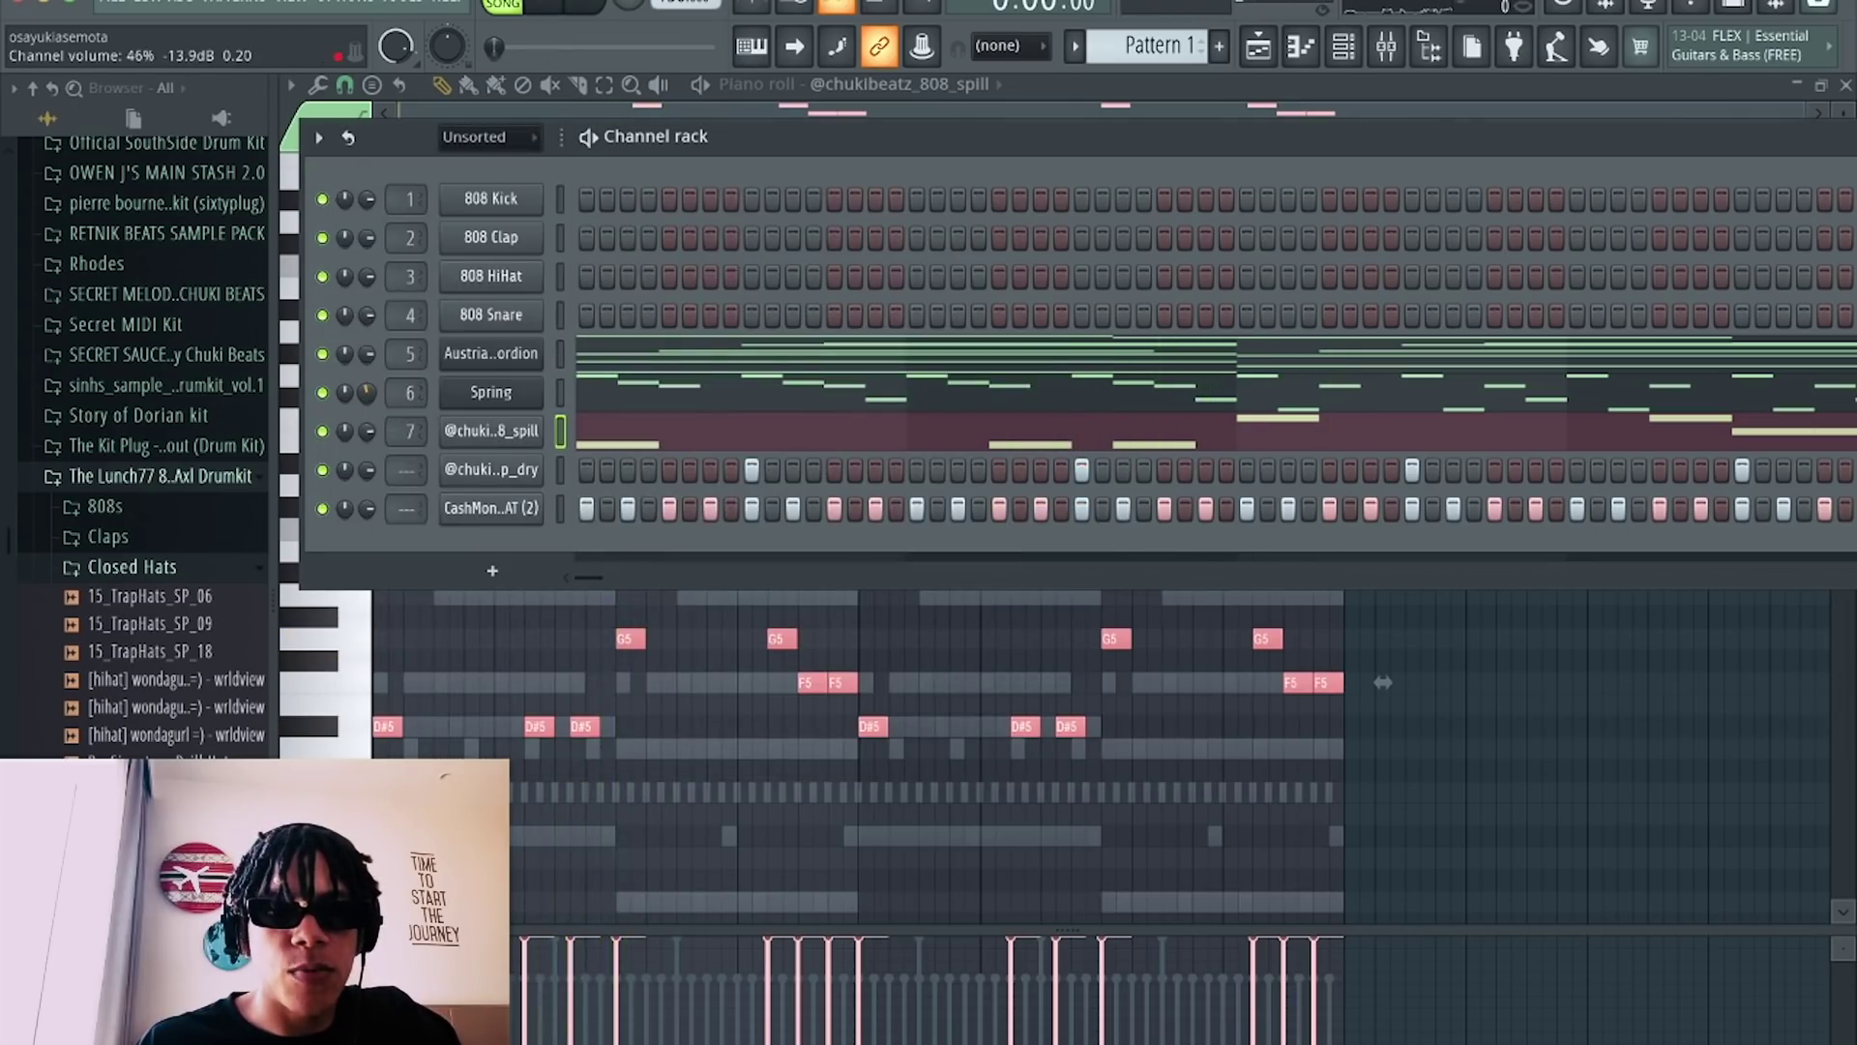
Mute the Spring channel and listen to the beat with the Austrian accordion's mixer track selected.
left_click(323, 392)
key("space")
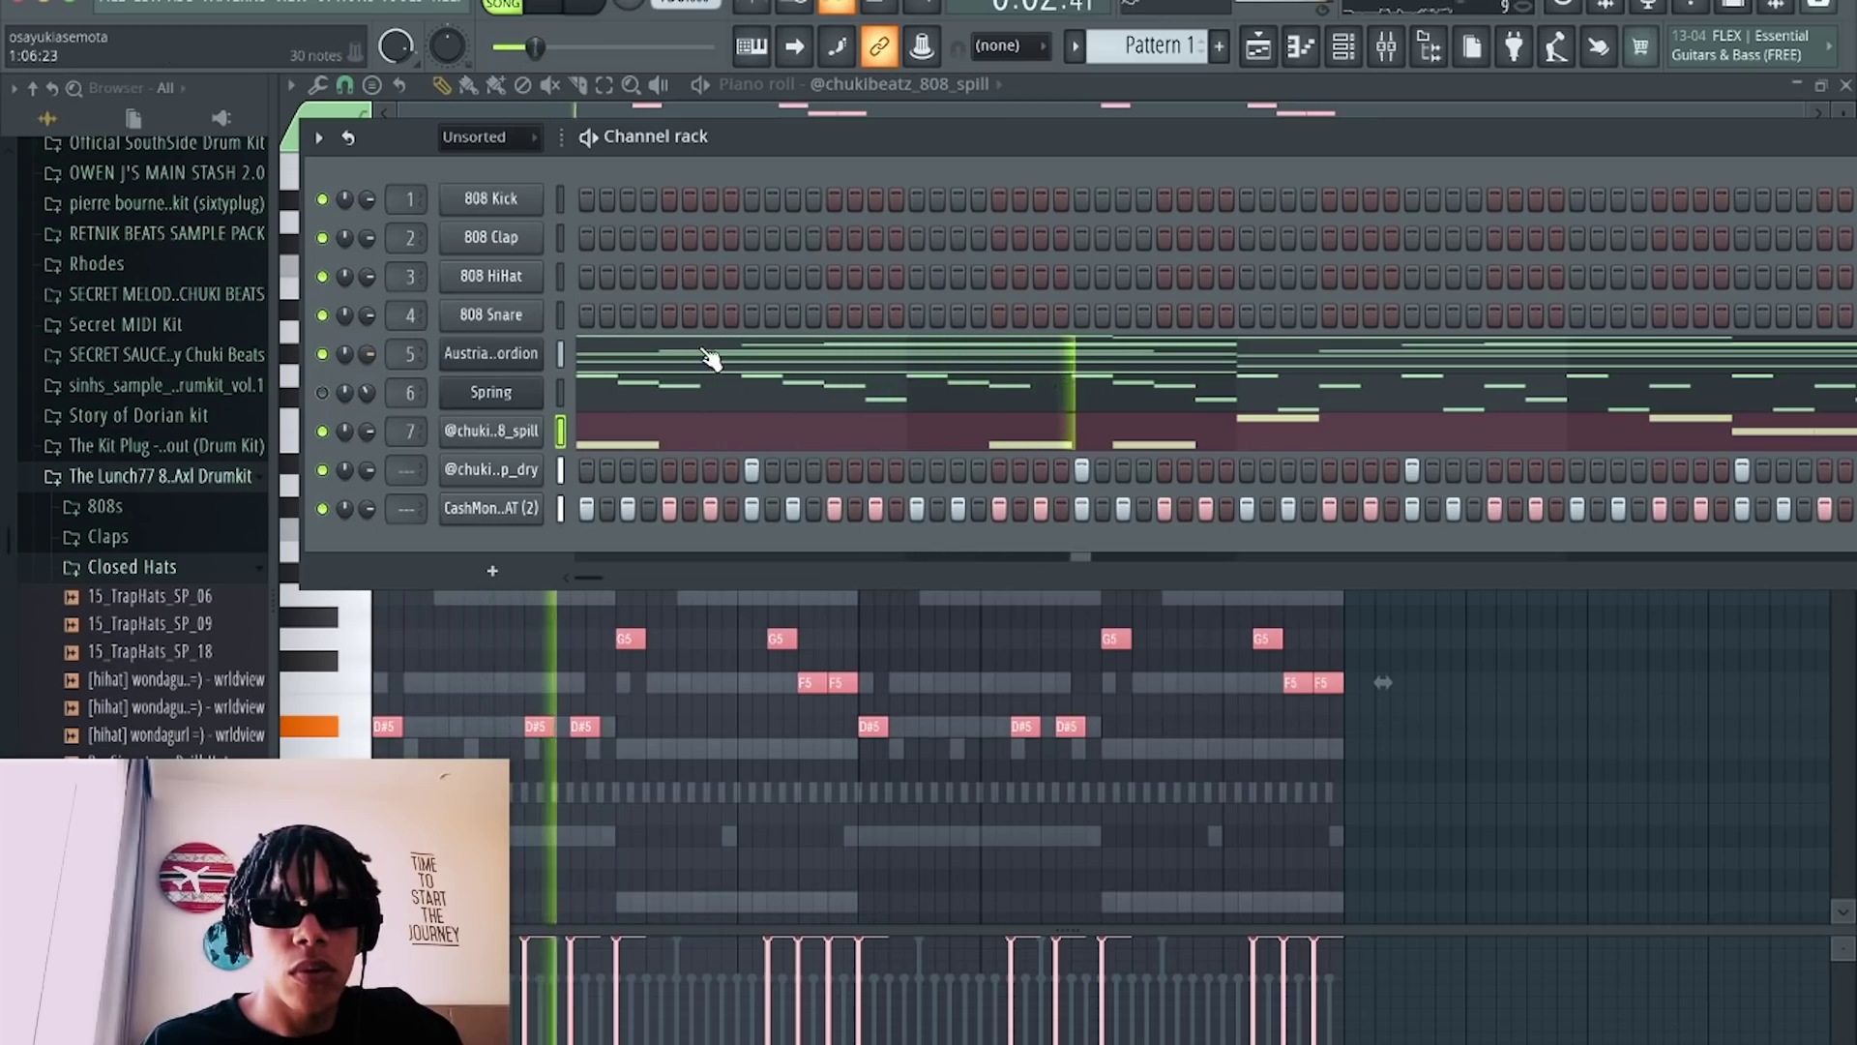
left_click(1385, 45)
left_click(640, 334)
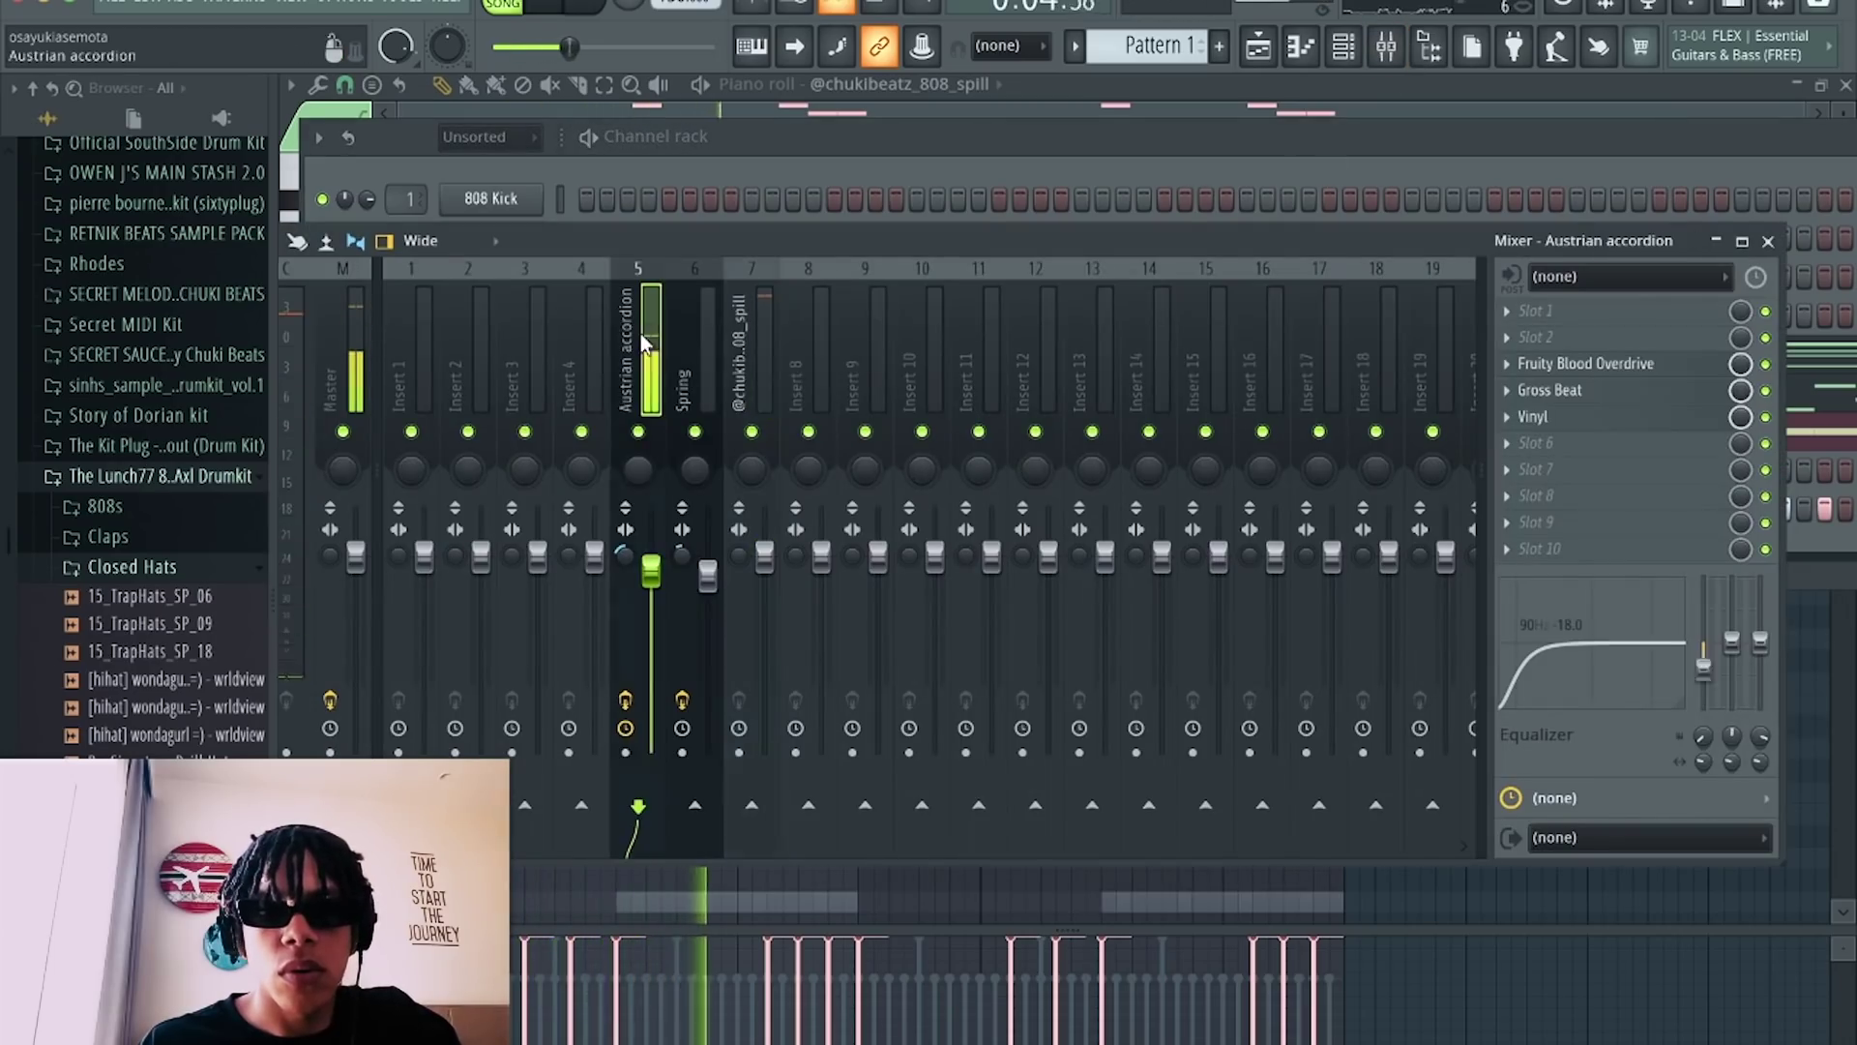
key("space")
key("space")
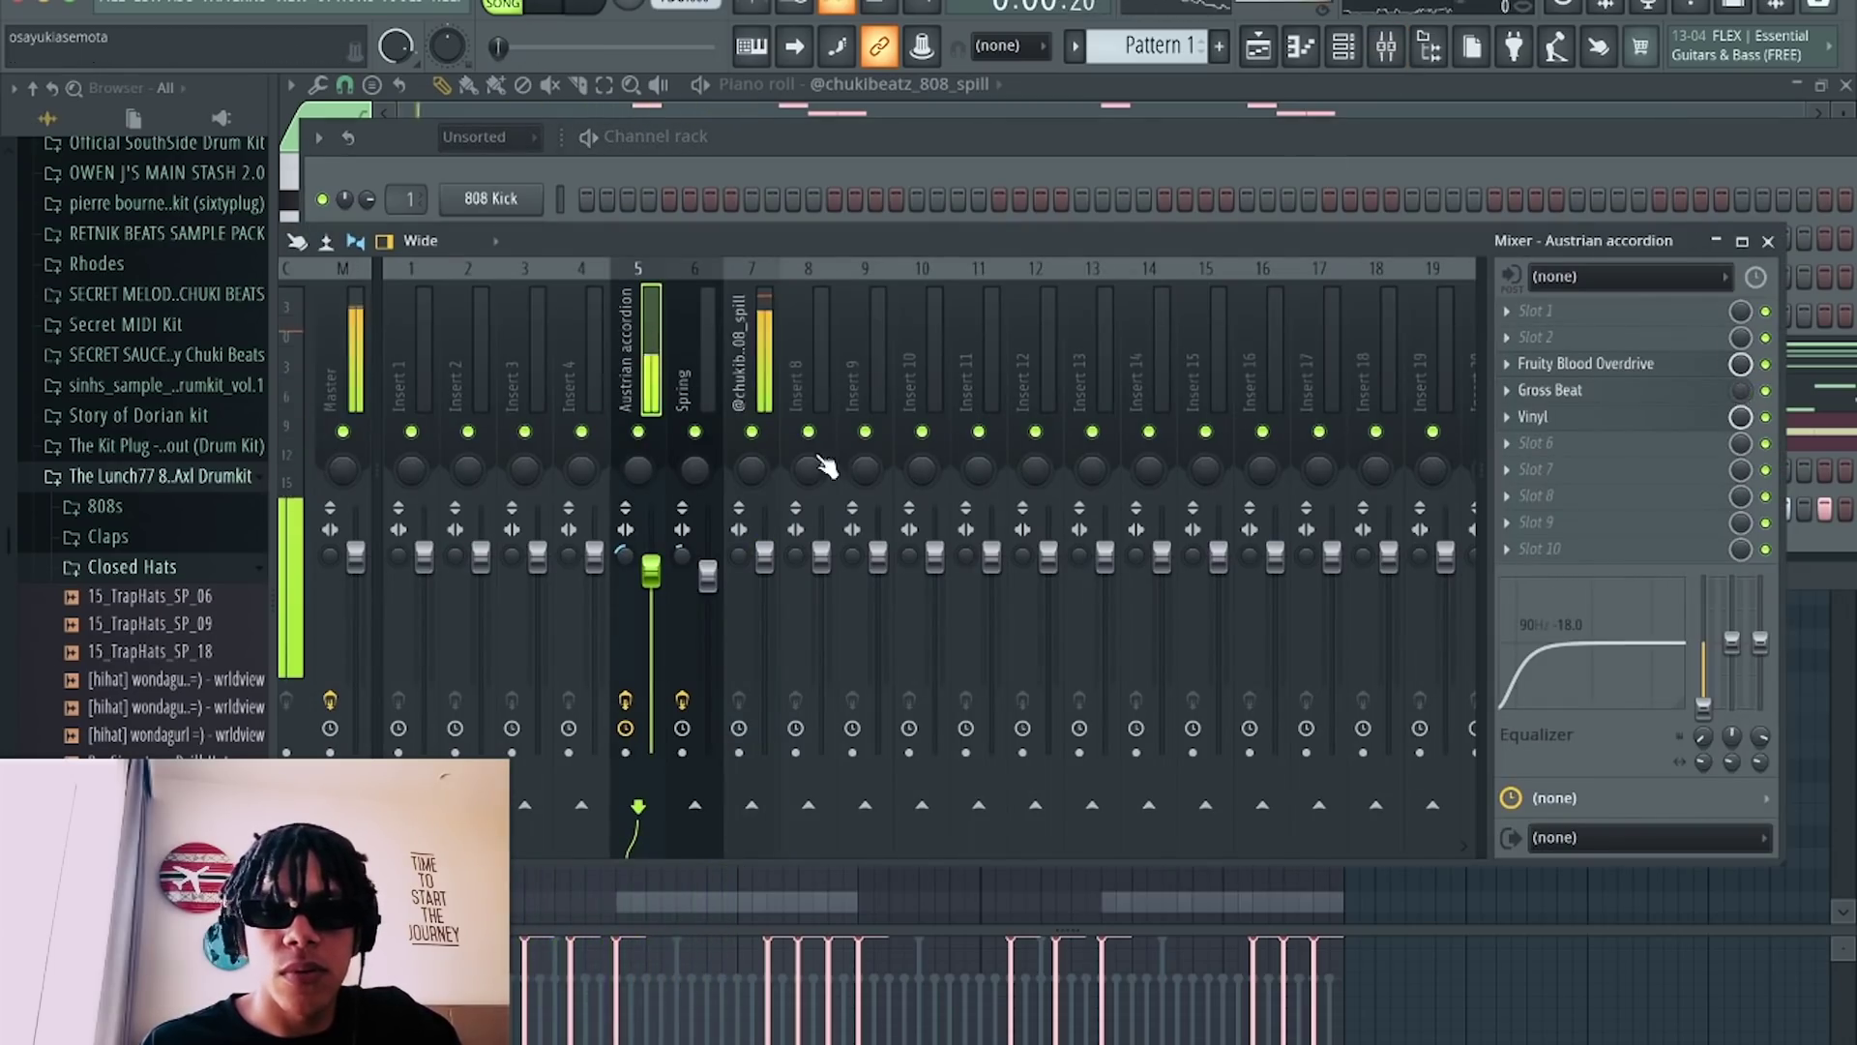
Route the clap and hi-hat channels to mixer tracks 8 and 9.
left_click(863, 166)
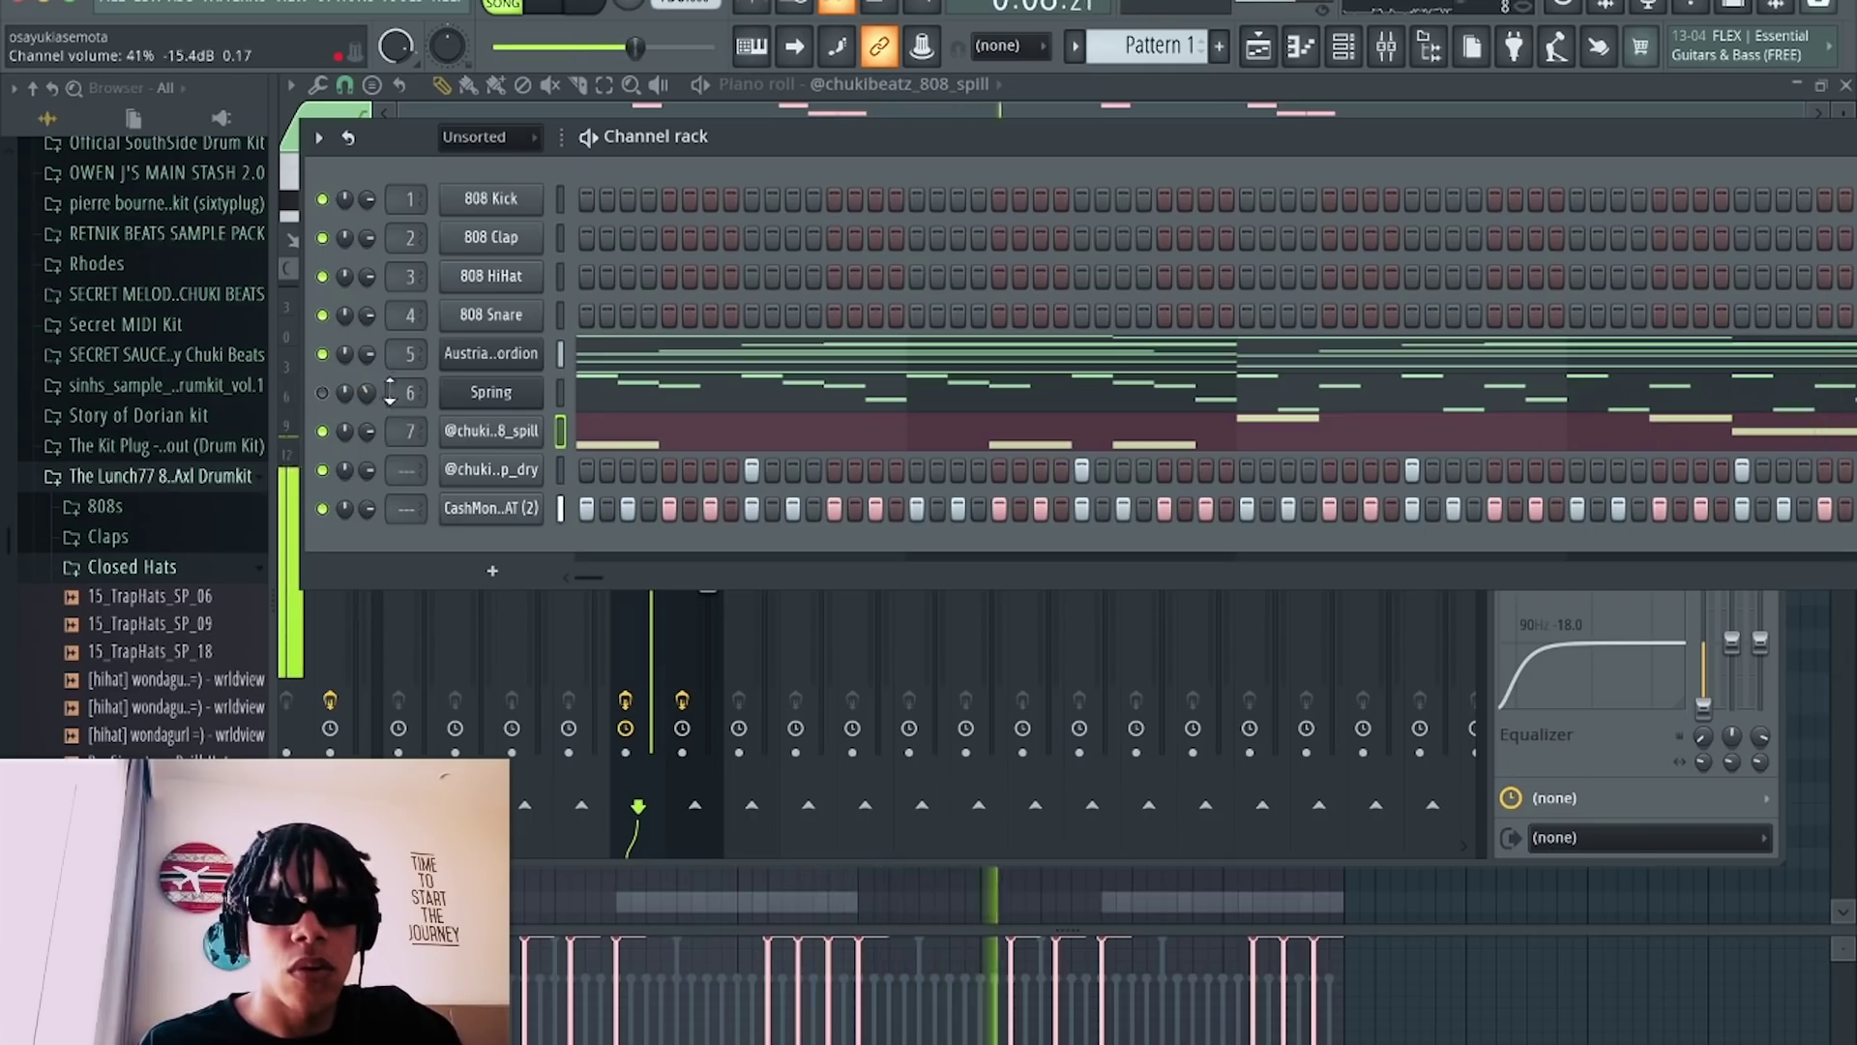
left_click_drag(561, 479, 560, 523)
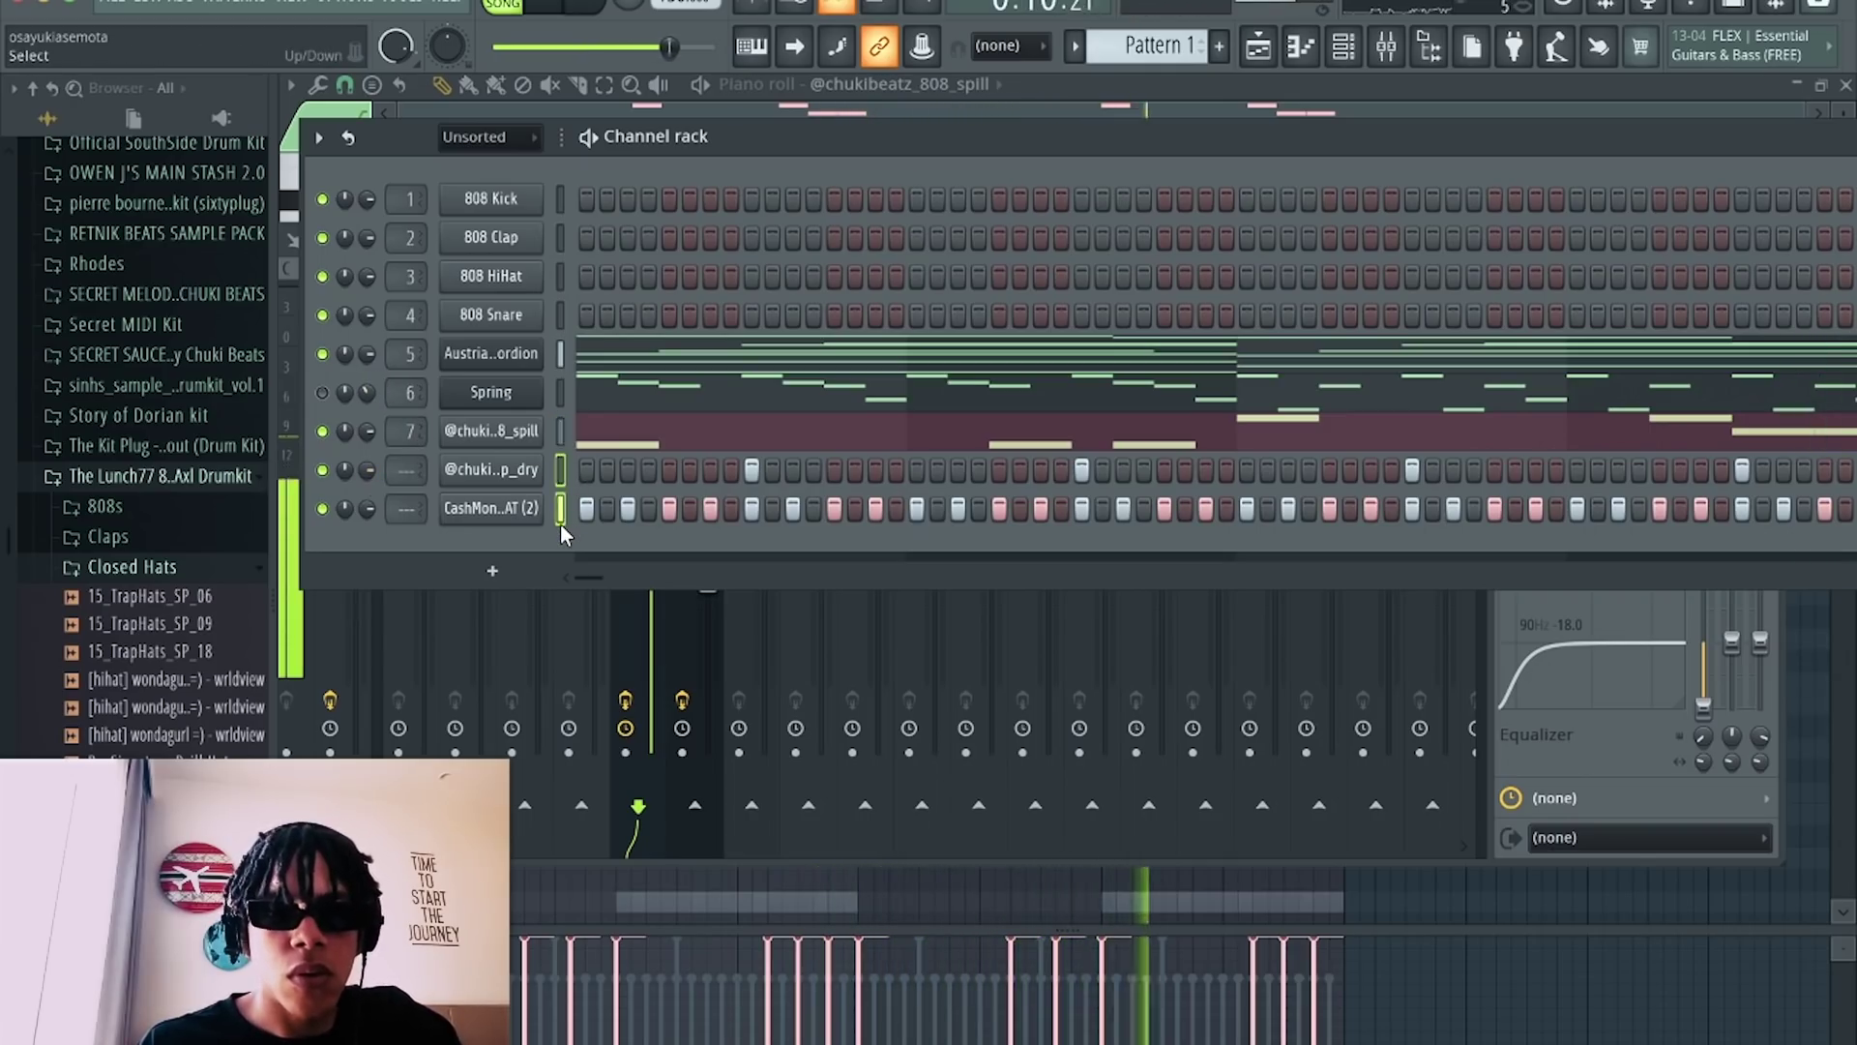
key("super+l")
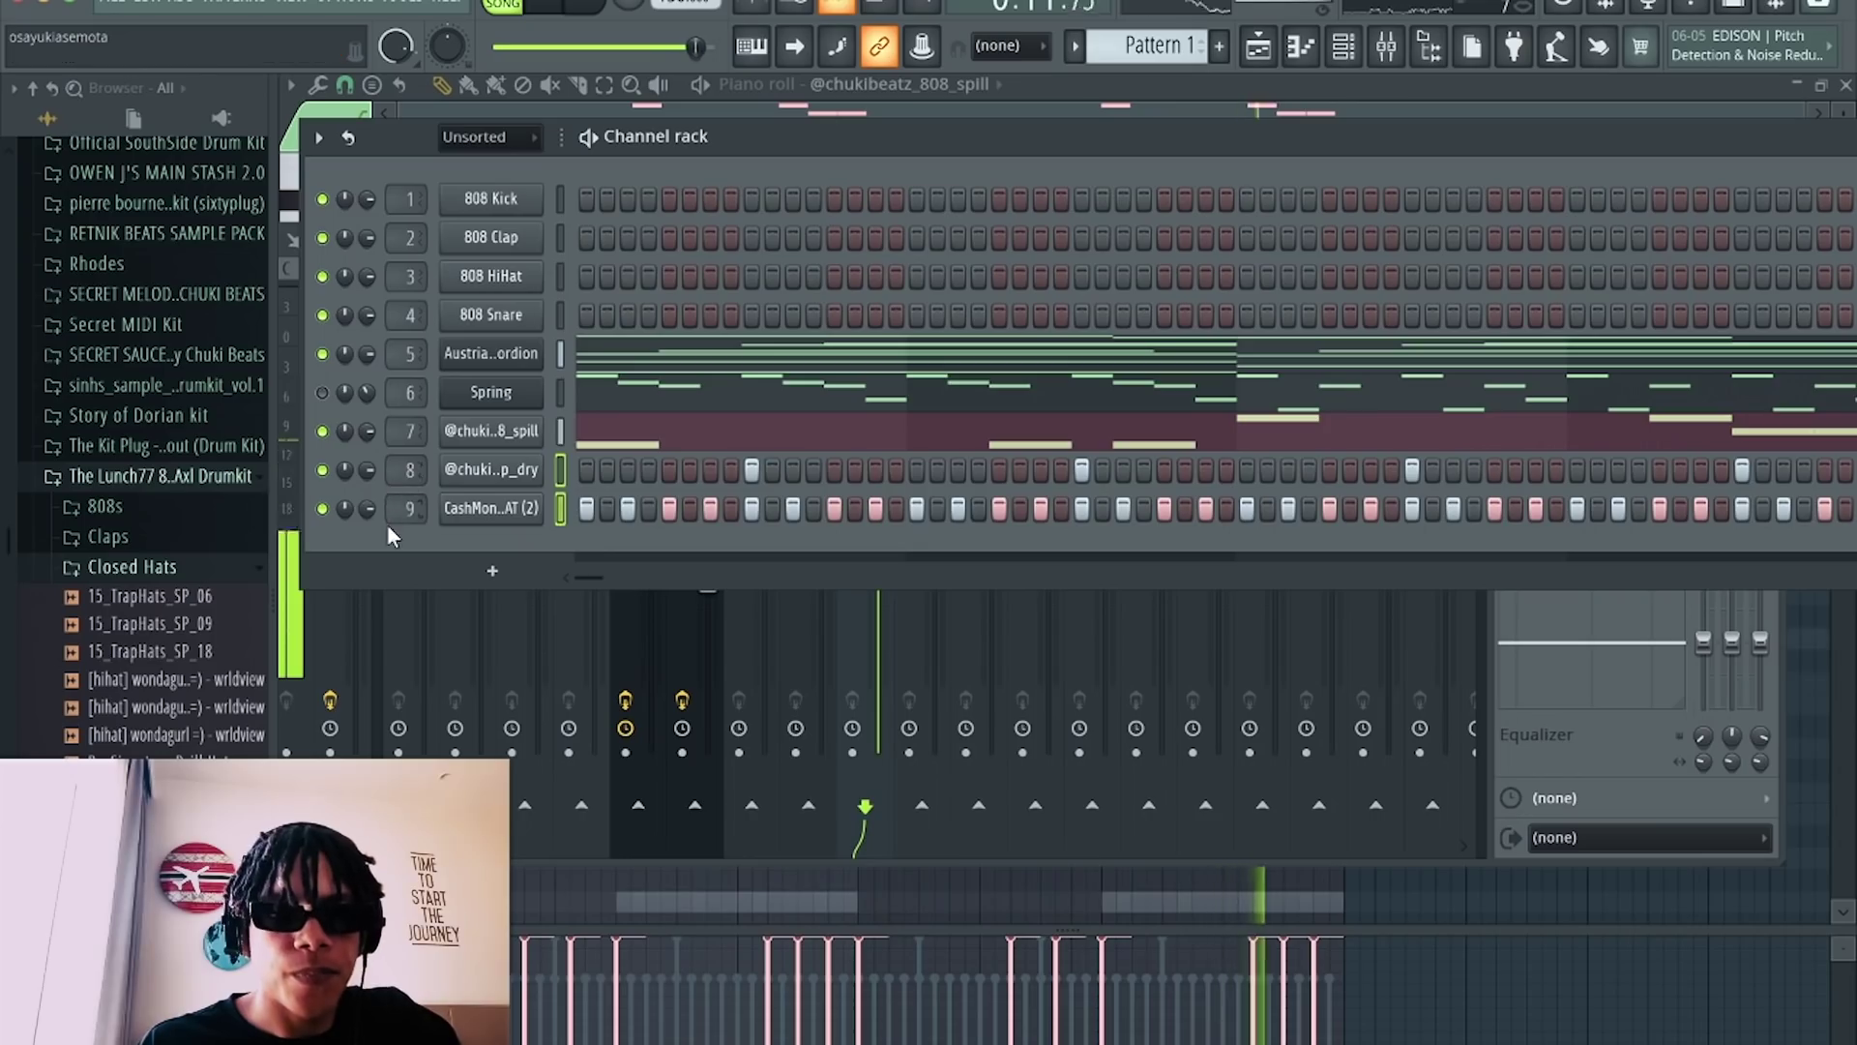
Raise all CashMoneyAp HITHAT (2) note velocities to the maximum and set the hi-hat's channel volume to 70%.
right_click(503, 508)
left_click(612, 502)
key("alt+x")
key("Escape")
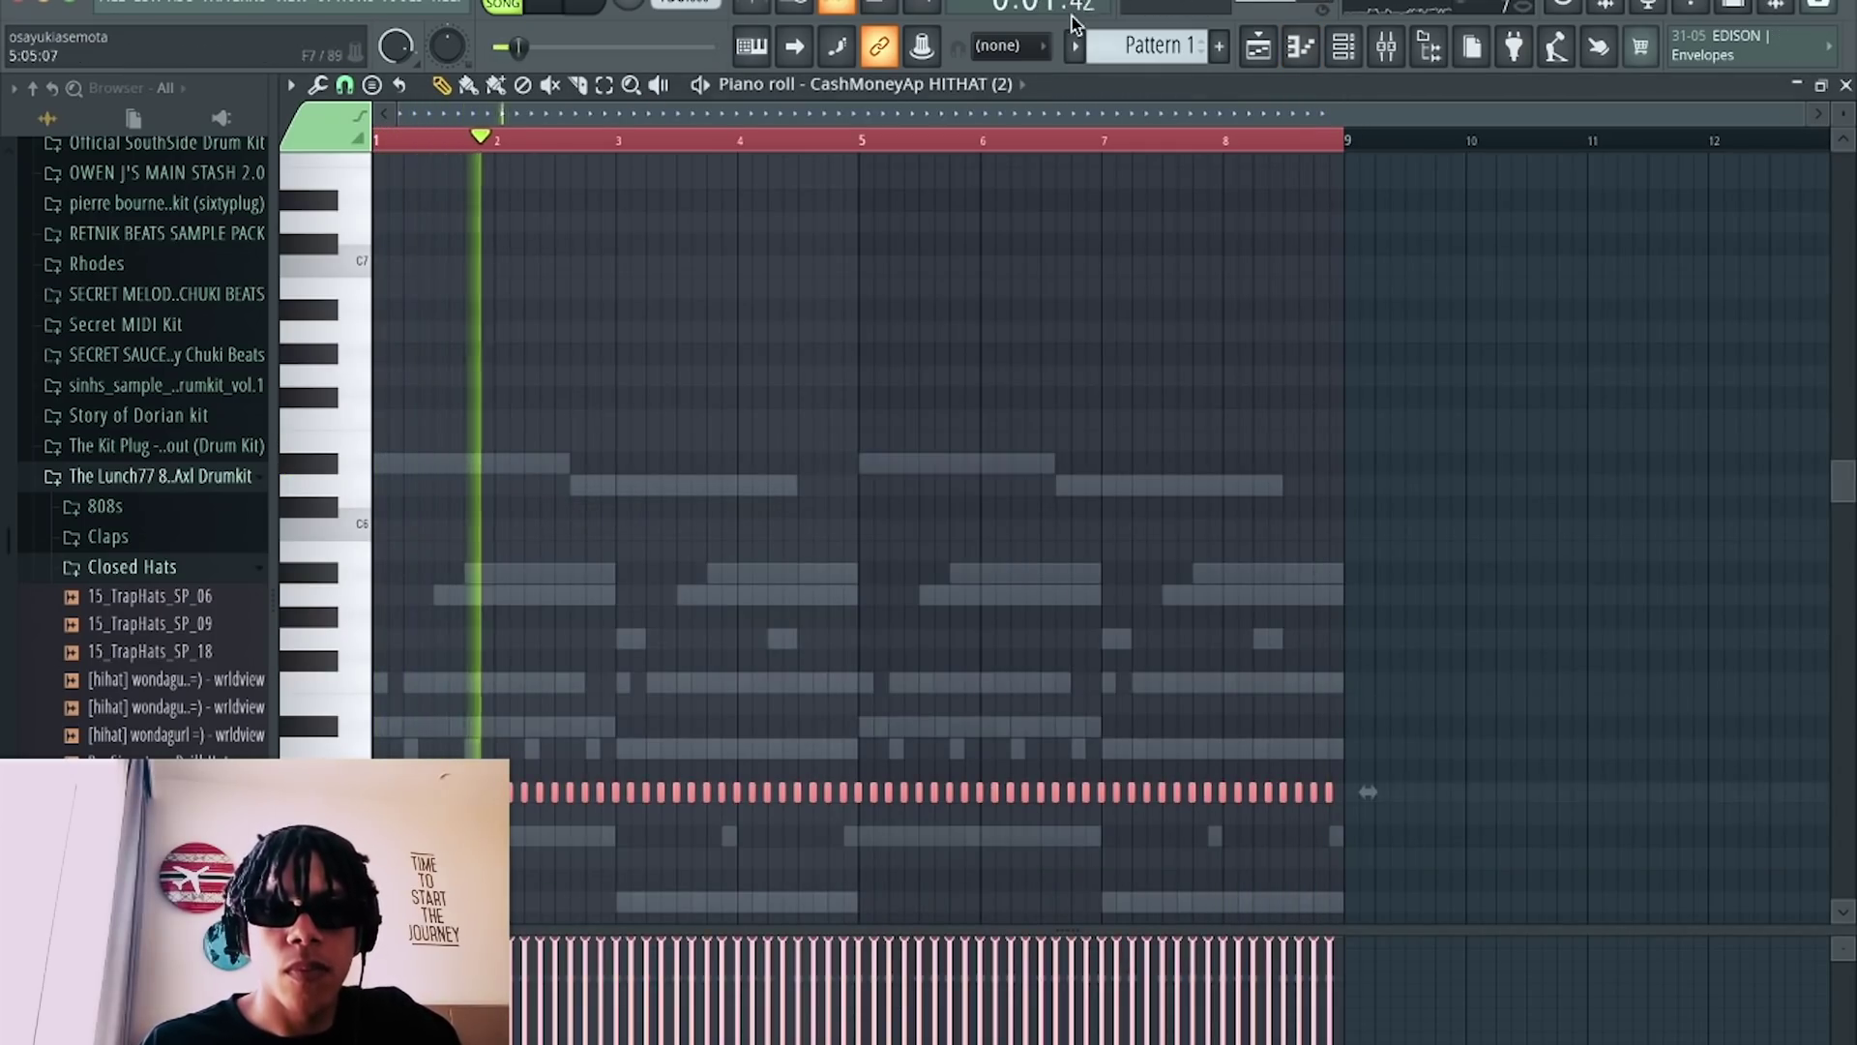
left_click(1343, 46)
left_click_drag(368, 511, 369, 530)
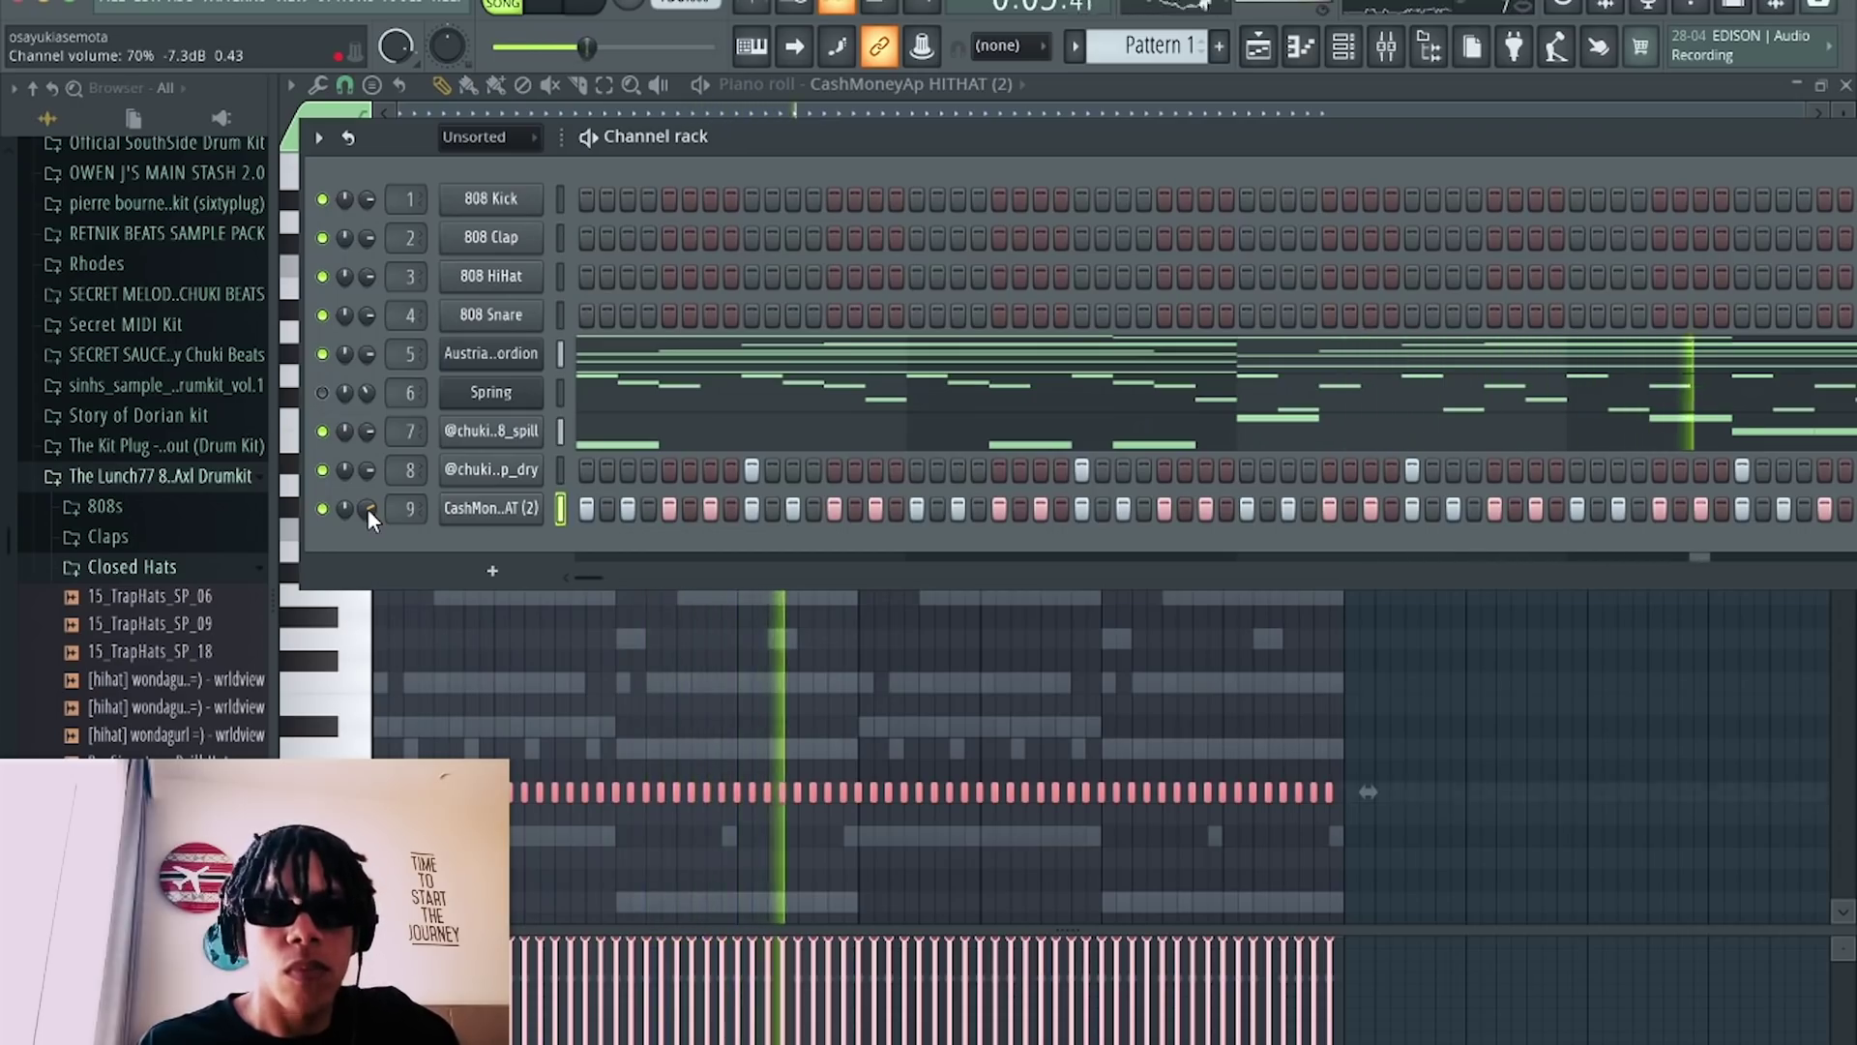
Unmute the Spring channel, set its volume to 49% and stop playback.
left_click(322, 391)
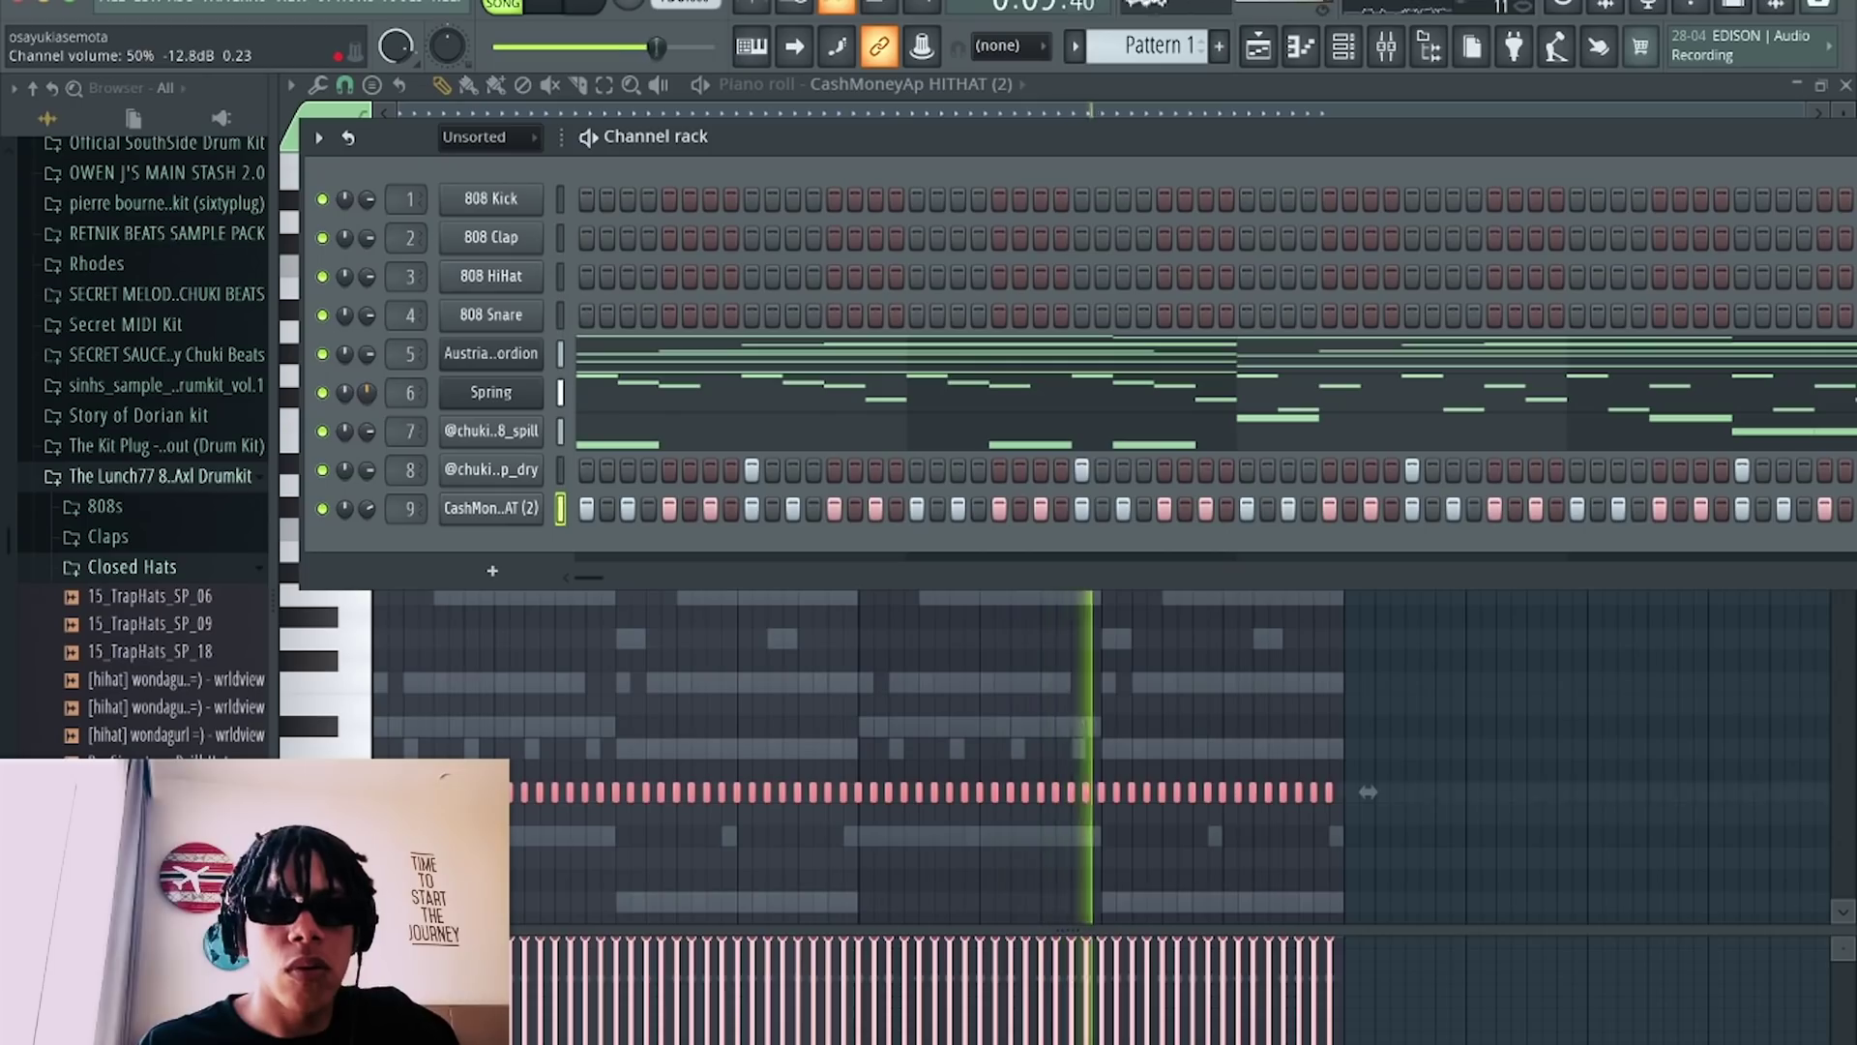
scroll(363, 389, "up", 4)
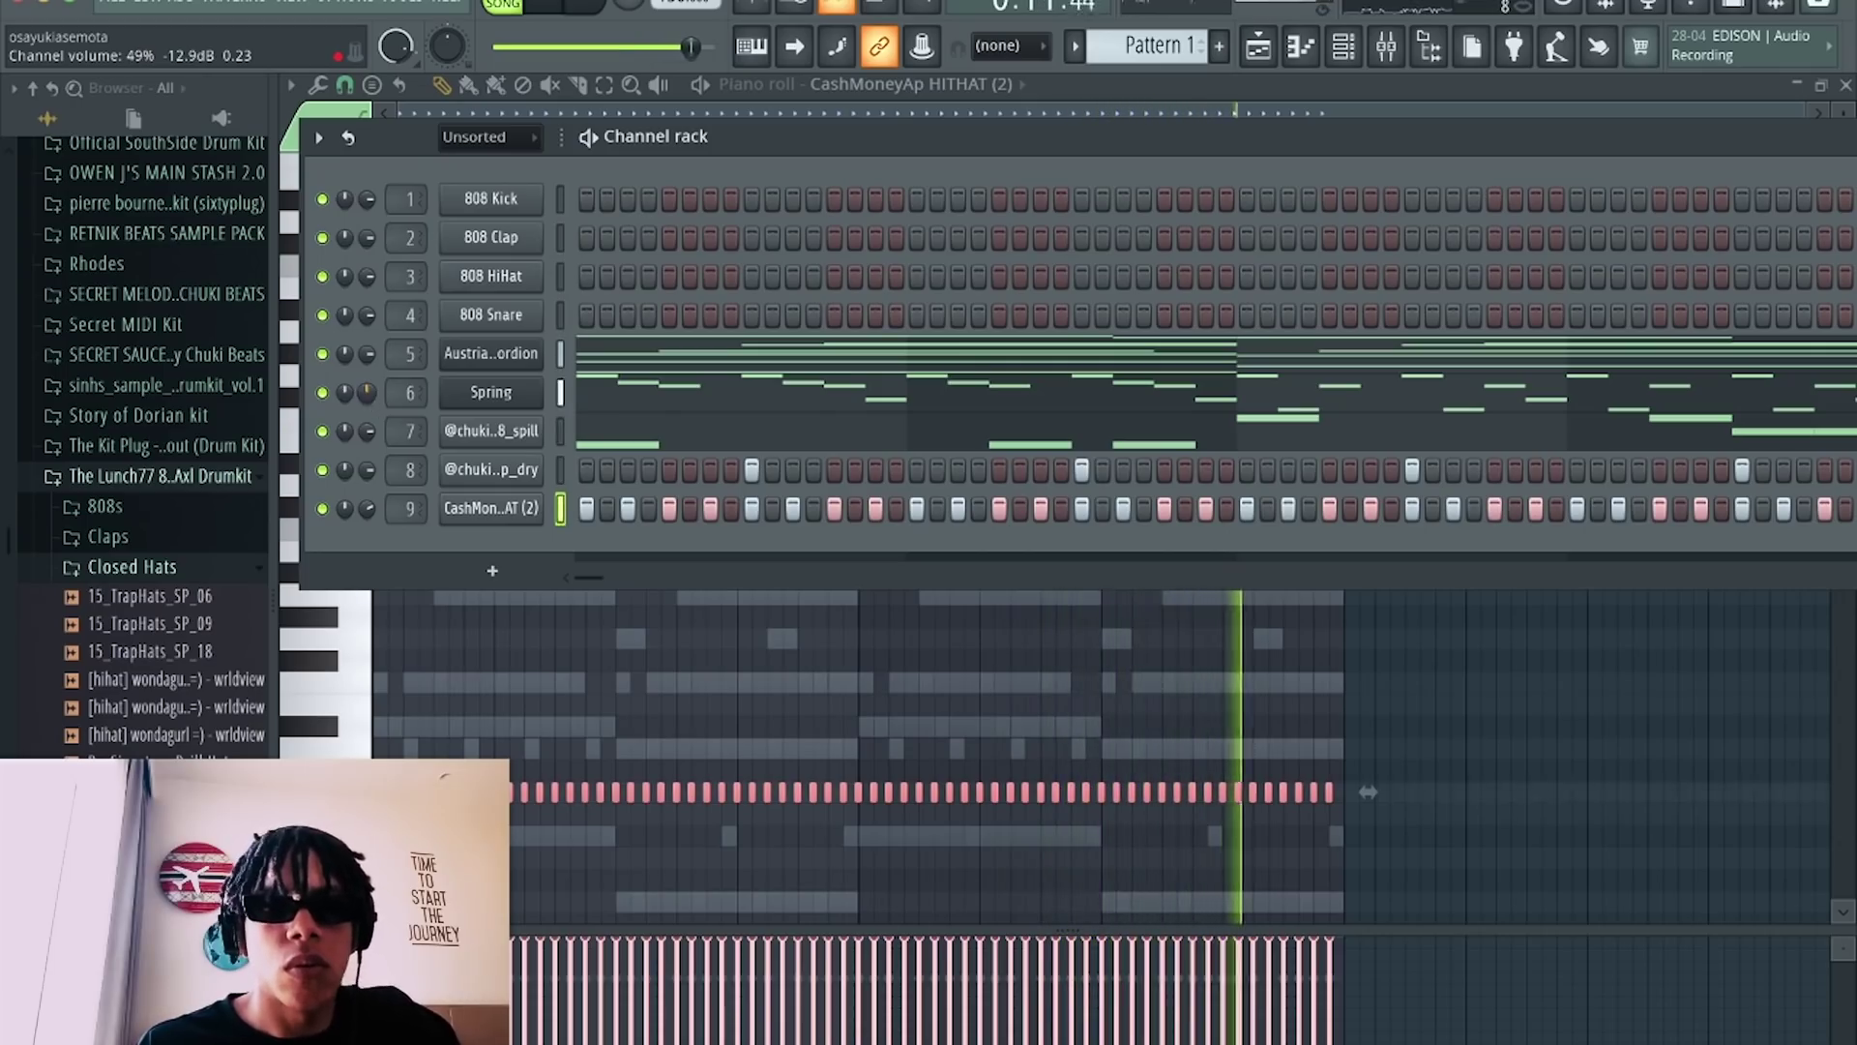
key("space")
Transpose all Austrian accordion notes down three semitones.
left_click(781, 352)
key("ctrl+a")
scroll(871, 310, "down", 5)
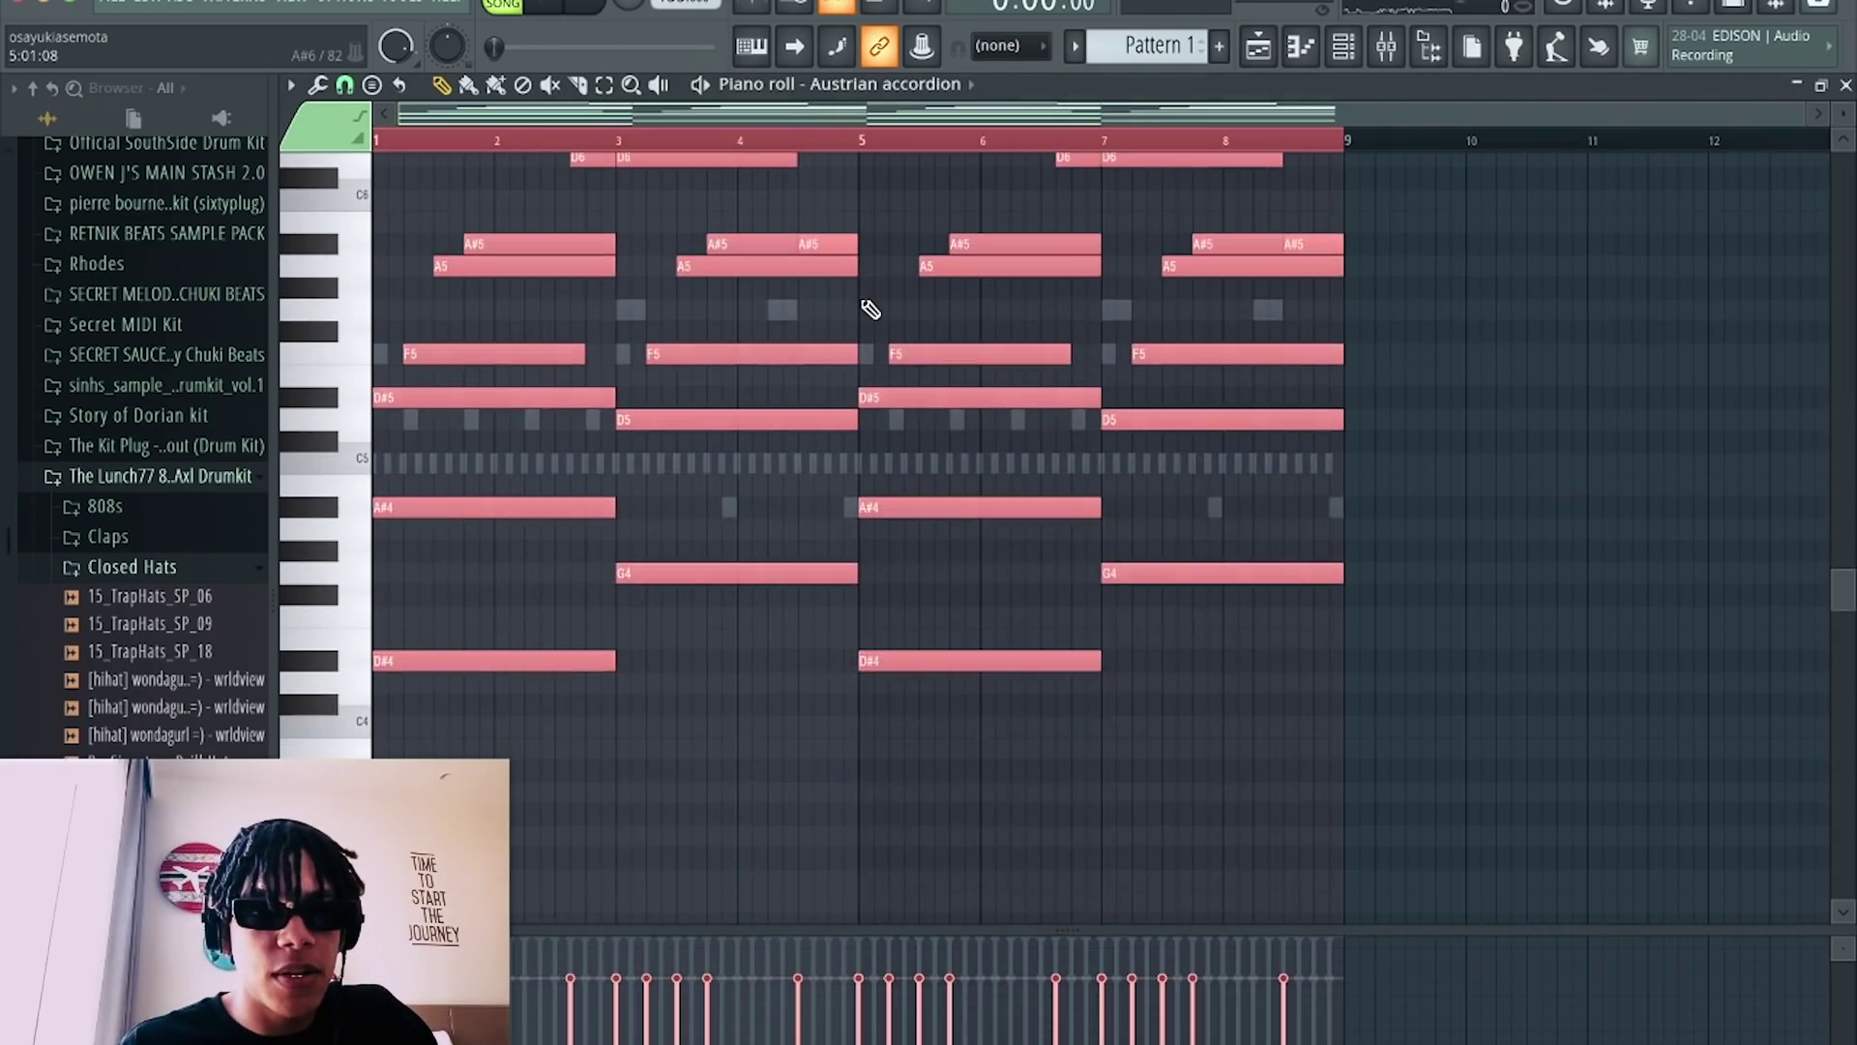
scroll(870, 310, "up", 1)
key("Down")
key("Down")
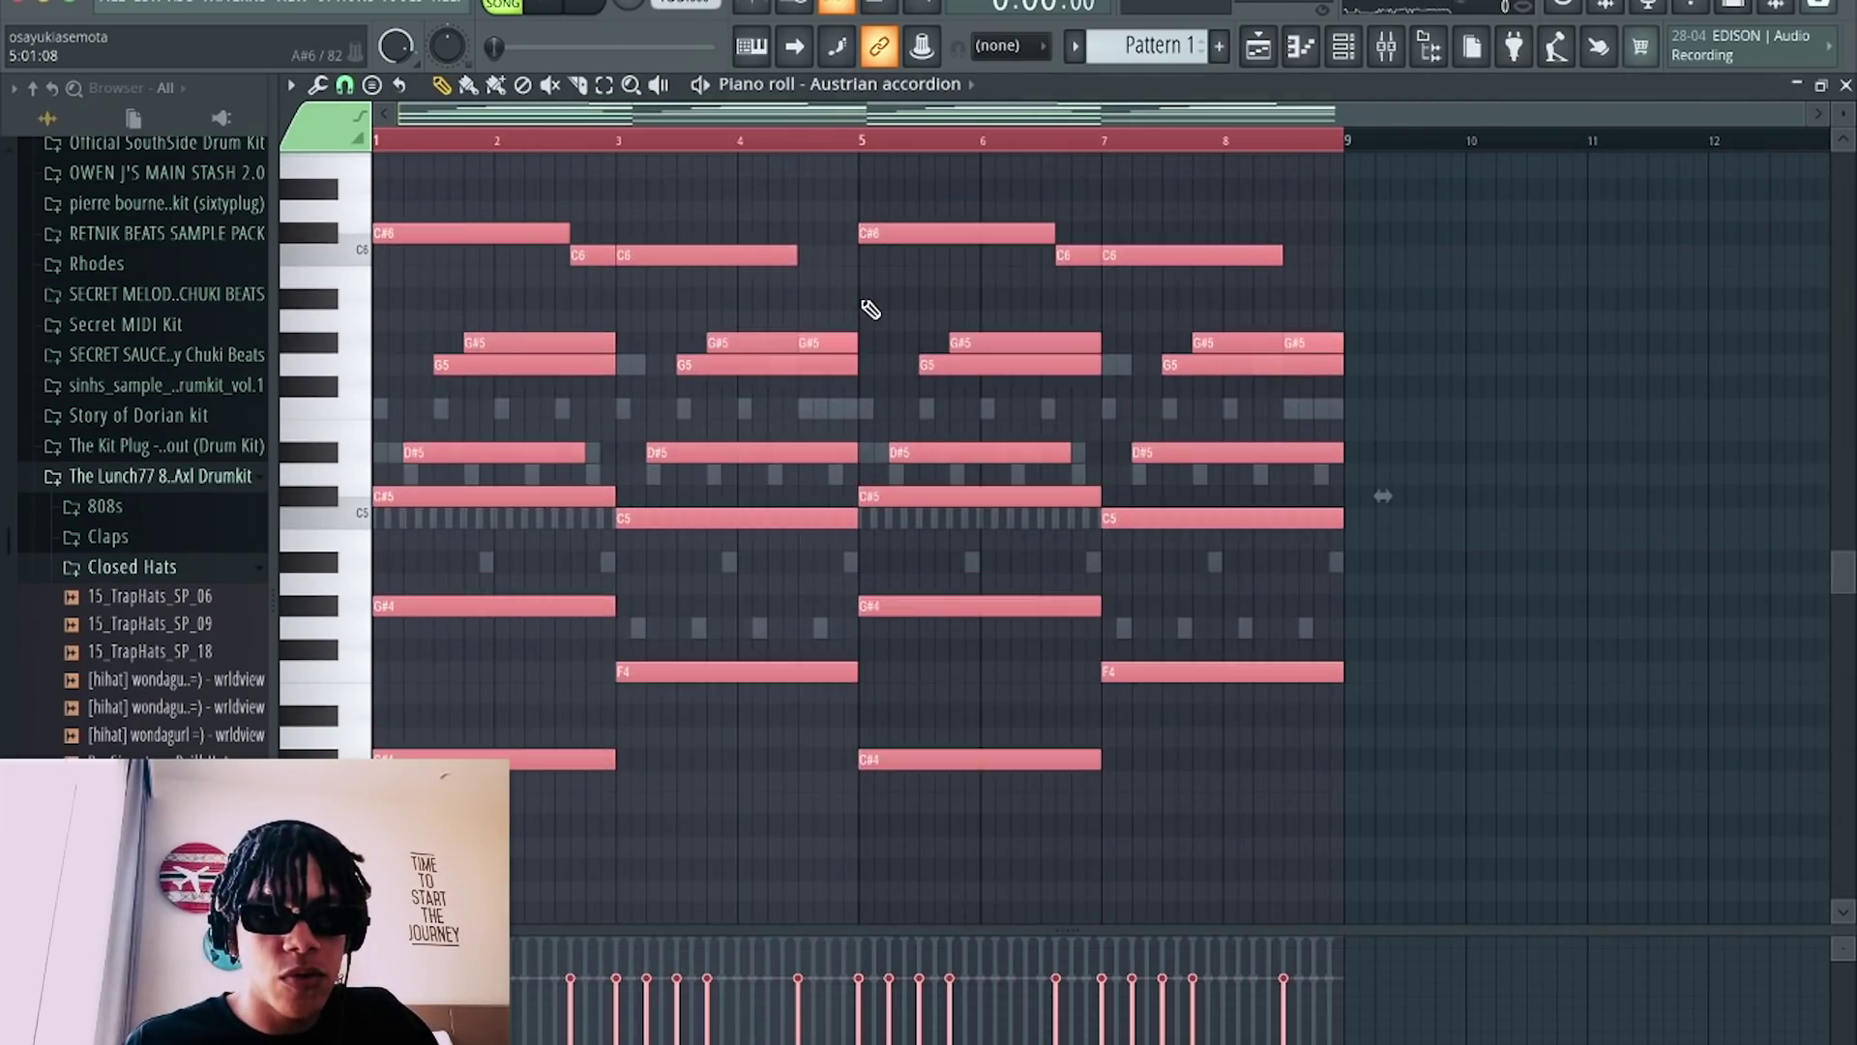
key("Down")
Transpose all notes of the Spring melody down three semitones.
left_click(1342, 45)
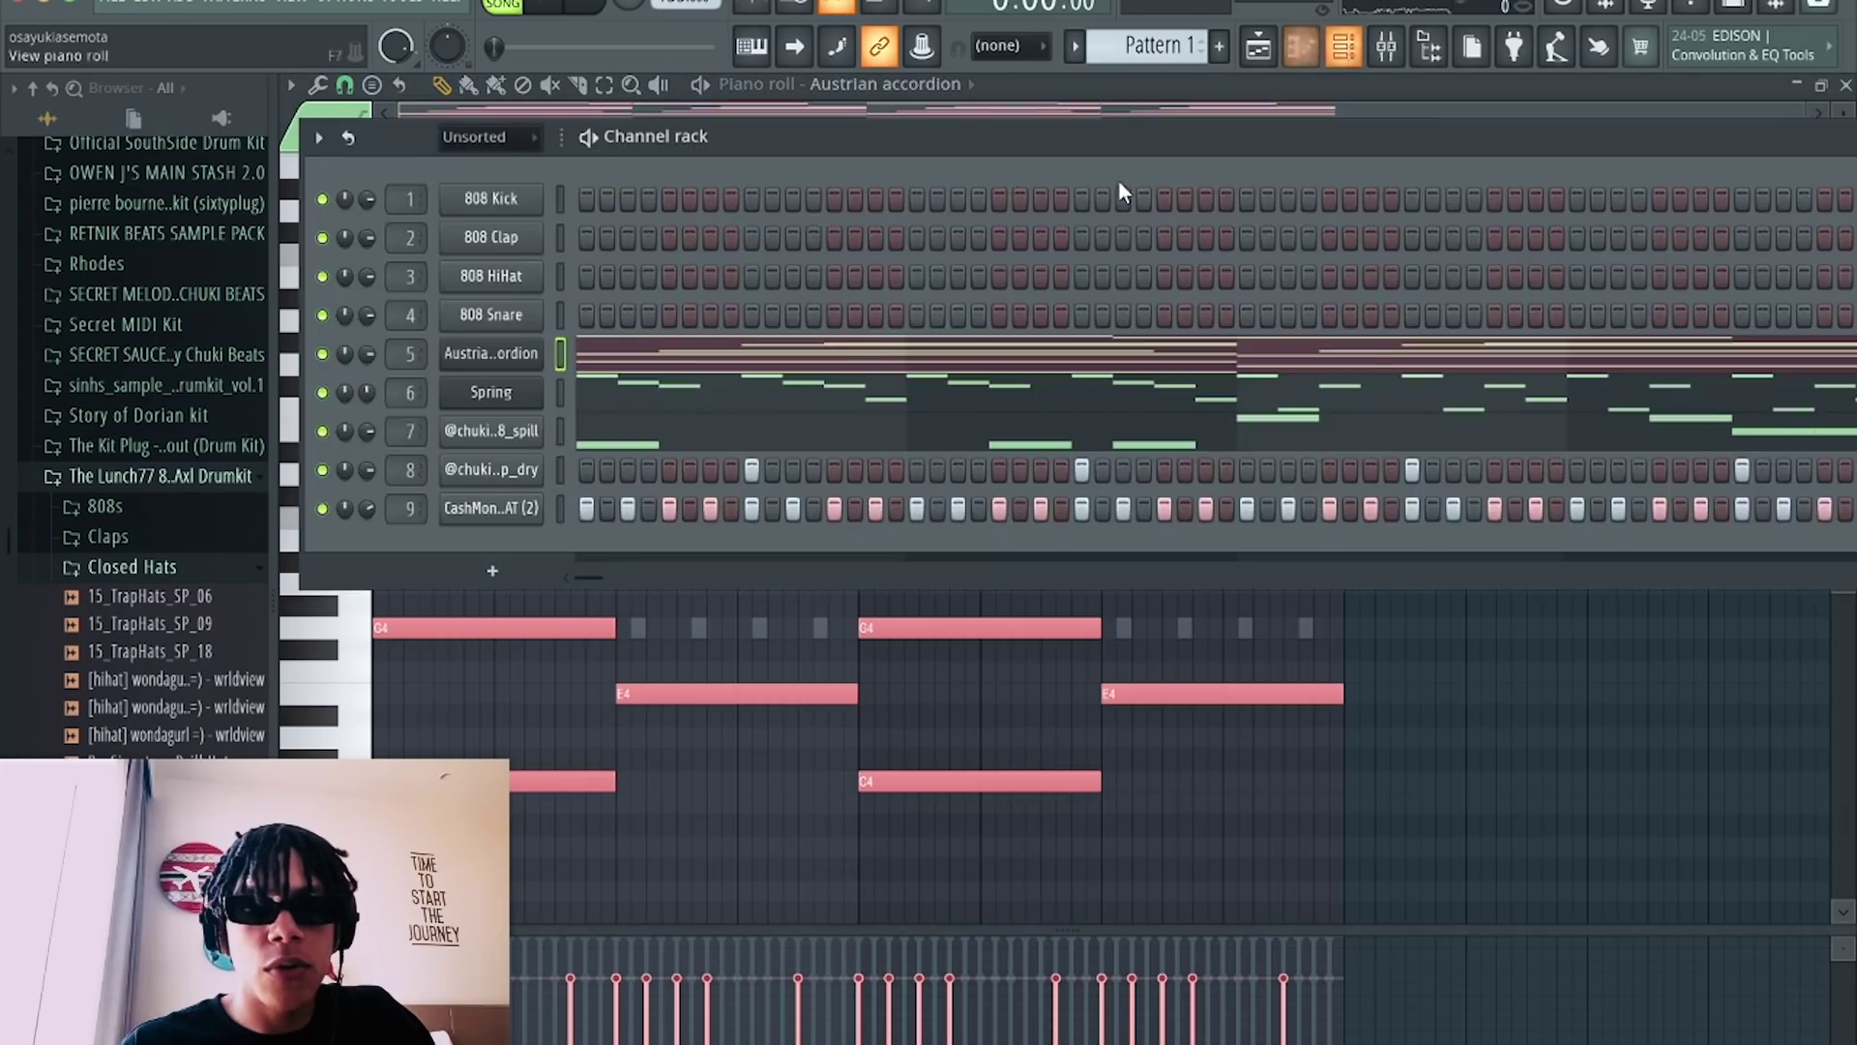
left_click(820, 392)
key("ctrl+a")
key("Down")
key("Down")
key("Down")
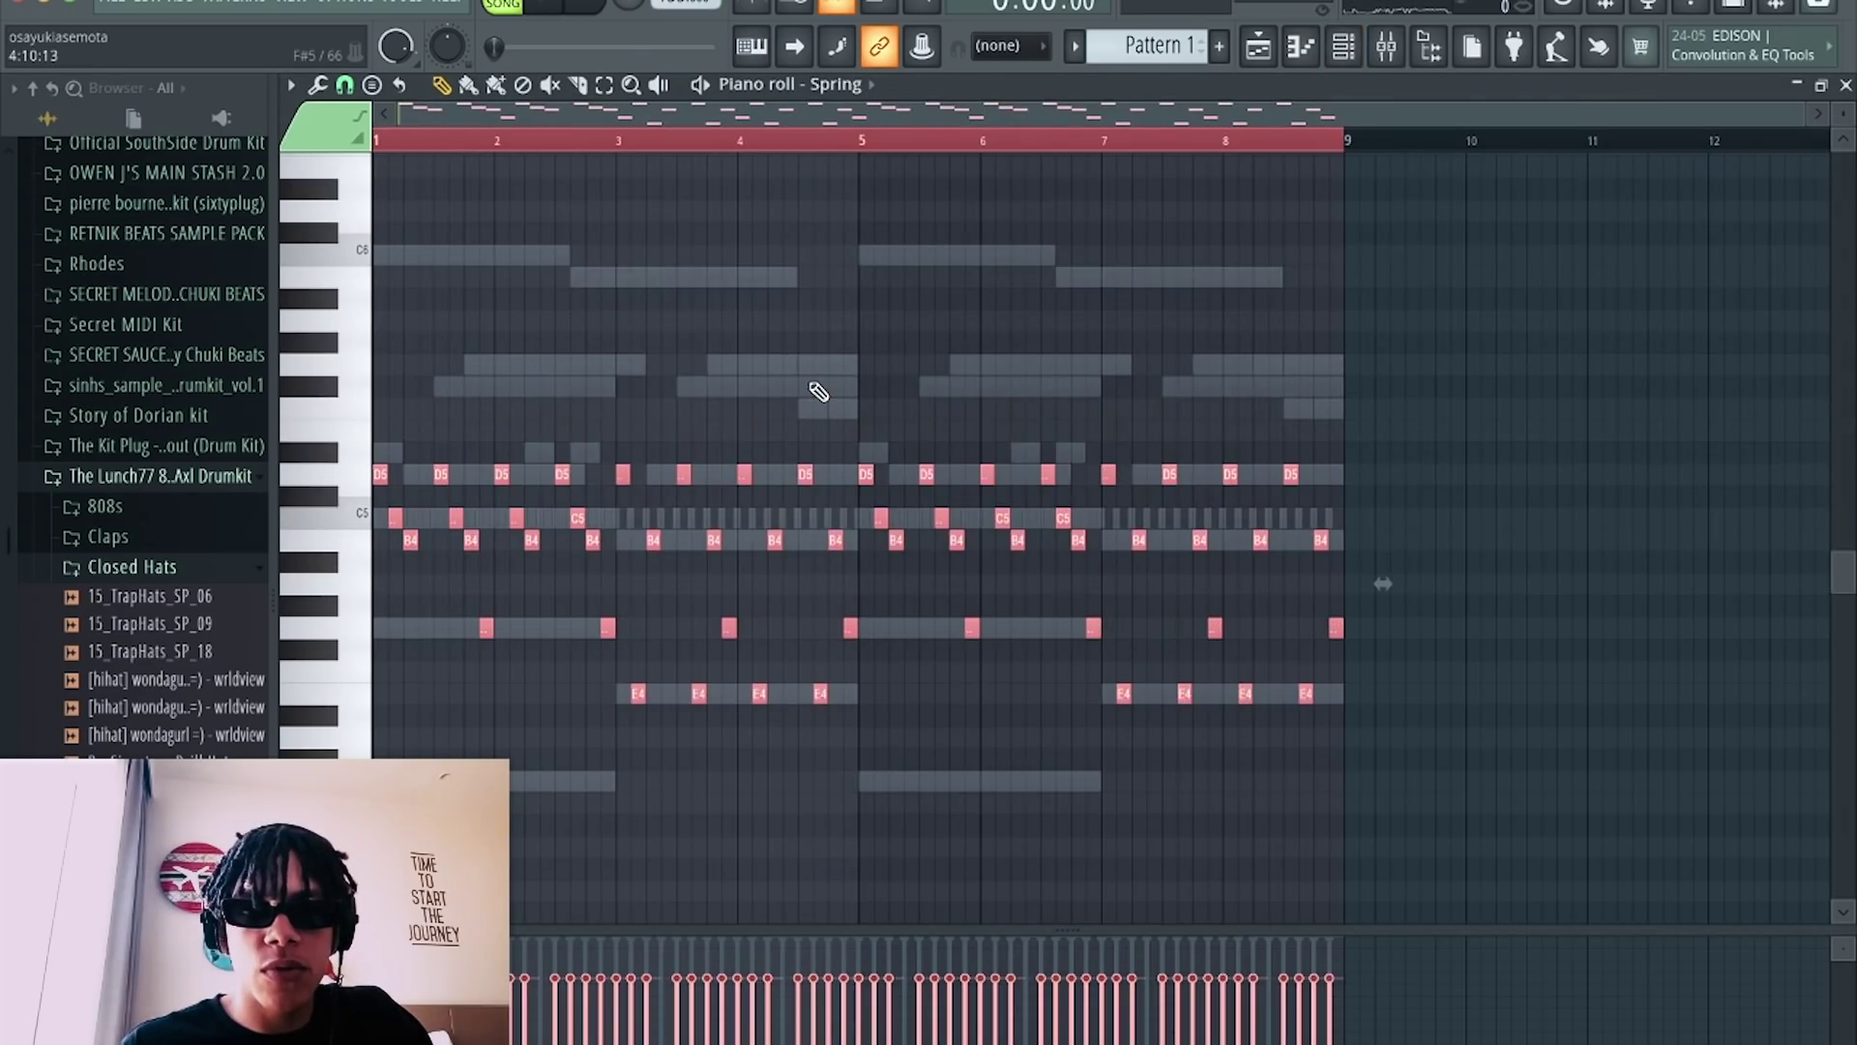
Transpose the whole 808 spill line down three semitones and listen to the pattern.
left_click(867, 87)
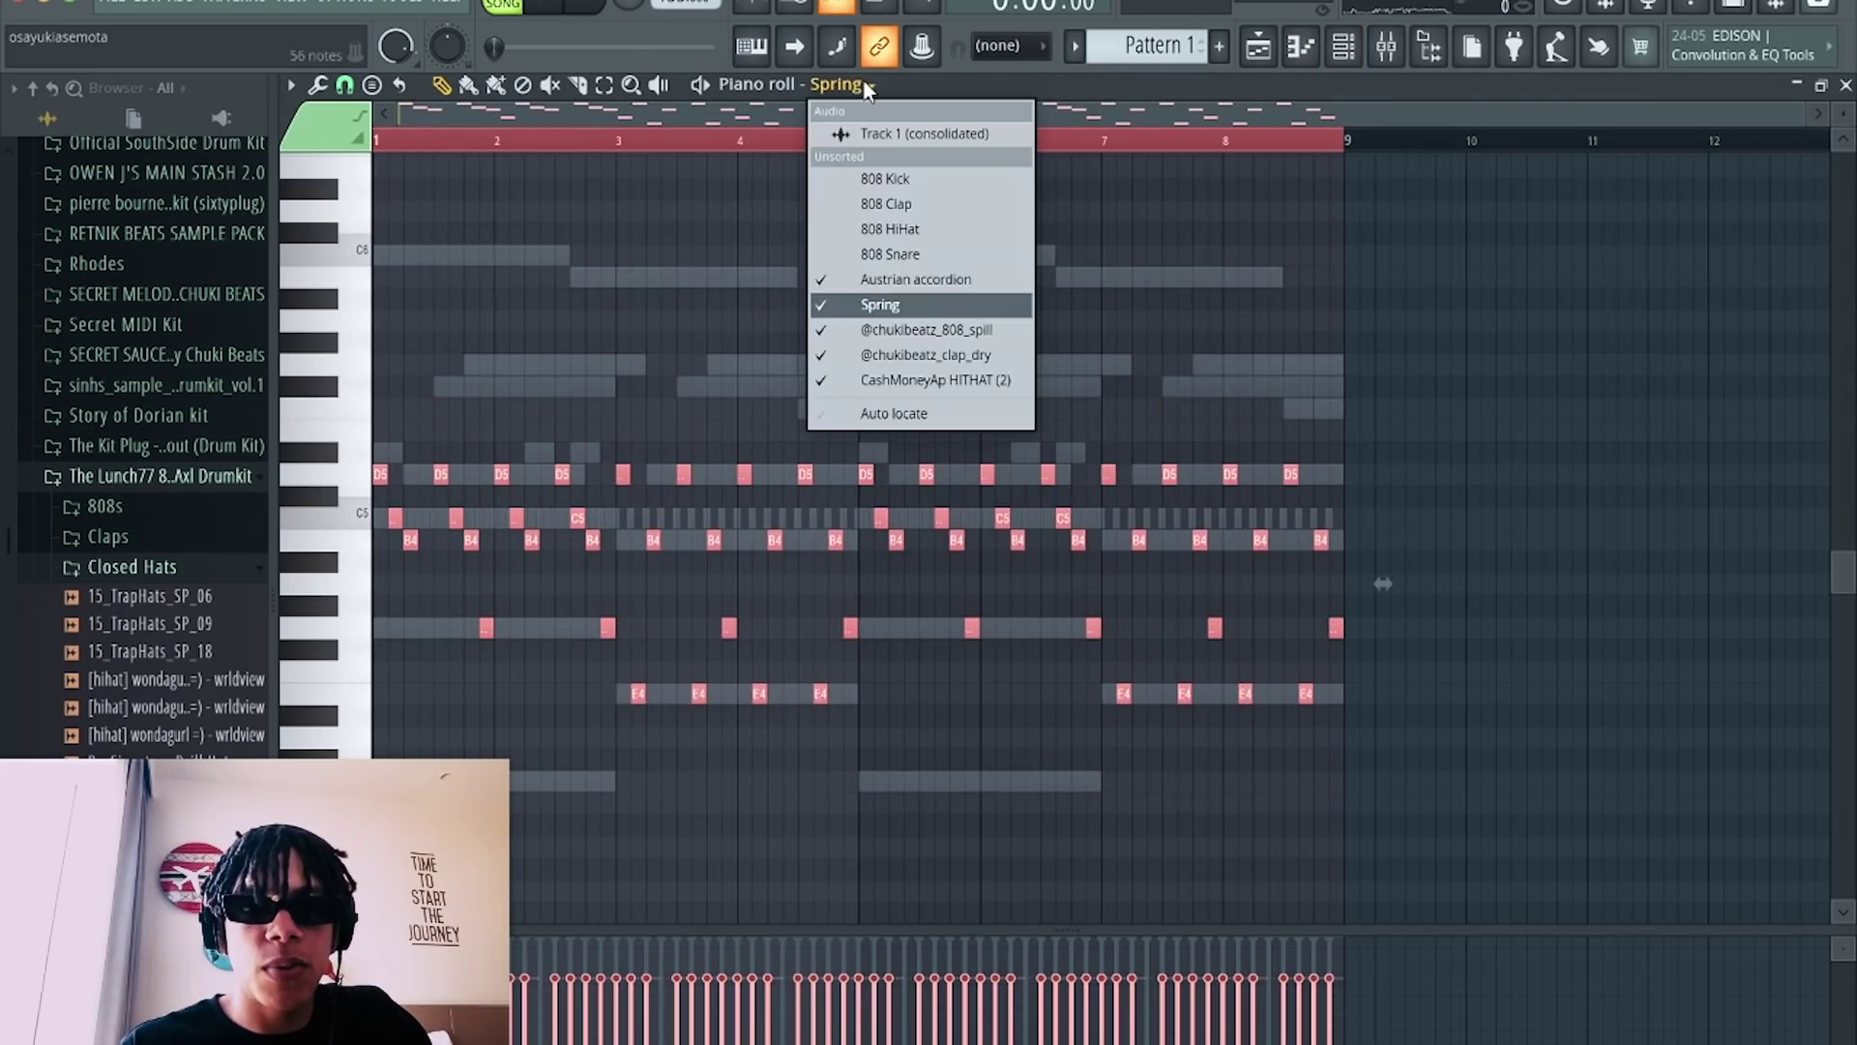
left_click(948, 330)
key("Down")
key("Down")
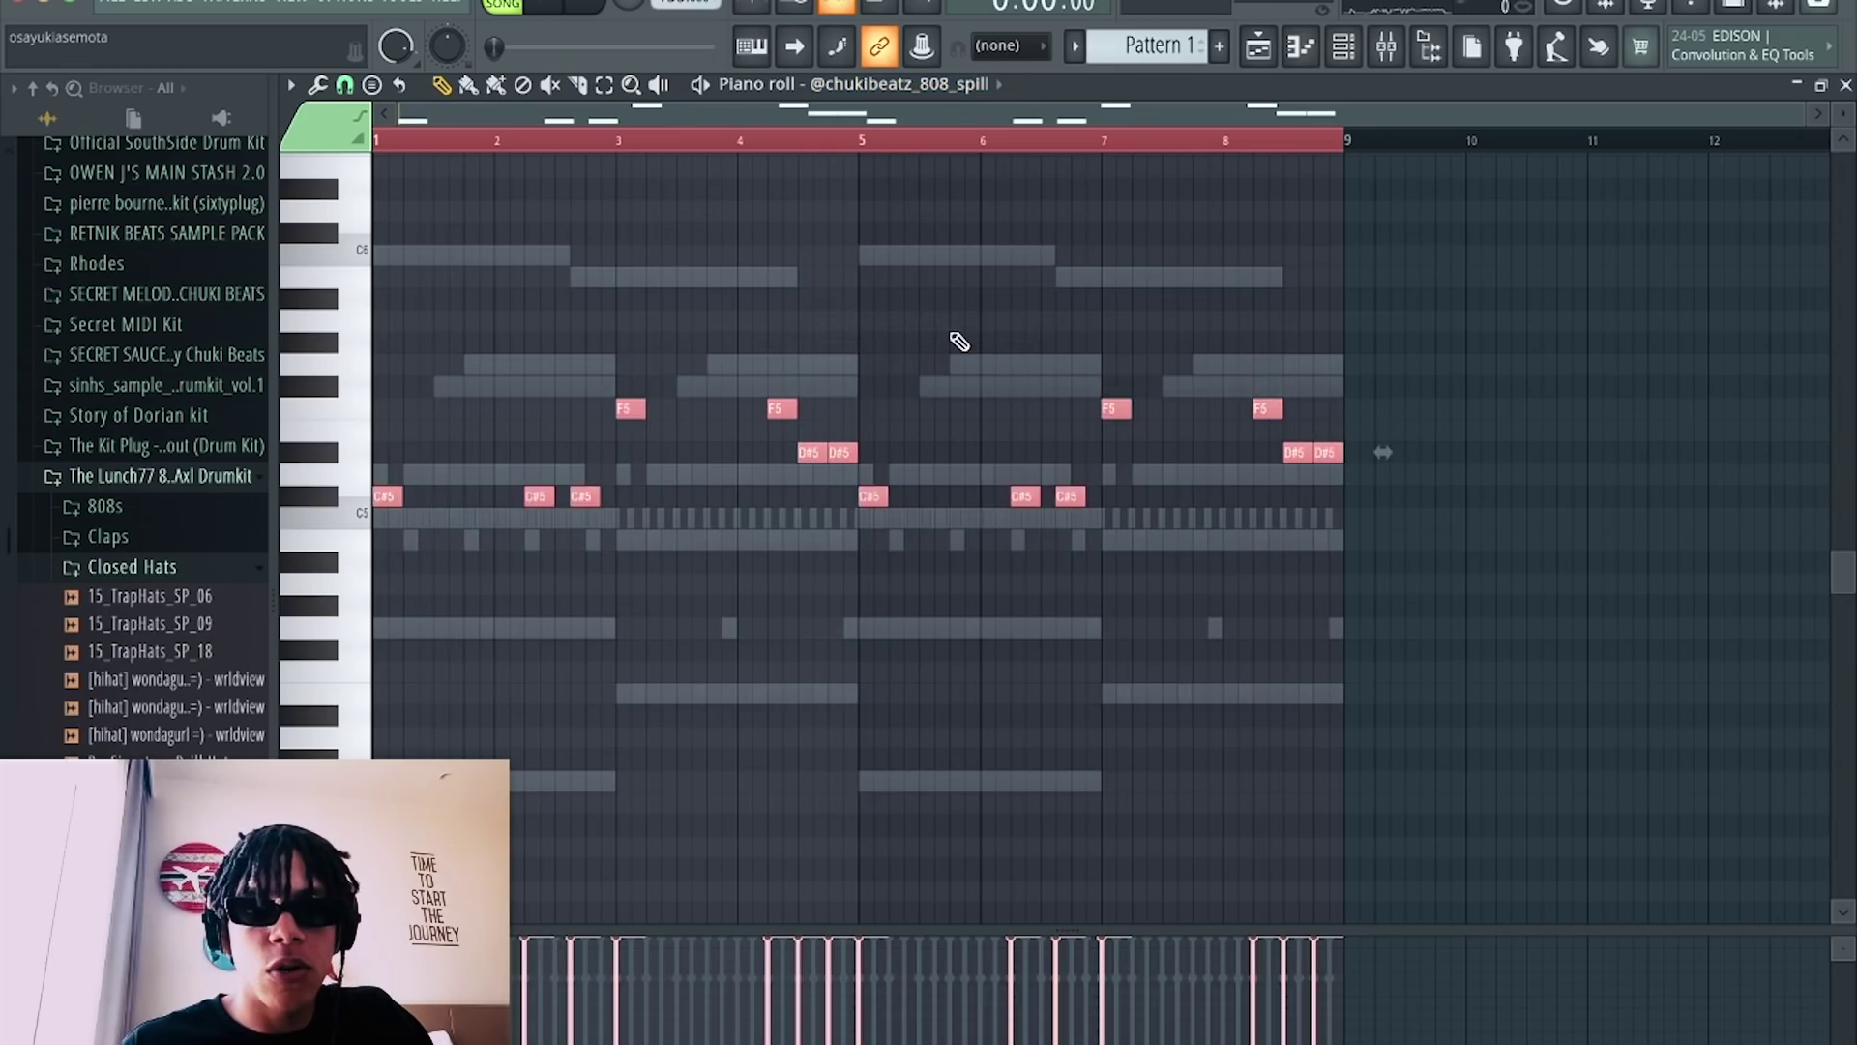
key("Down")
key("space")
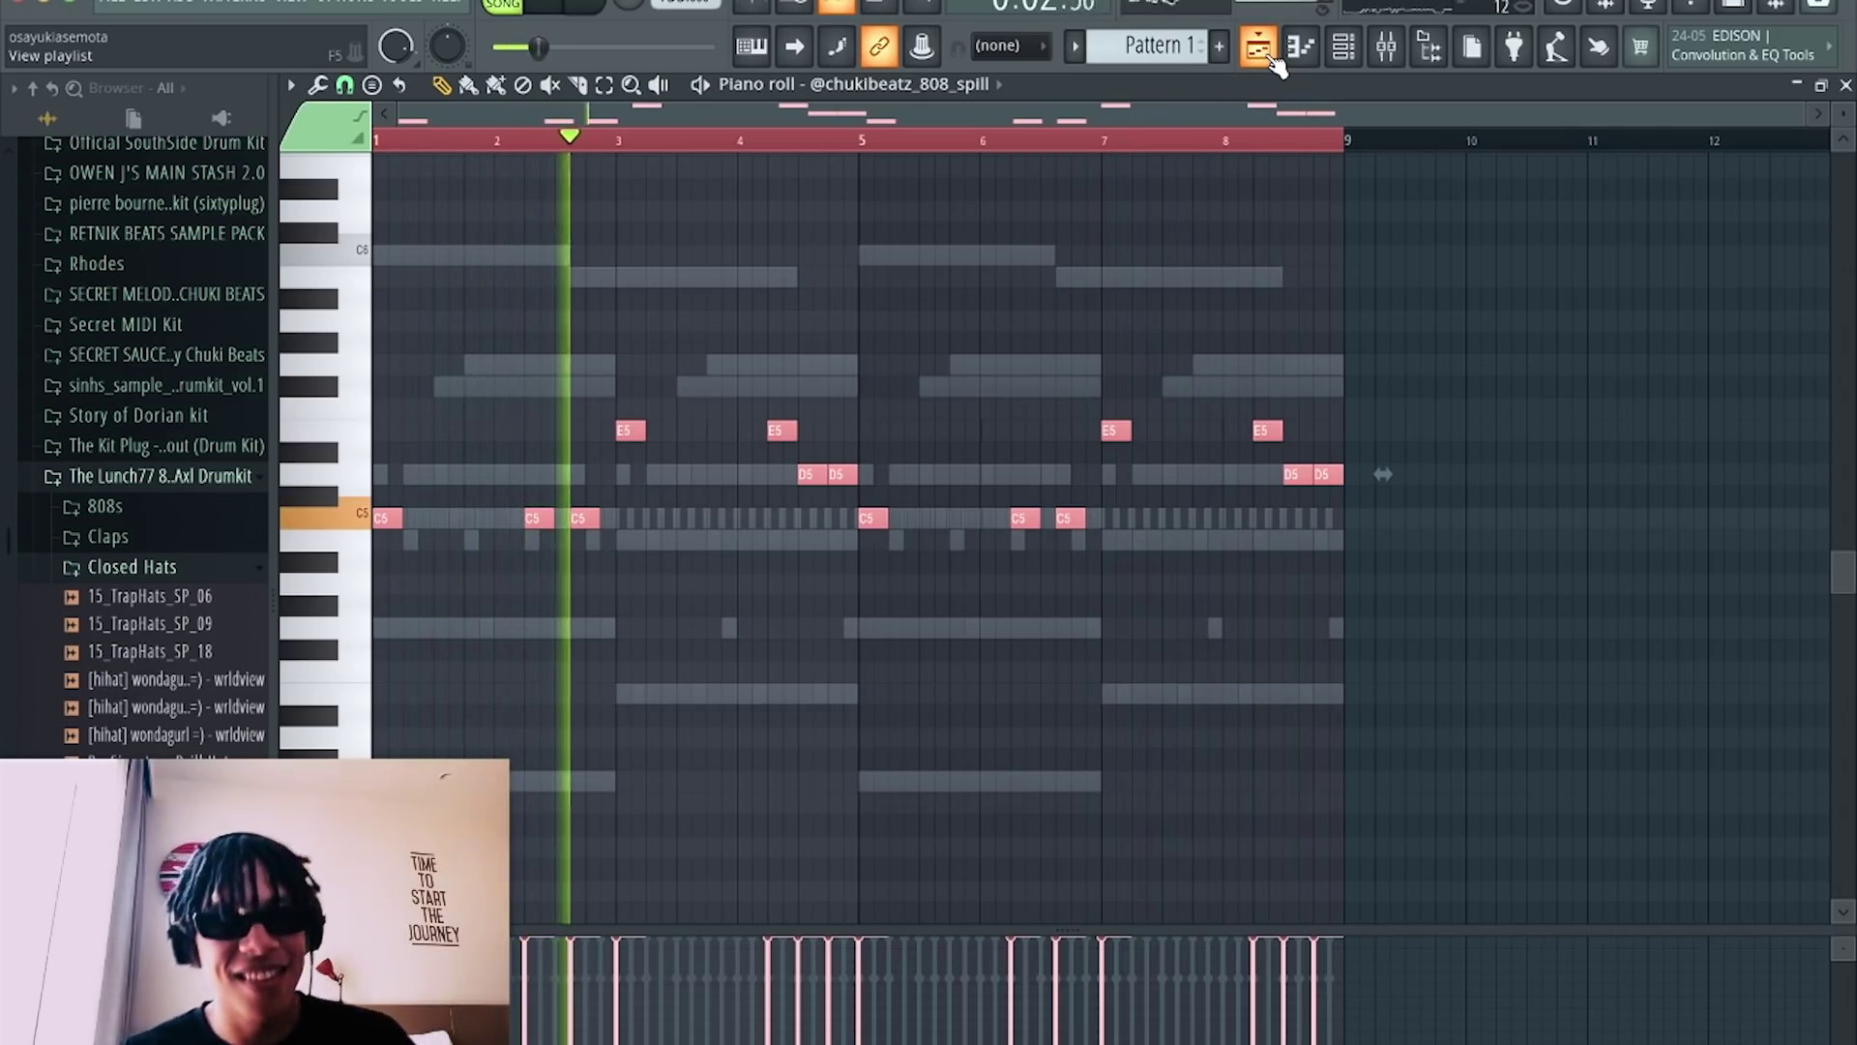
key("space")
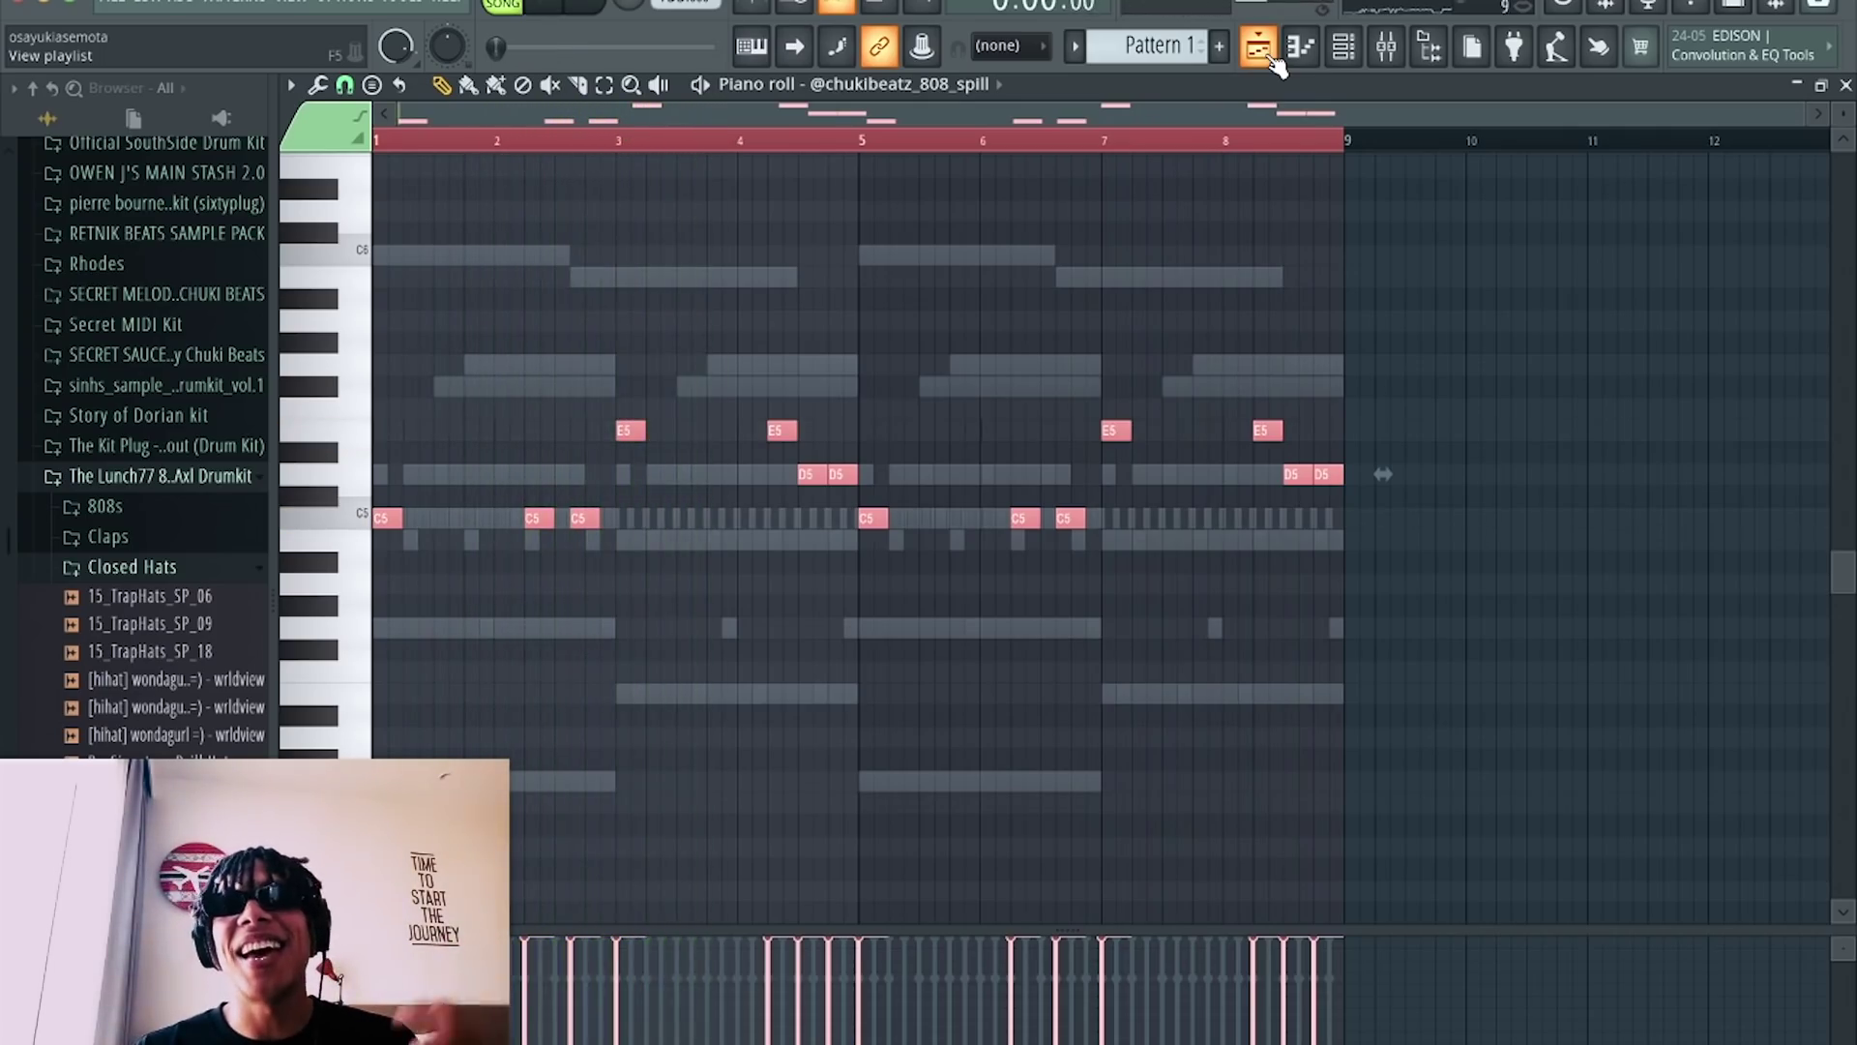
Delete the Pattern 1 clip from the playlist and split Pattern 1 into one pattern per channel.
left_click(1271, 58)
scroll(995, 250, "down", 1)
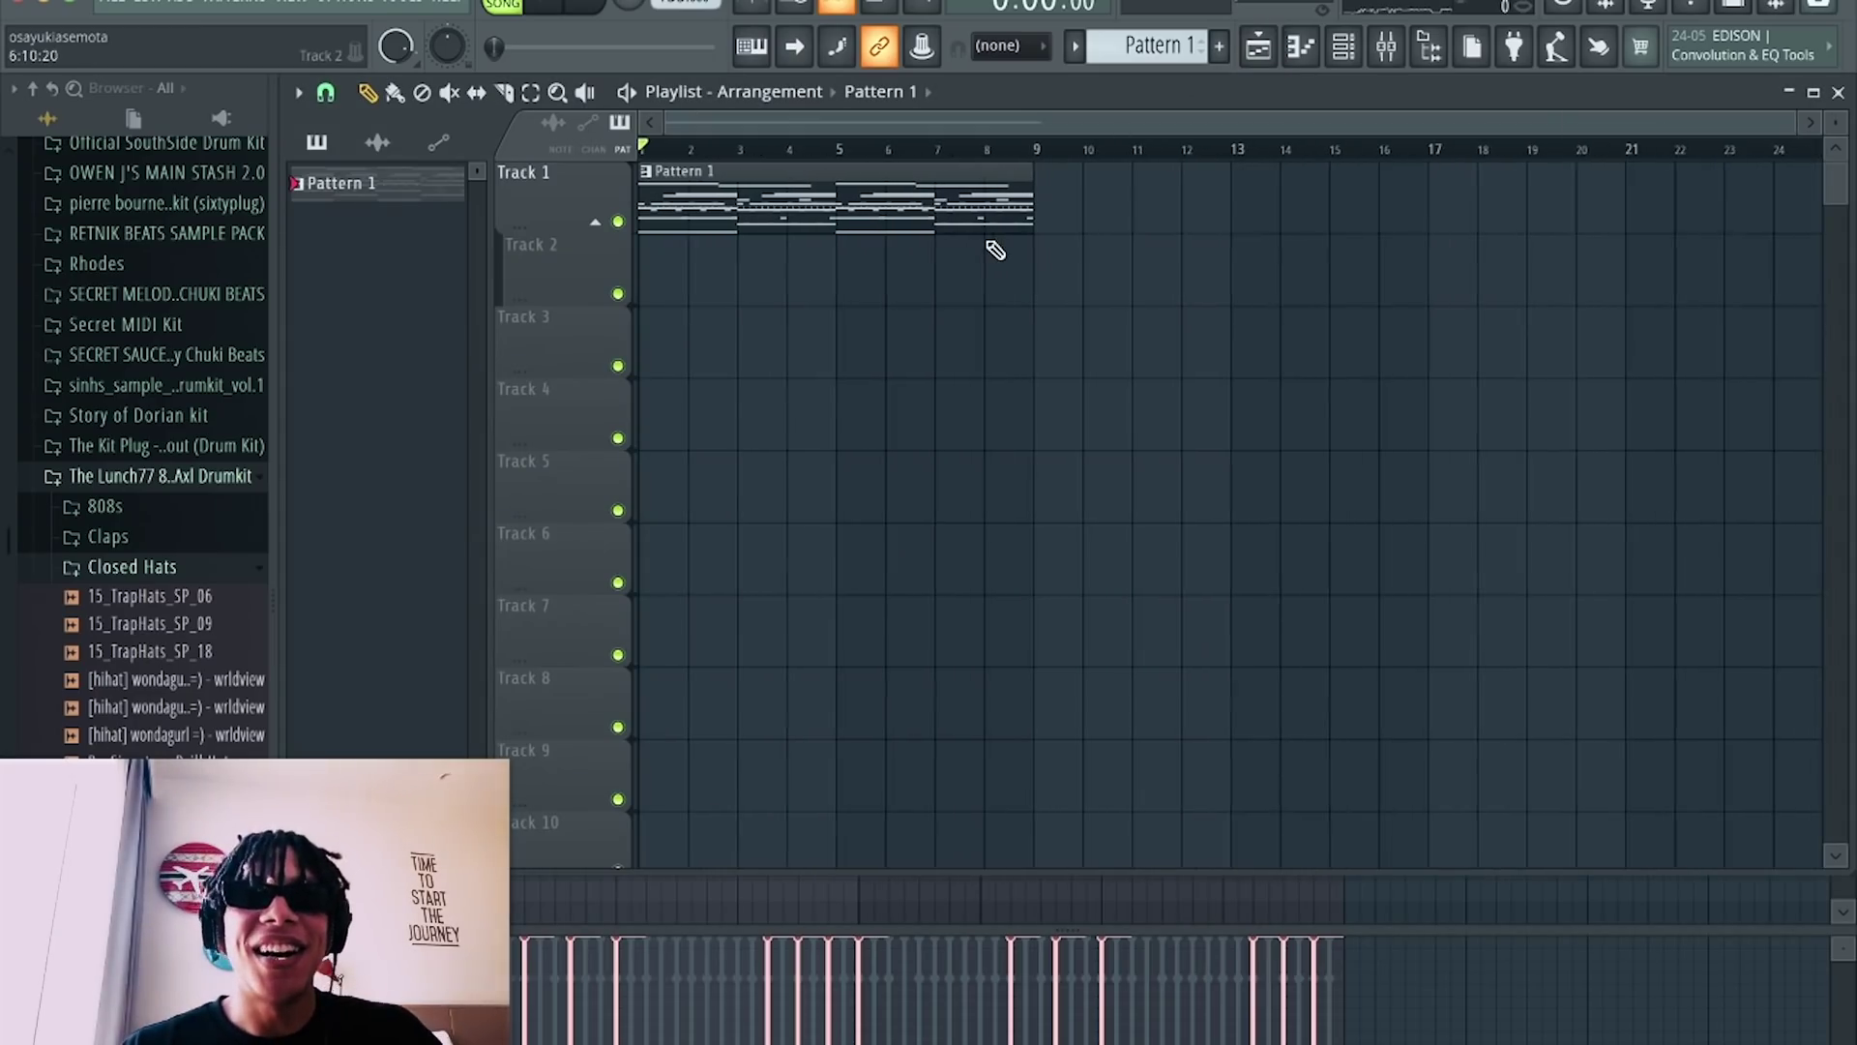
right_click(861, 208)
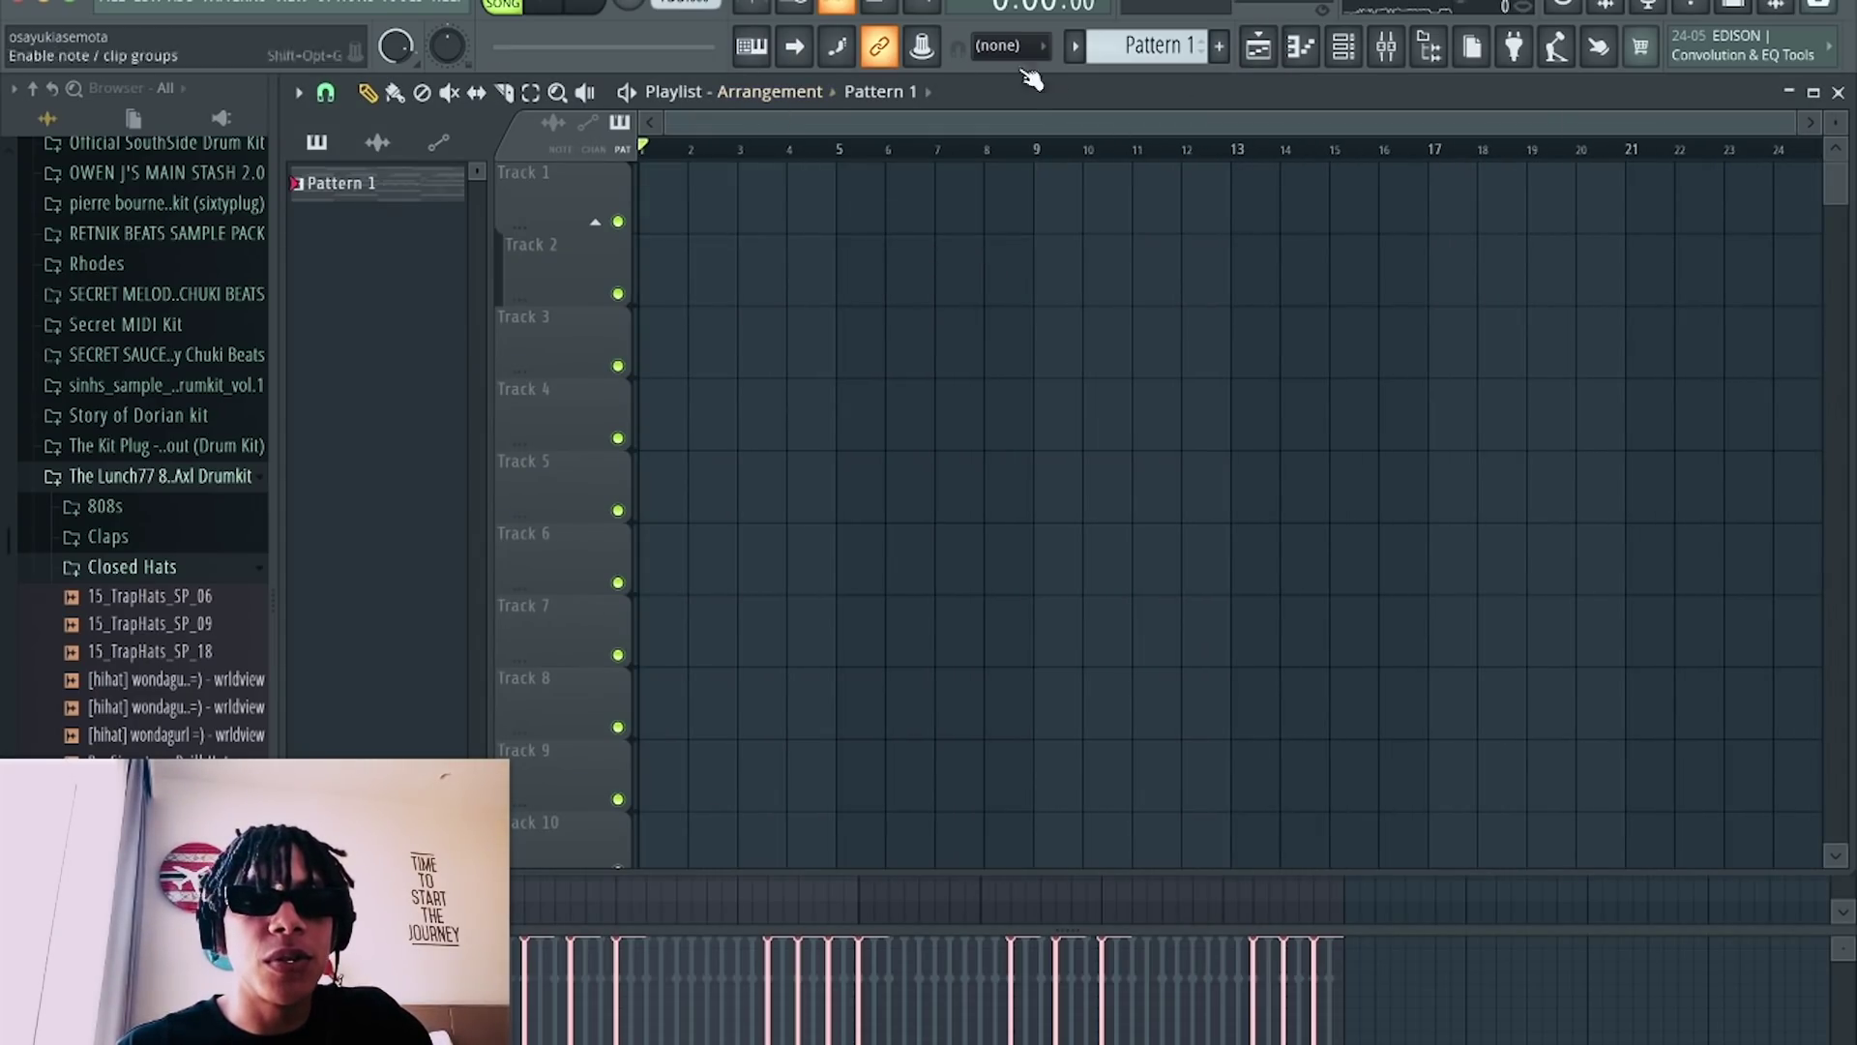
left_click(1076, 47)
left_click(1201, 464)
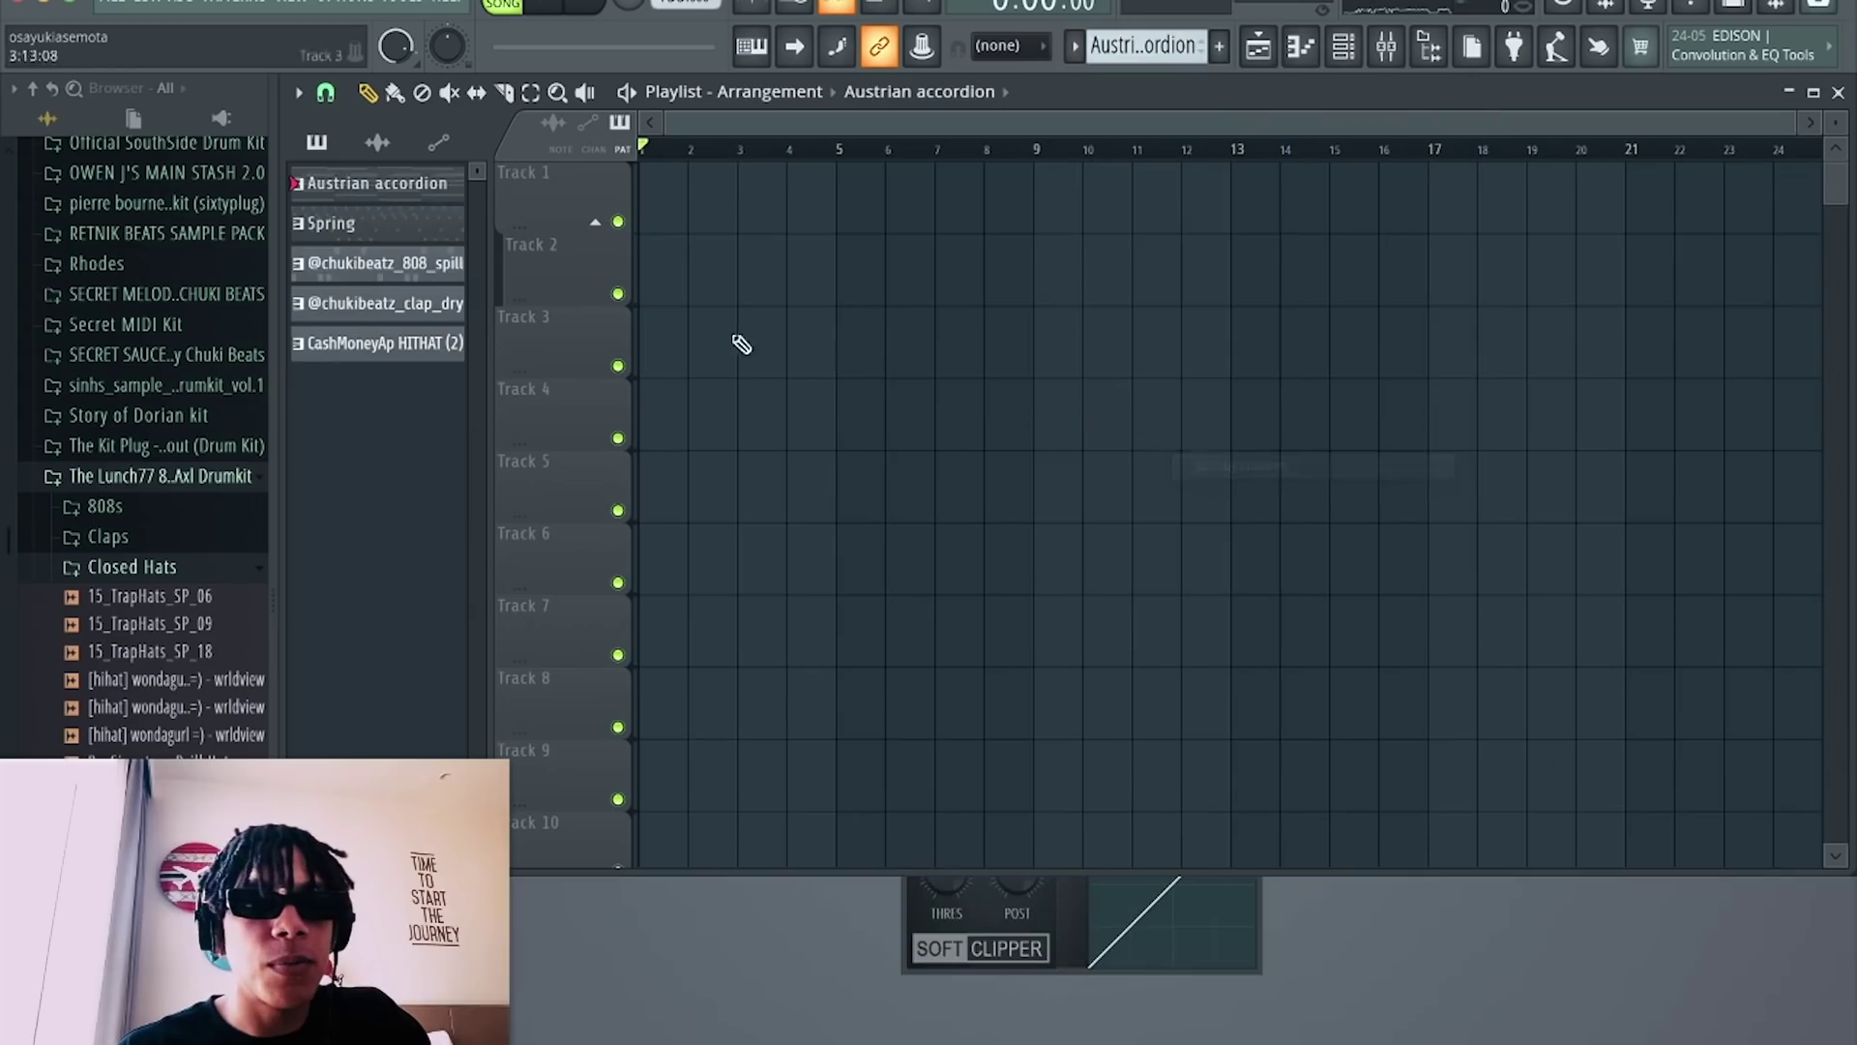
Place the five channel patterns on Tracks 1–5 at bar 1 and duplicate them at bars 9 and 17.
left_click_drag(394, 345, 663, 194)
key("ctrl+b")
key("ctrl+b")
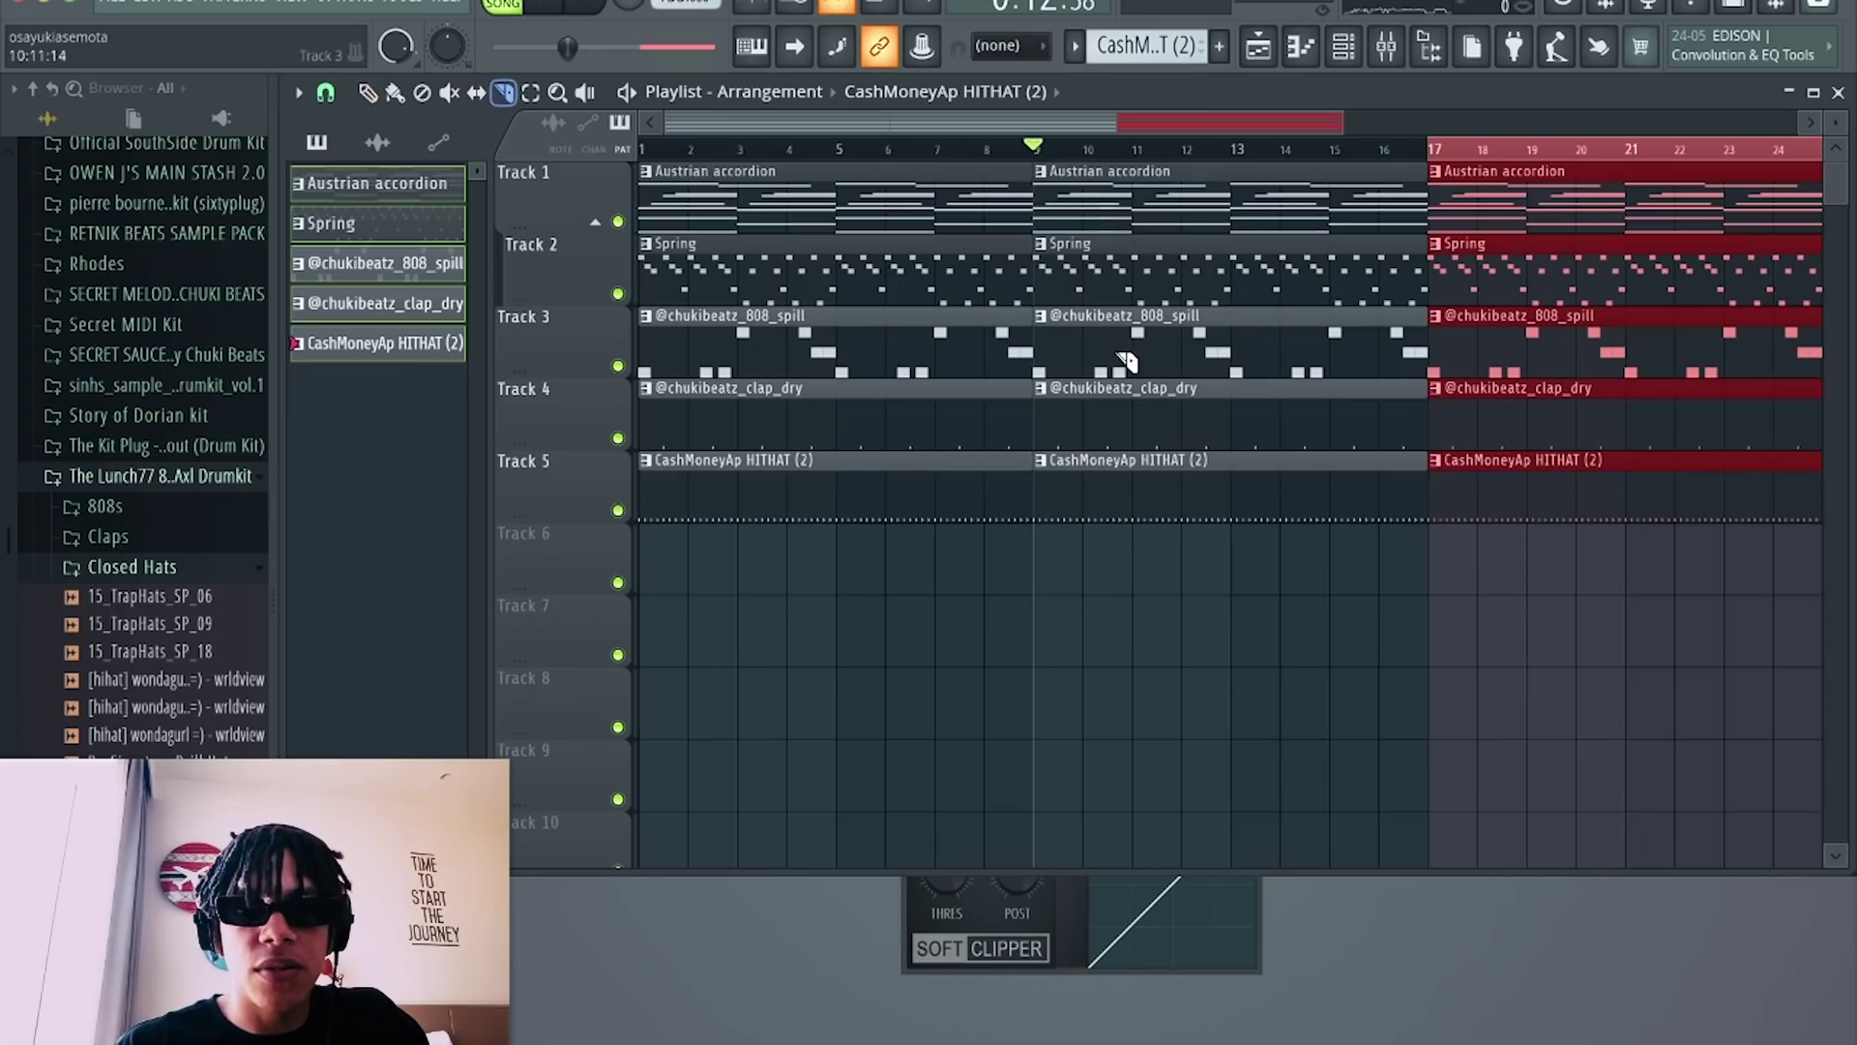
Remove the Spring clip before bar 9 and the 808, clap and hi-hat parts before bar 11, and play the arrangement.
left_click_drag(1144, 573, 1143, 573)
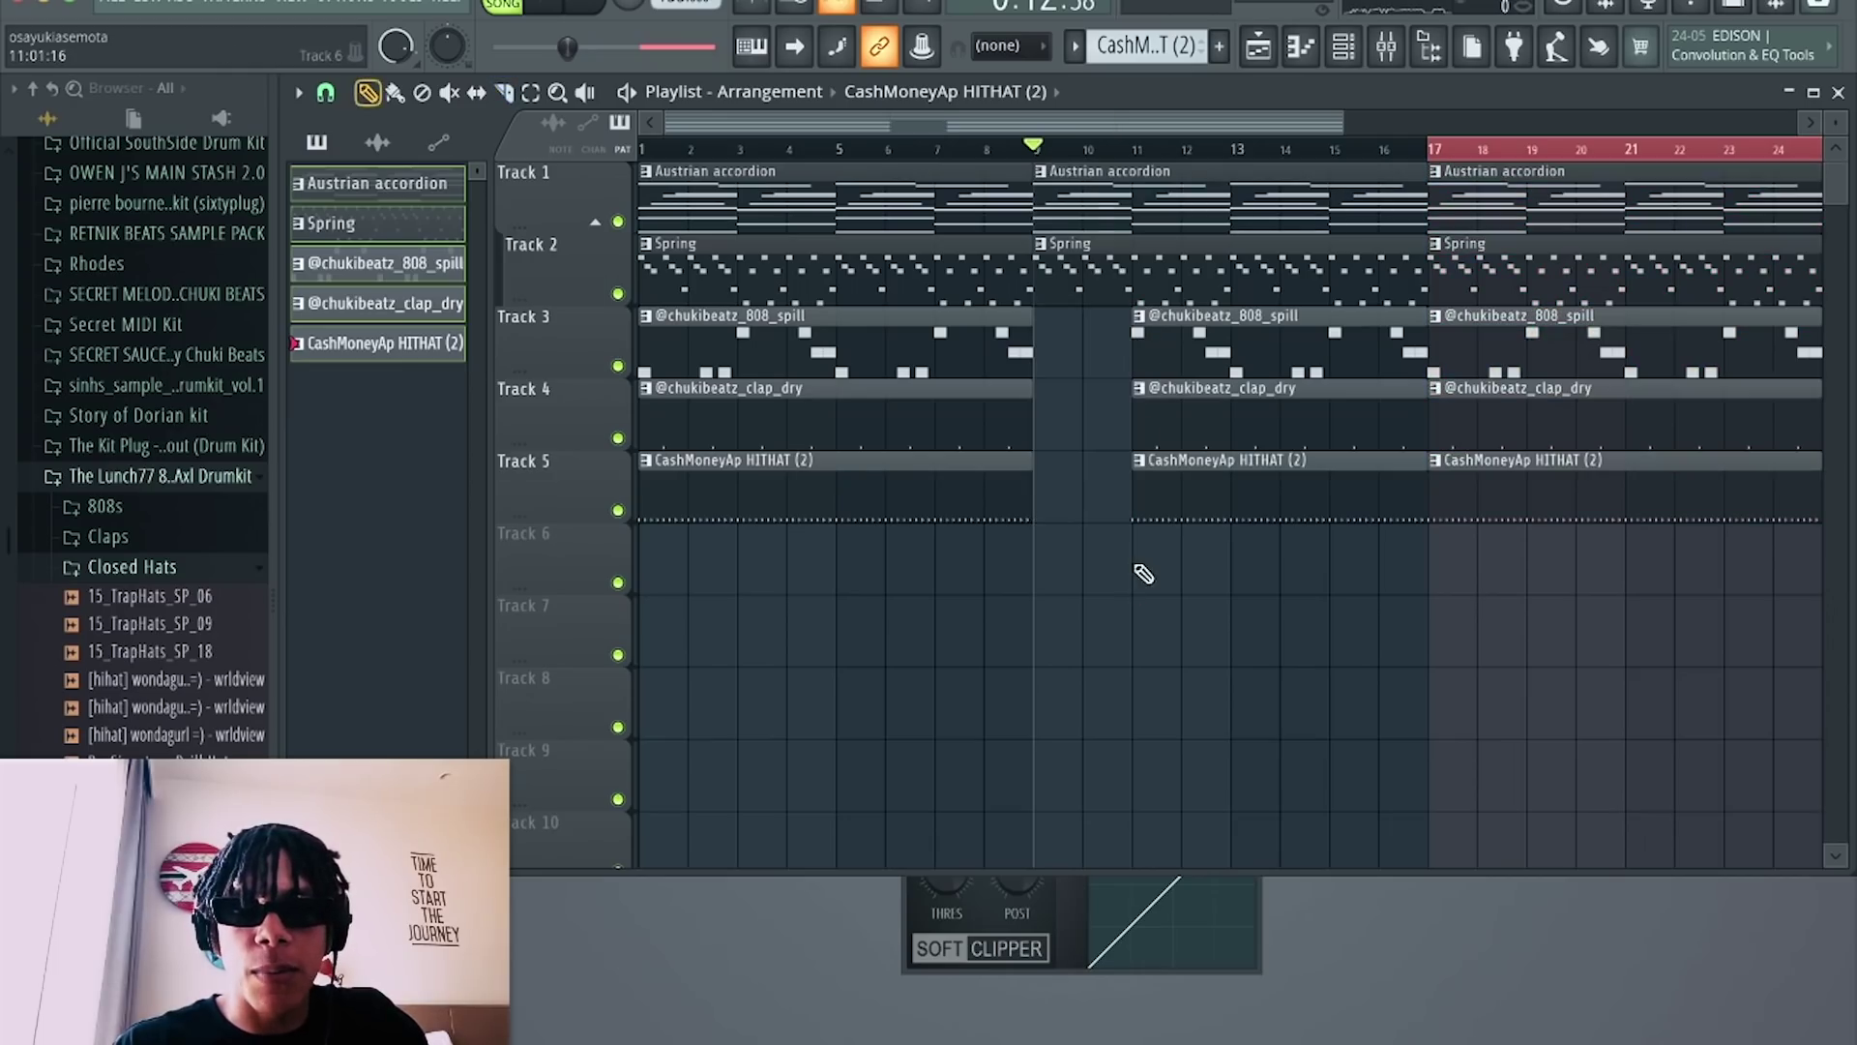
right_click(969, 488)
right_click(954, 299)
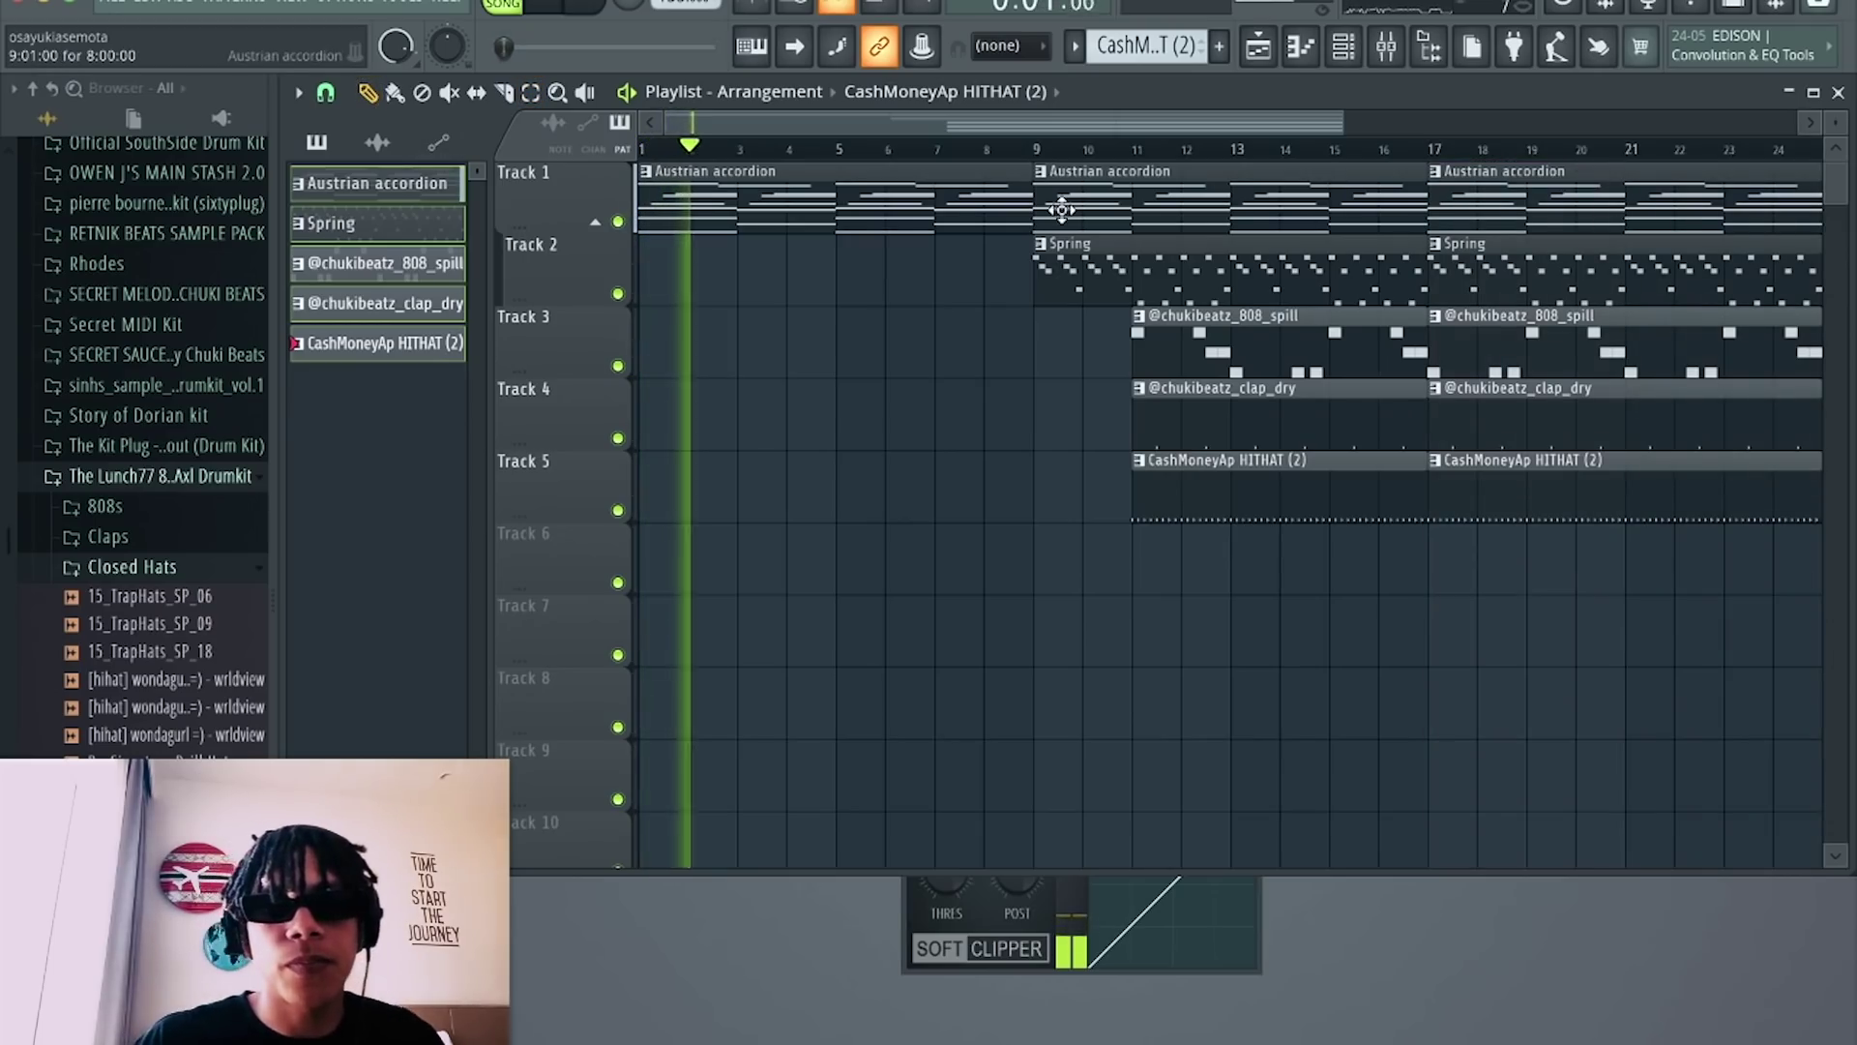
scroll(1061, 209, "down", 2)
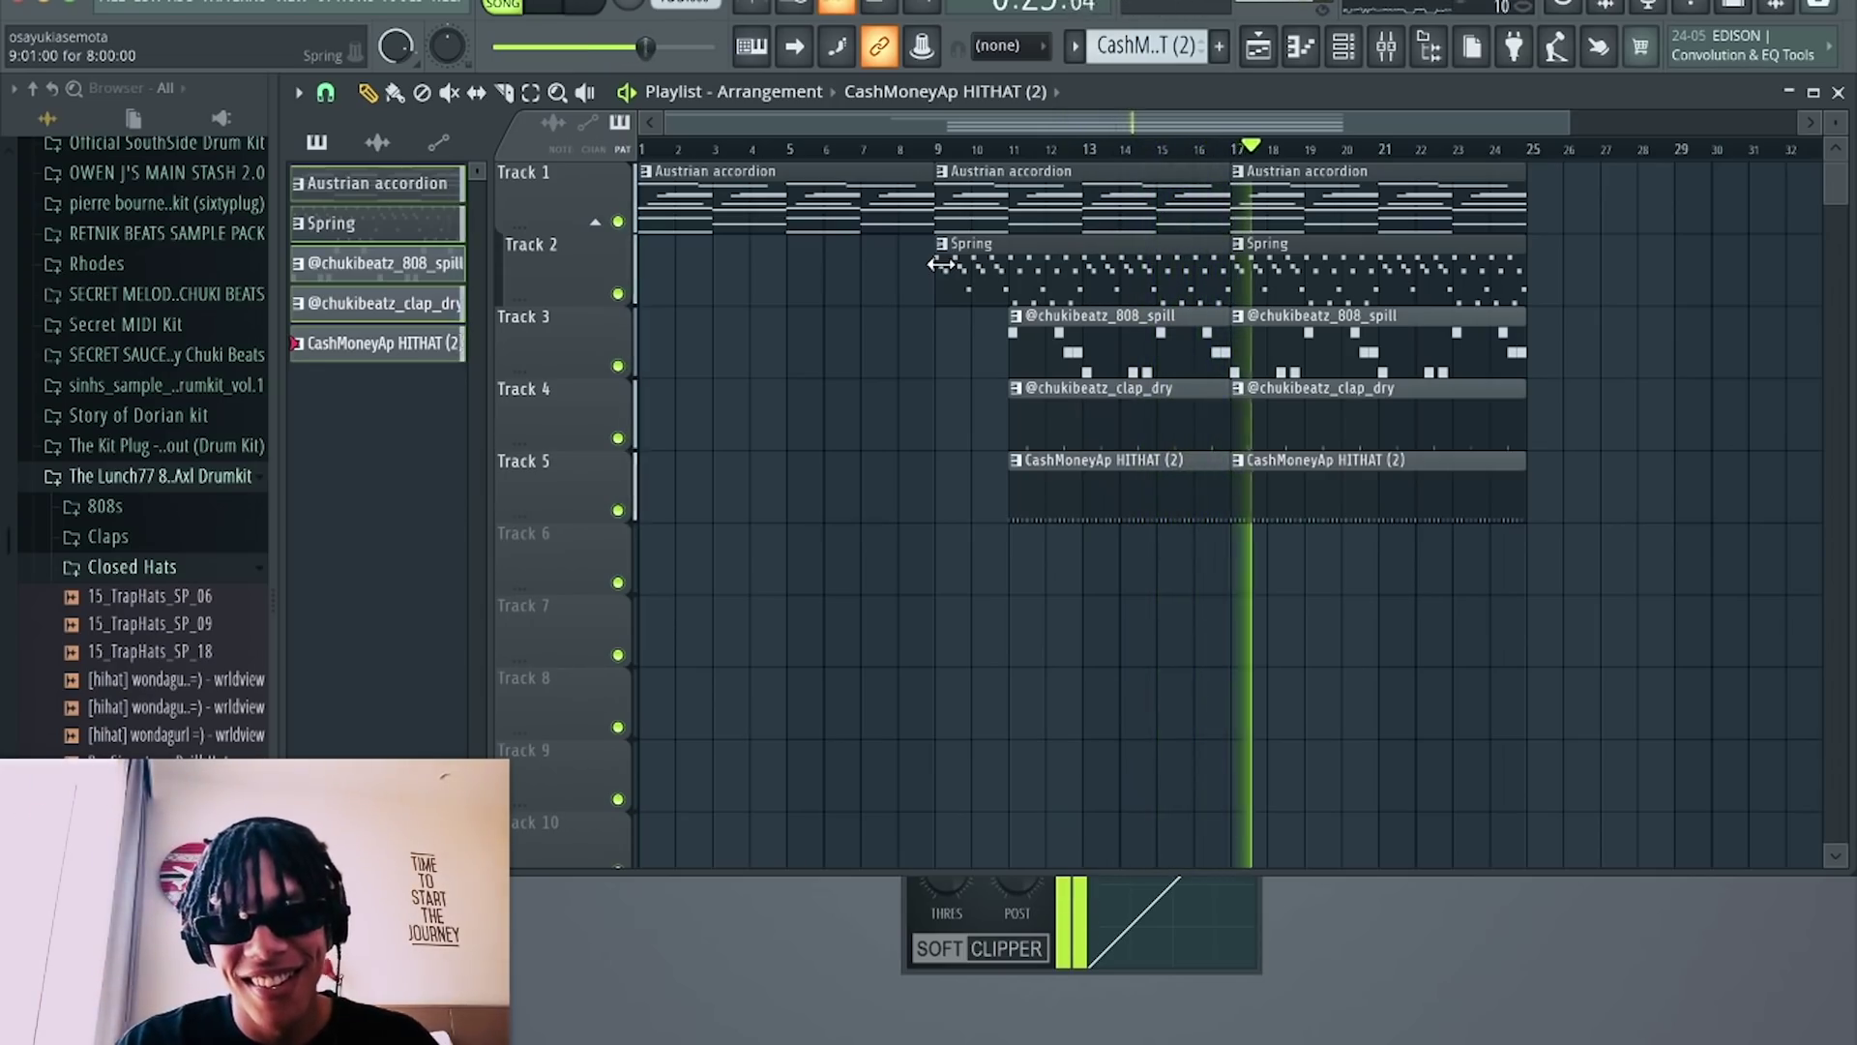
key("space")
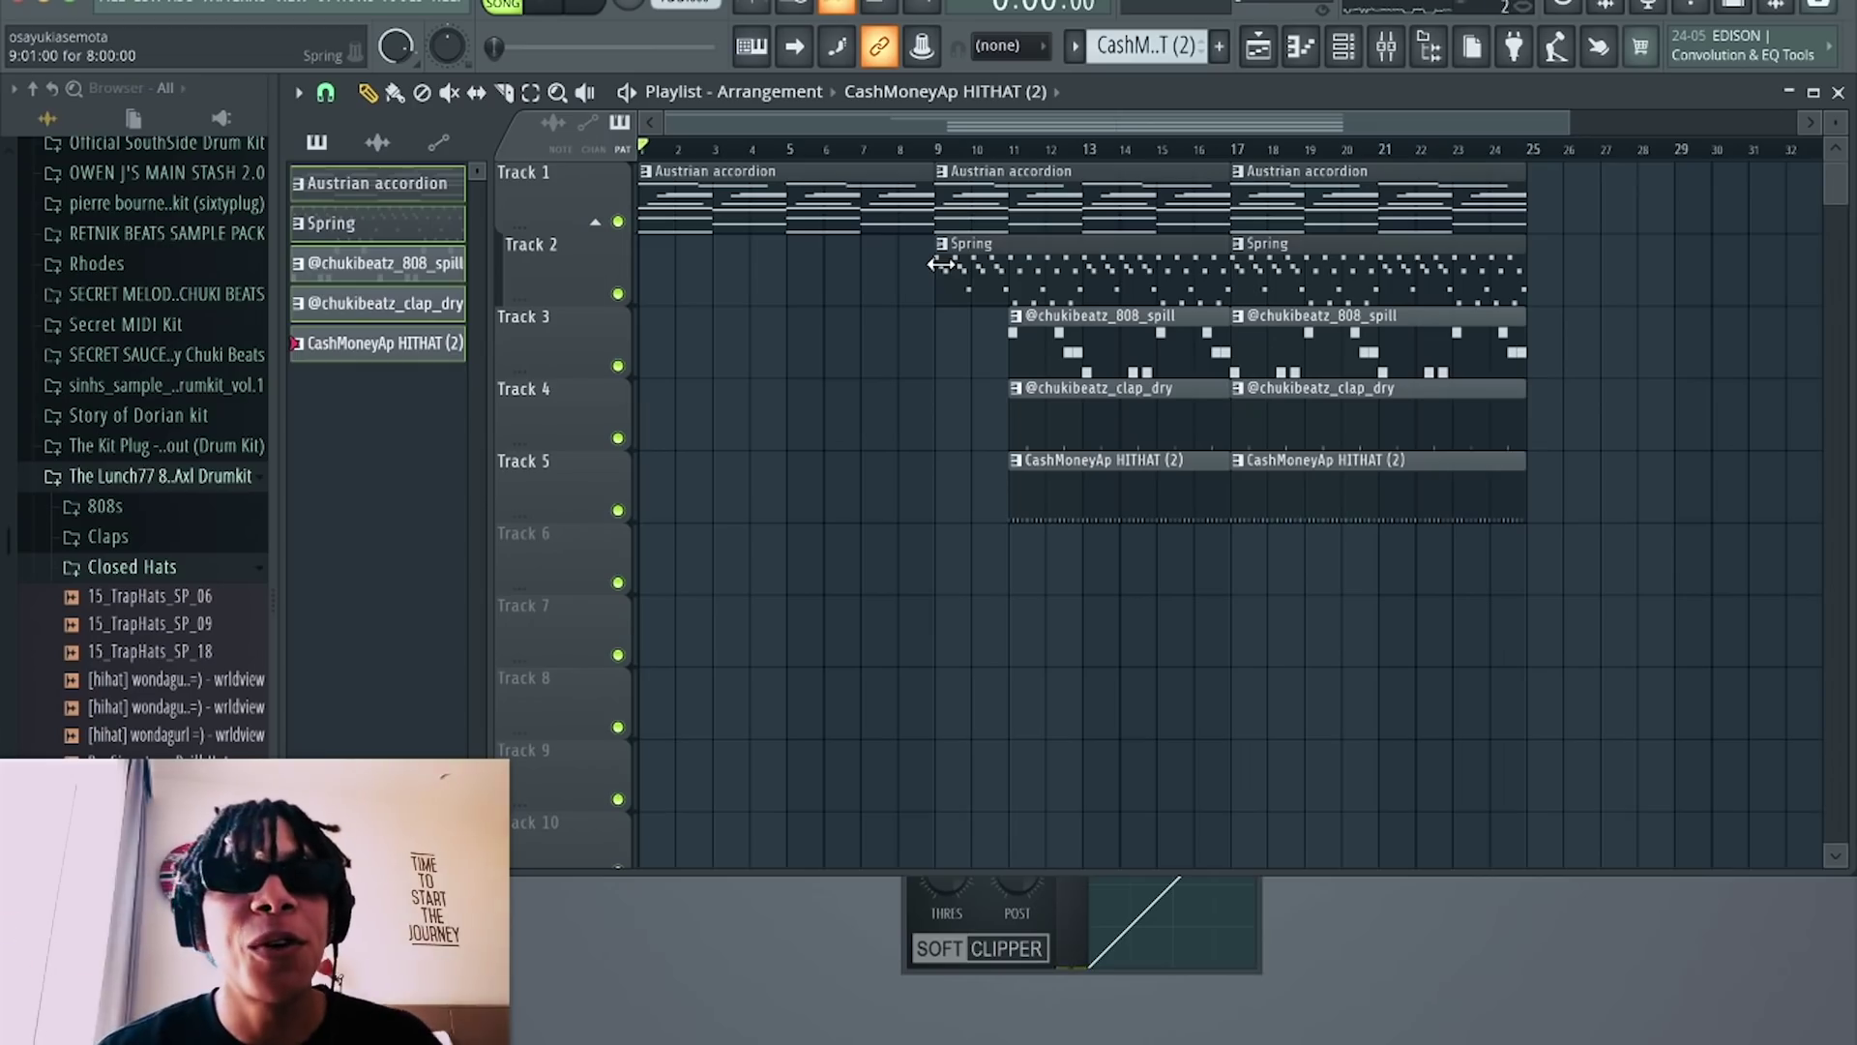